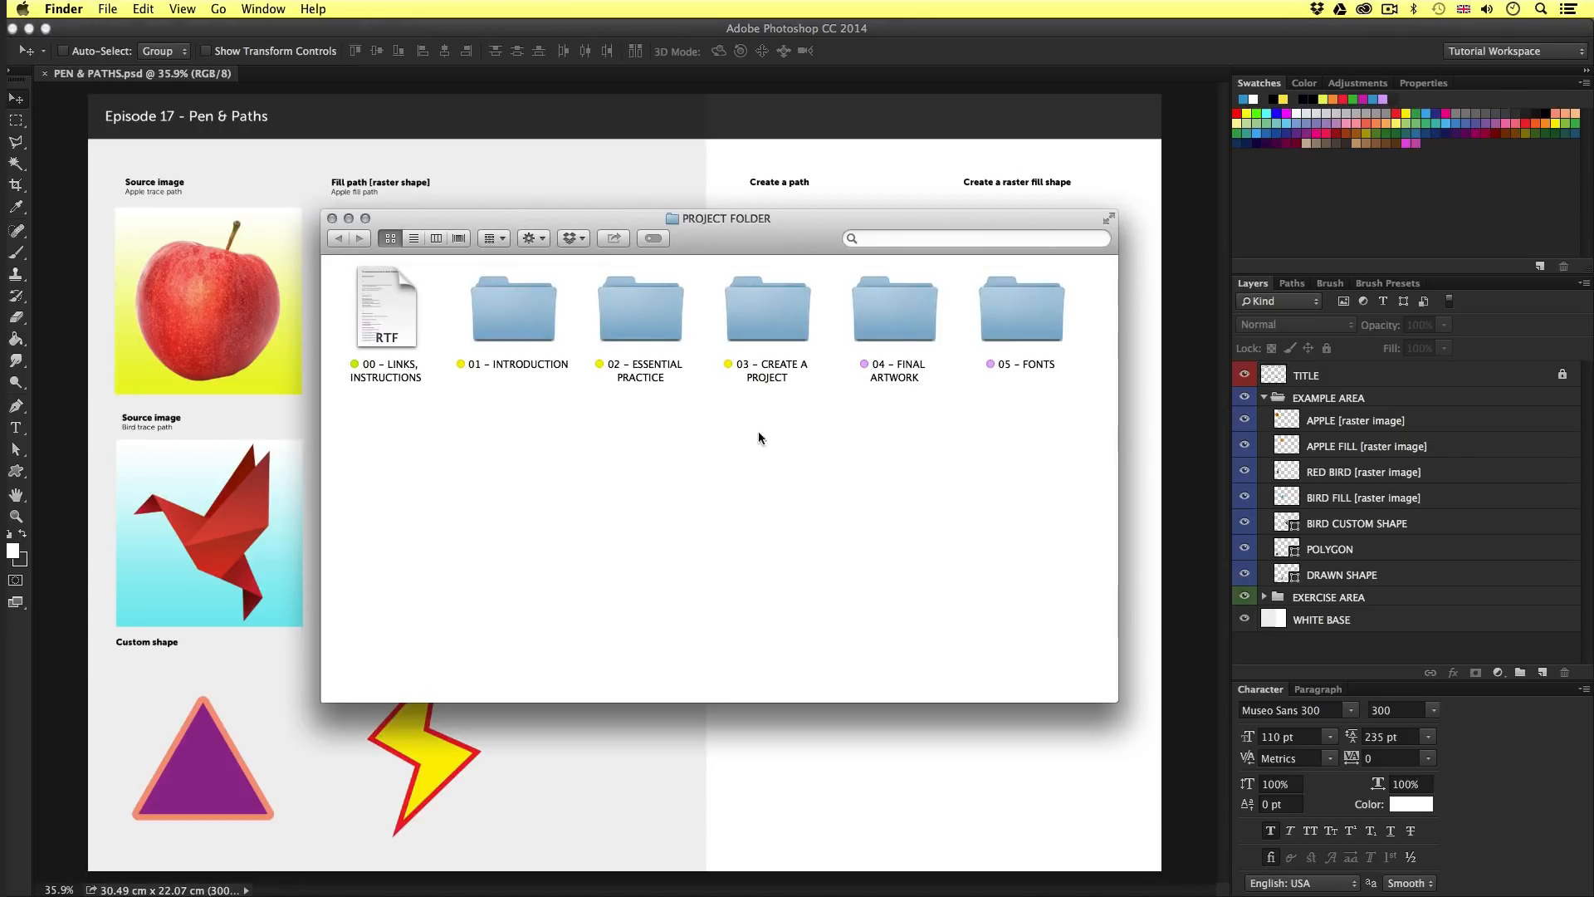
# Open the Photoshop practice file from the 17 - PEN TOOL & PATHS folder inside 02 - ESSENTIAL PRACTICE.
pyautogui.doubleClick(661, 318)
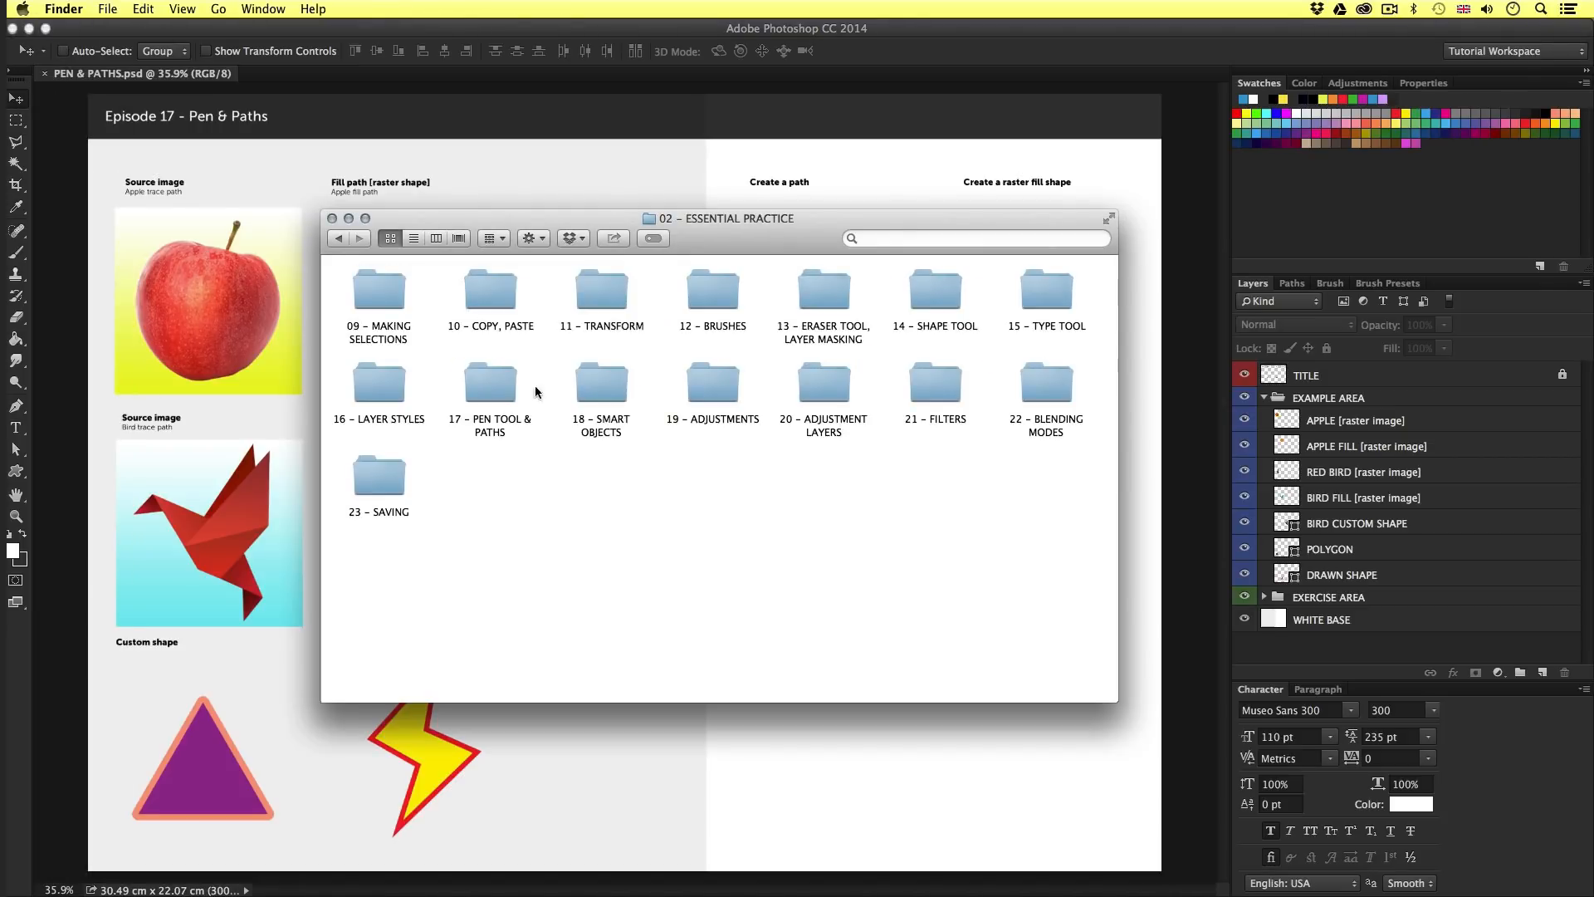
pyautogui.click(498, 375)
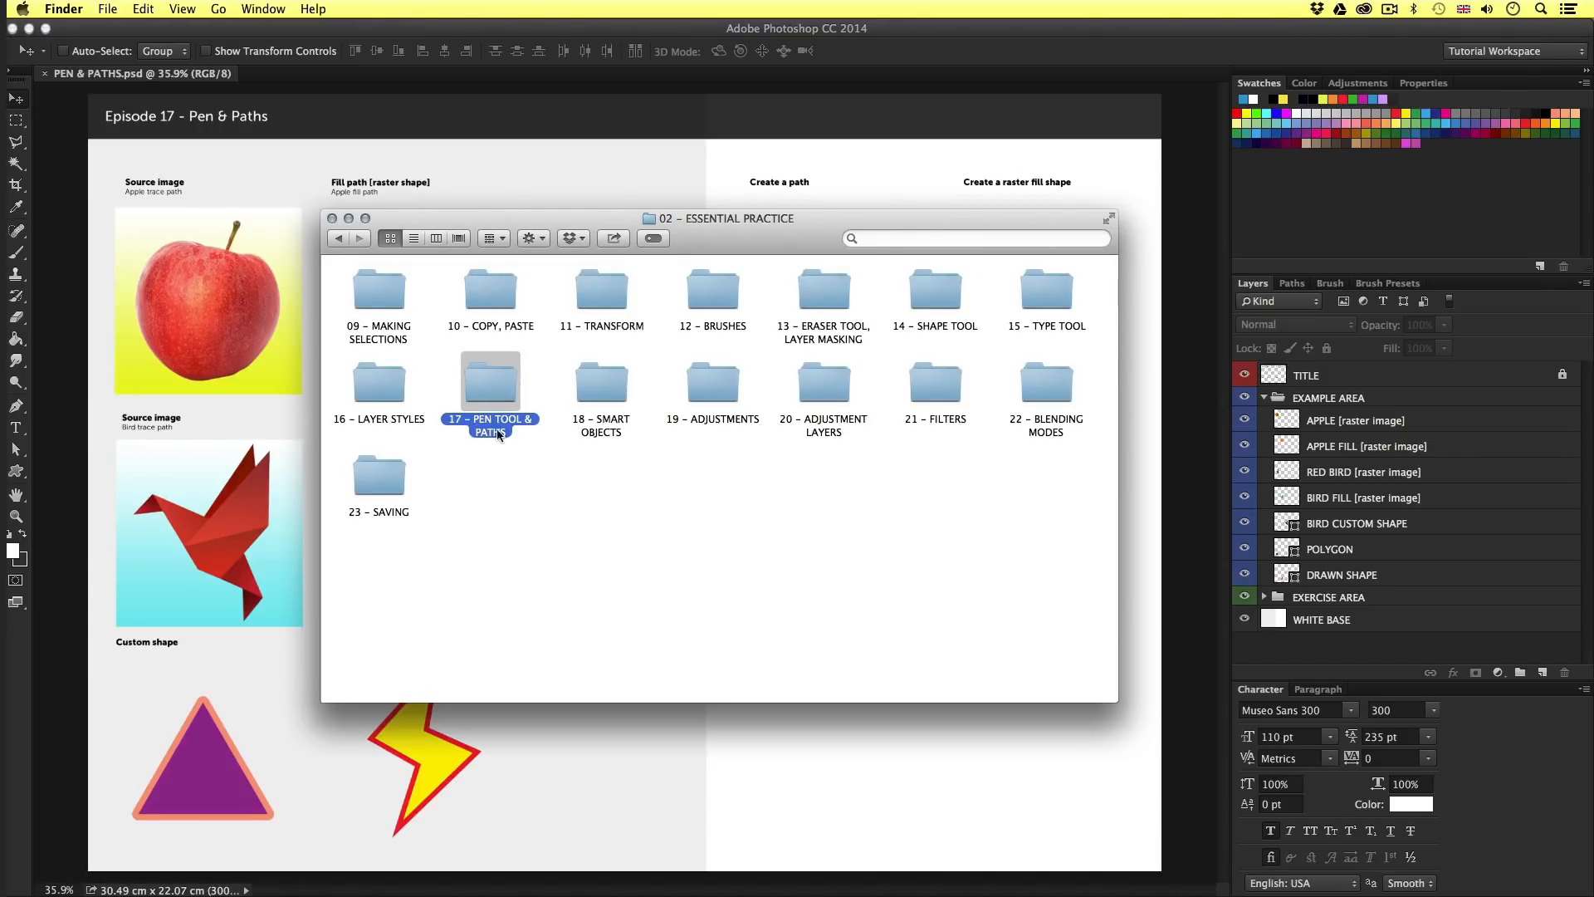
pyautogui.doubleClick(498, 373)
pyautogui.doubleClick(498, 291)
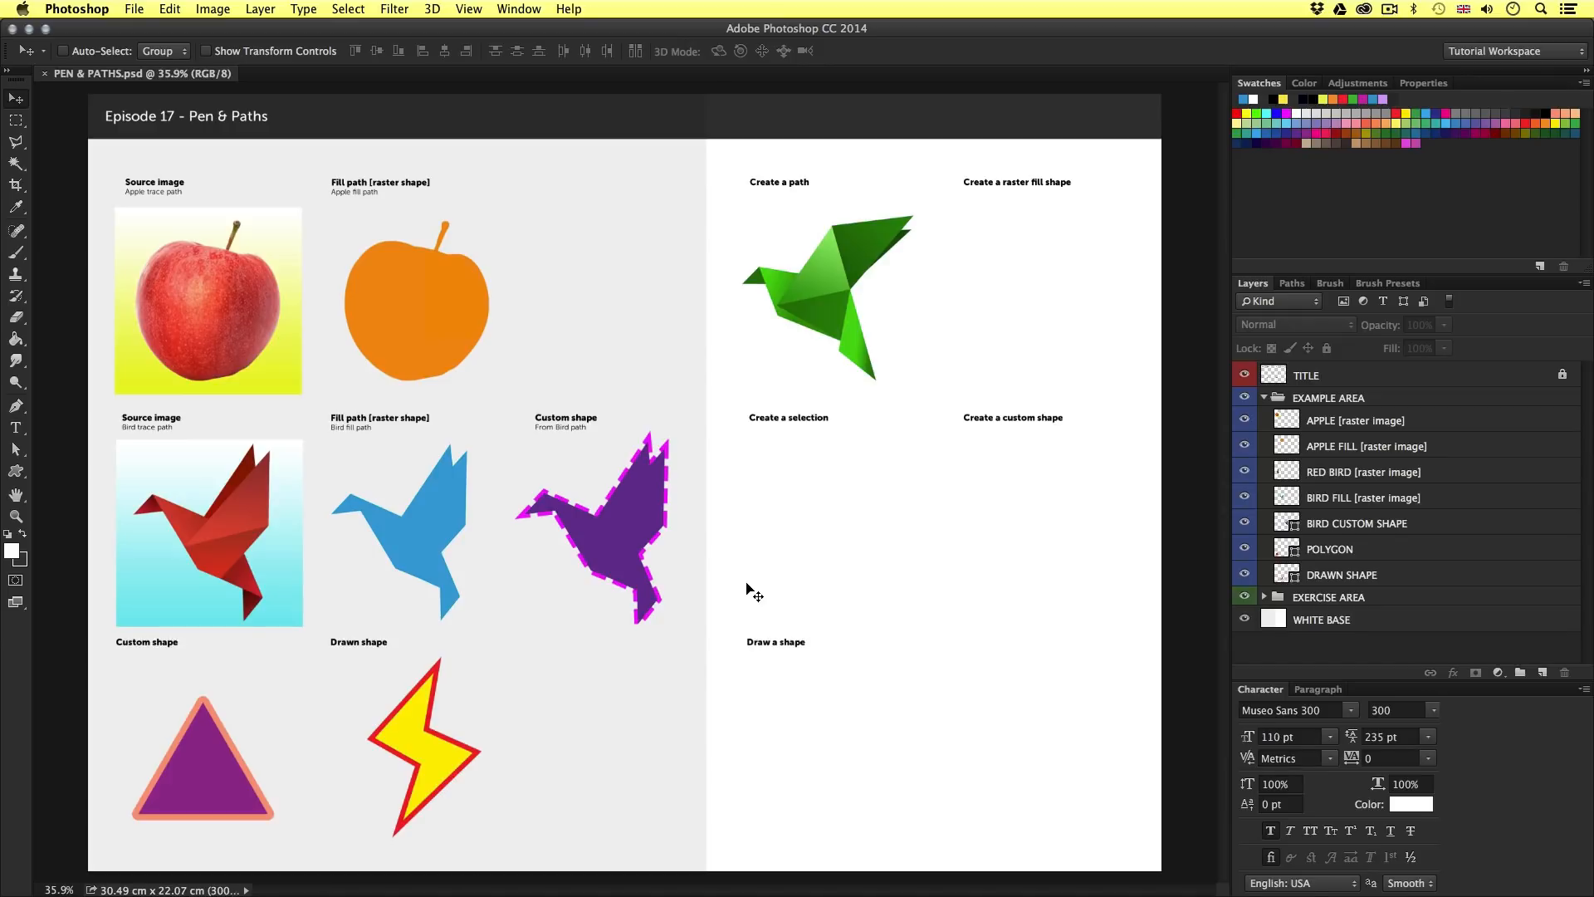
# Detach the Paths panel as a shorter floating panel over the canvas and bring the Layers panel back into view.
pyautogui.click(1292, 283)
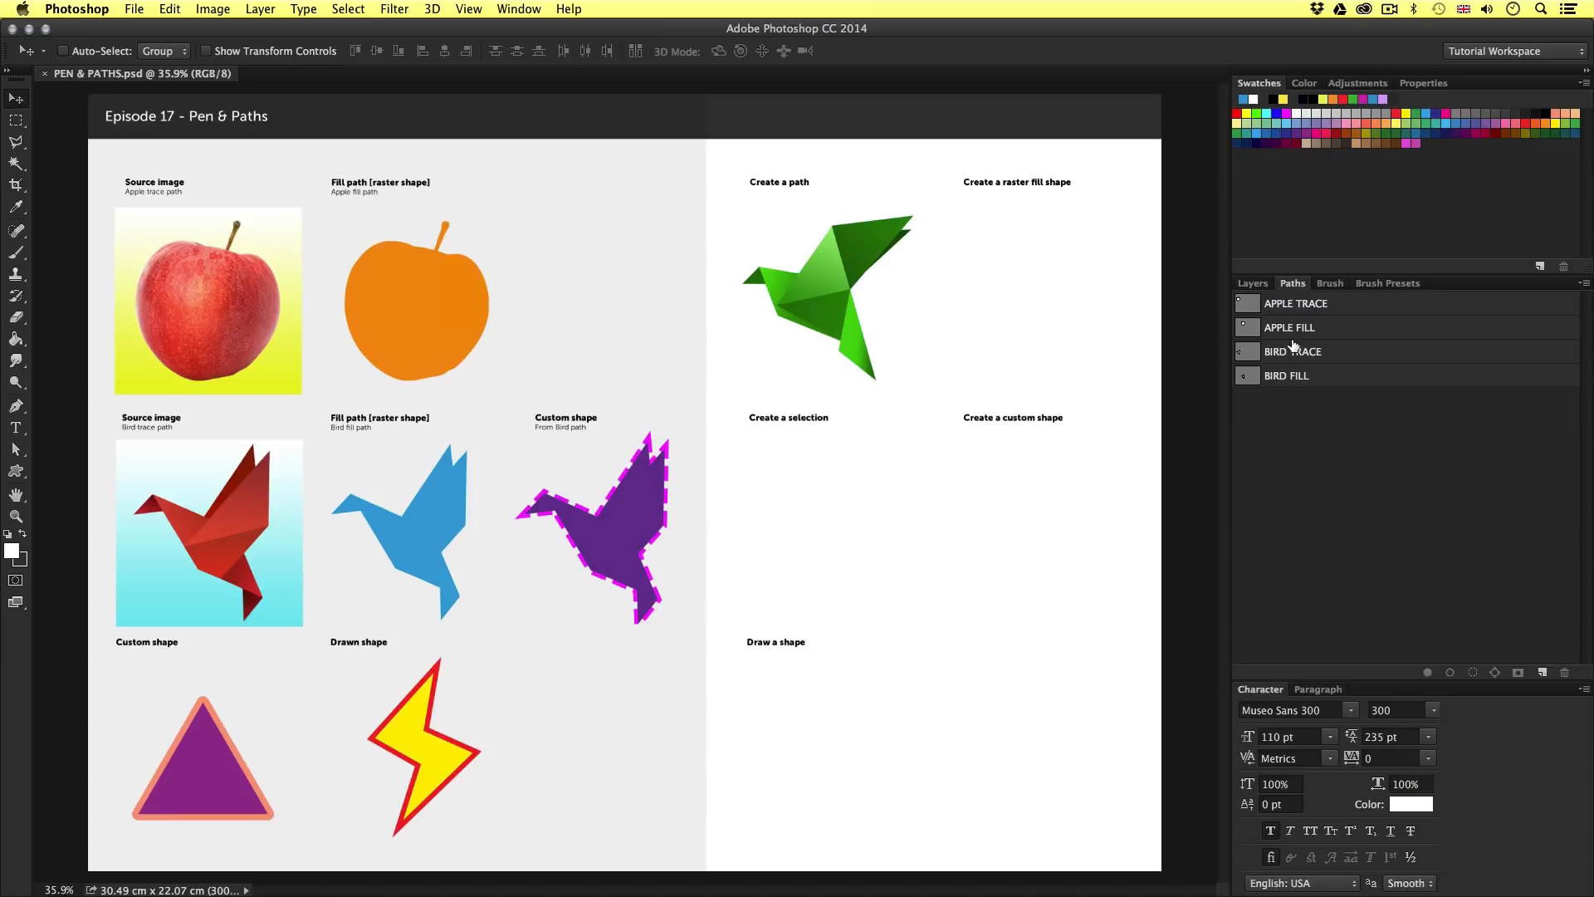
pyautogui.click(512, 11)
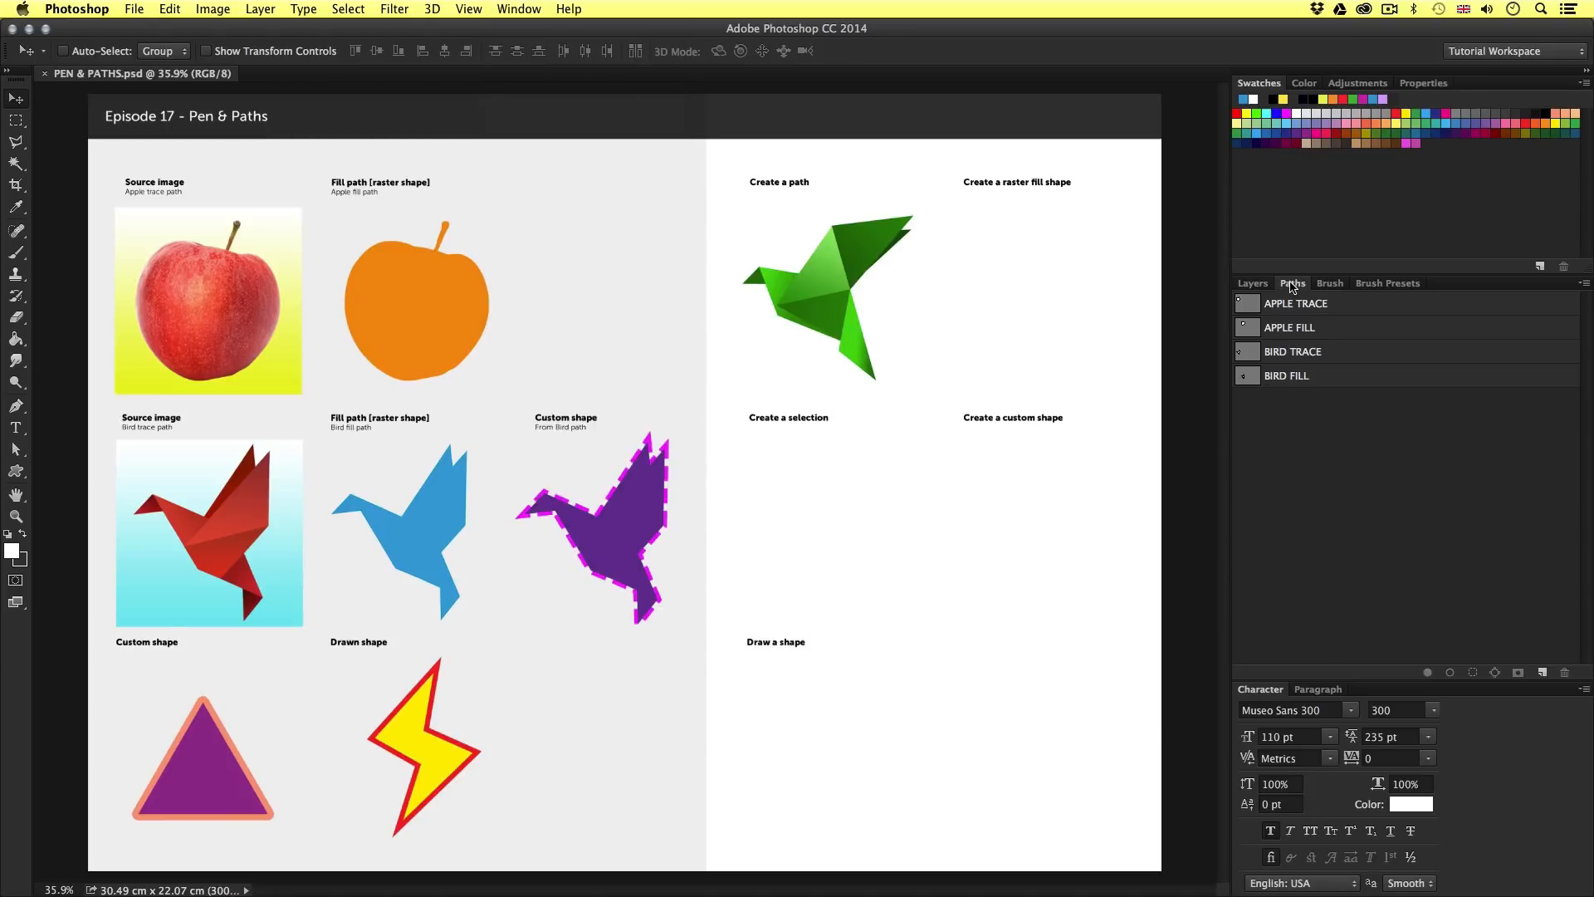
pyautogui.moveTo(1293, 285)
pyautogui.mouseDown()
pyautogui.moveTo(1206, 300)
pyautogui.moveTo(1009, 292)
pyautogui.moveTo(1029, 289)
pyautogui.moveTo(1017, 181)
pyautogui.mouseUp()
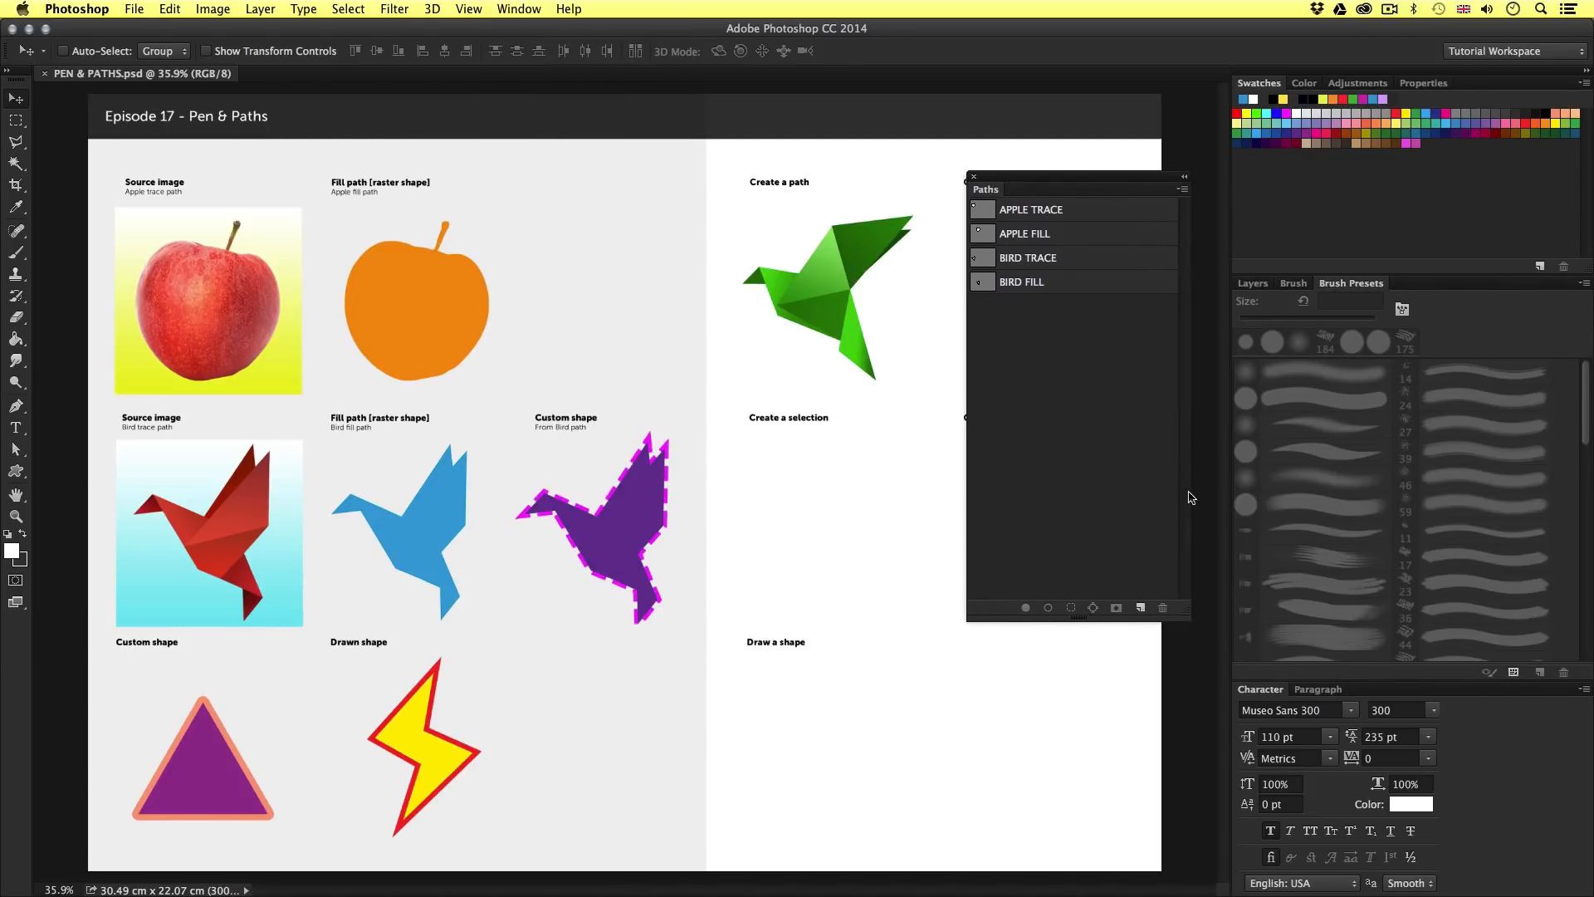
pyautogui.moveTo(1187, 616); pyautogui.dragTo(1187, 544)
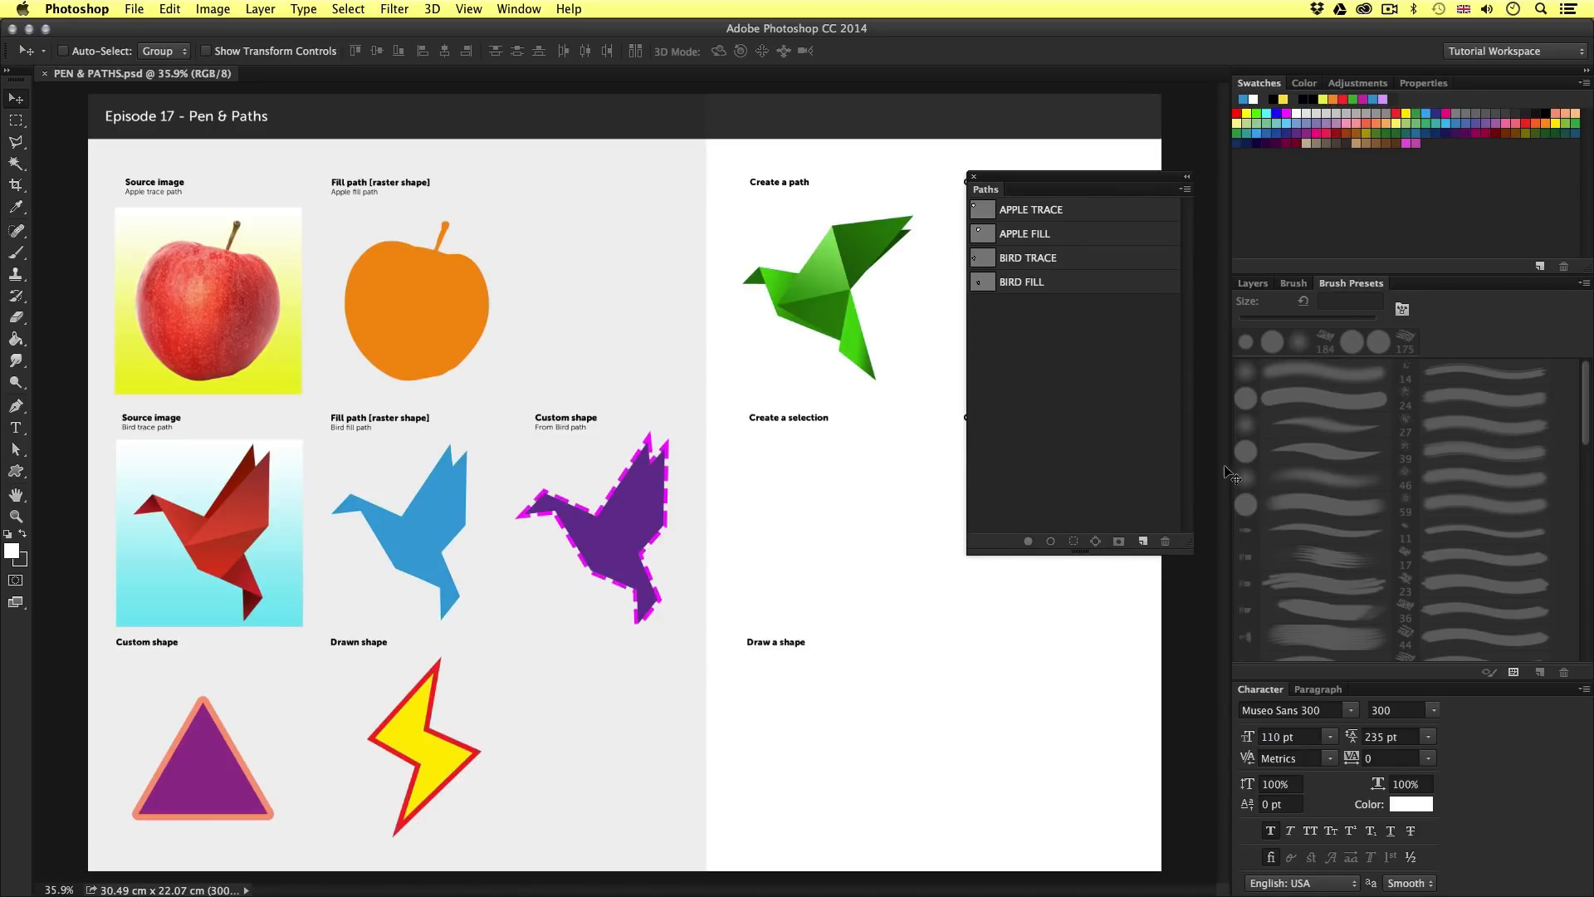
pyautogui.click(1255, 284)
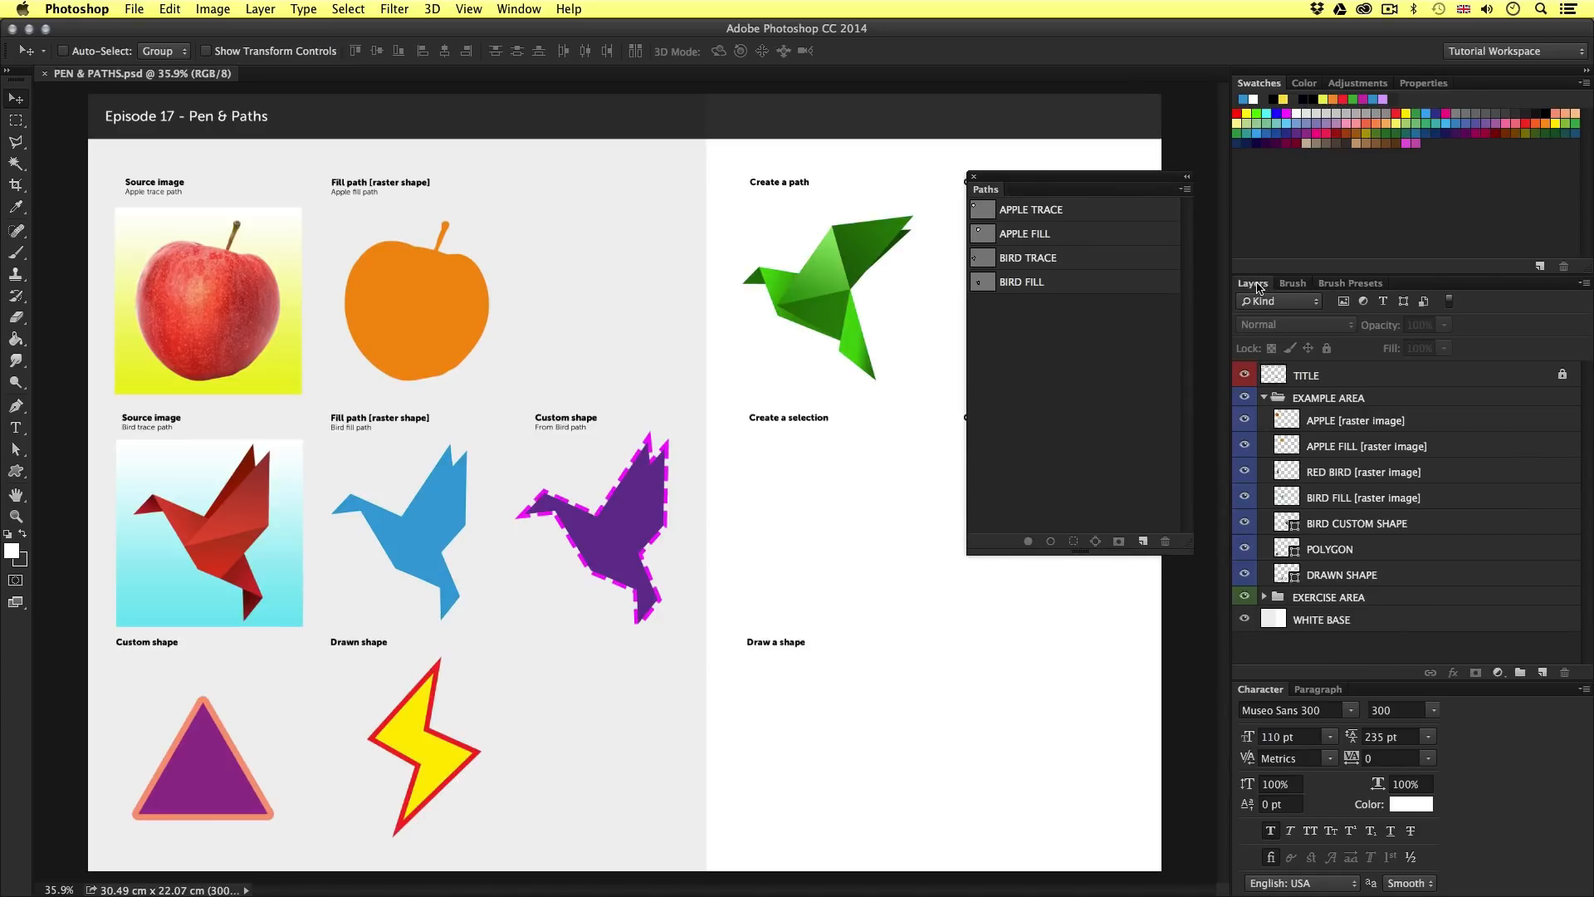
# Set the Paths panel thumbnails to the largest size and move the floating panel slightly lower on the canvas.
pyautogui.click(1186, 190)
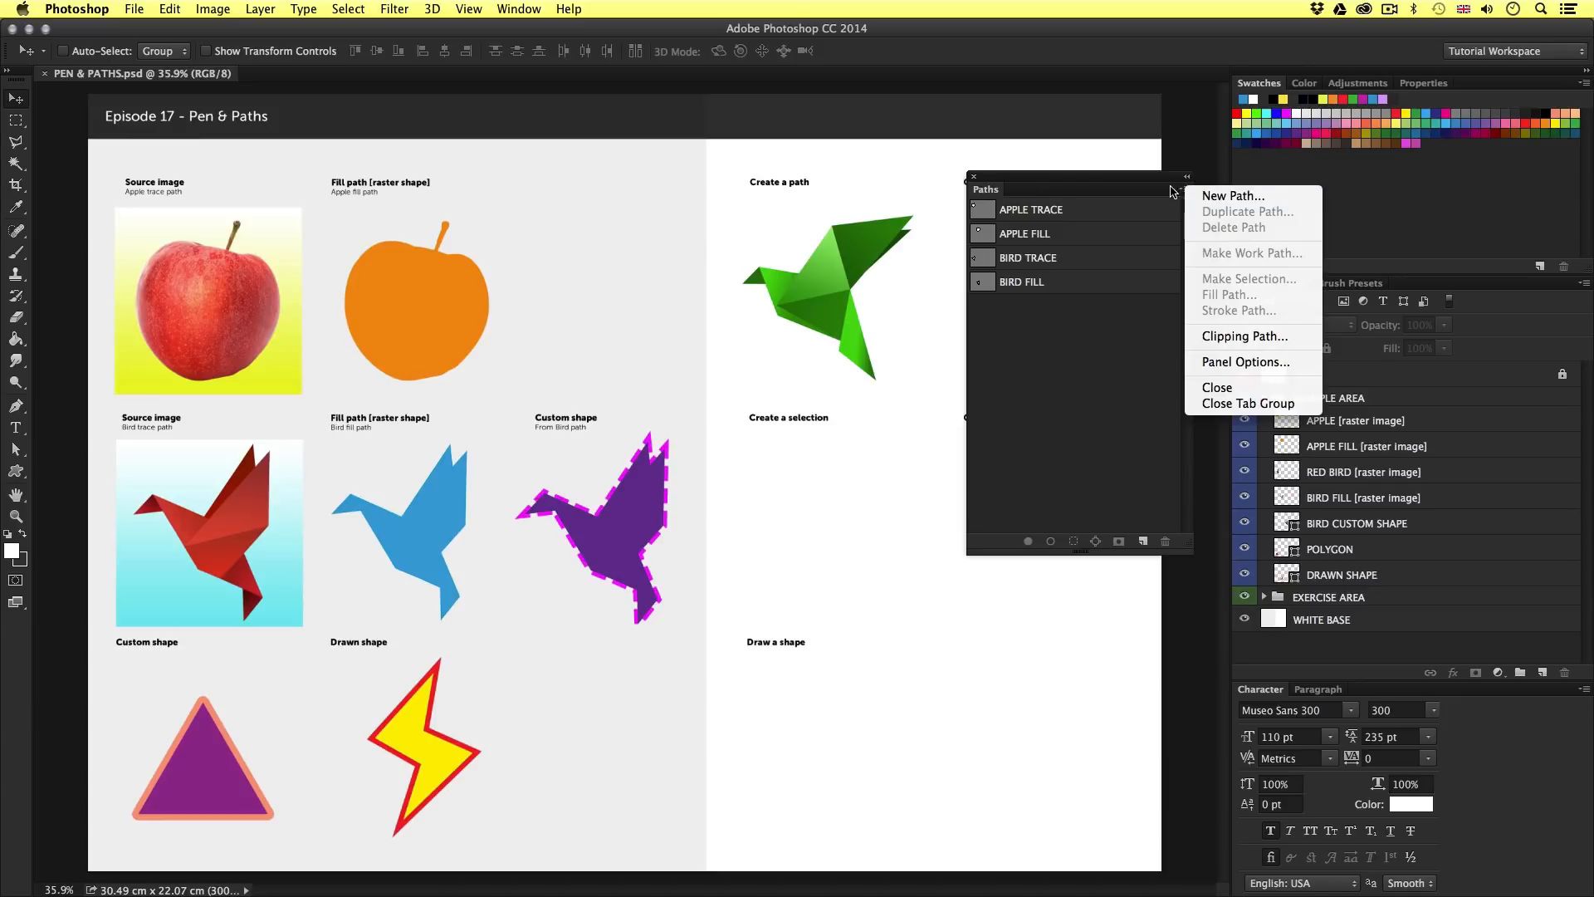
pyautogui.click(1182, 192)
pyautogui.click(1184, 192)
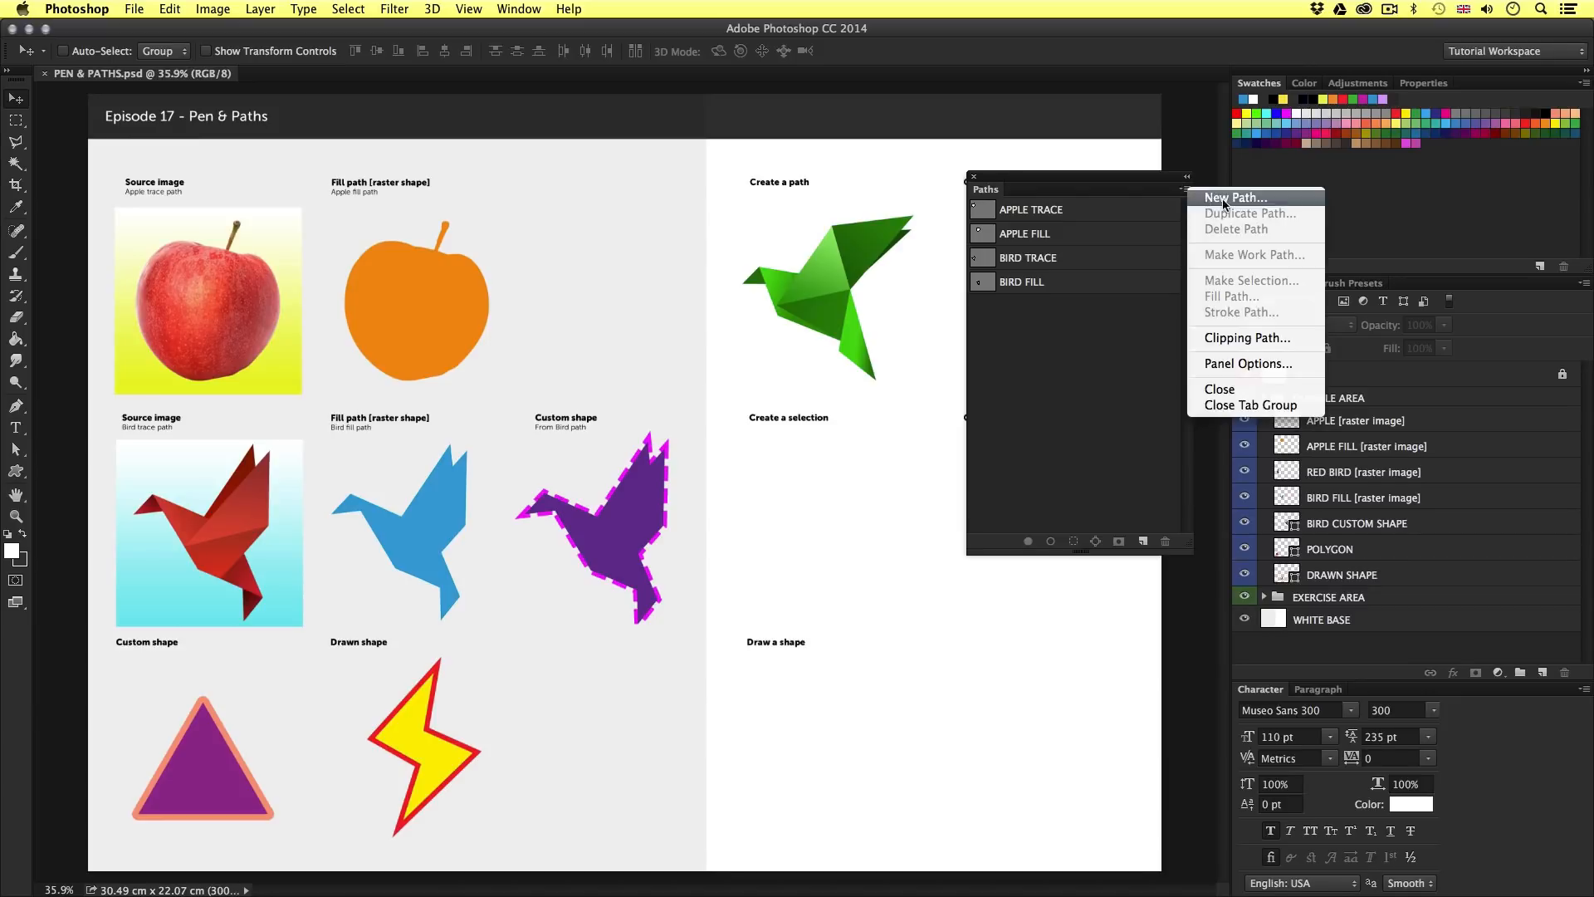
pyautogui.click(1254, 366)
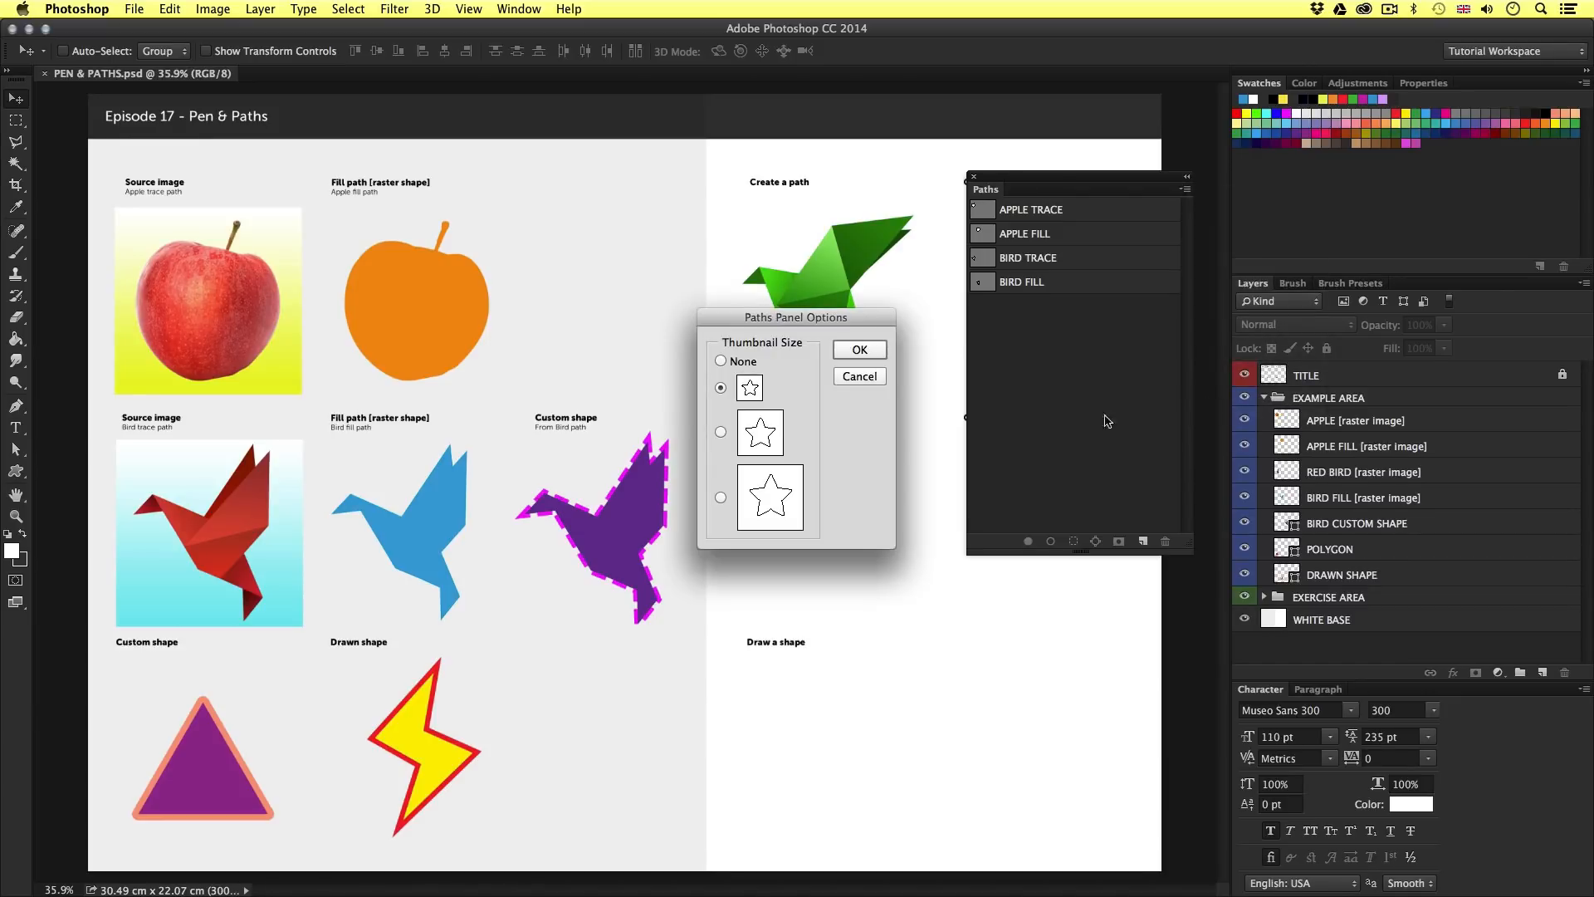
pyautogui.moveTo(780, 324); pyautogui.dragTo(798, 357)
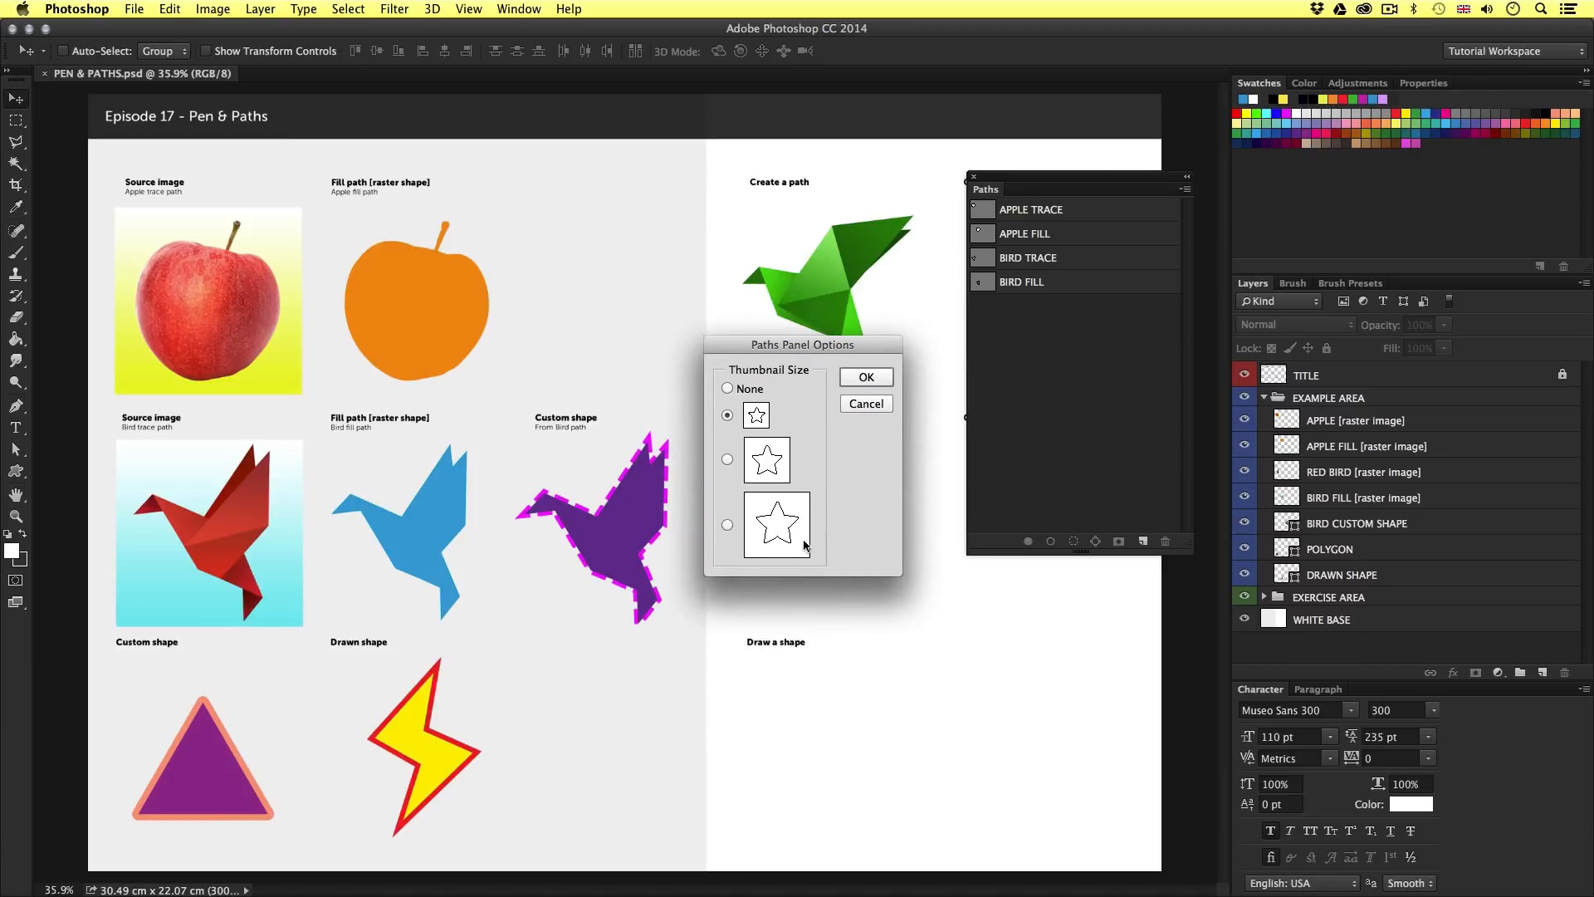
pyautogui.click(727, 525)
pyautogui.click(866, 377)
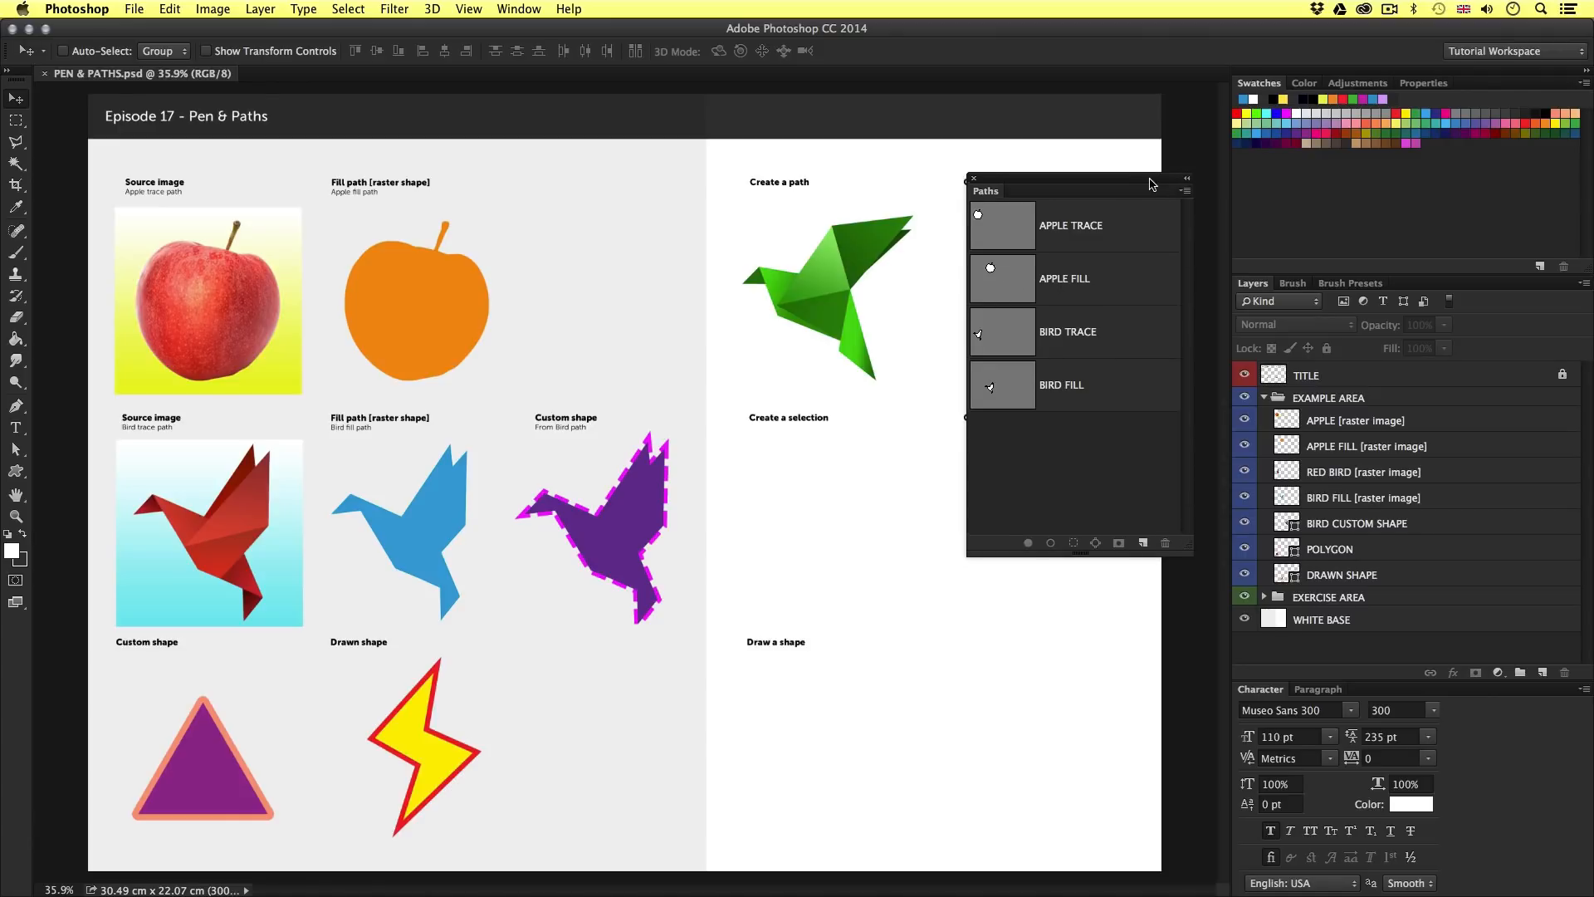
pyautogui.moveTo(1151, 181); pyautogui.dragTo(1165, 186)
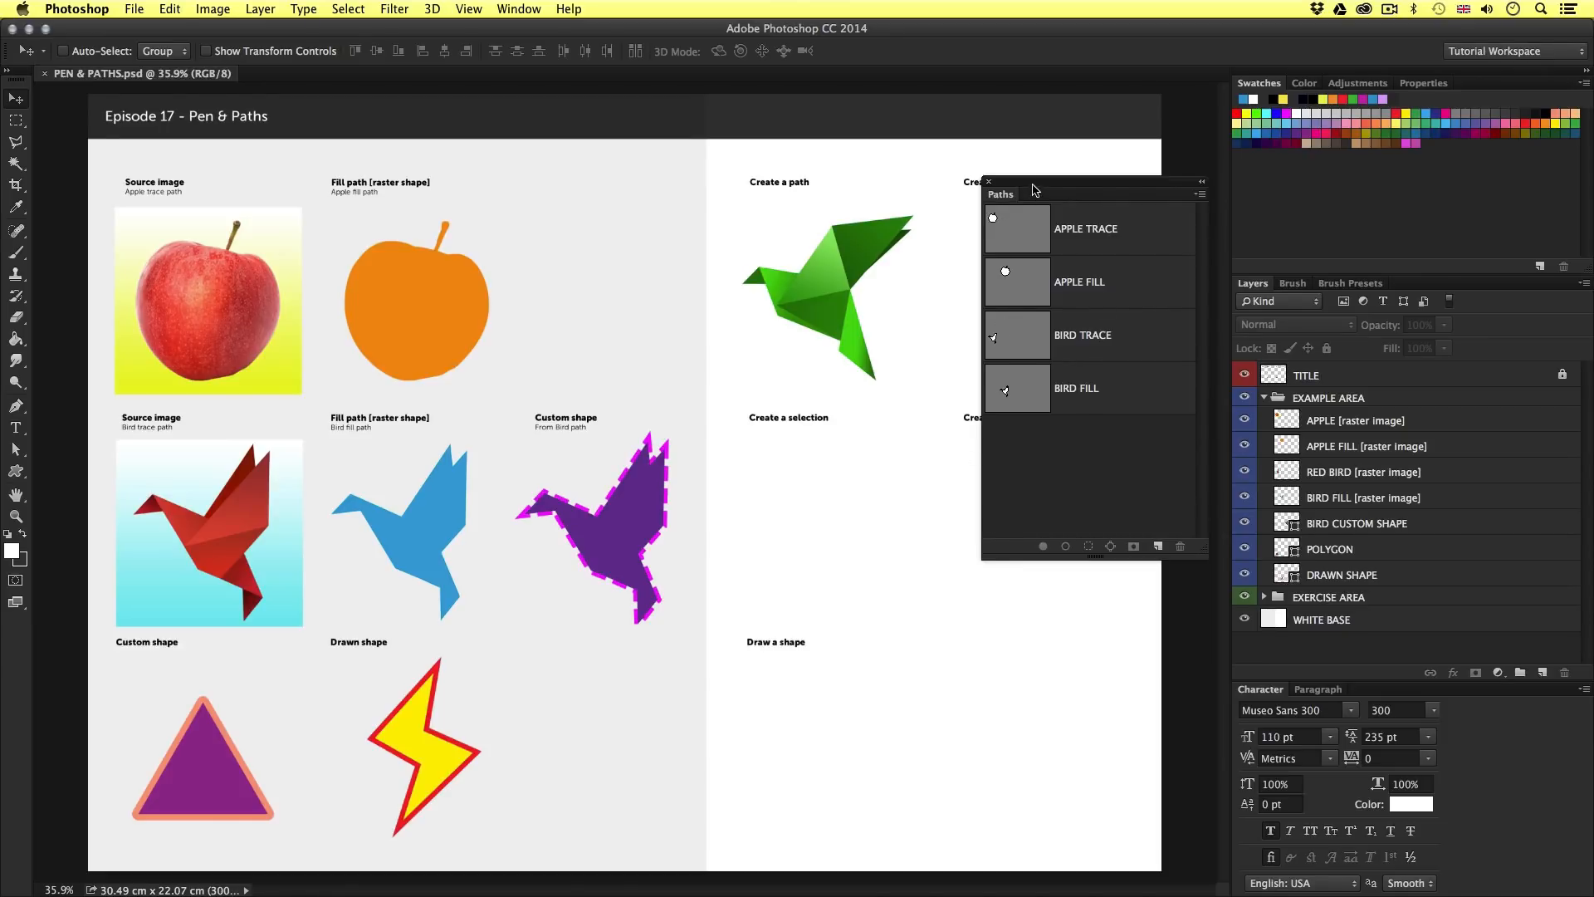
pyautogui.moveTo(1033, 185); pyautogui.dragTo(1033, 230)
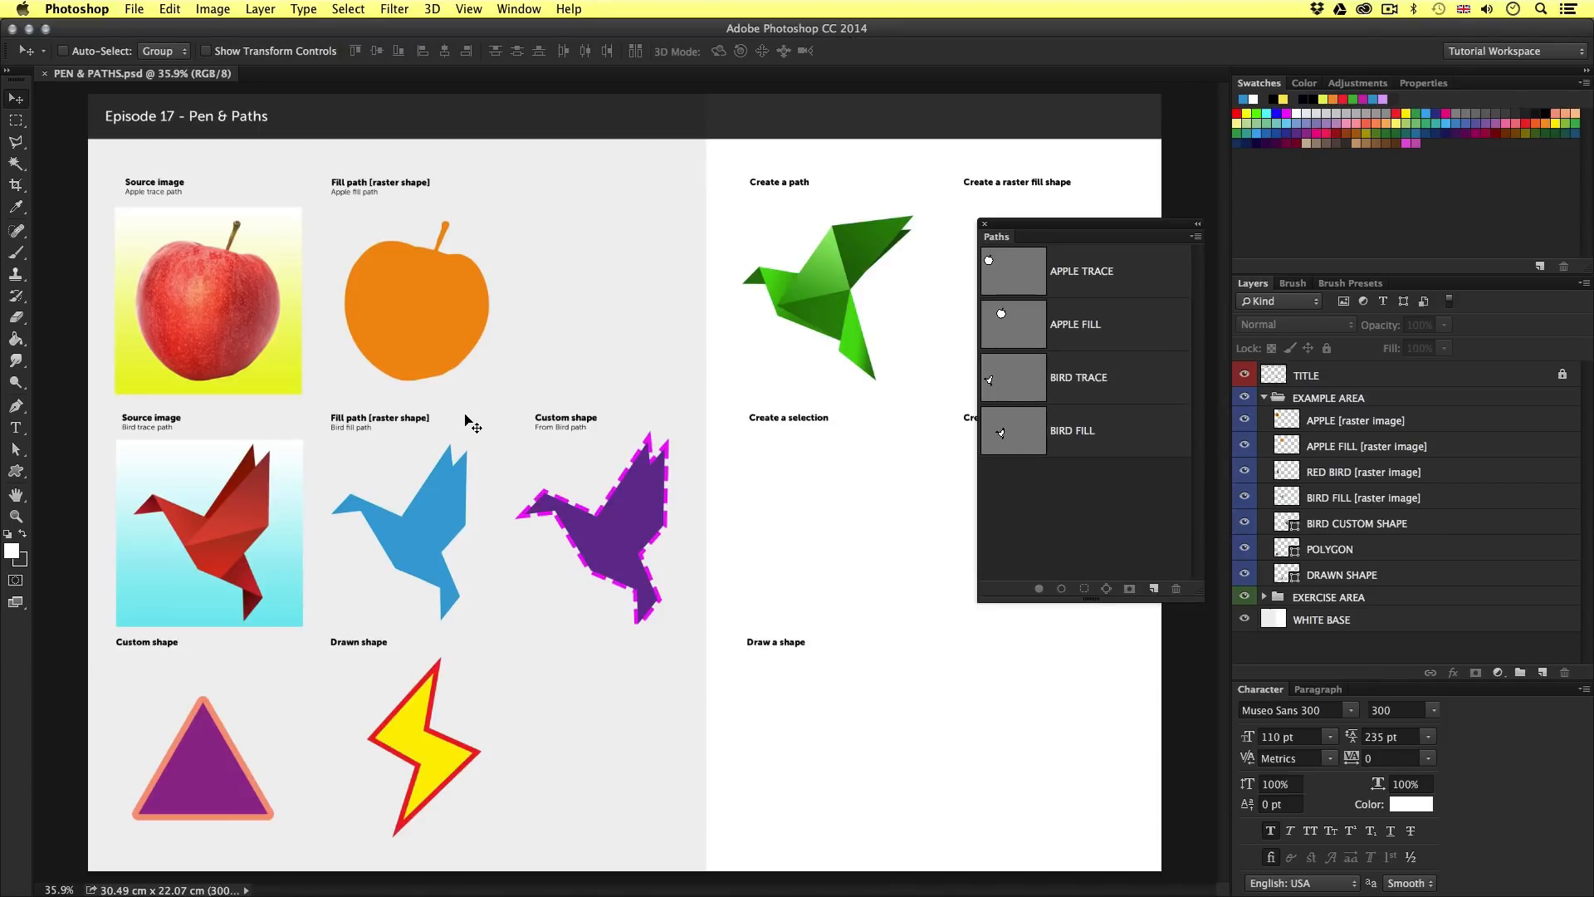
# Display the APPLE TRACE path up close around the red source apple.
pyautogui.press('z')
pyautogui.press('v')
pyautogui.press('z')
pyautogui.click(338, 316)
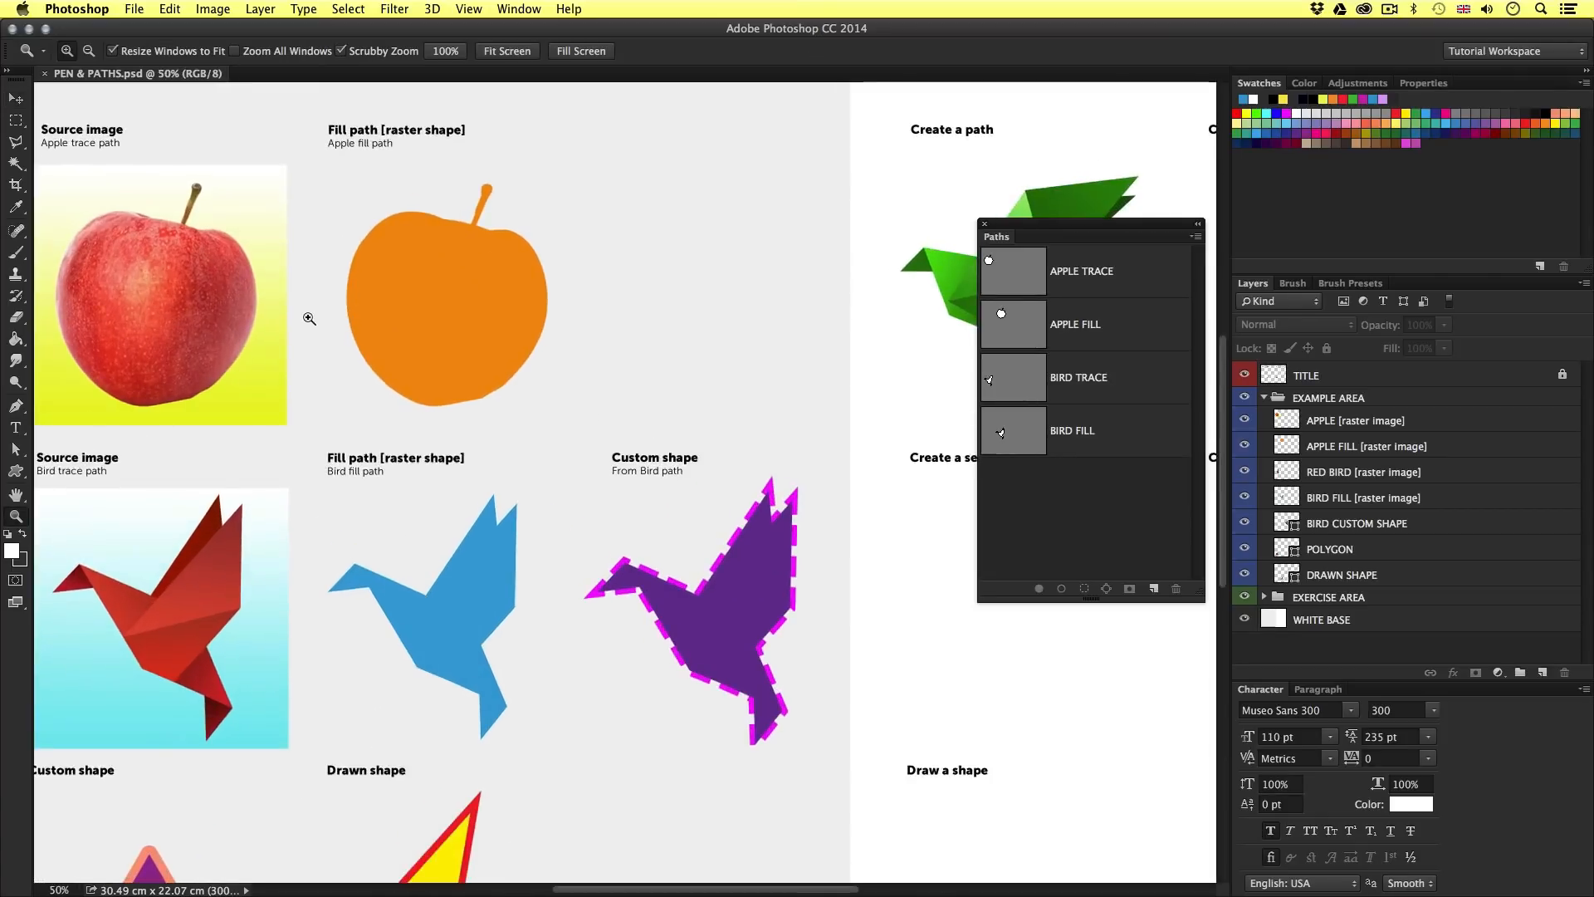
pyautogui.click(312, 317)
pyautogui.moveTo(419, 374); pyautogui.dragTo(781, 542)
pyautogui.click(566, 430)
pyautogui.moveTo(509, 432)
pyautogui.mouseDown()
pyautogui.moveTo(534, 449)
pyautogui.moveTo(501, 420)
pyautogui.moveTo(533, 436)
pyautogui.mouseUp()
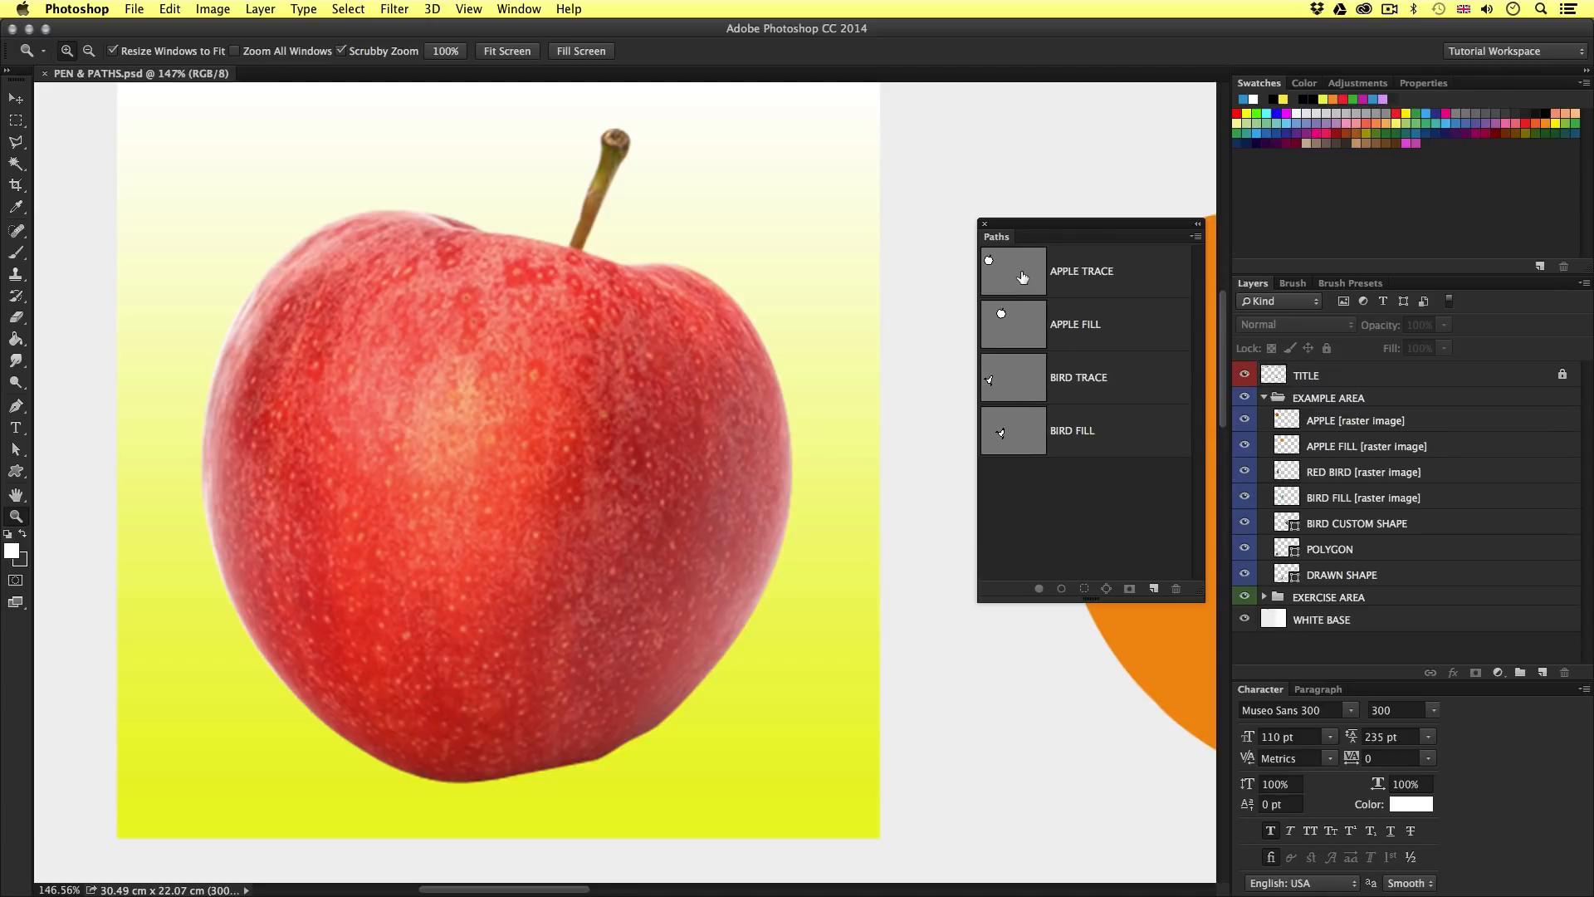
pyautogui.click(1023, 279)
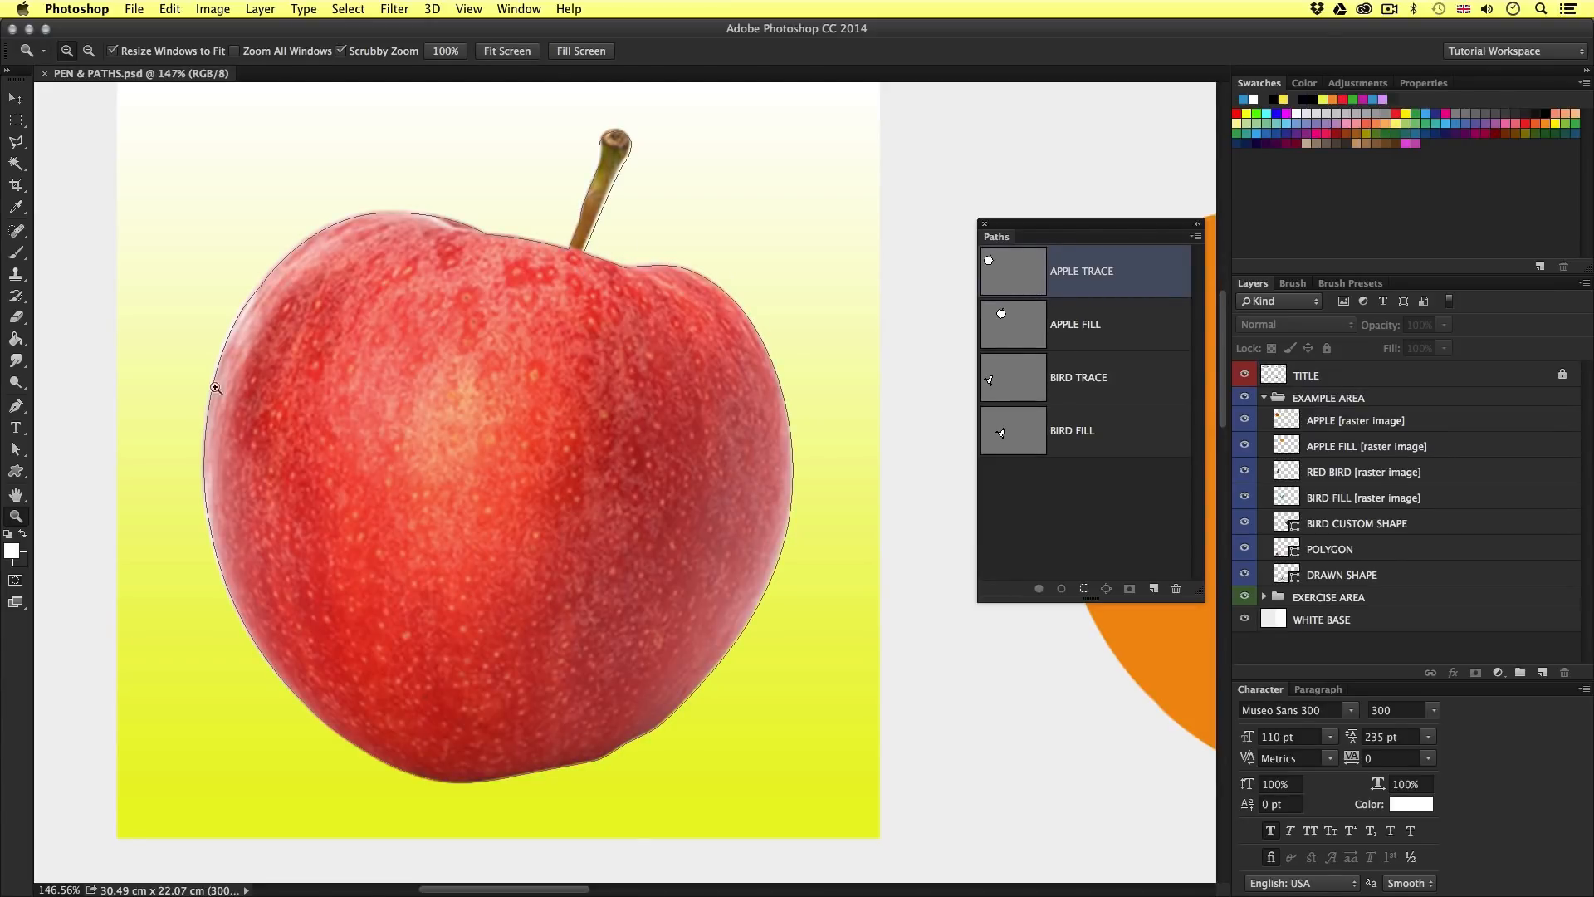
# Select the trace path around the red apple with the Path Selection Tool to show its anchor points.
pyautogui.press('v')
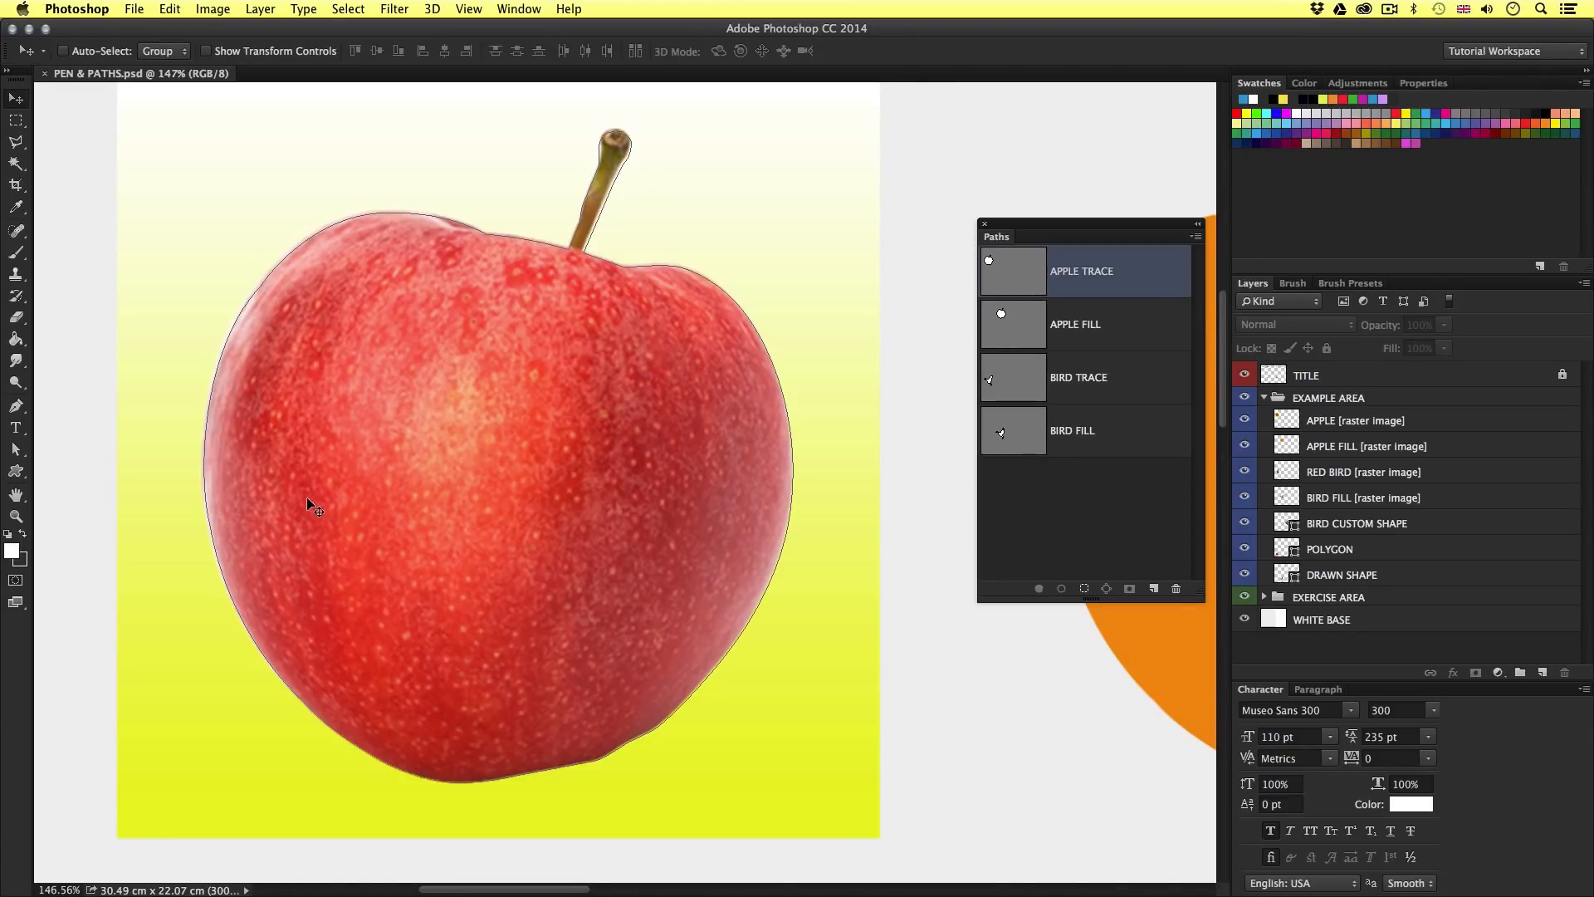
pyautogui.click(18, 451)
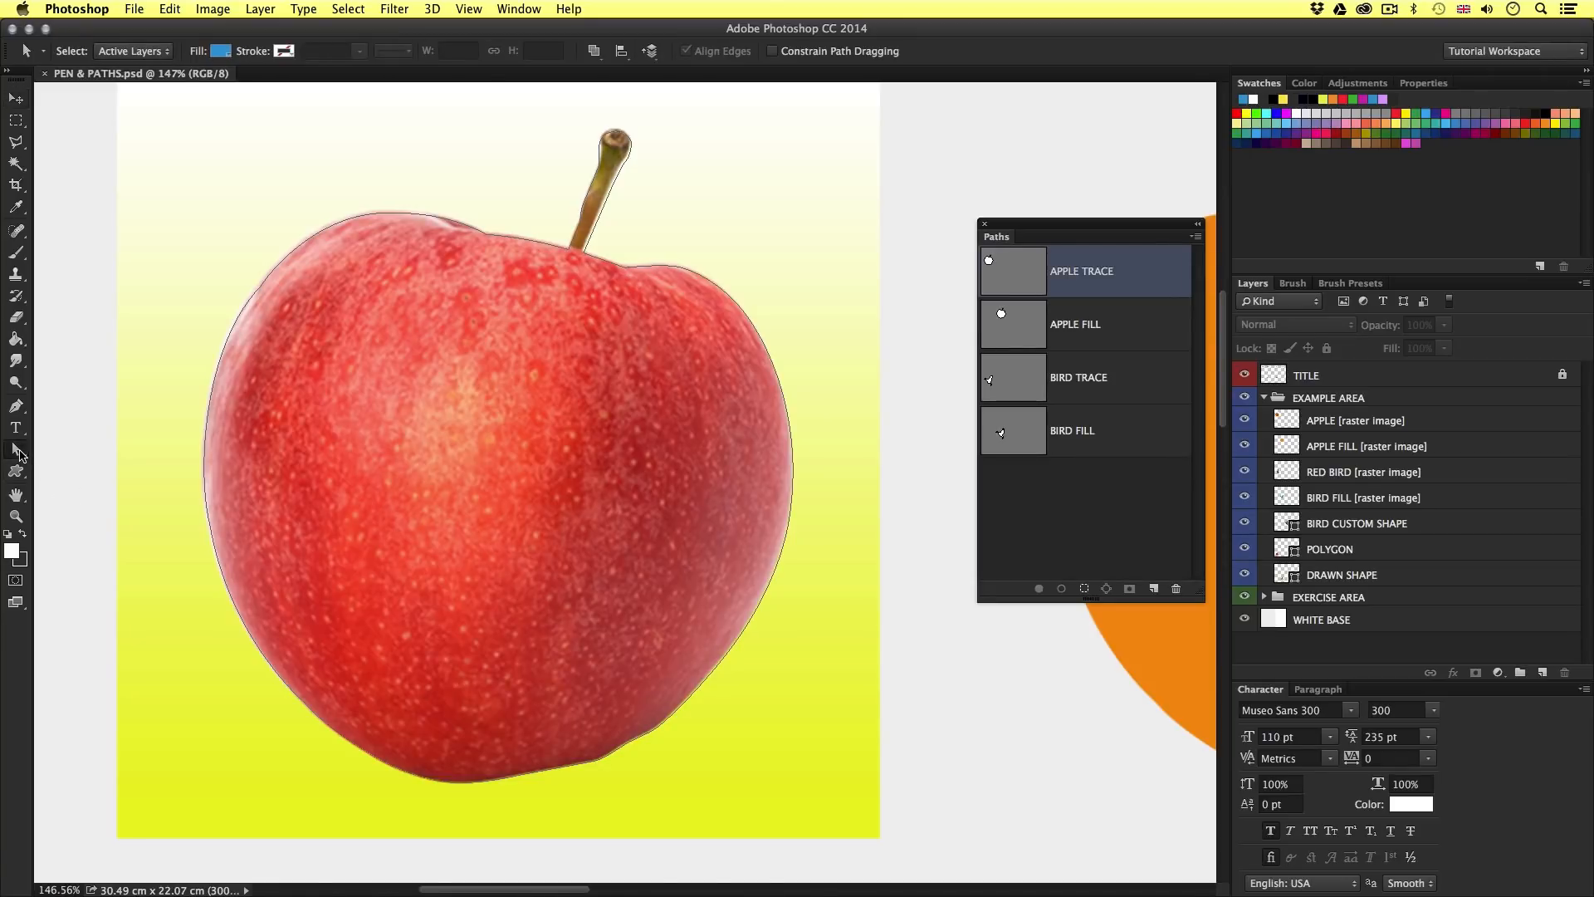
pyautogui.click(67, 455)
pyautogui.click(16, 449)
pyautogui.click(70, 450)
pyautogui.click(203, 446)
pyautogui.moveTo(596, 319); pyautogui.dragTo(614, 337)
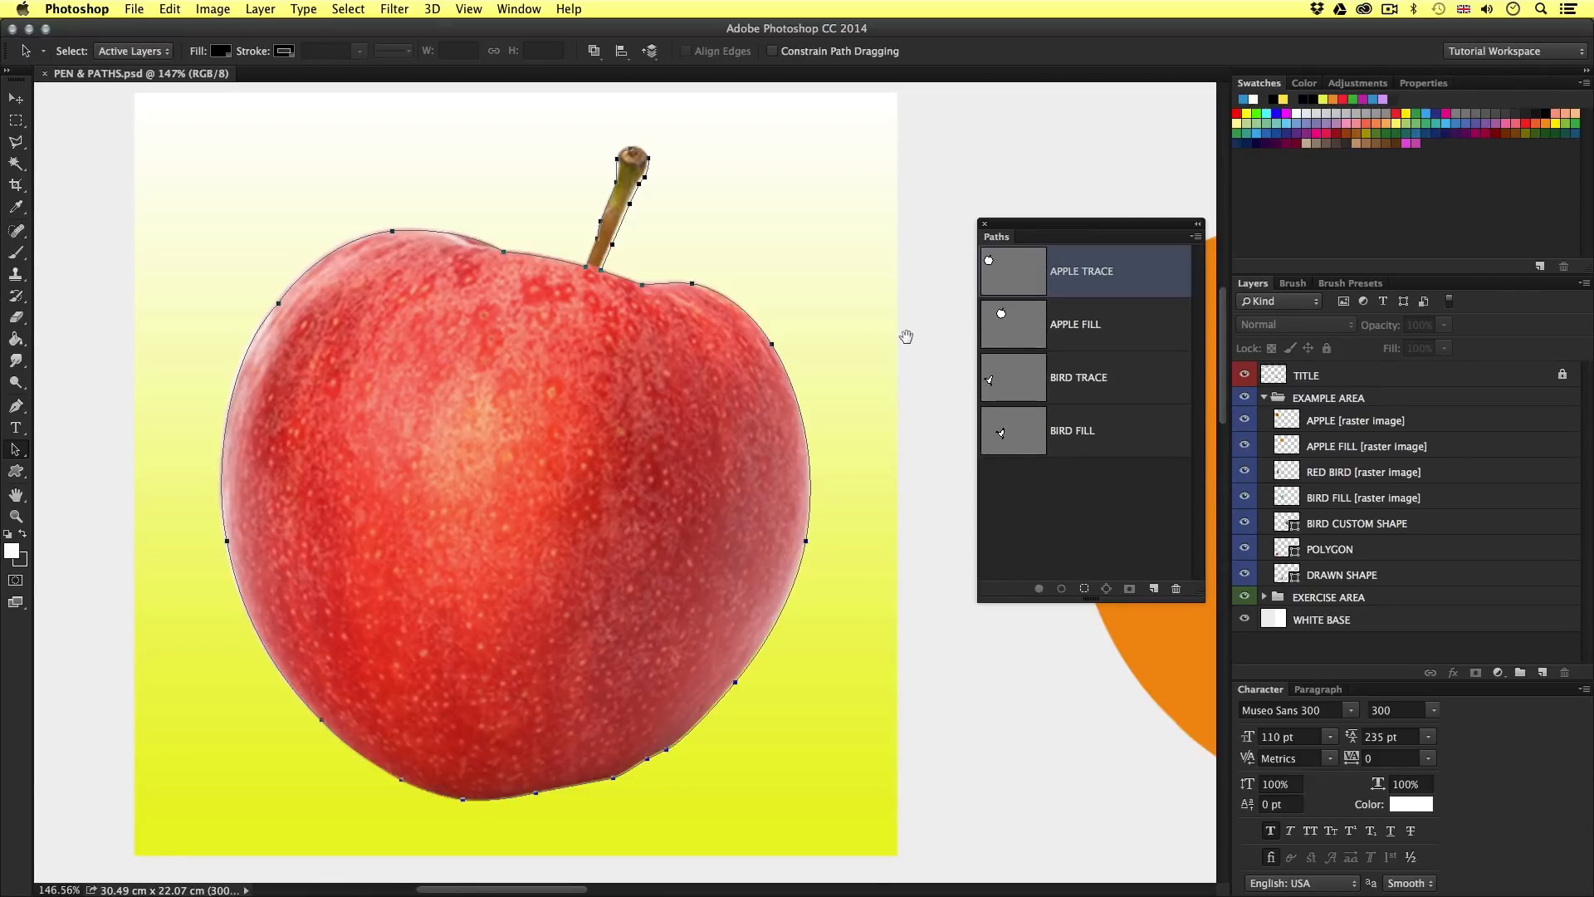
# Select the APPLE FILL [raster image] layer of the orange apple and toggle its visibility off and on.
pyautogui.hscroll(10, 906, 336)
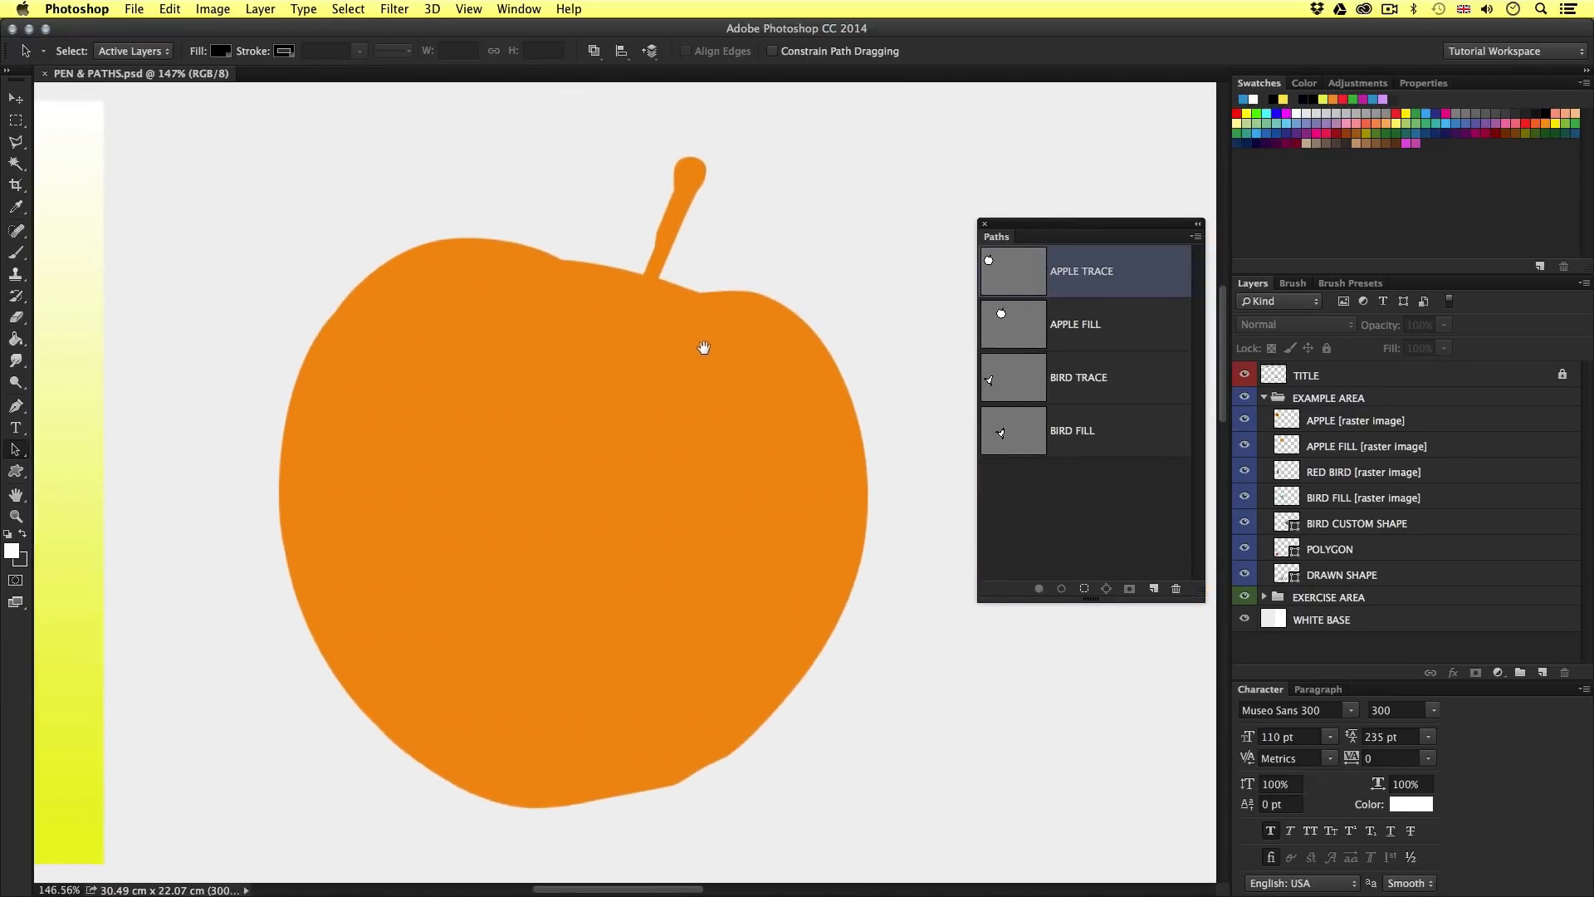
pyautogui.moveTo(704, 348); pyautogui.dragTo(715, 358)
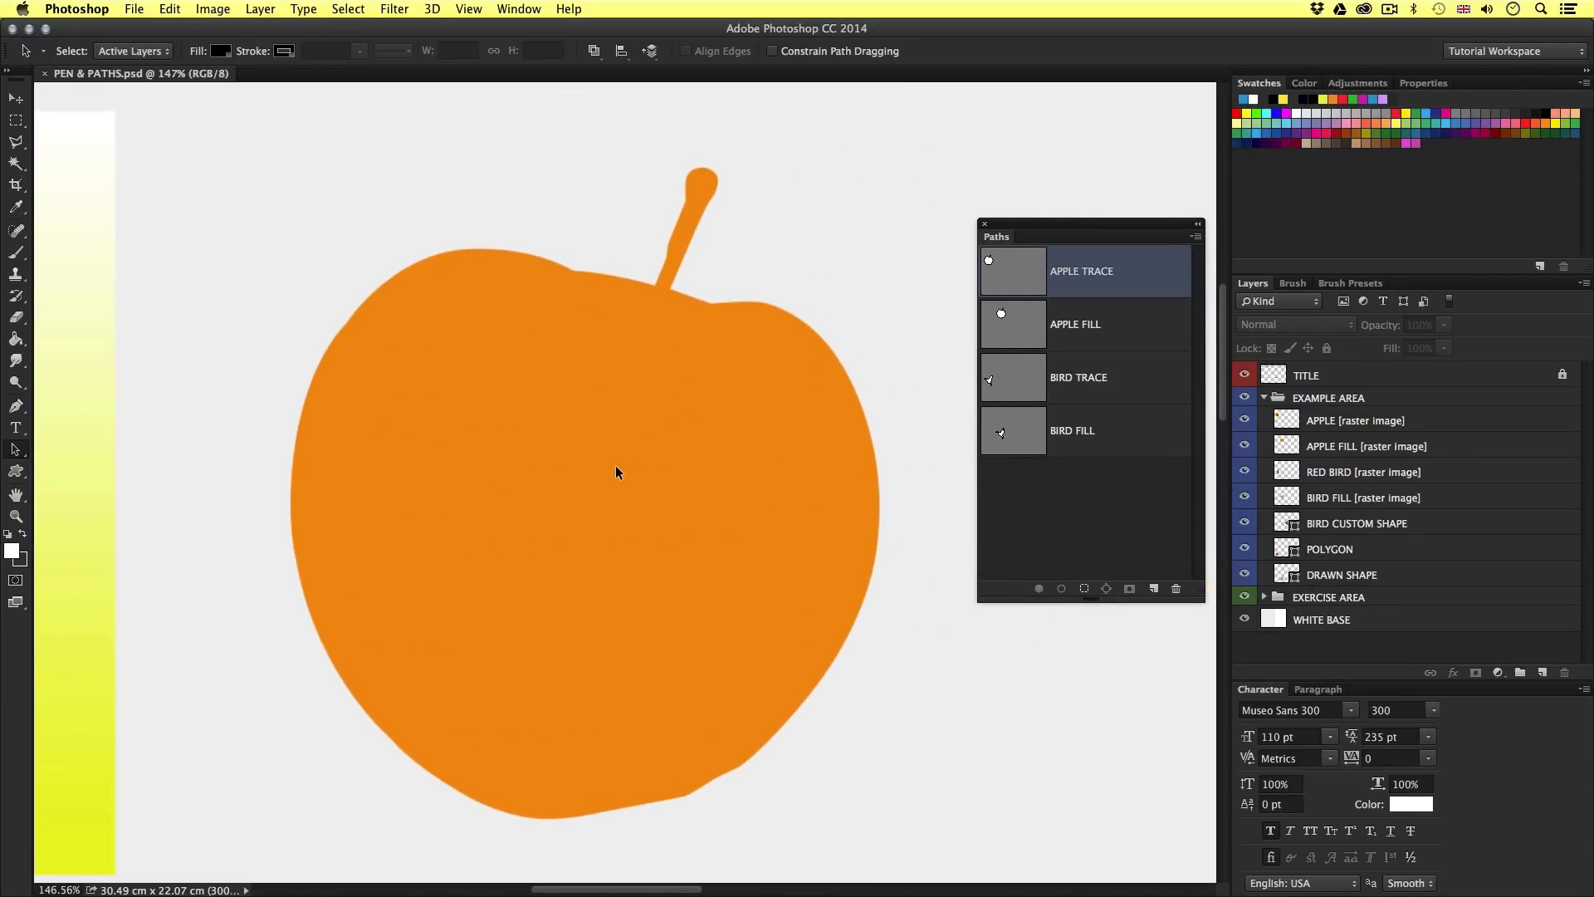
pyautogui.scroll(-1, 615, 465)
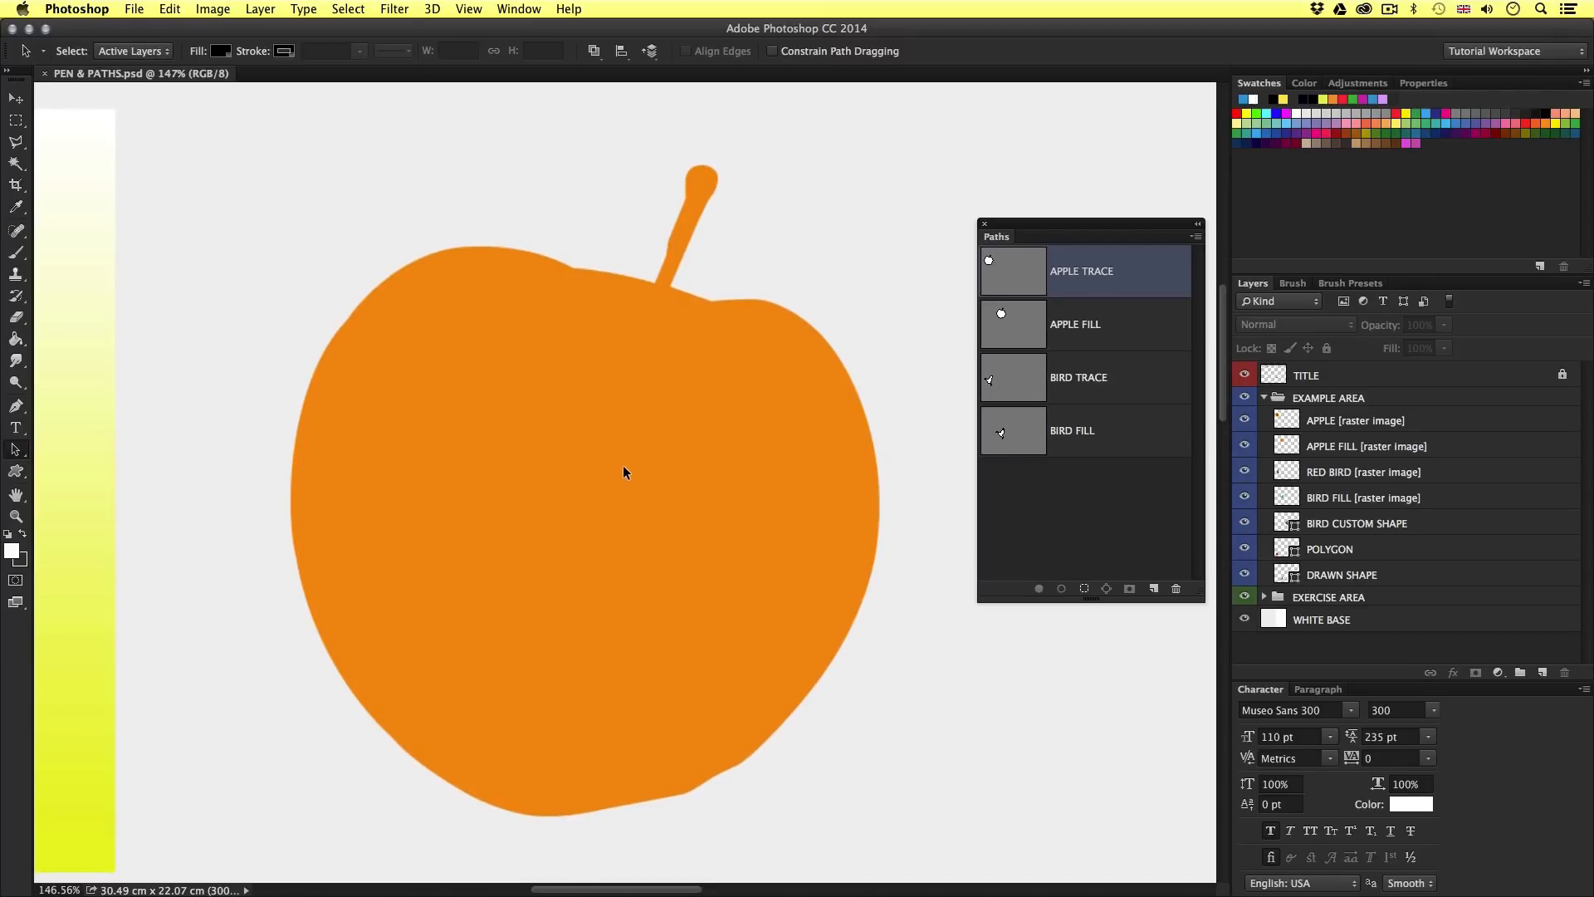
pyautogui.scroll(-2, 623, 466)
pyautogui.moveTo(647, 384)
pyautogui.mouseDown()
pyautogui.moveTo(637, 460)
pyautogui.moveTo(633, 402)
pyautogui.mouseUp()
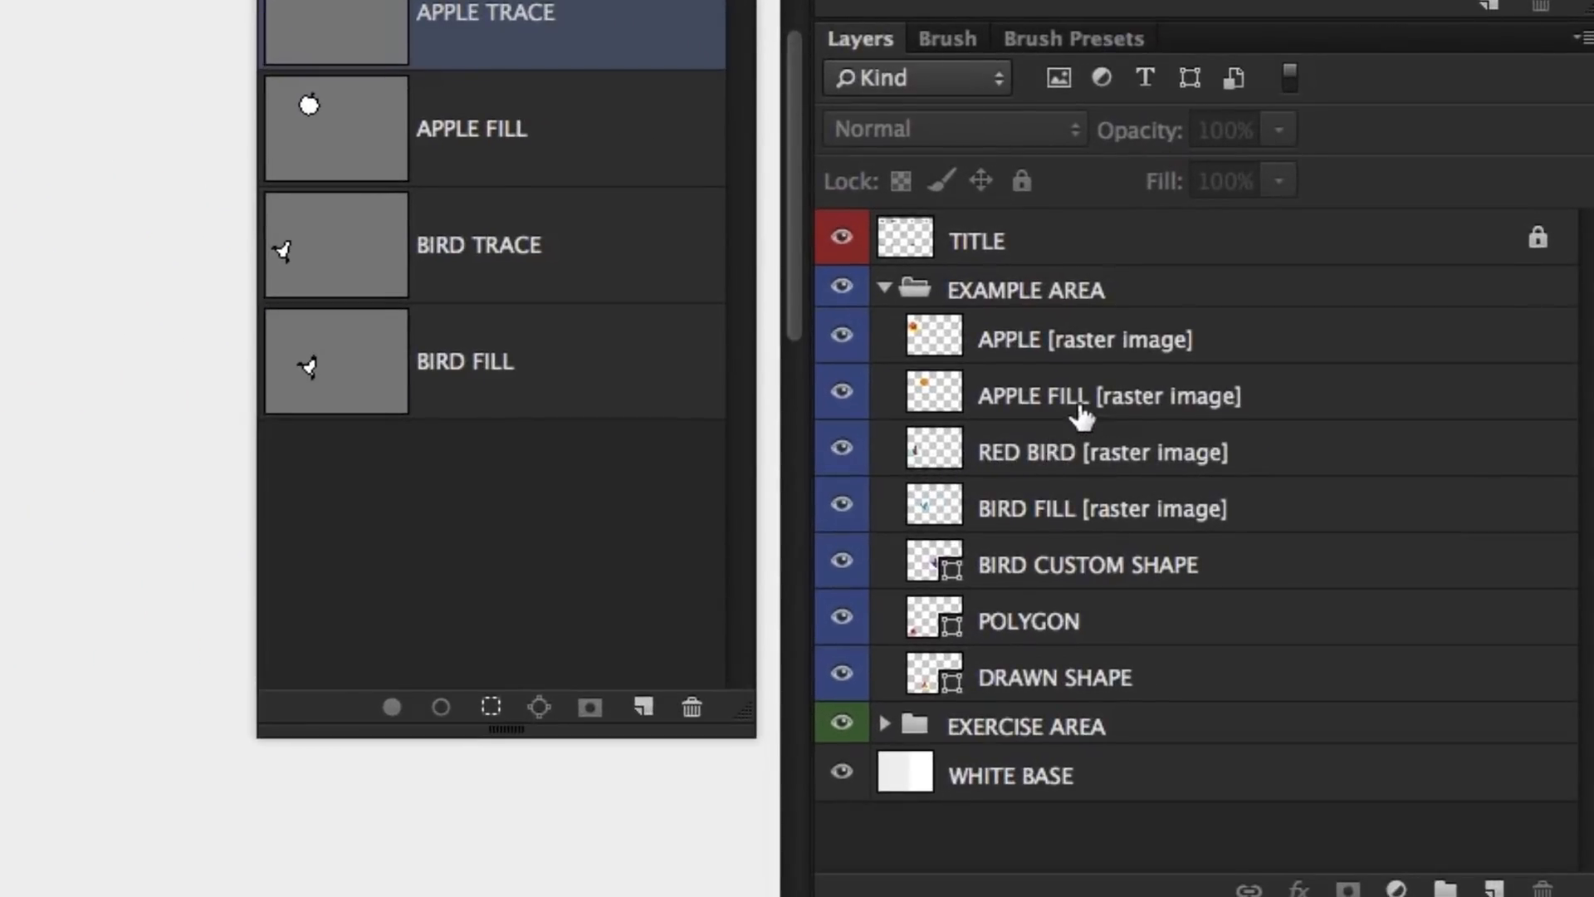
pyautogui.click(1080, 407)
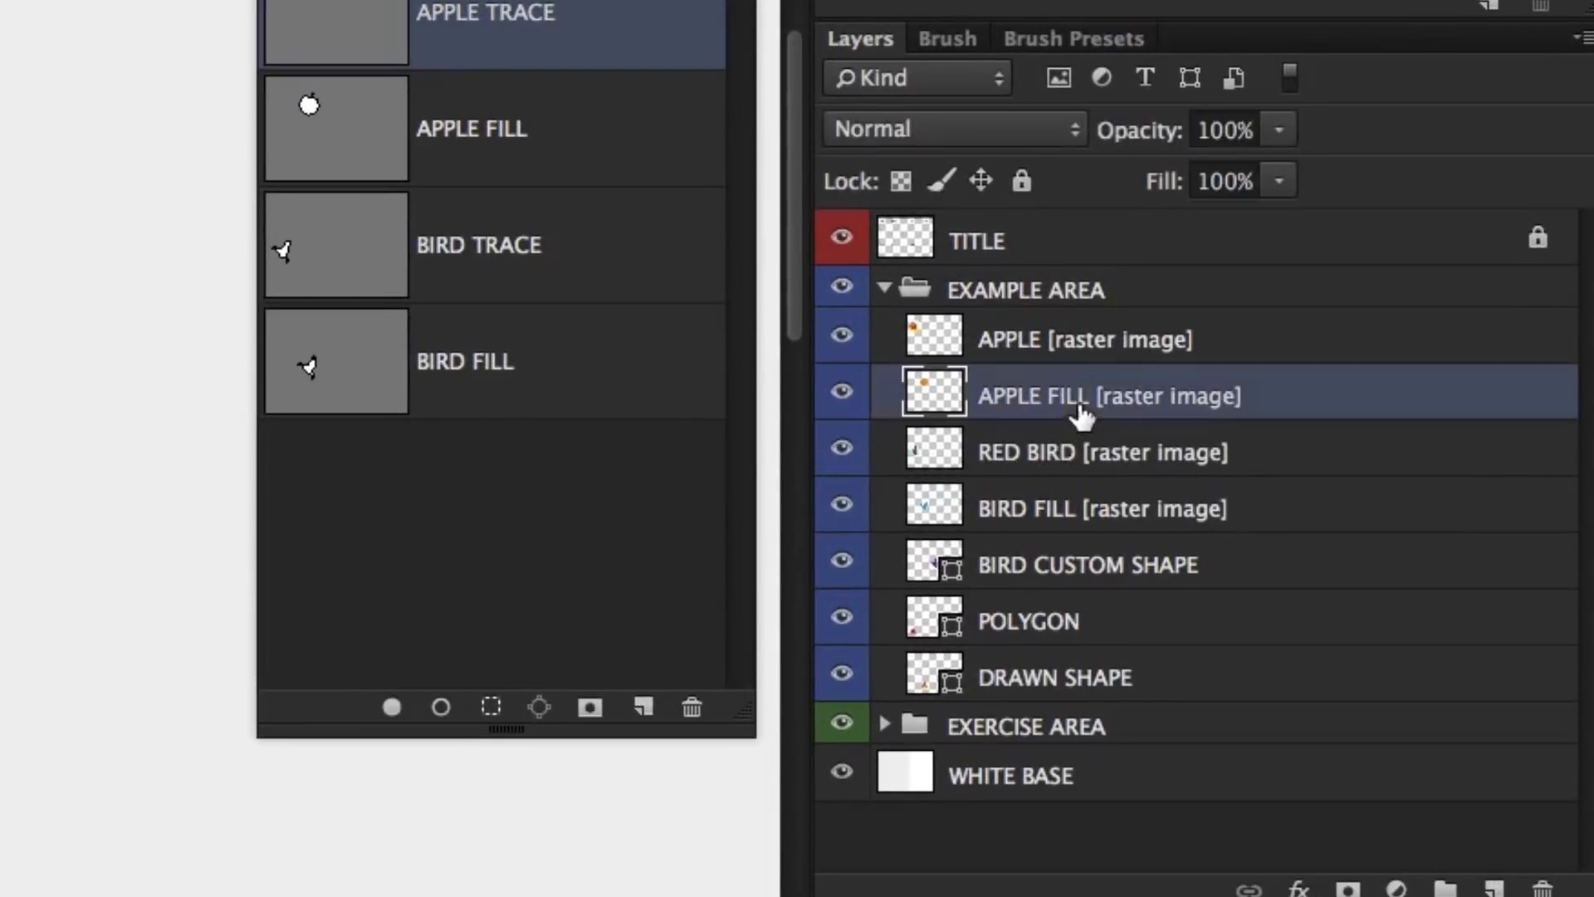
pyautogui.click(841, 389)
pyautogui.click(841, 389)
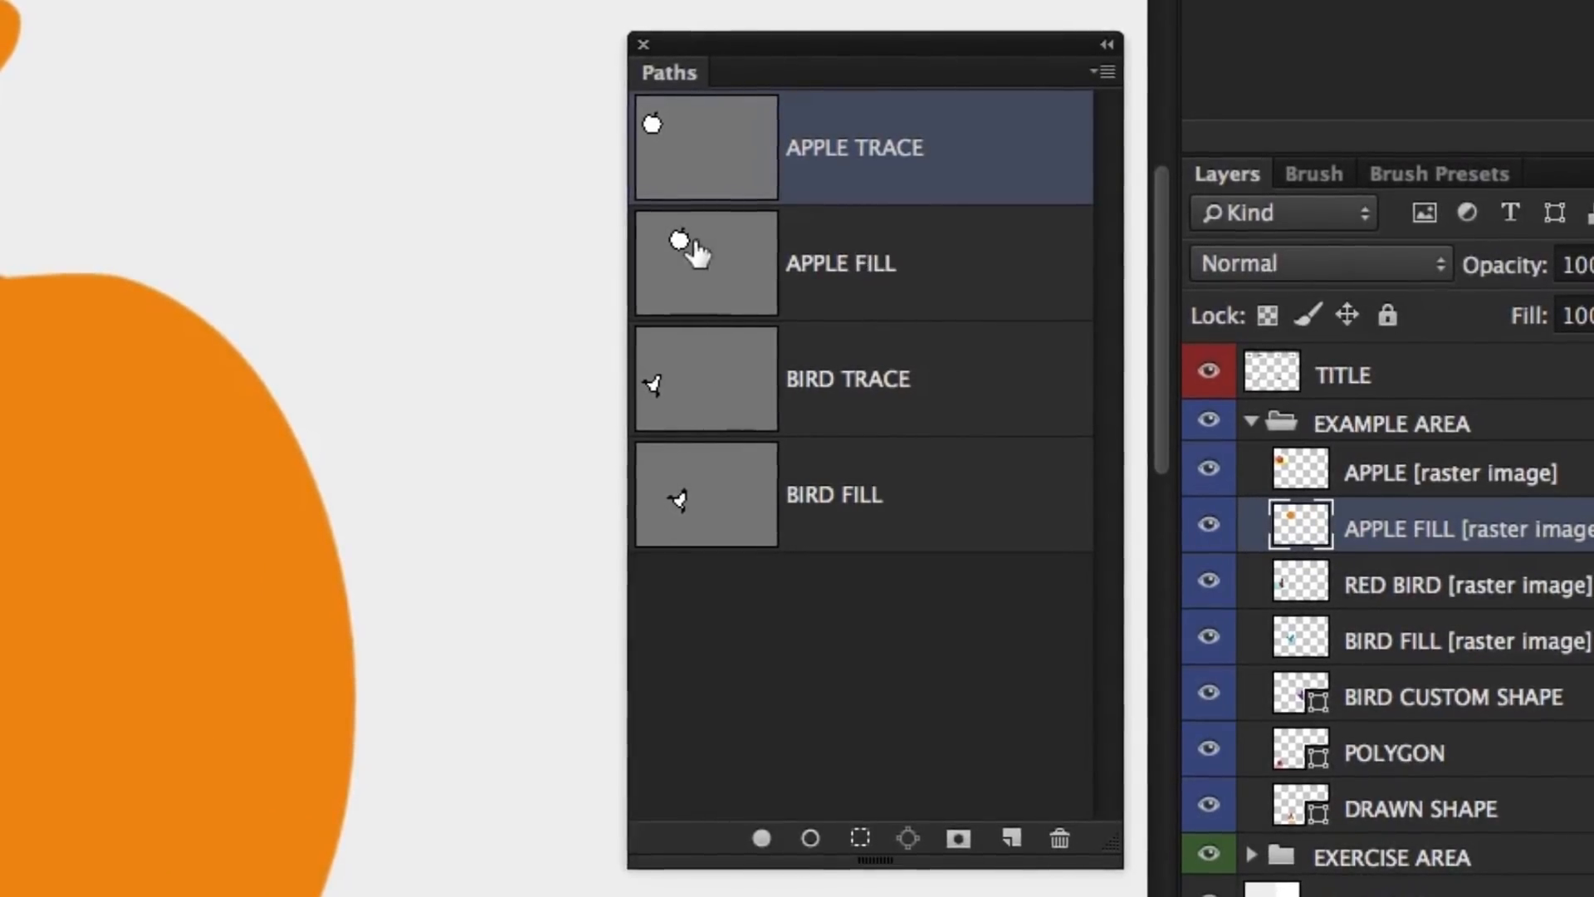
# Activate the APPLE FILL path, select it on the orange apple and nudge it two steps up and one step left.
pyautogui.click(702, 253)
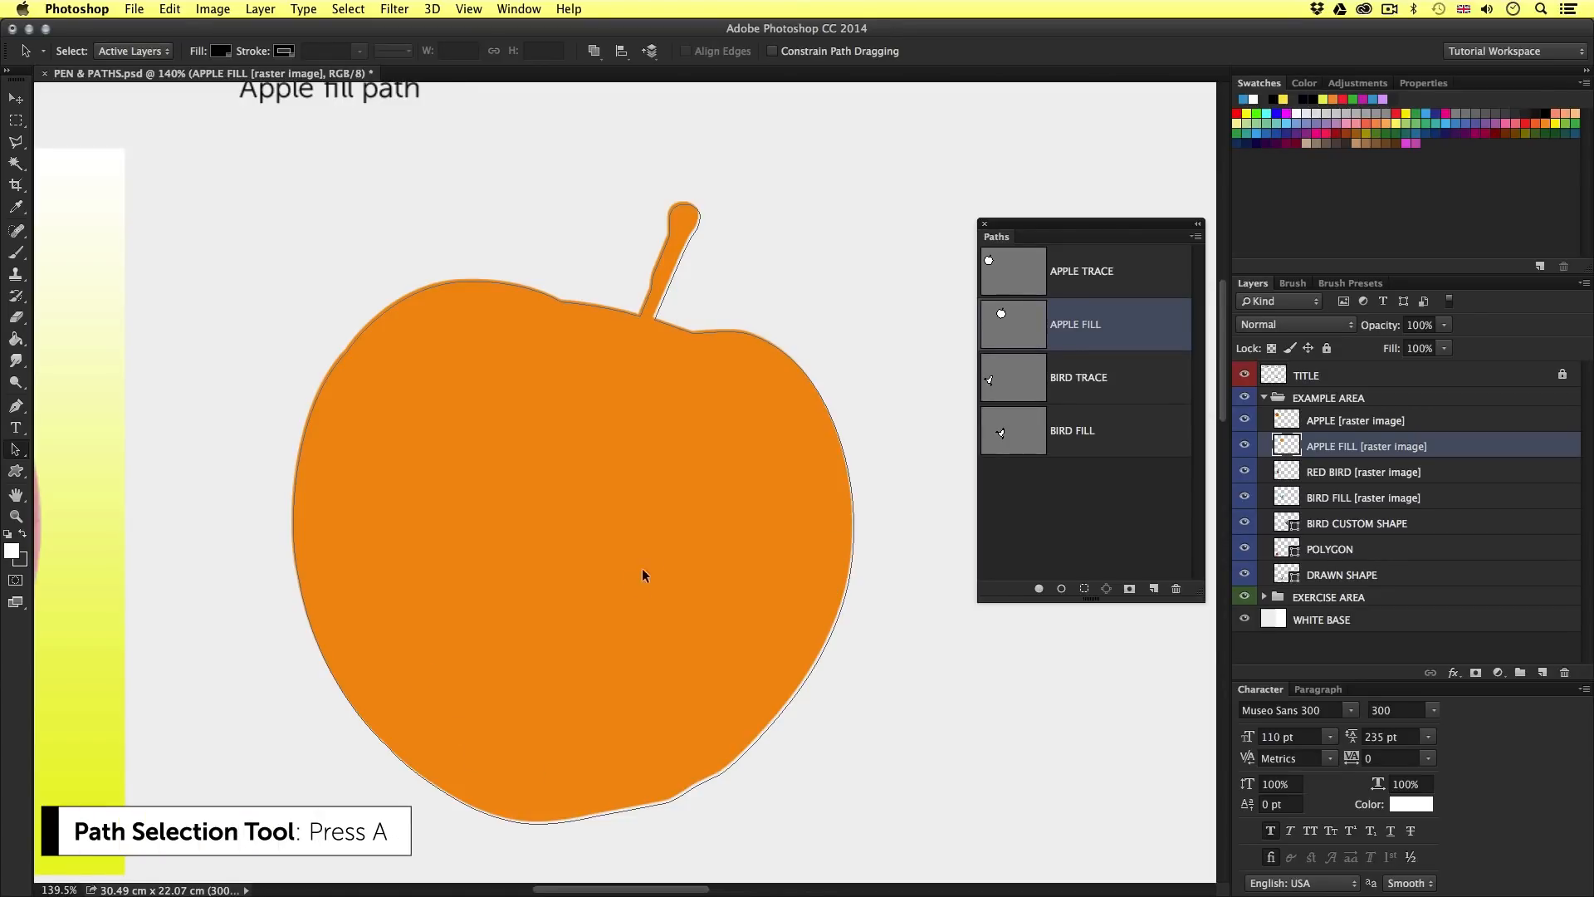
pyautogui.click(715, 331)
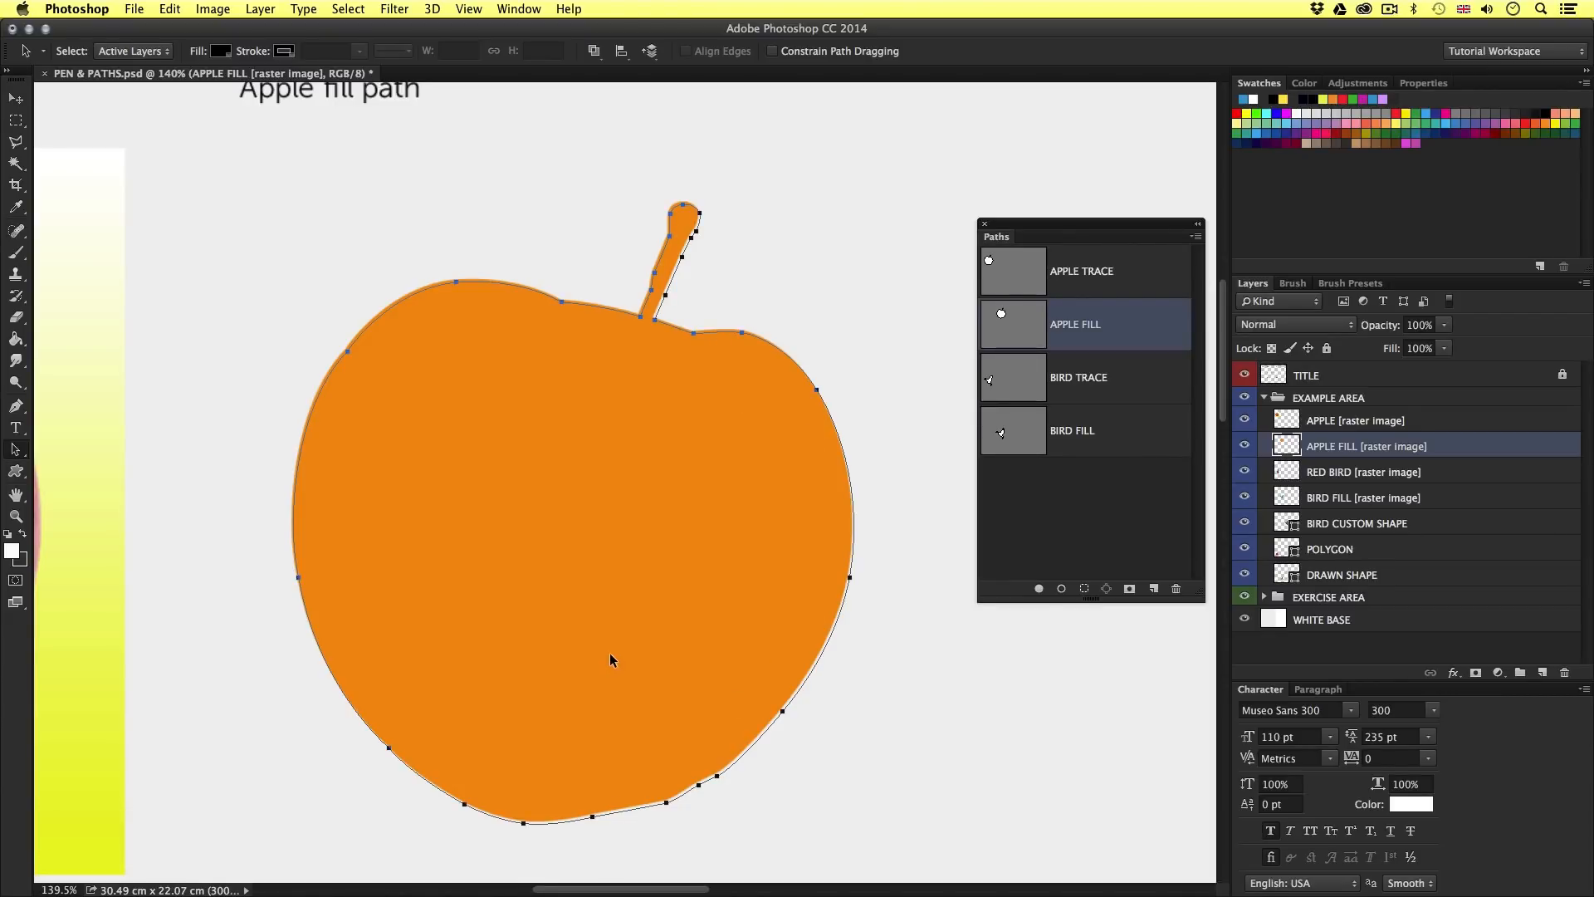
pyautogui.press('Up')
pyautogui.press('Up')
pyautogui.press('Left')
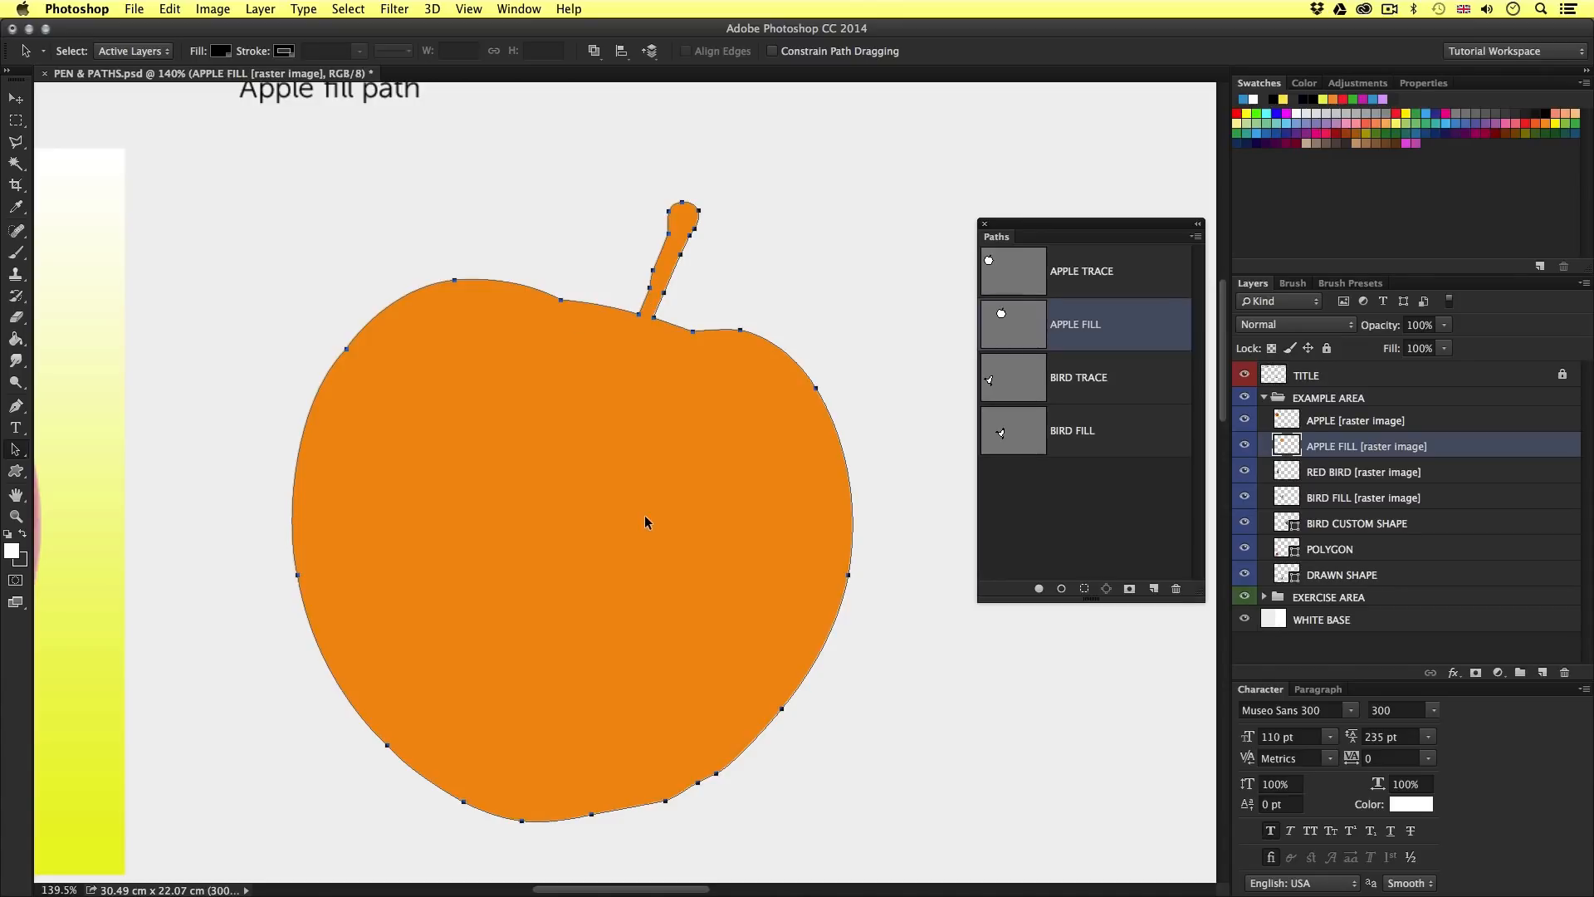
# Hide the APPLE FILL layer to view its path alone, and show the layer again.
pyautogui.click(1247, 446)
pyautogui.click(1247, 447)
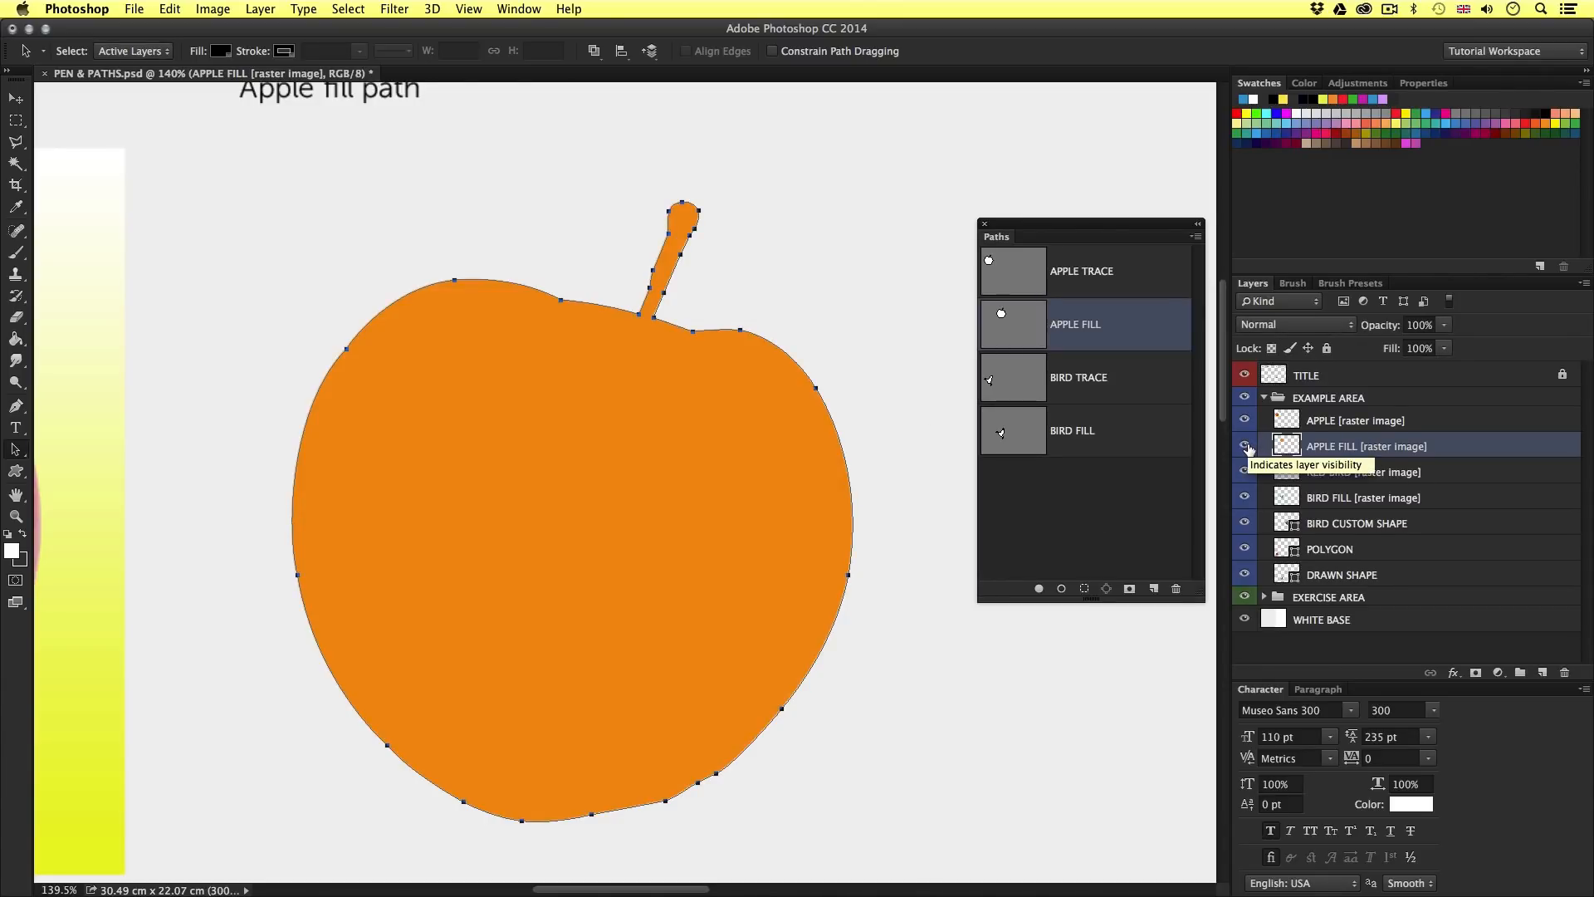
pyautogui.click(1247, 446)
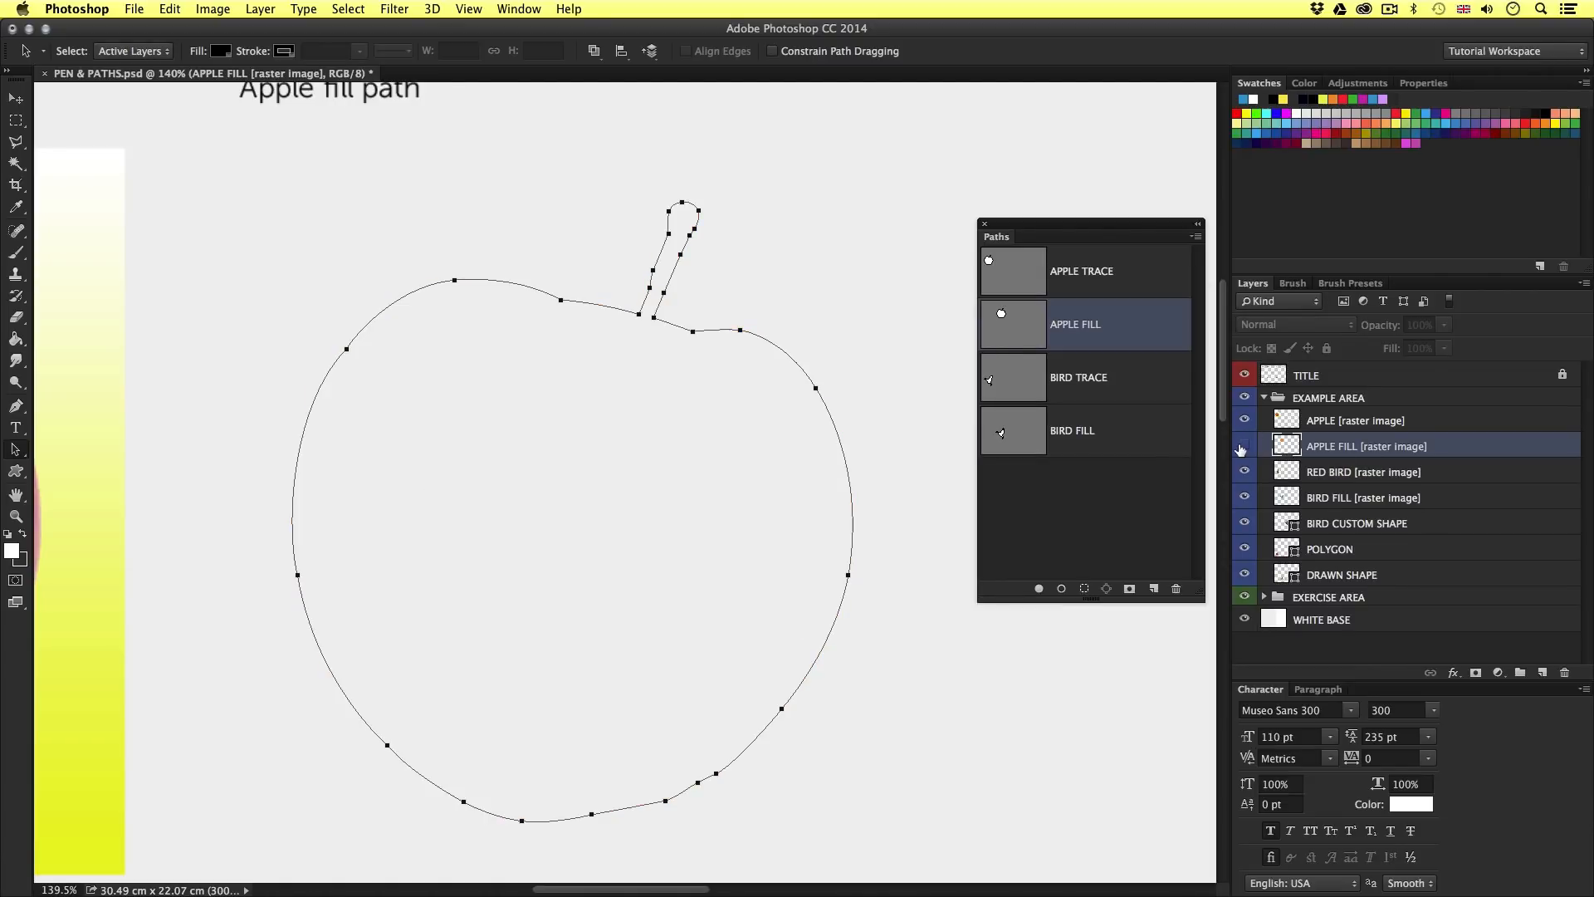
pyautogui.click(1244, 447)
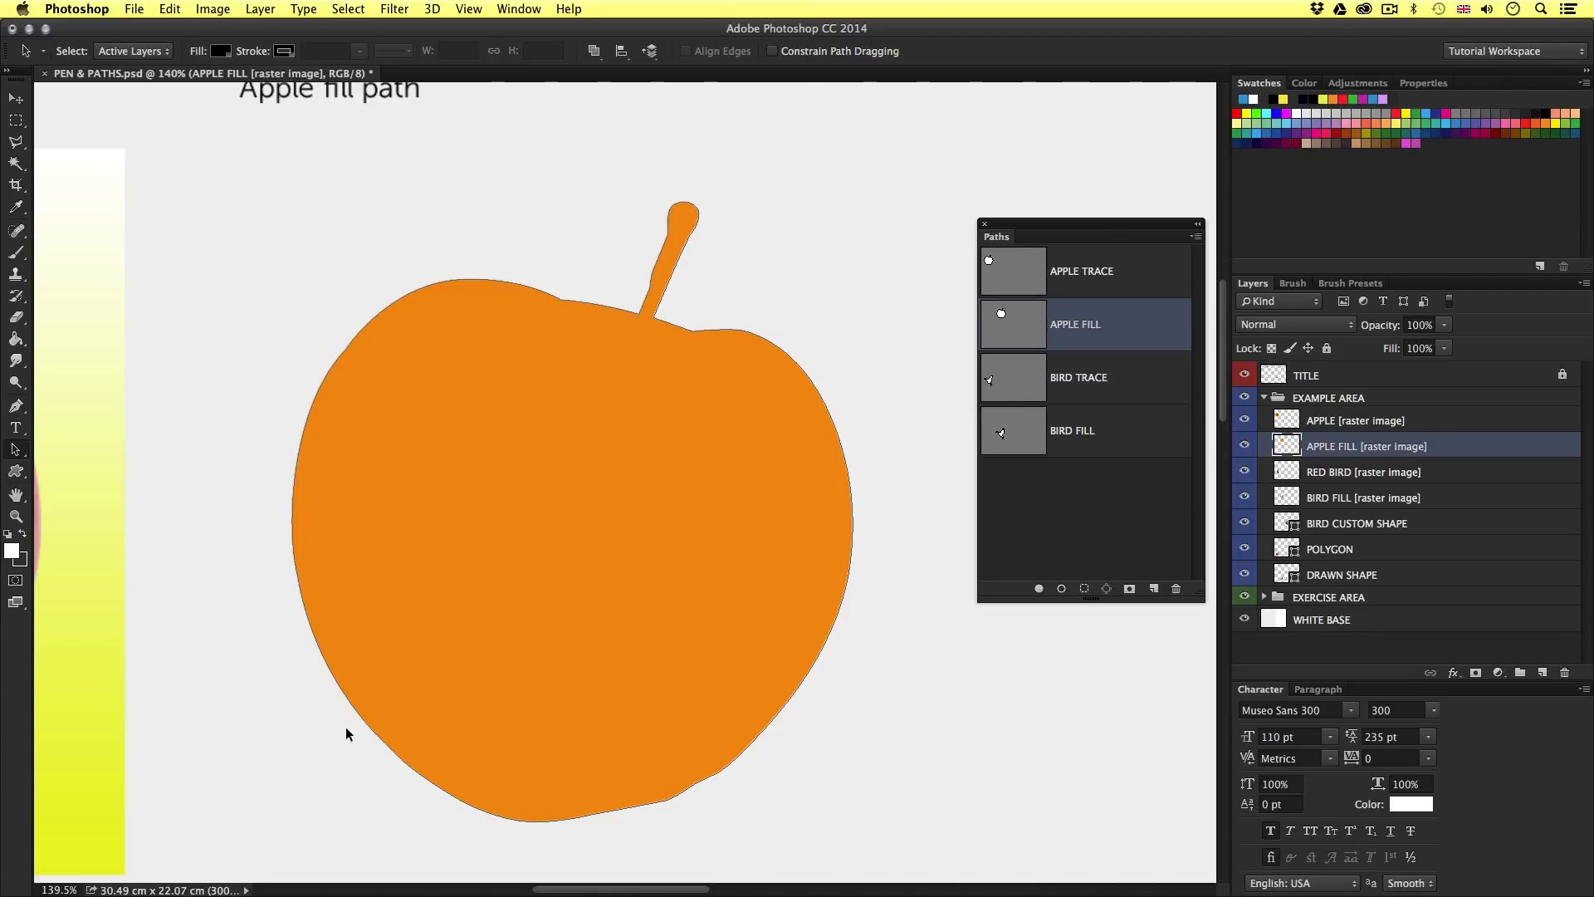
# Move the Paths panel slightly aside and activate the BIRD TRACE path on the red origami bird.
pyautogui.moveTo(350, 724); pyautogui.dragTo(676, 363)
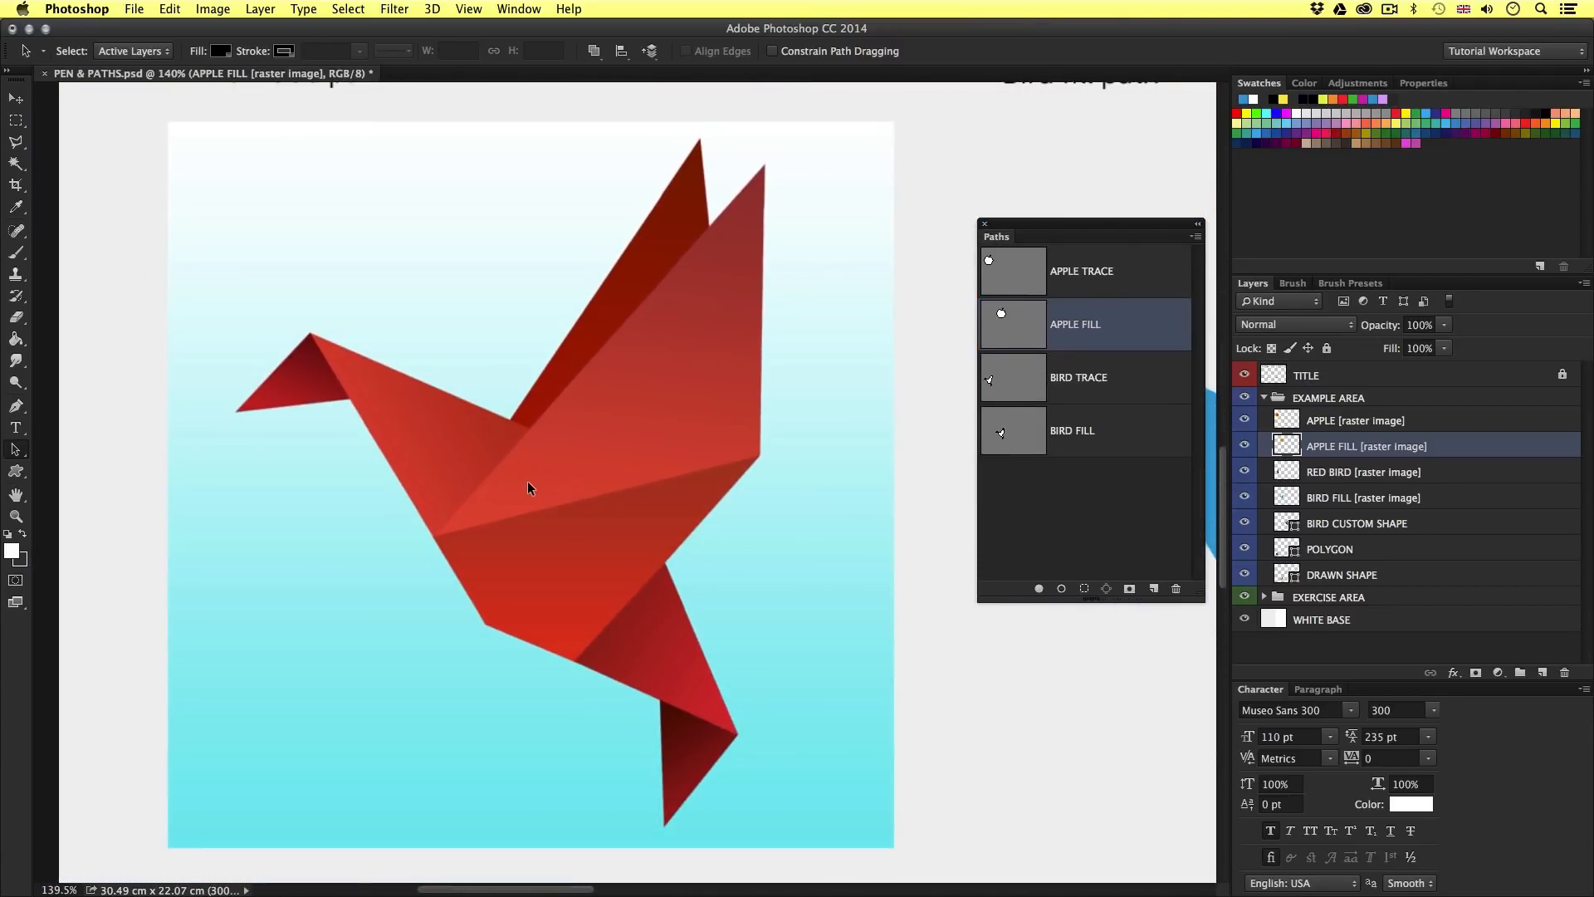
pyautogui.scroll(-2, 526, 482)
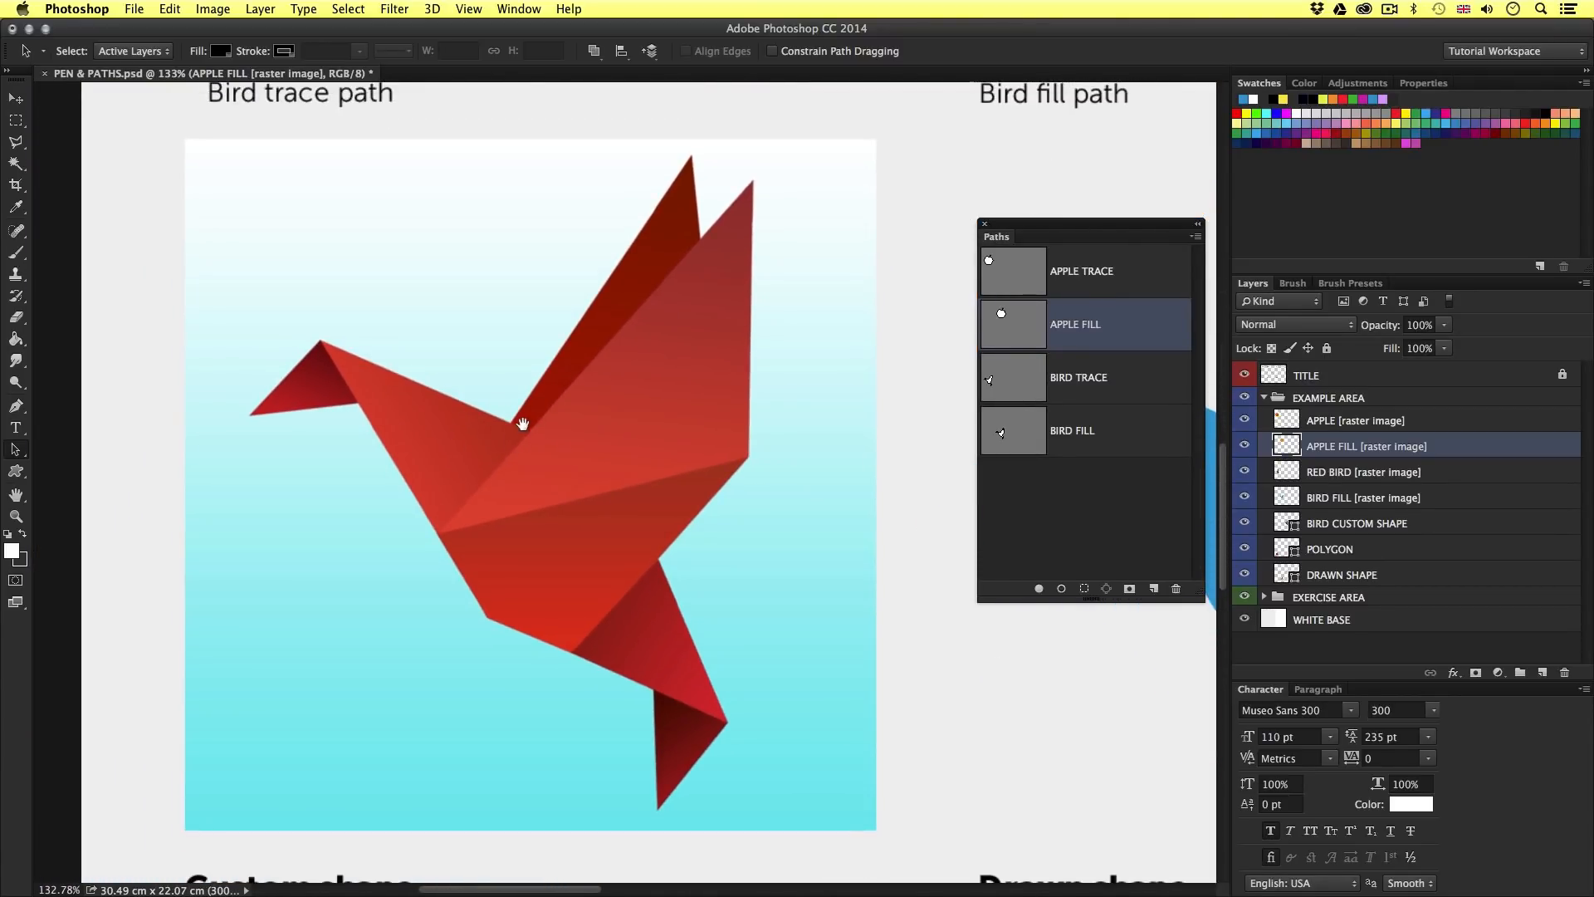
pyautogui.moveTo(523, 424); pyautogui.dragTo(514, 436)
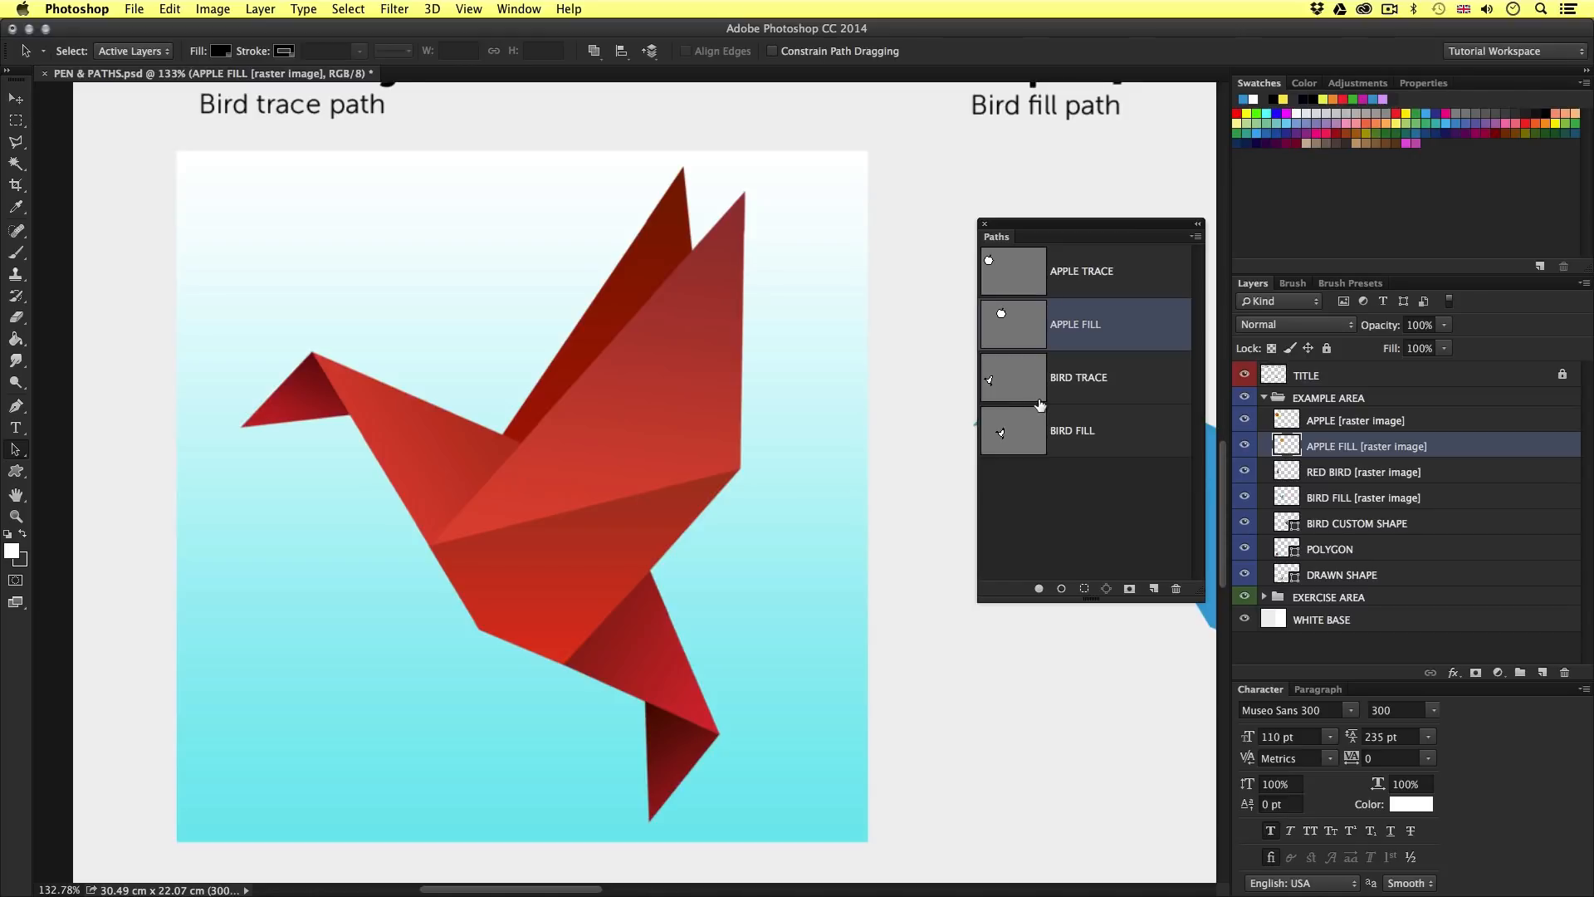
pyautogui.moveTo(1044, 225); pyautogui.dragTo(1023, 209)
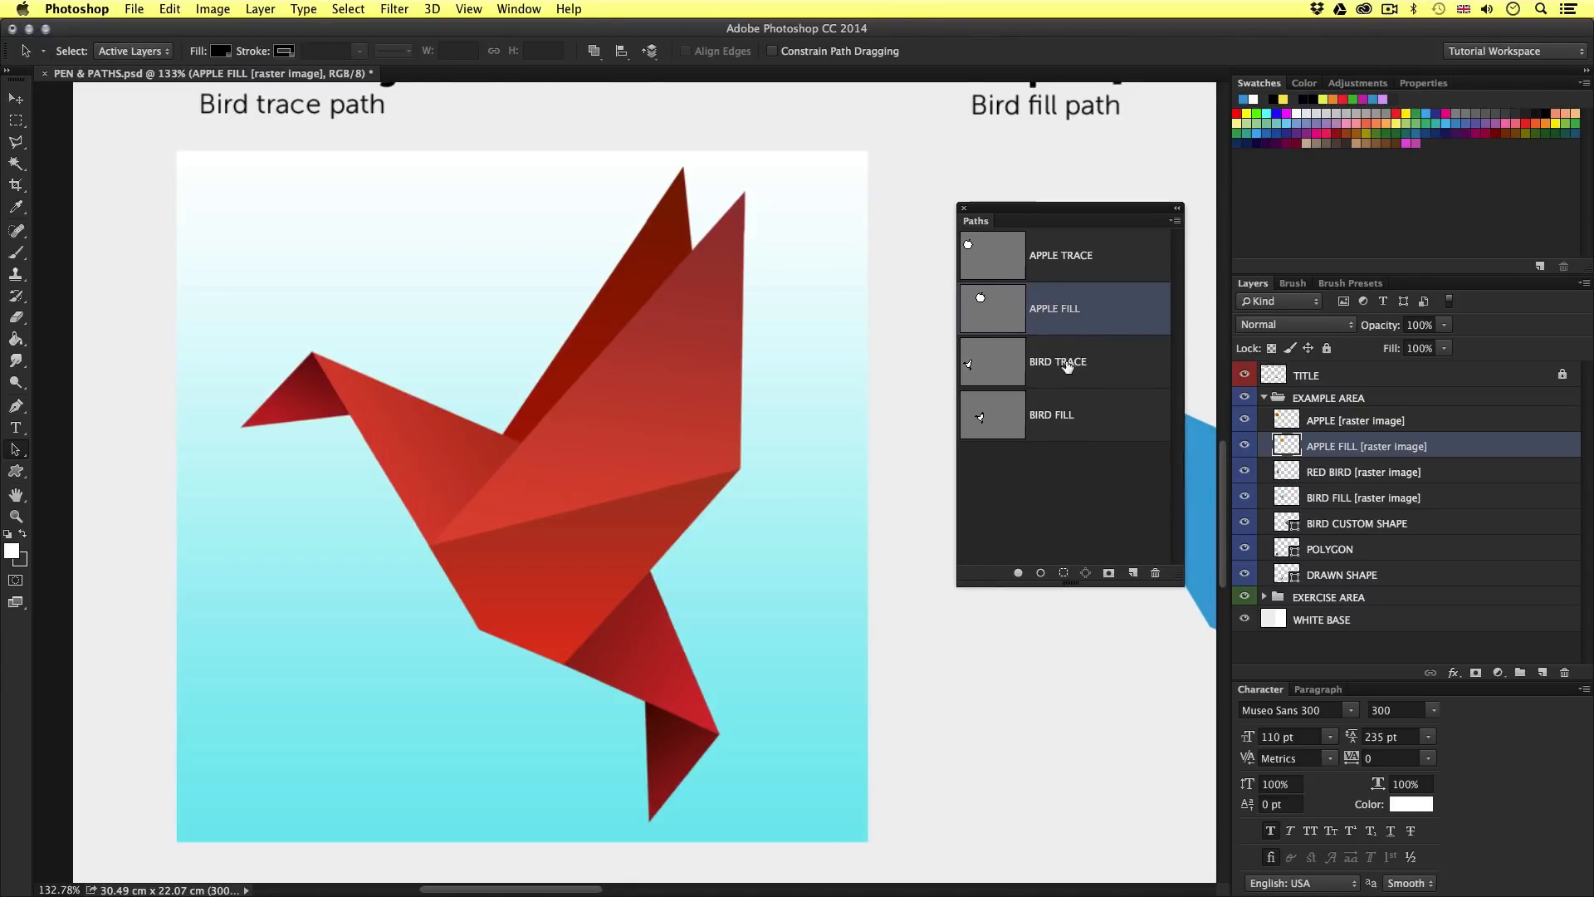
pyautogui.click(986, 366)
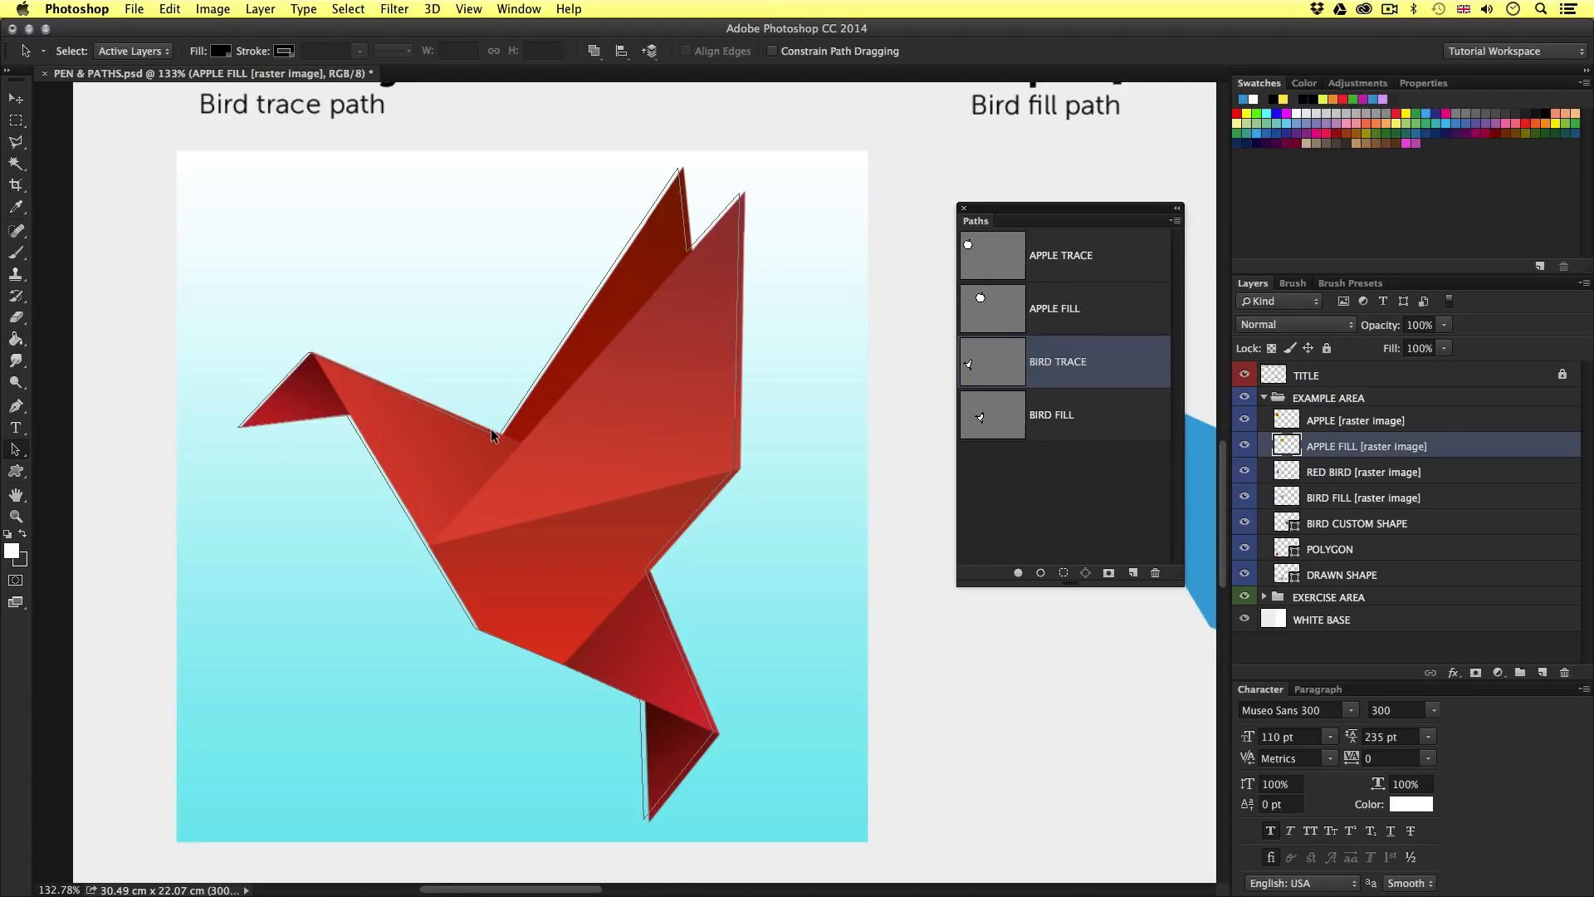
# Nudge the BIRD TRACE path four steps right and one step up to line up with the red bird's edges.
pyautogui.press('Right')
pyautogui.press('Right')
pyautogui.press('Right')
pyautogui.press('Right')
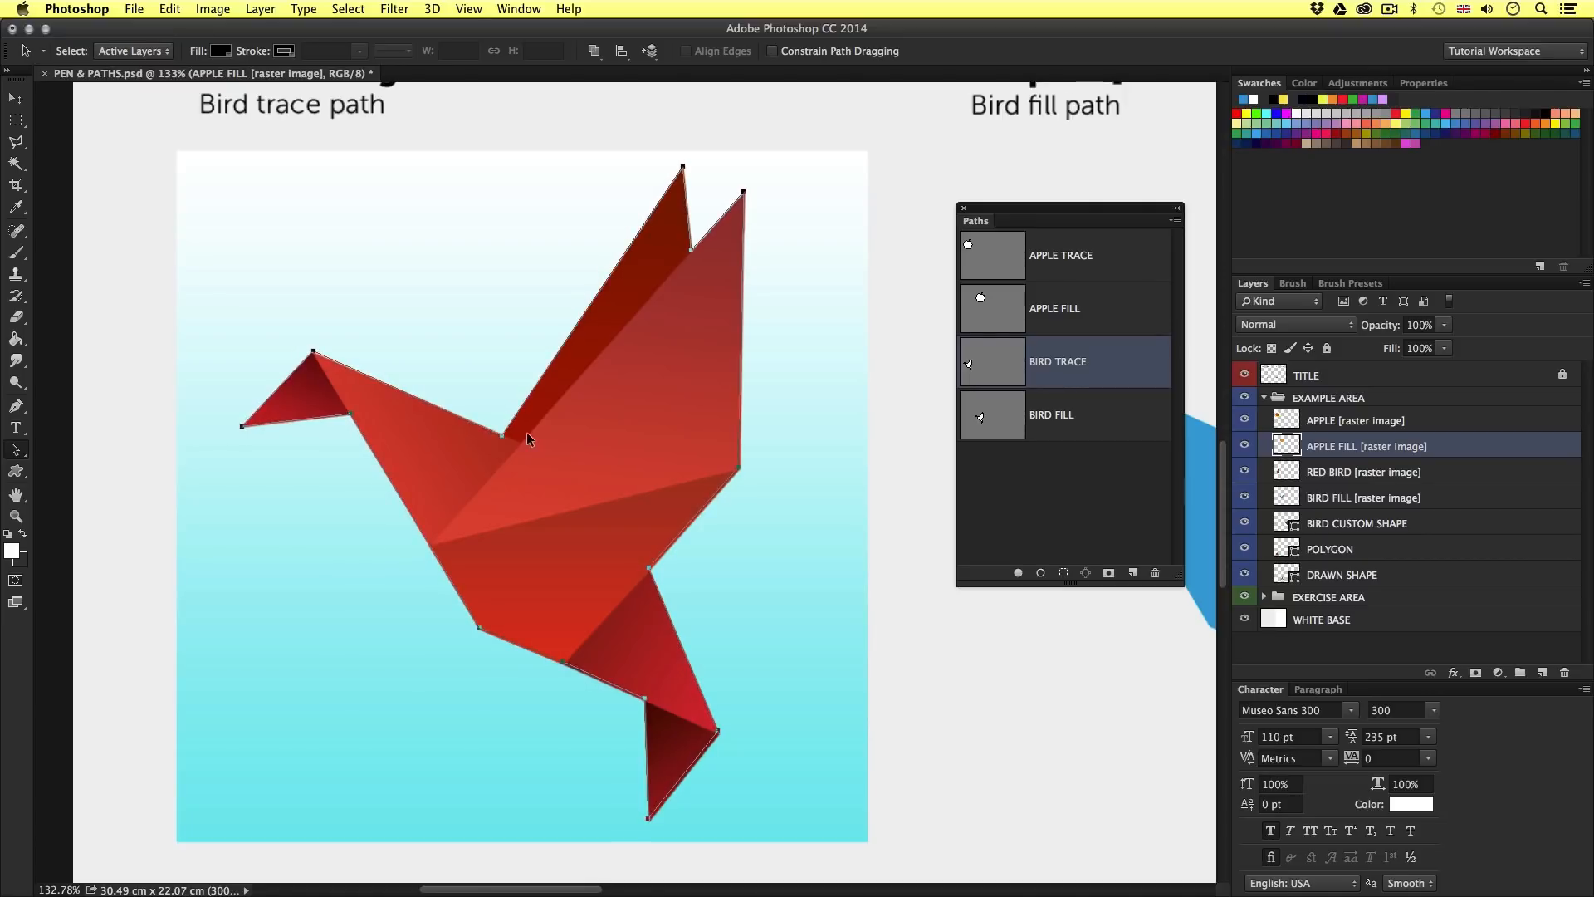
pyautogui.press('Up')
# Select the BIRD FILL [raster image] layer of the blue bird and toggle its visibility off and on.
pyautogui.moveTo(896, 450); pyautogui.dragTo(601, 448)
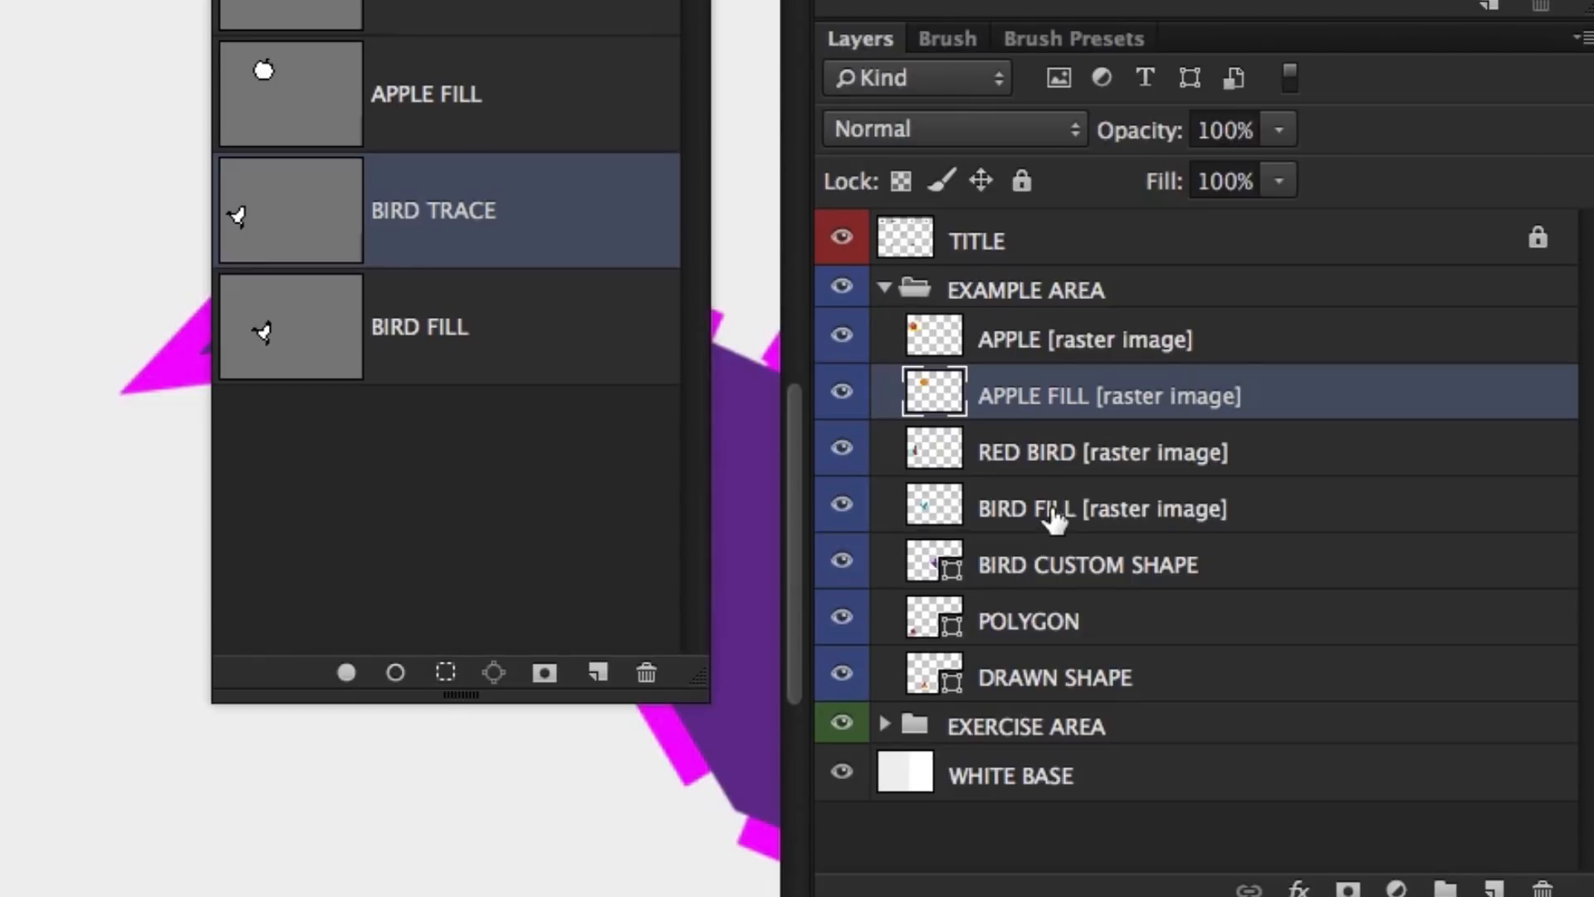
pyautogui.click(1019, 518)
pyautogui.click(842, 504)
pyautogui.click(841, 504)
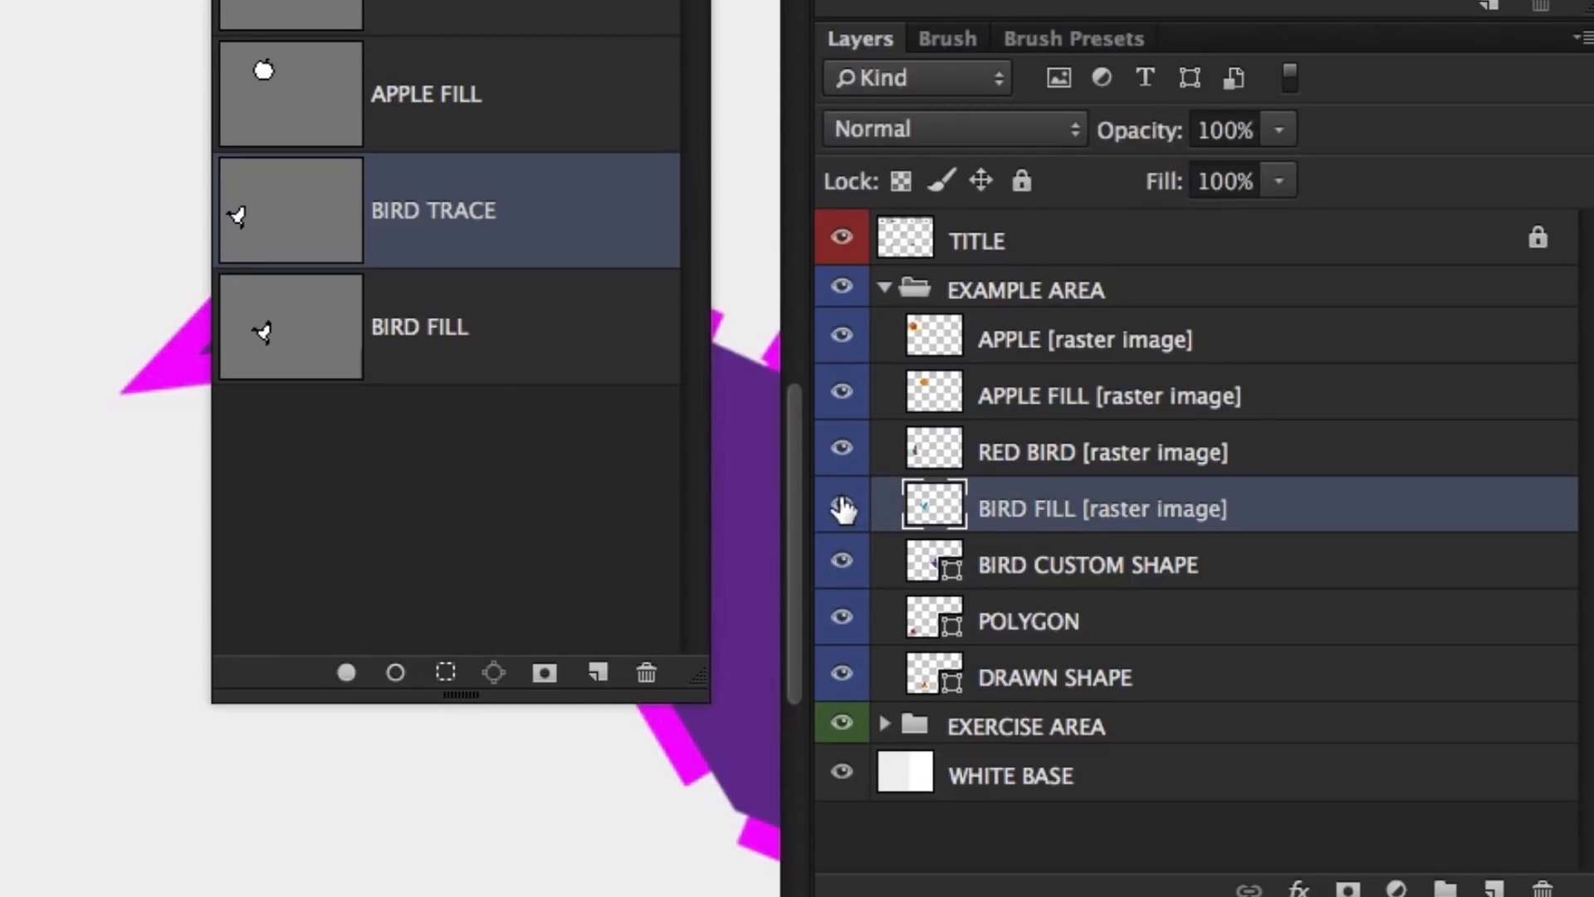
pyautogui.click(841, 506)
# Activate the BIRD FILL path and select it on the blue bird to show its anchor points.
pyautogui.click(1141, 617)
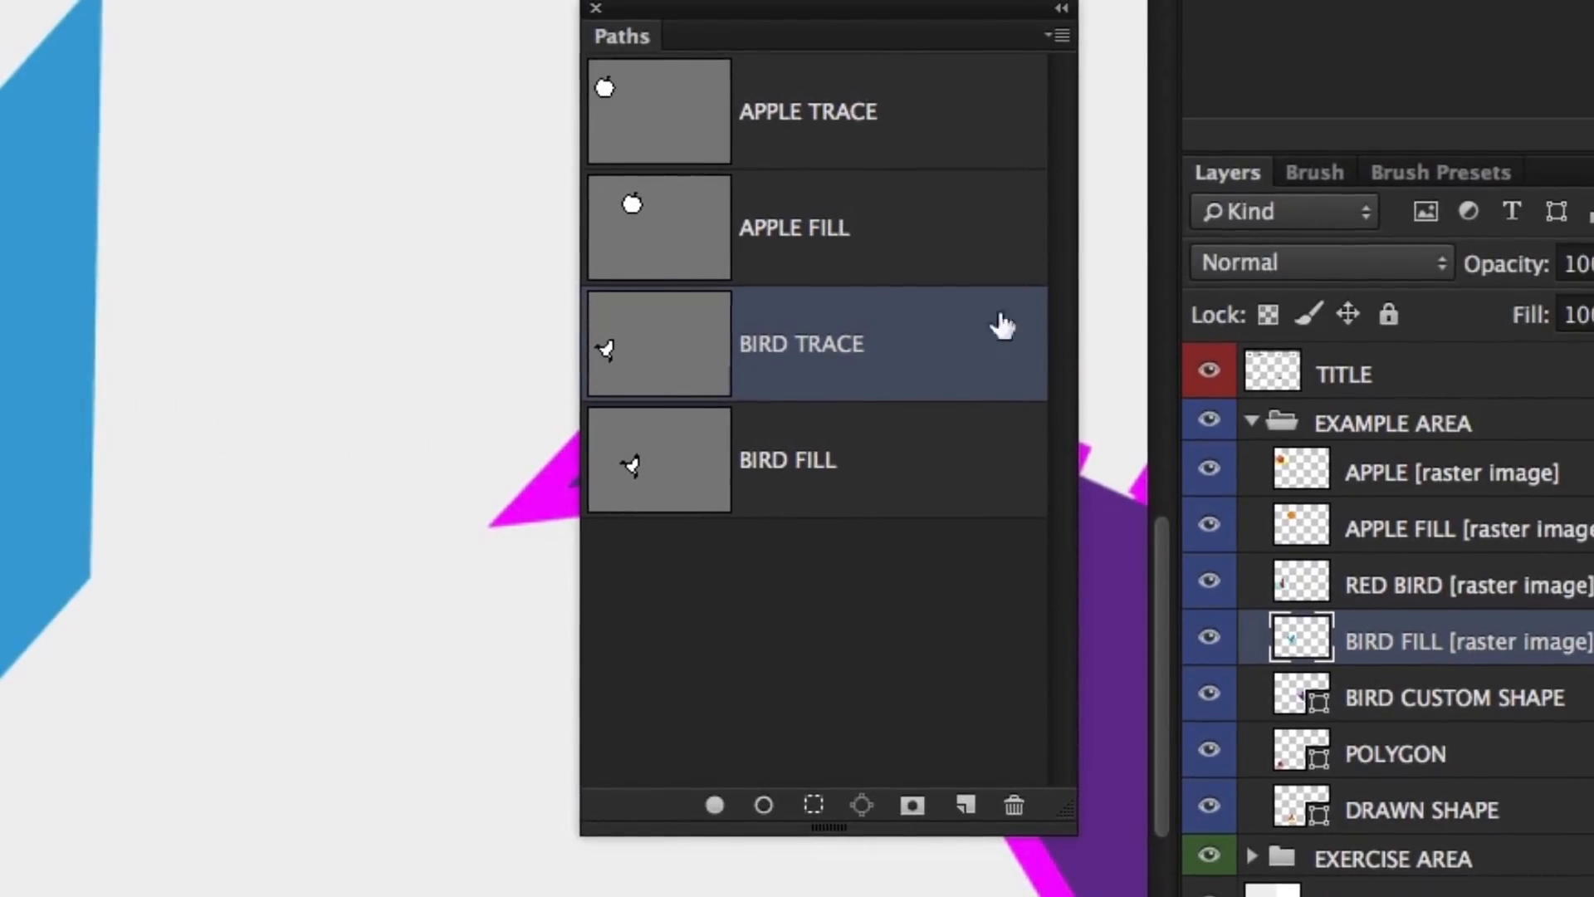
pyautogui.click(665, 467)
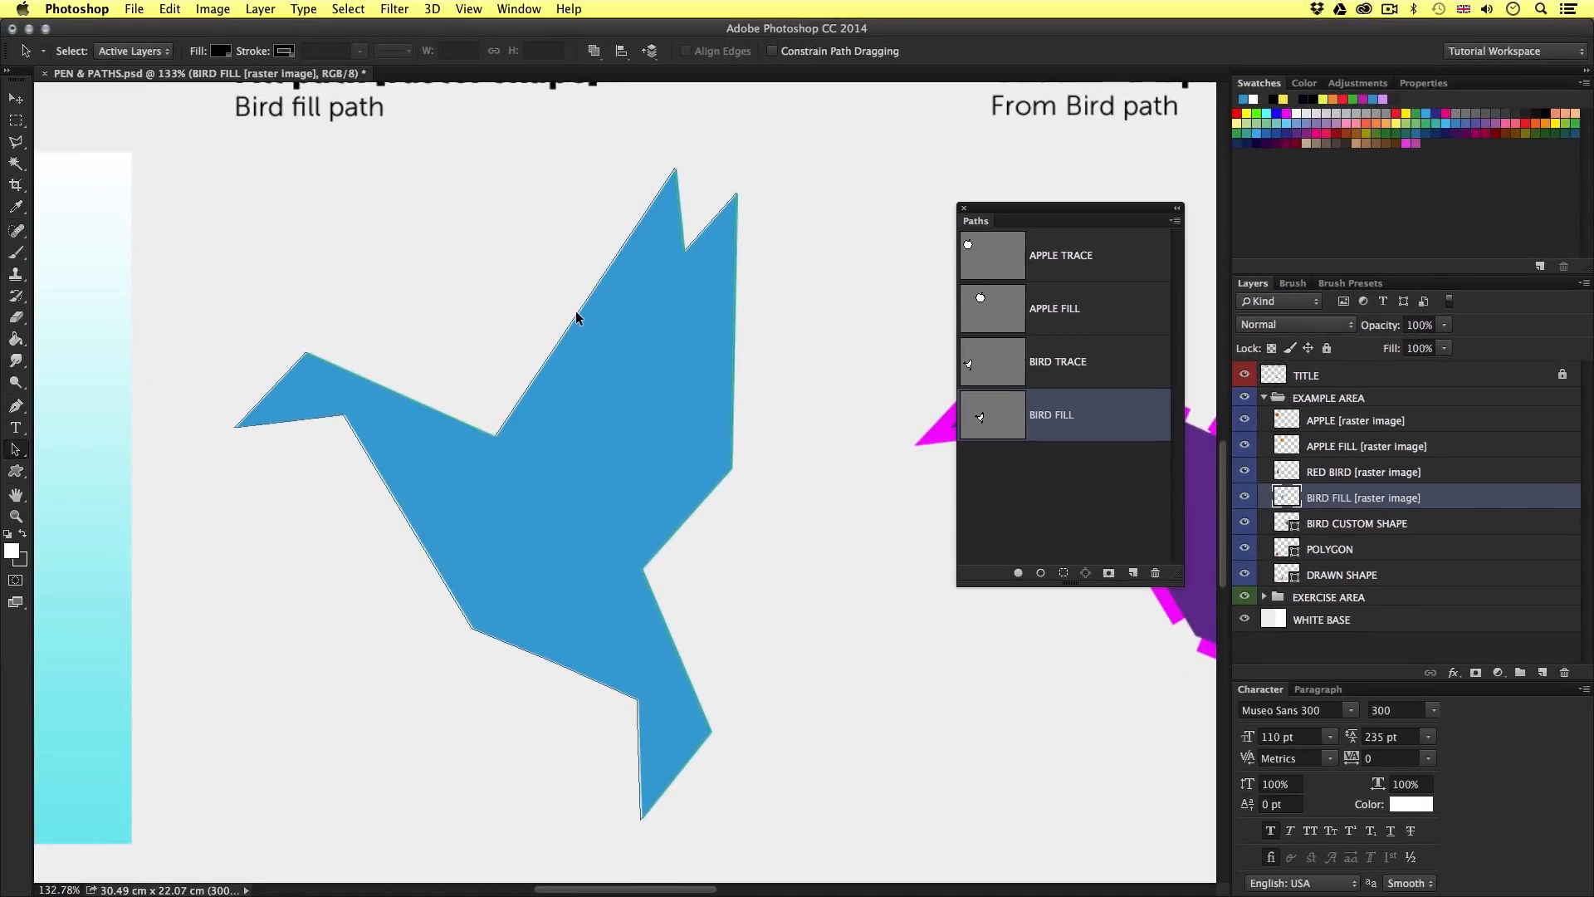
pyautogui.click(577, 314)
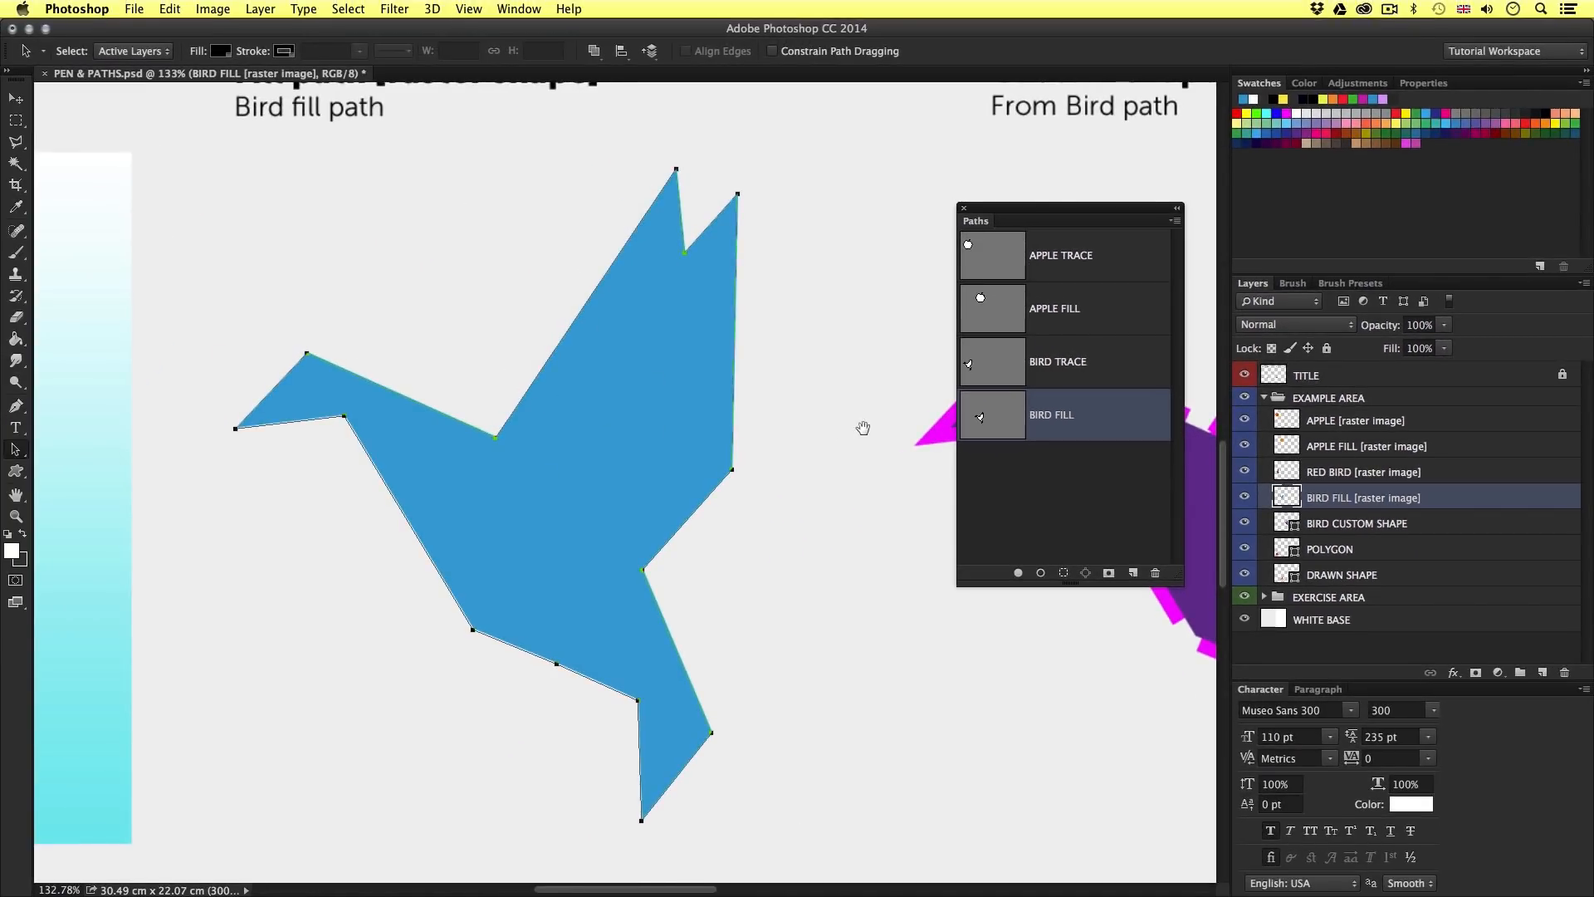
# Select the BIRD CUSTOM SHAPE layer of the purple bird and deselect the highlighted paths in the path list.
pyautogui.hscroll(10, 861, 428)
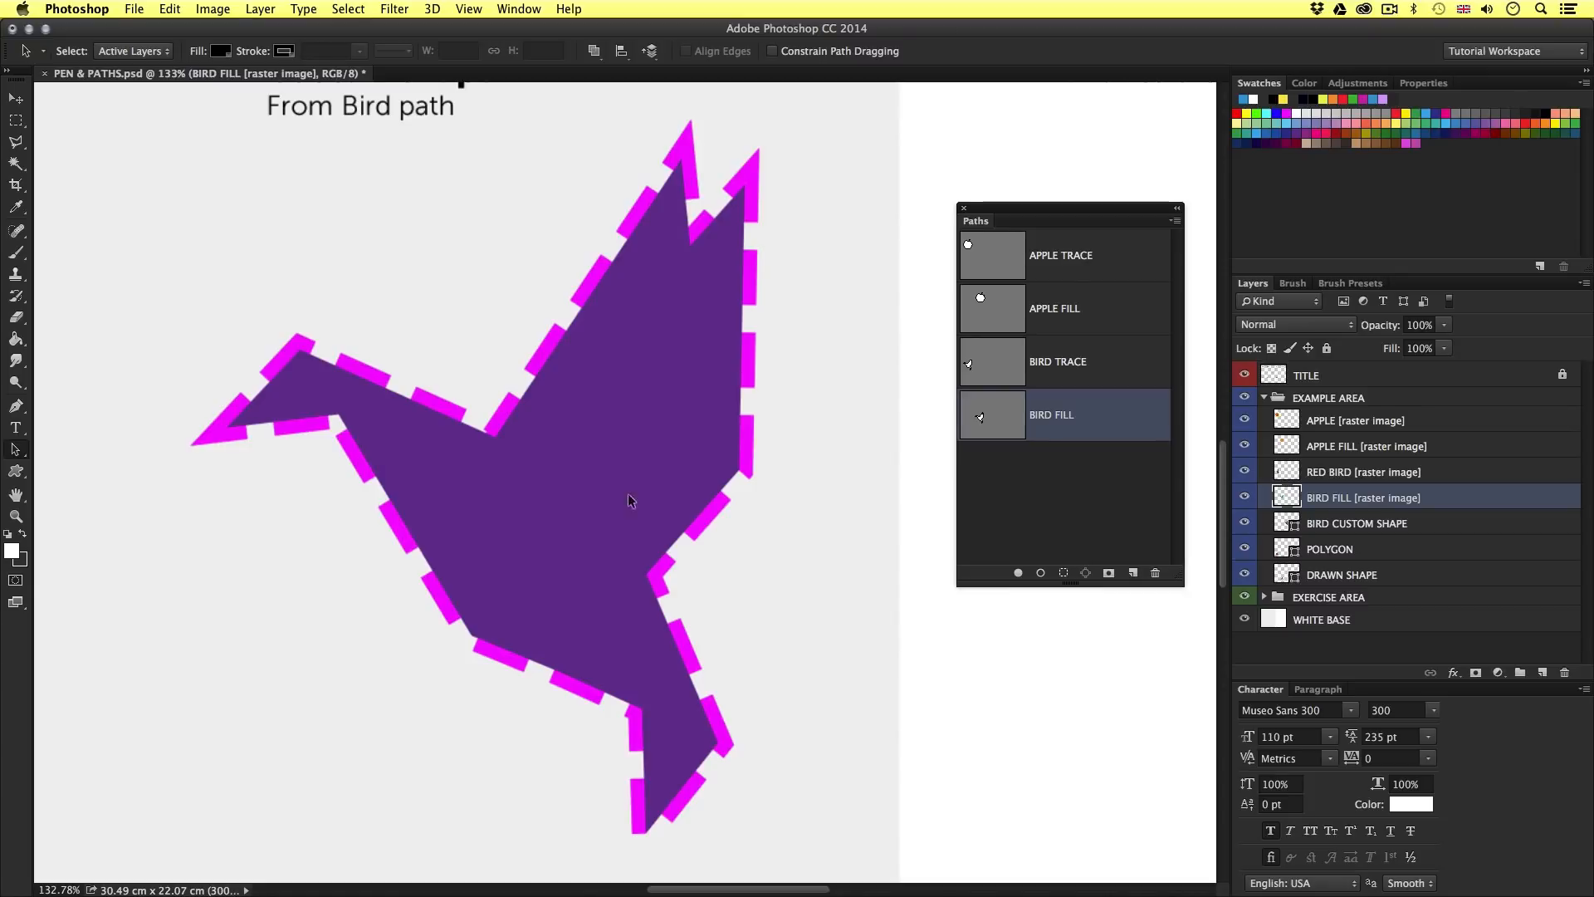
pyautogui.scroll(-2, 631, 499)
pyautogui.hscroll(-3, 582, 494)
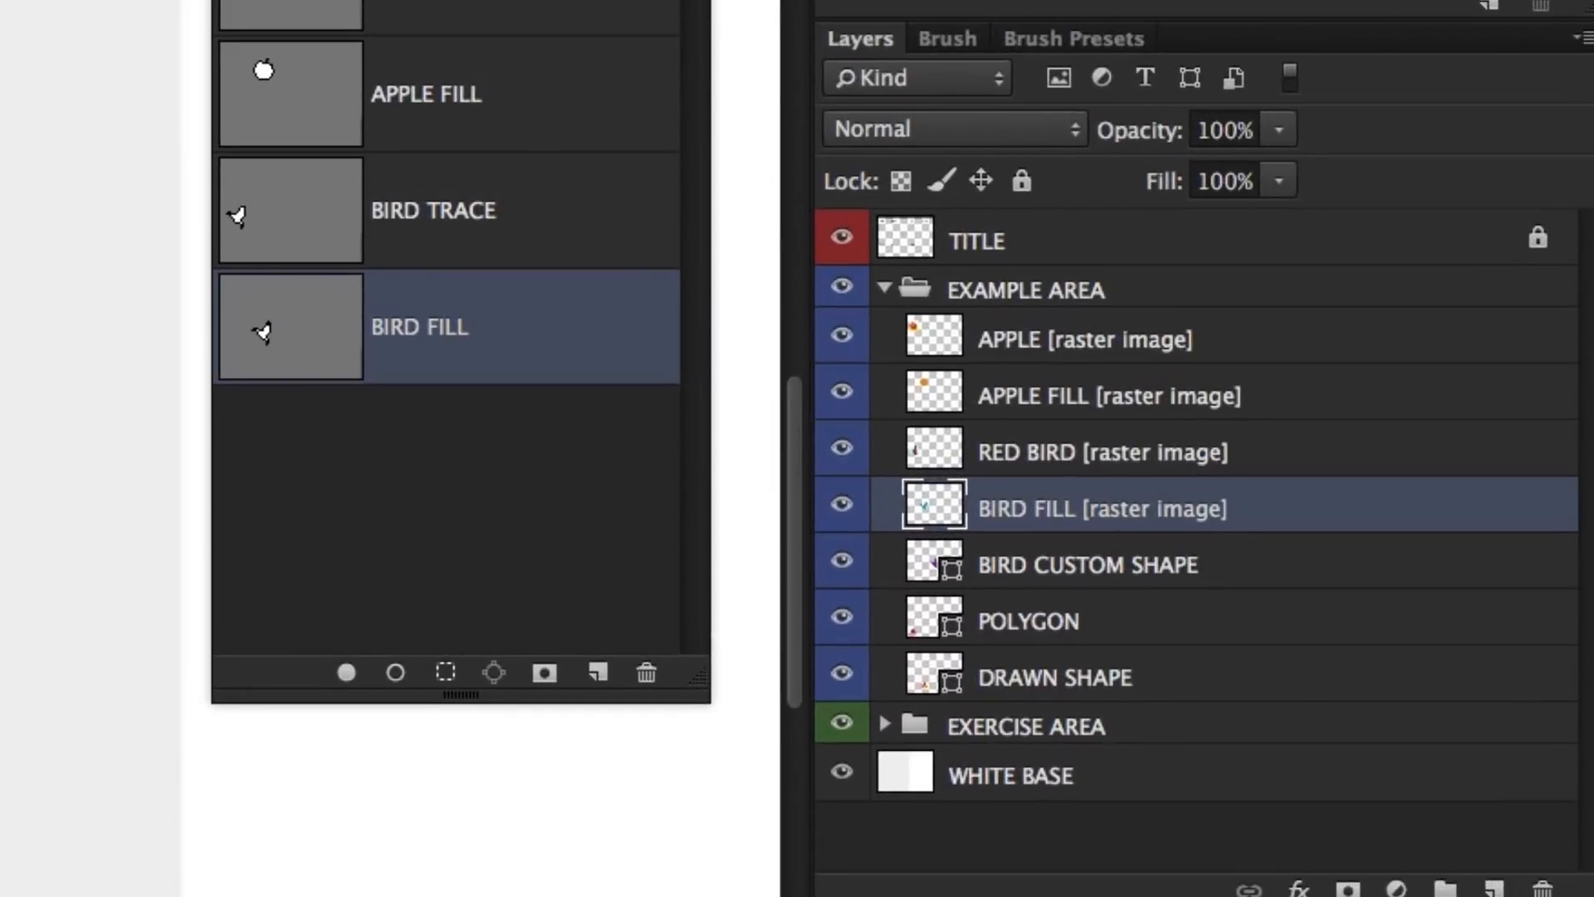
pyautogui.click(1299, 577)
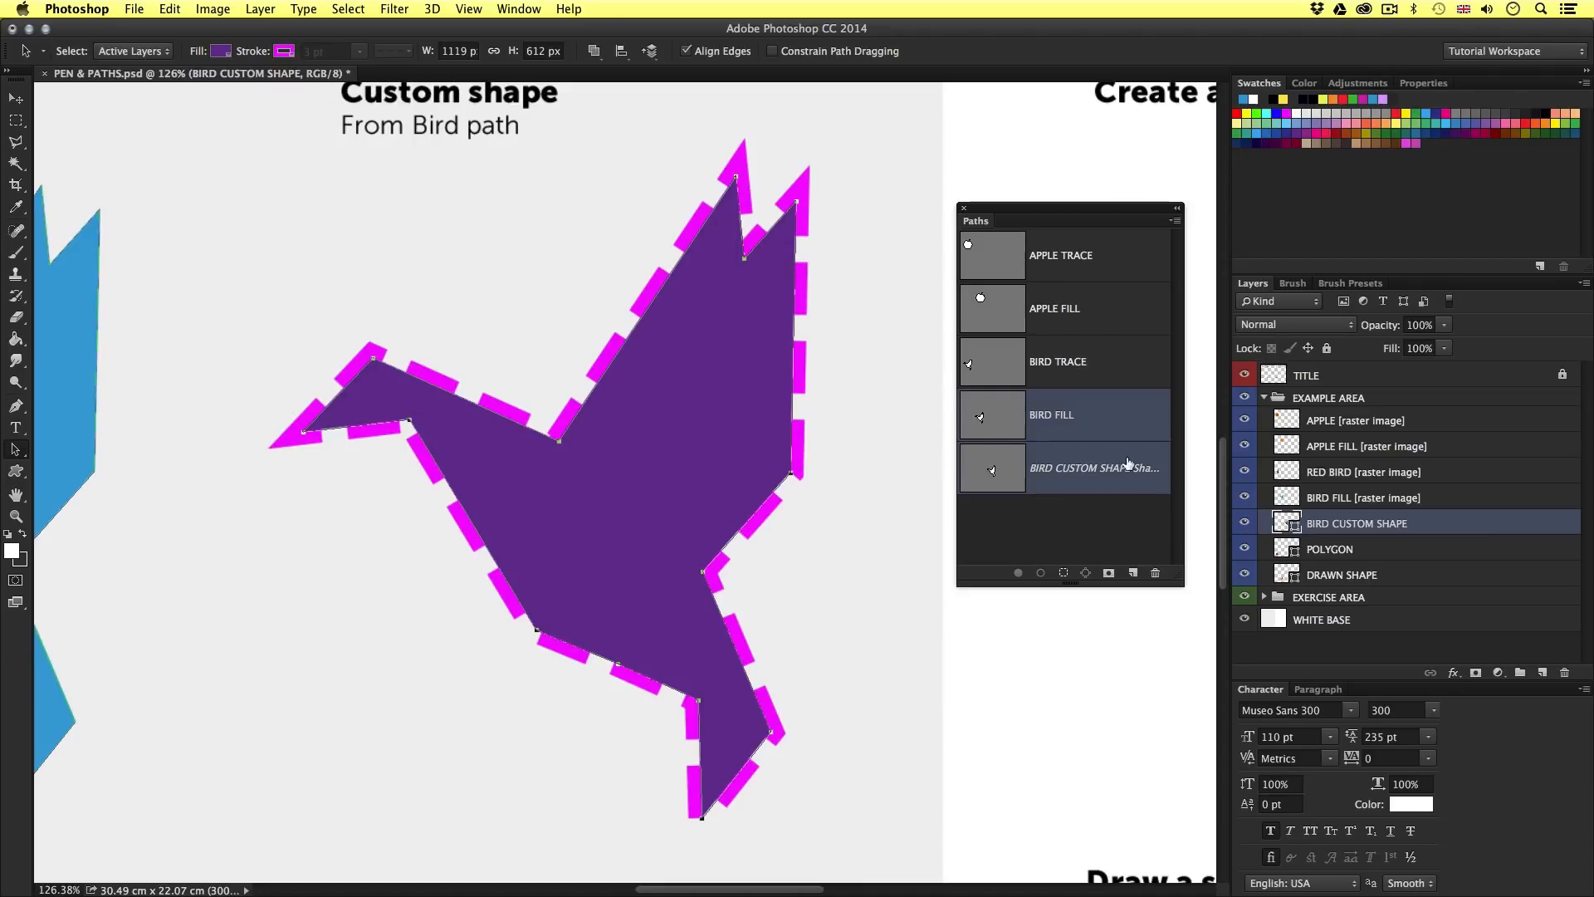
pyautogui.click(1090, 505)
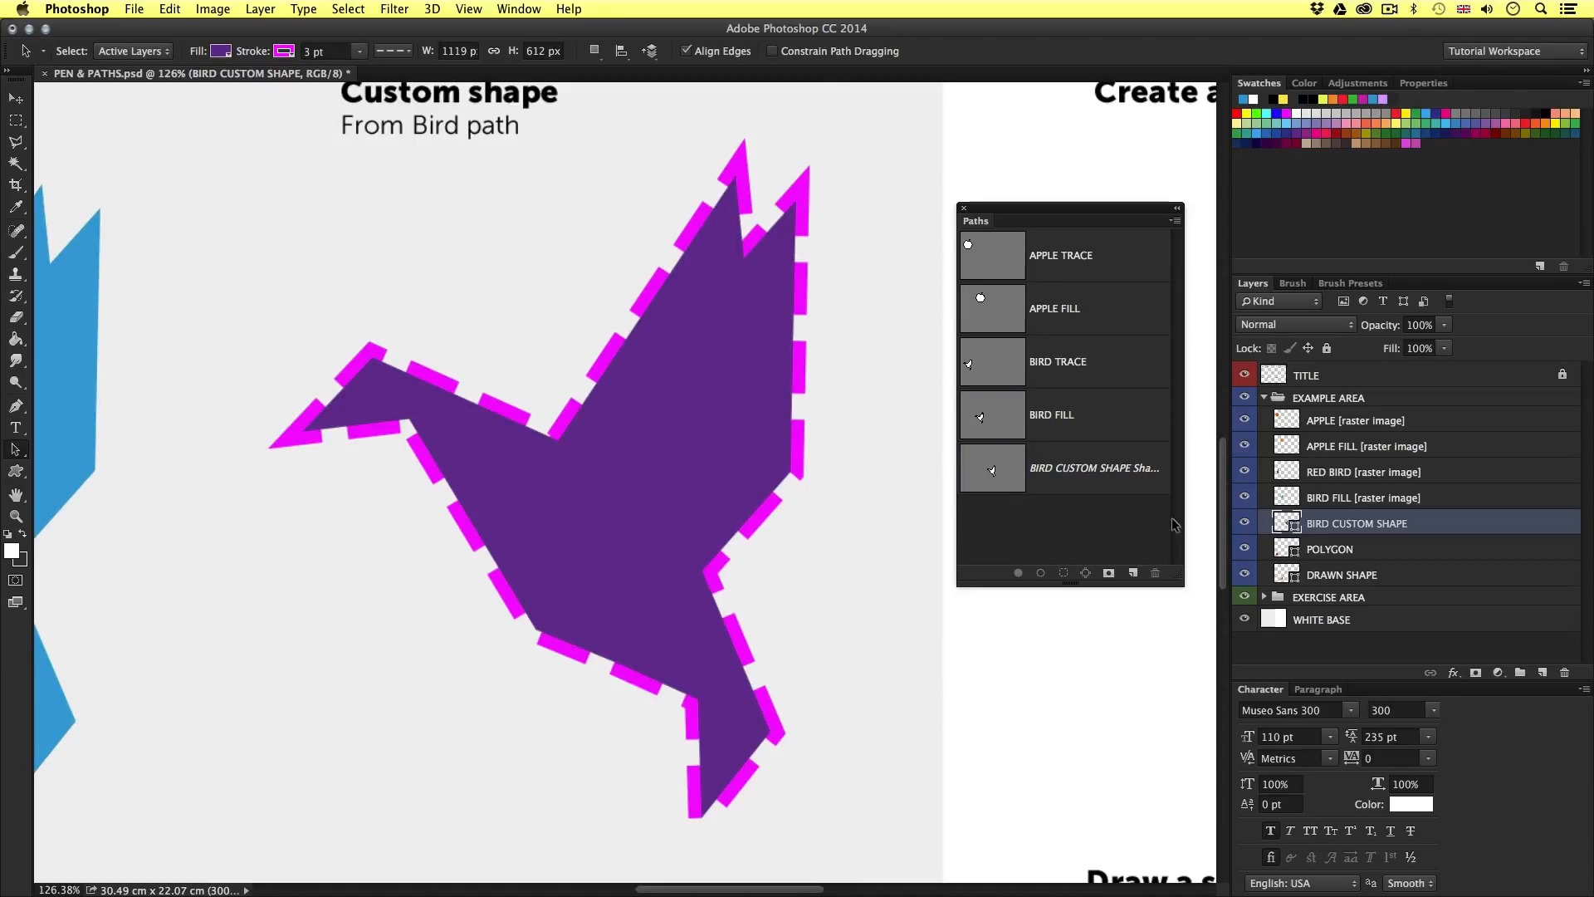
# Select the purple bird's shape path on the canvas to show its anchor points, and deselect it again.
pyautogui.click(671, 468)
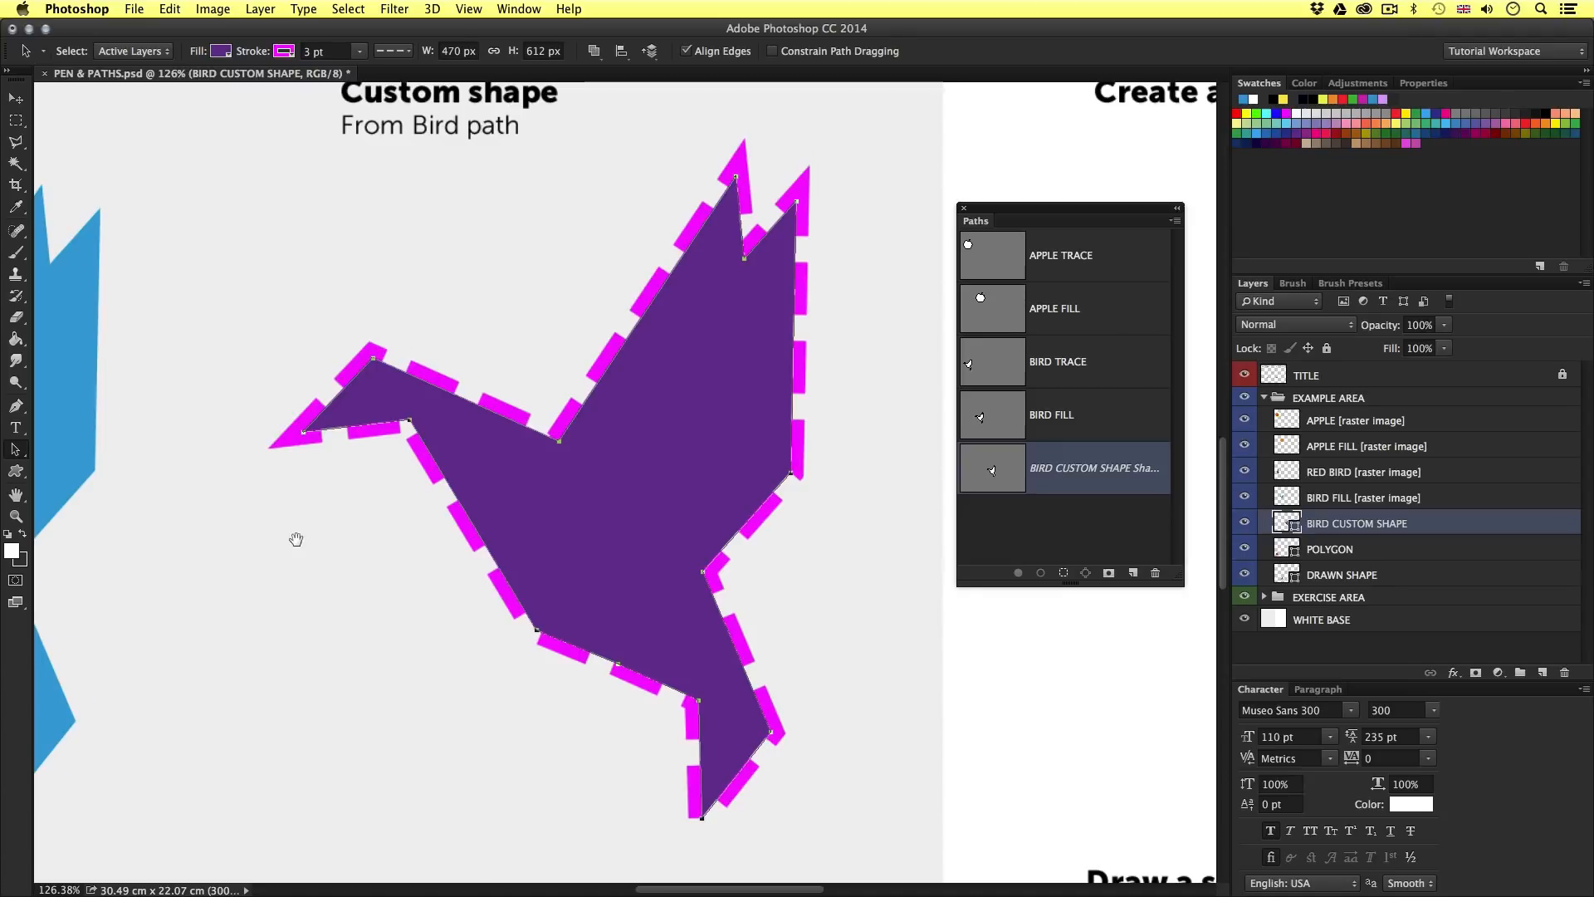
pyautogui.moveTo(296, 540)
pyautogui.mouseDown()
pyautogui.moveTo(499, 539)
pyautogui.moveTo(292, 527)
pyautogui.mouseUp()
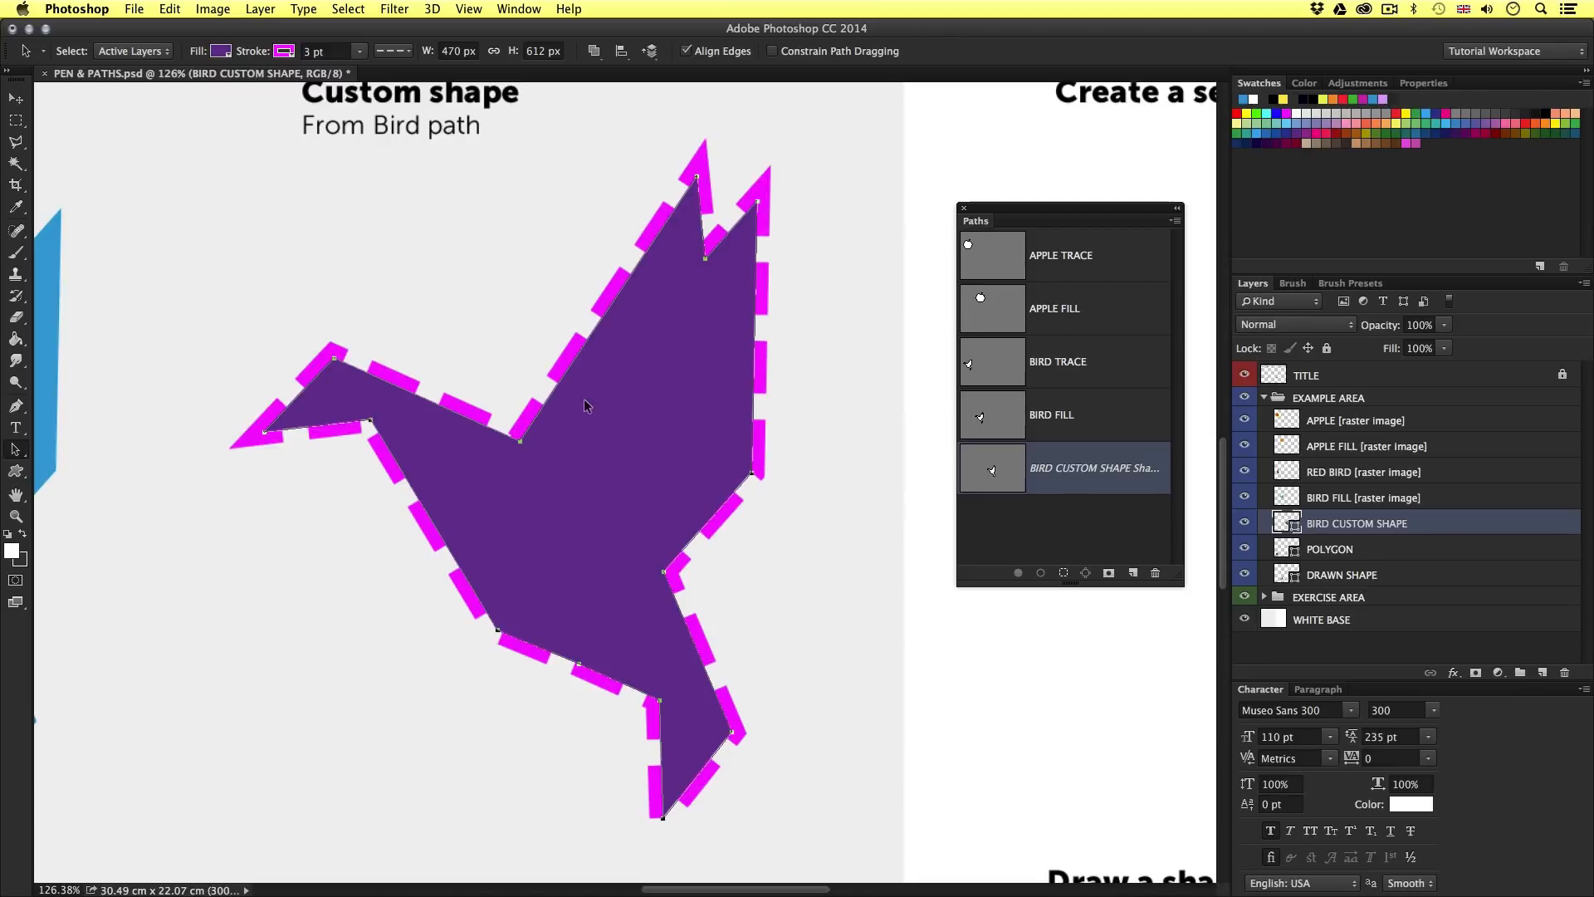
pyautogui.click(784, 558)
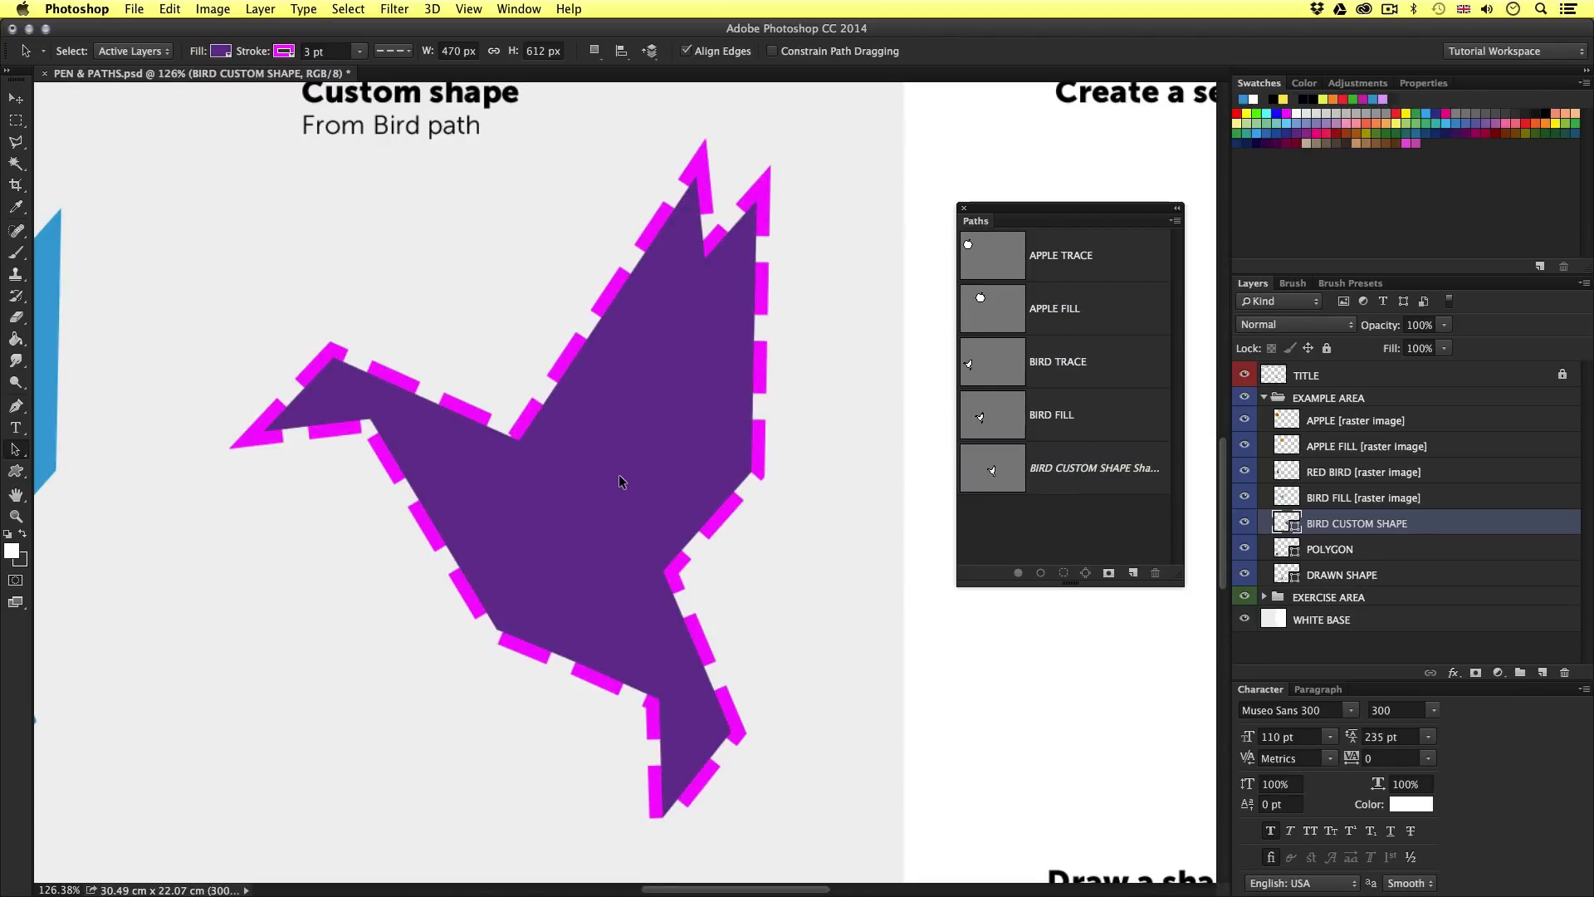
# Select the POLYGON layer of the purple triangle and toggle its visibility off and on.
pyautogui.scroll(-1, 633, 548)
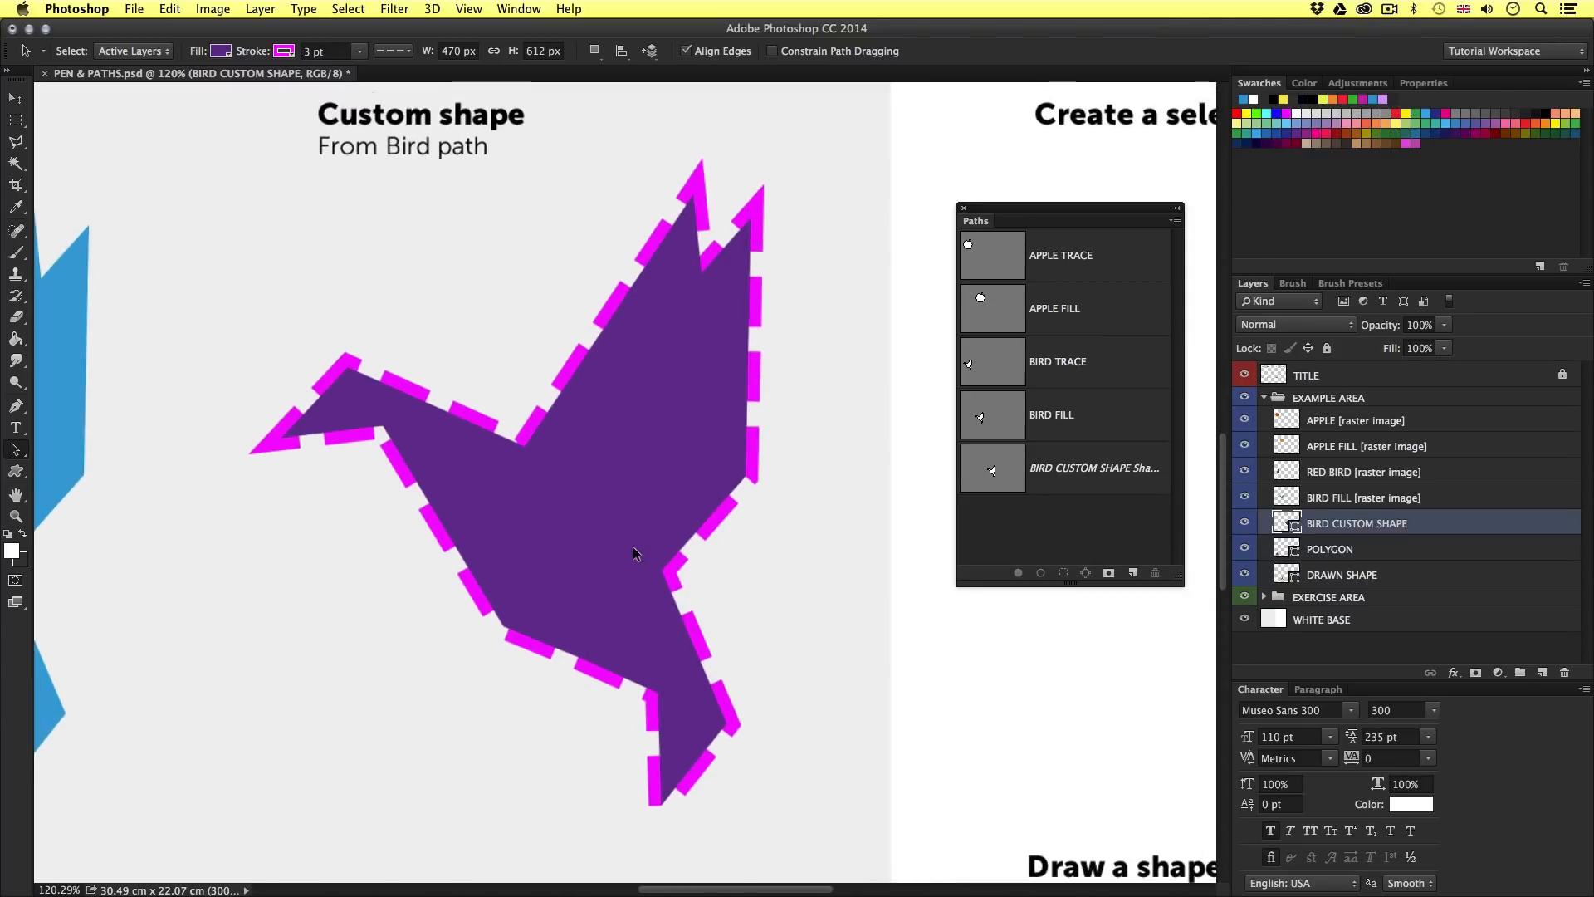
pyautogui.press('space')
pyautogui.moveTo(373, 581)
pyautogui.mouseDown()
pyautogui.moveTo(456, 526)
pyautogui.moveTo(667, 493)
pyautogui.moveTo(541, 527)
pyautogui.moveTo(658, 434)
pyautogui.moveTo(565, 432)
pyautogui.mouseUp()
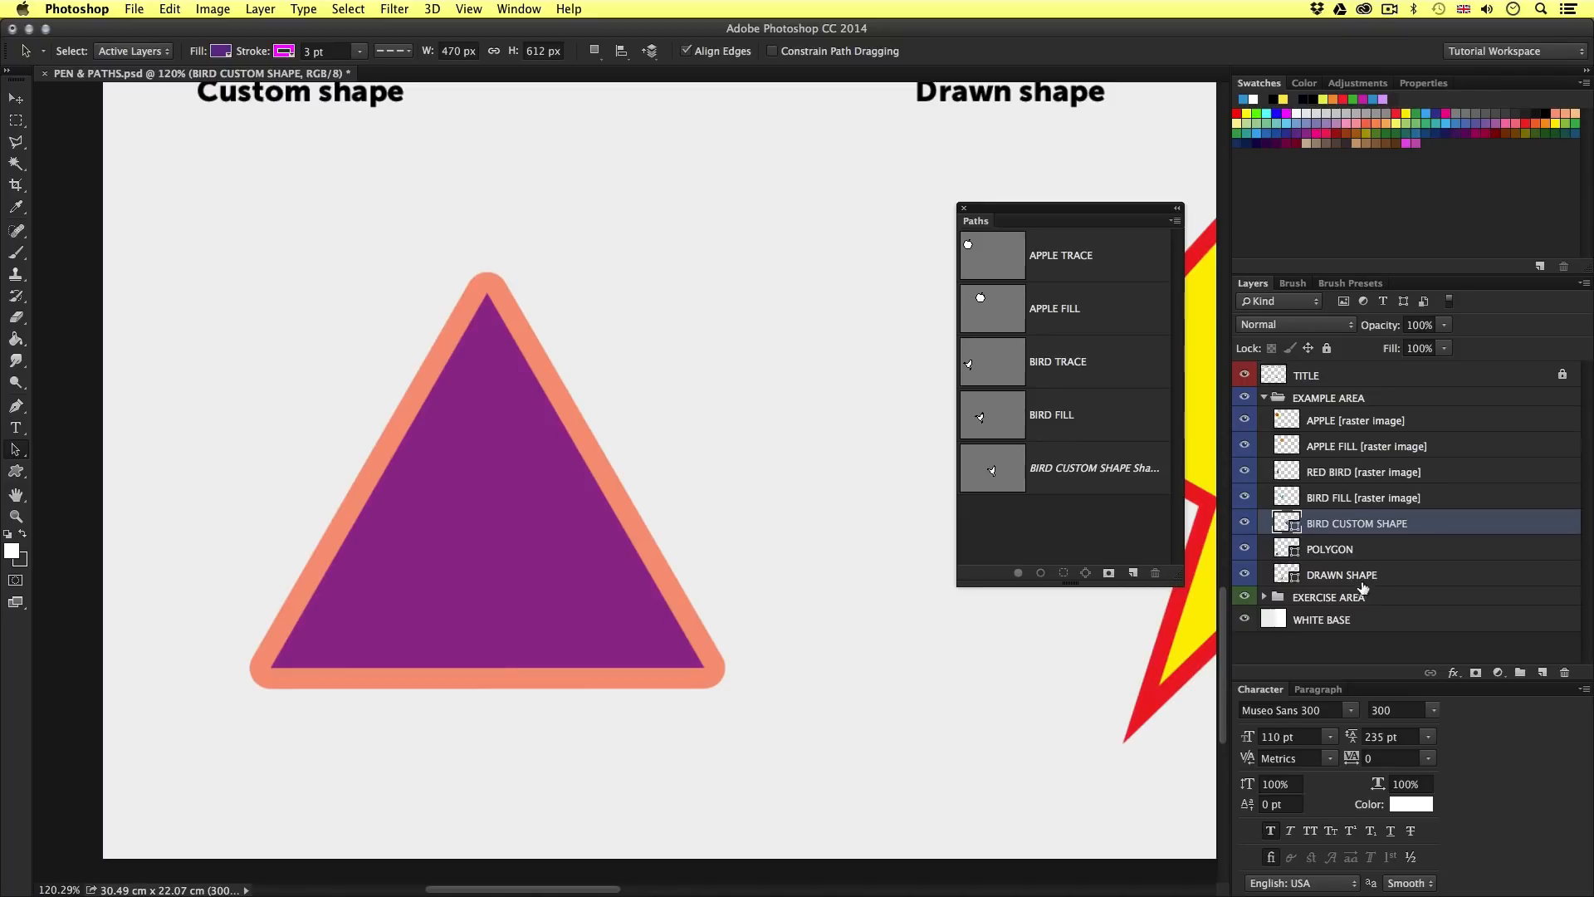
pyautogui.click(1379, 549)
pyautogui.click(1244, 549)
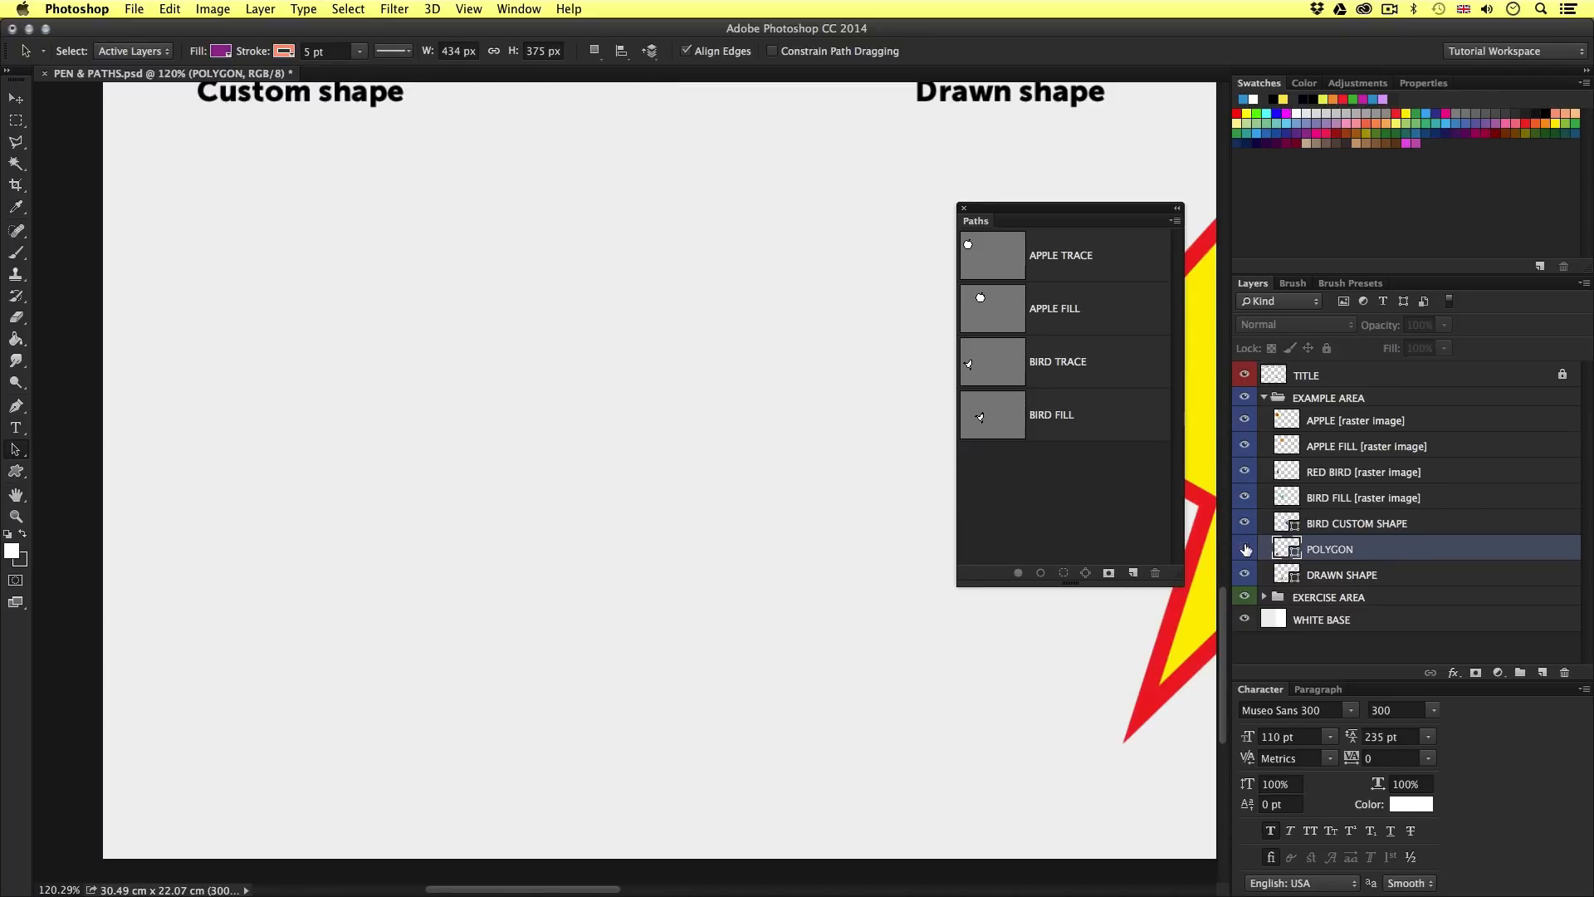
pyautogui.click(1244, 549)
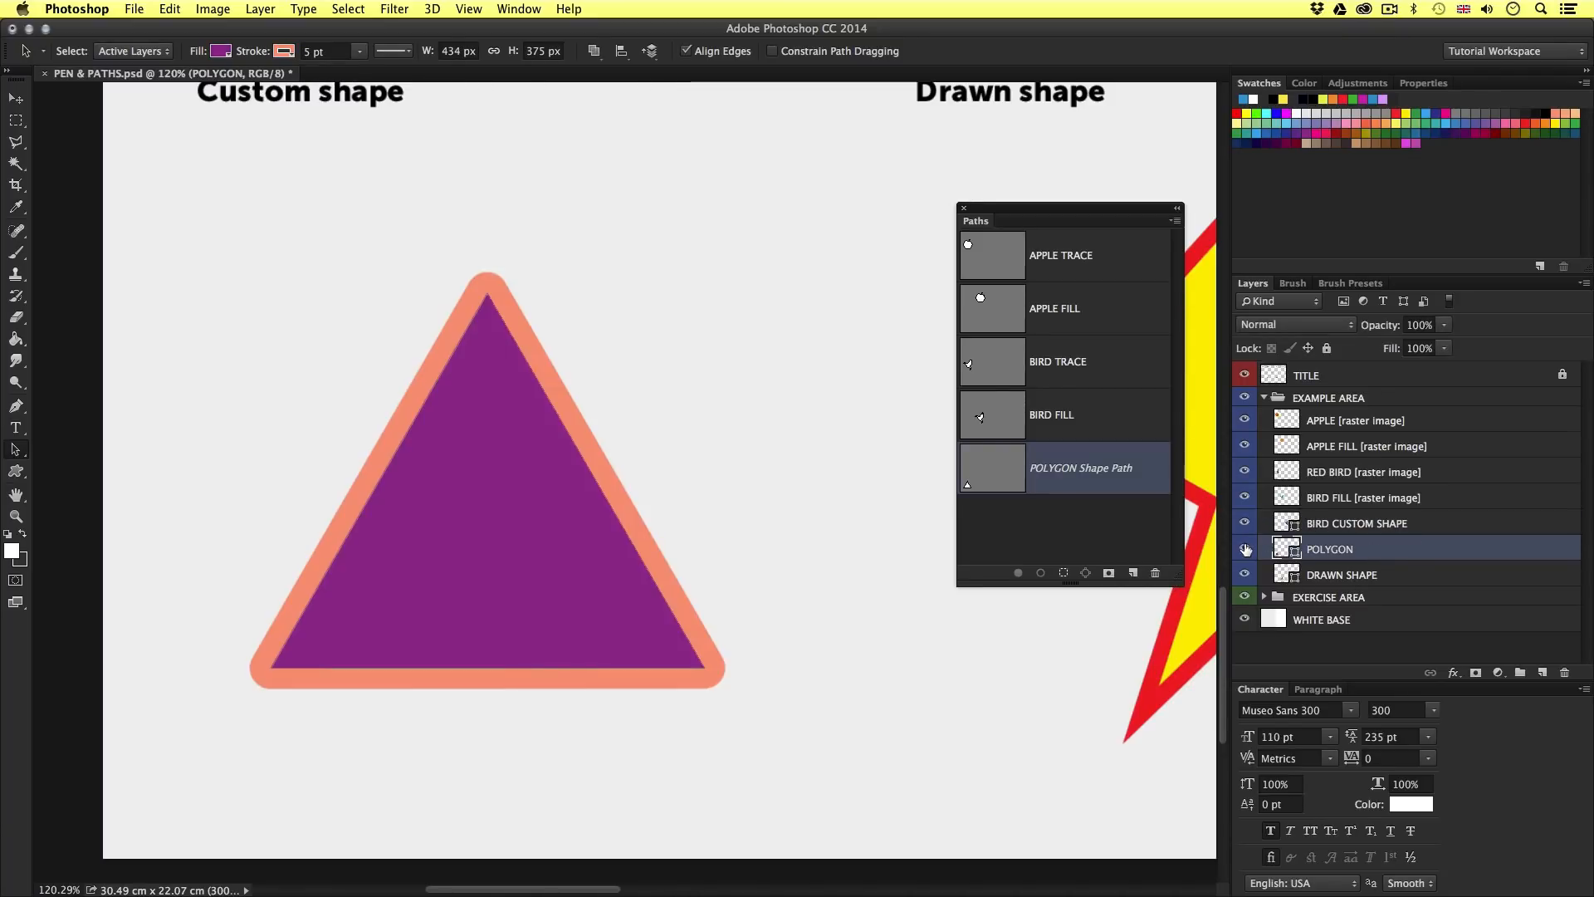
# Select the purple triangle's shape path on the canvas to show its anchor points.
pyautogui.click(568, 535)
pyautogui.moveTo(650, 498); pyautogui.dragTo(602, 538)
pyautogui.scroll(-3, 647, 527)
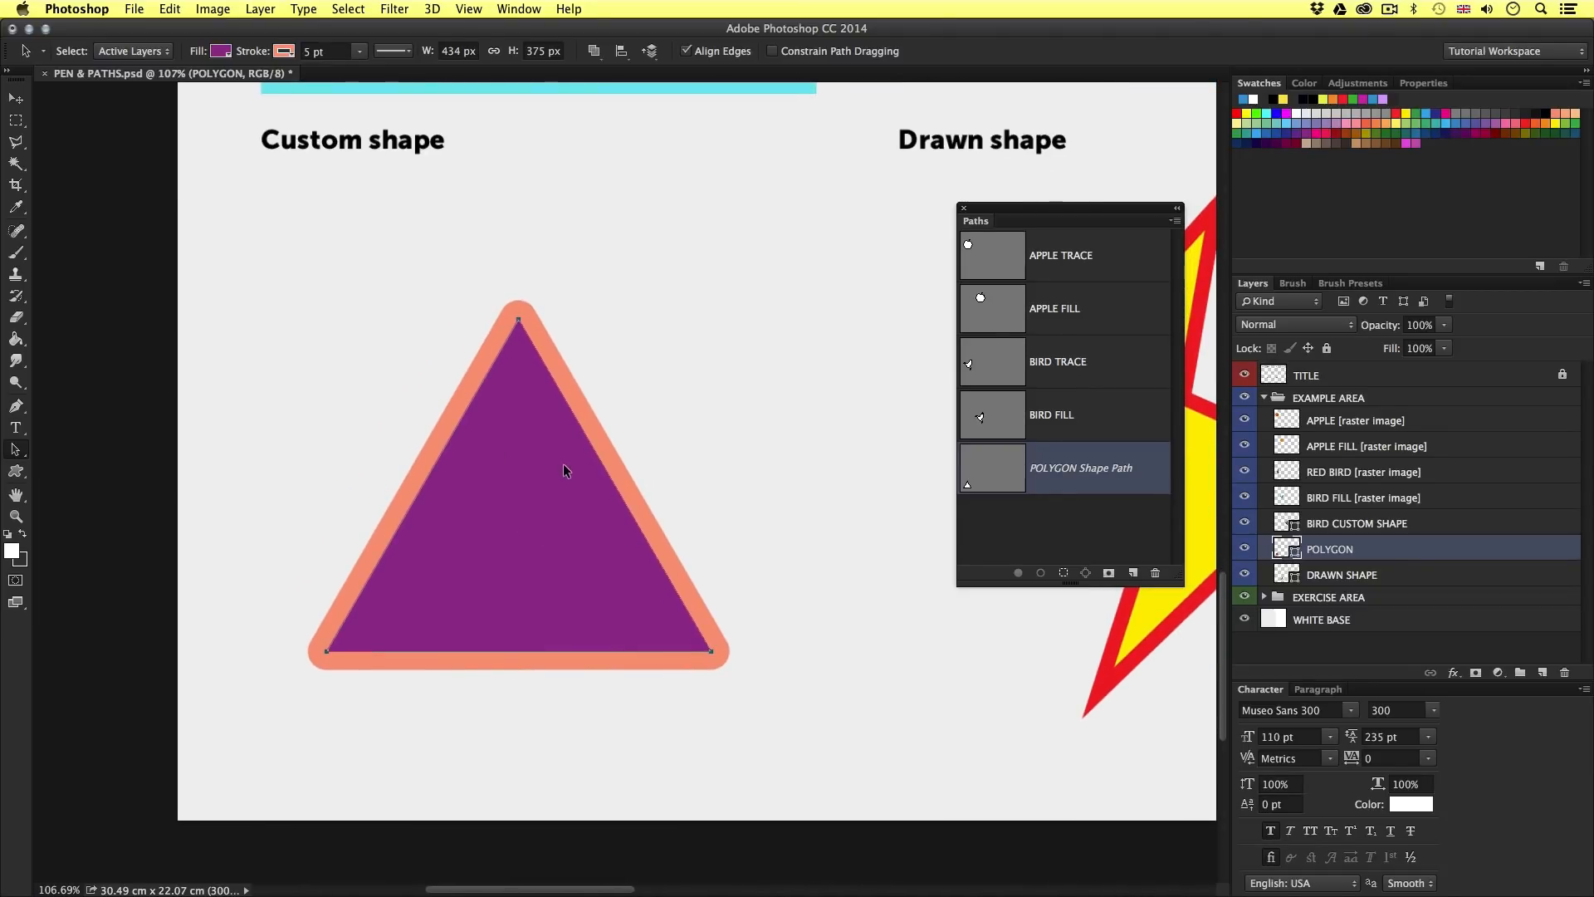
# Switch the active shape tool from the Custom Shape Tool to the Polygon Tool.
pyautogui.moveTo(15, 471); pyautogui.dragTo(73, 470)
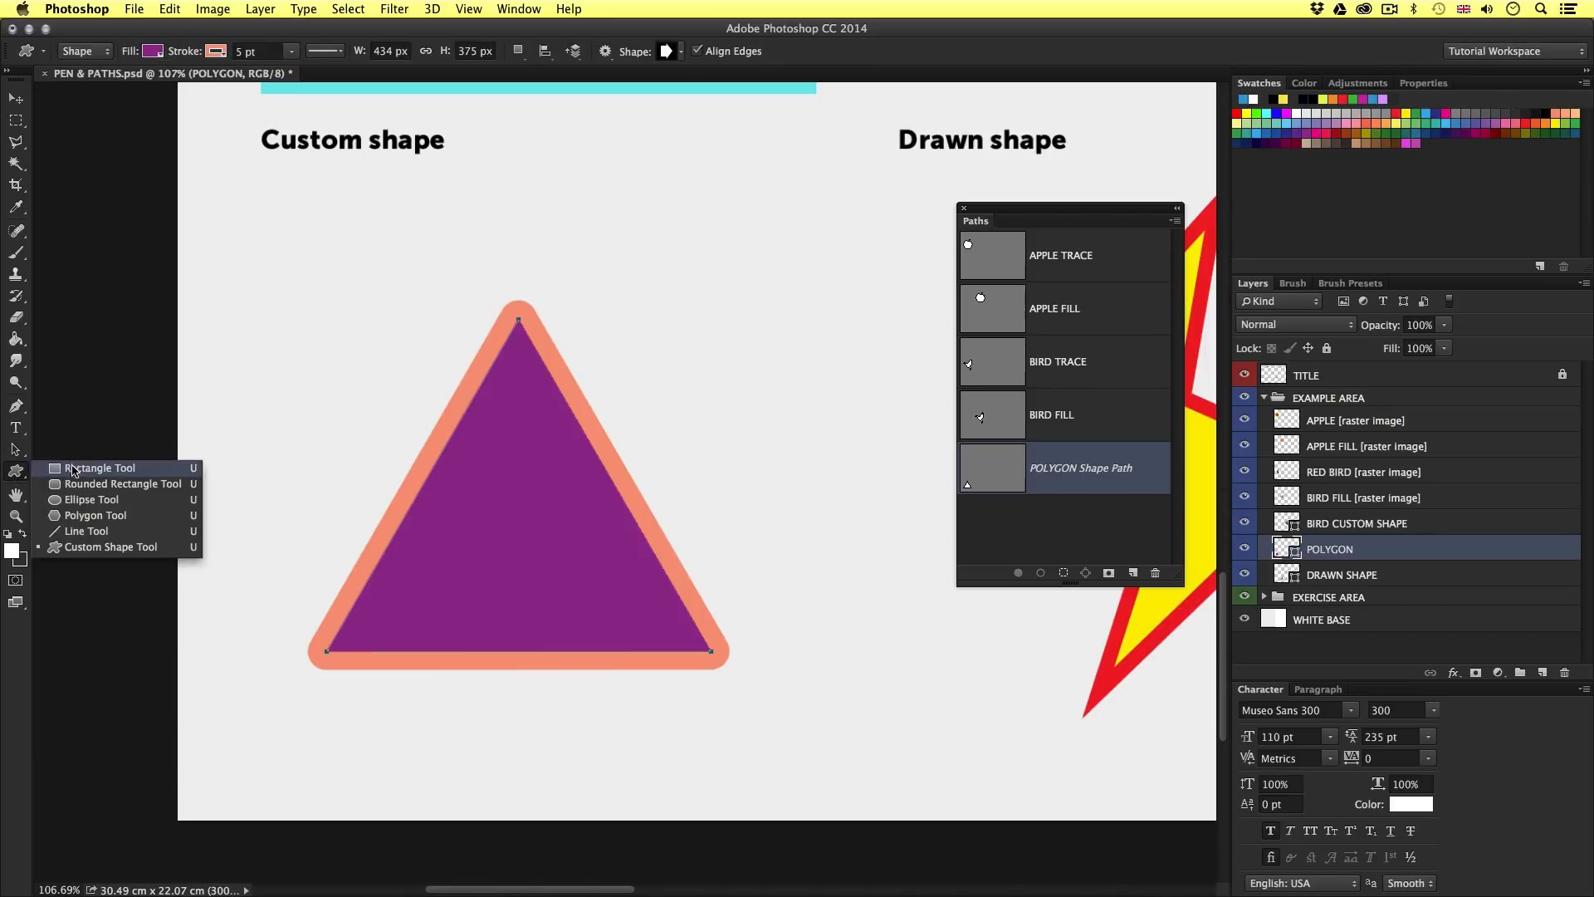
pyautogui.click(132, 515)
# Return to the Path Selection Tool, view the triangle's stroke colour options and close them.
pyautogui.press('a')
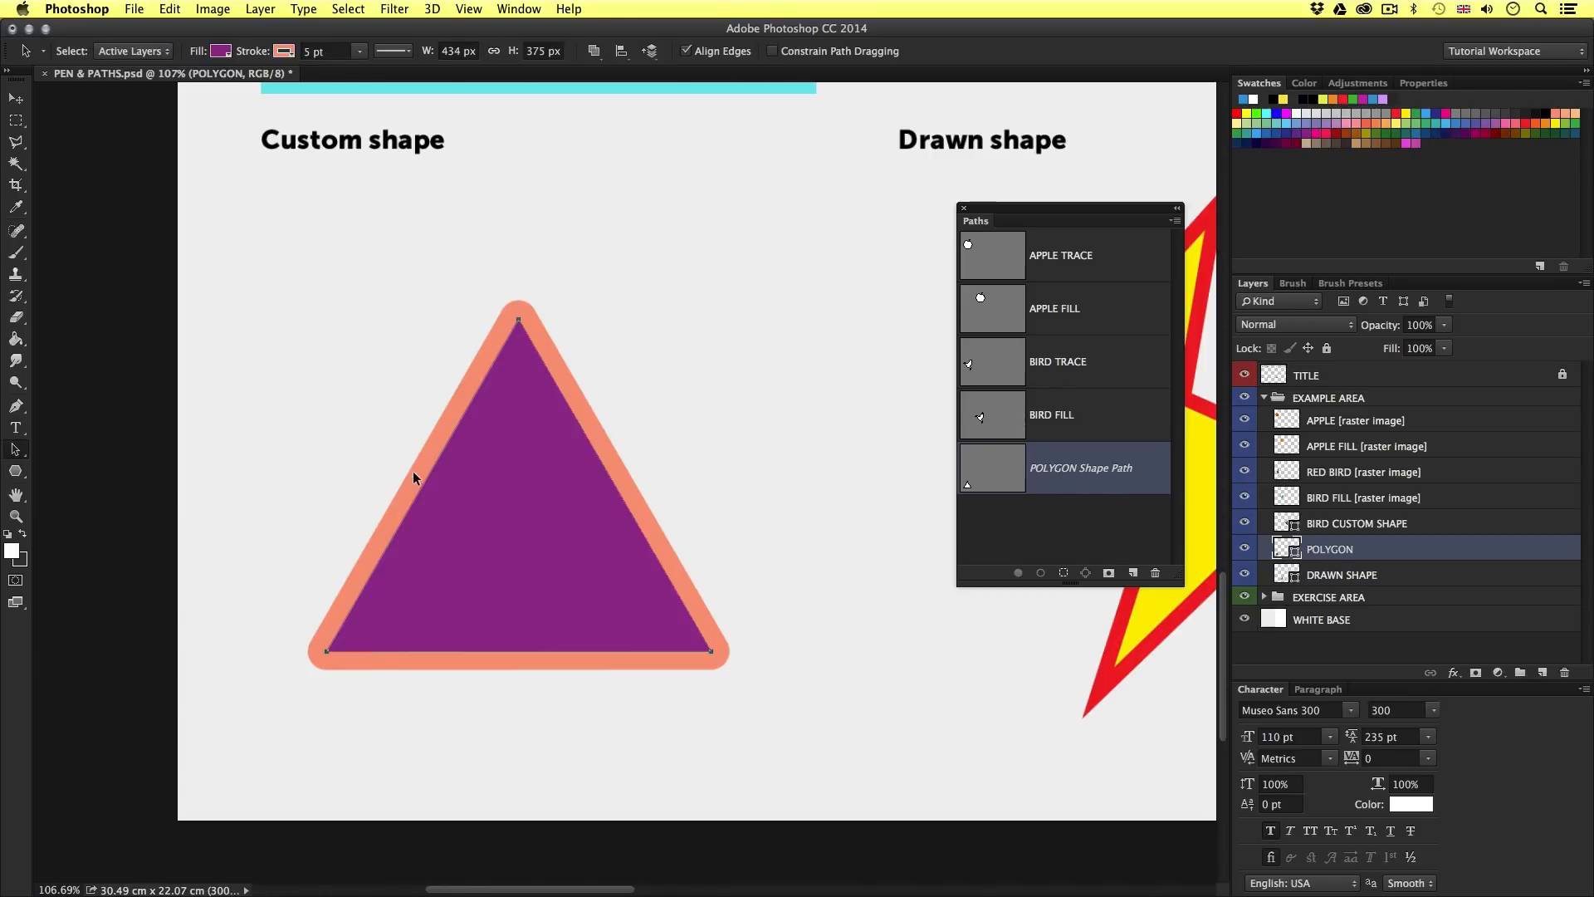
pyautogui.click(283, 51)
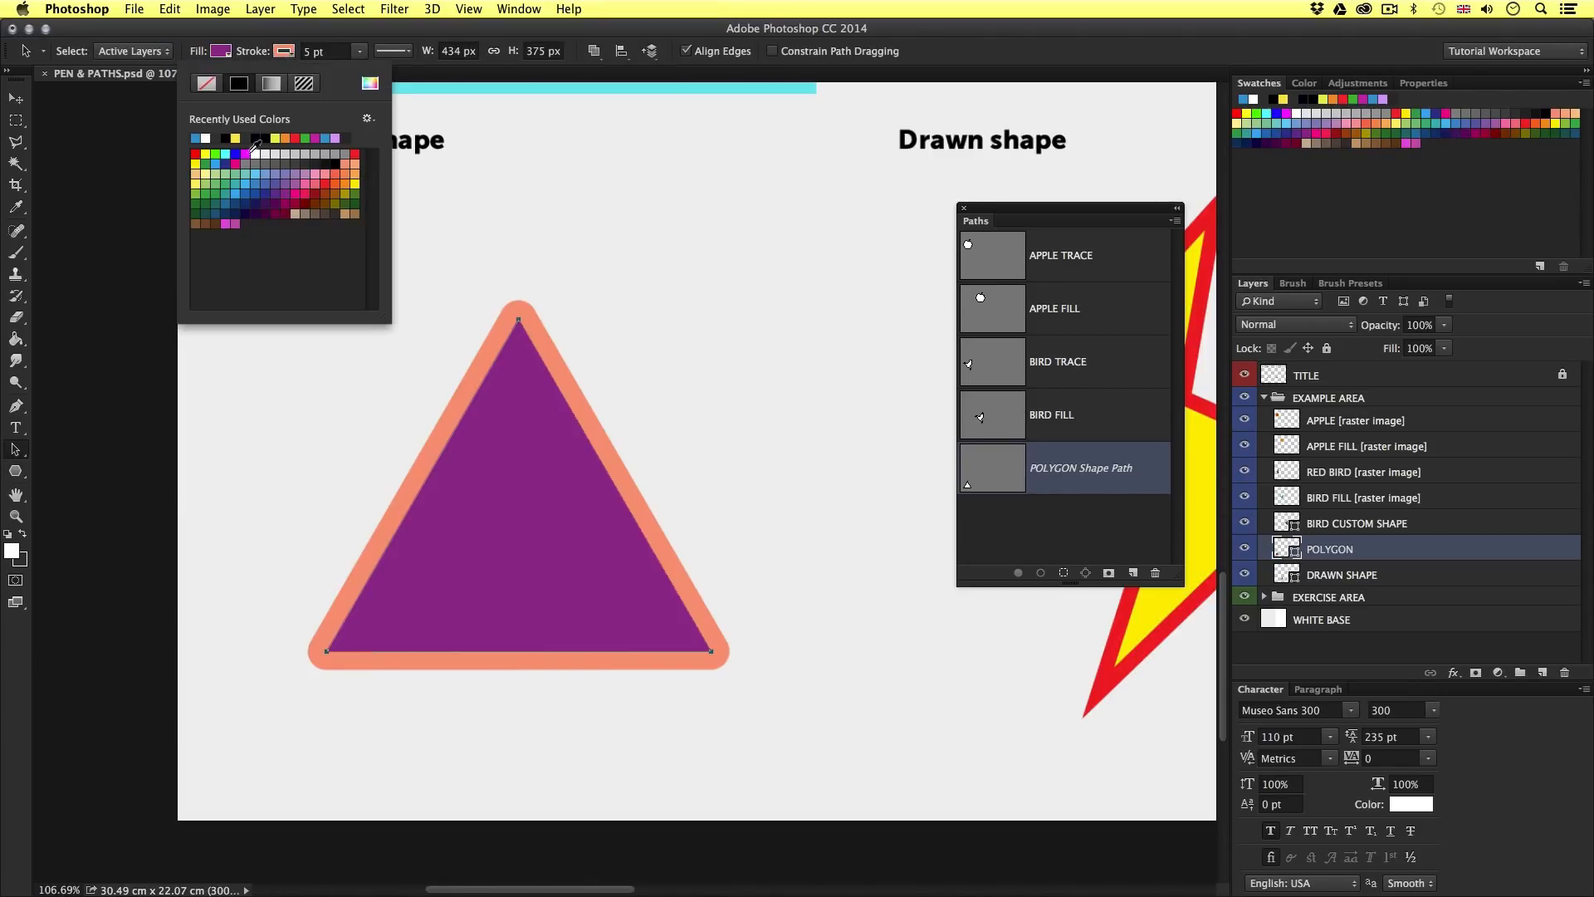
pyautogui.click(293, 52)
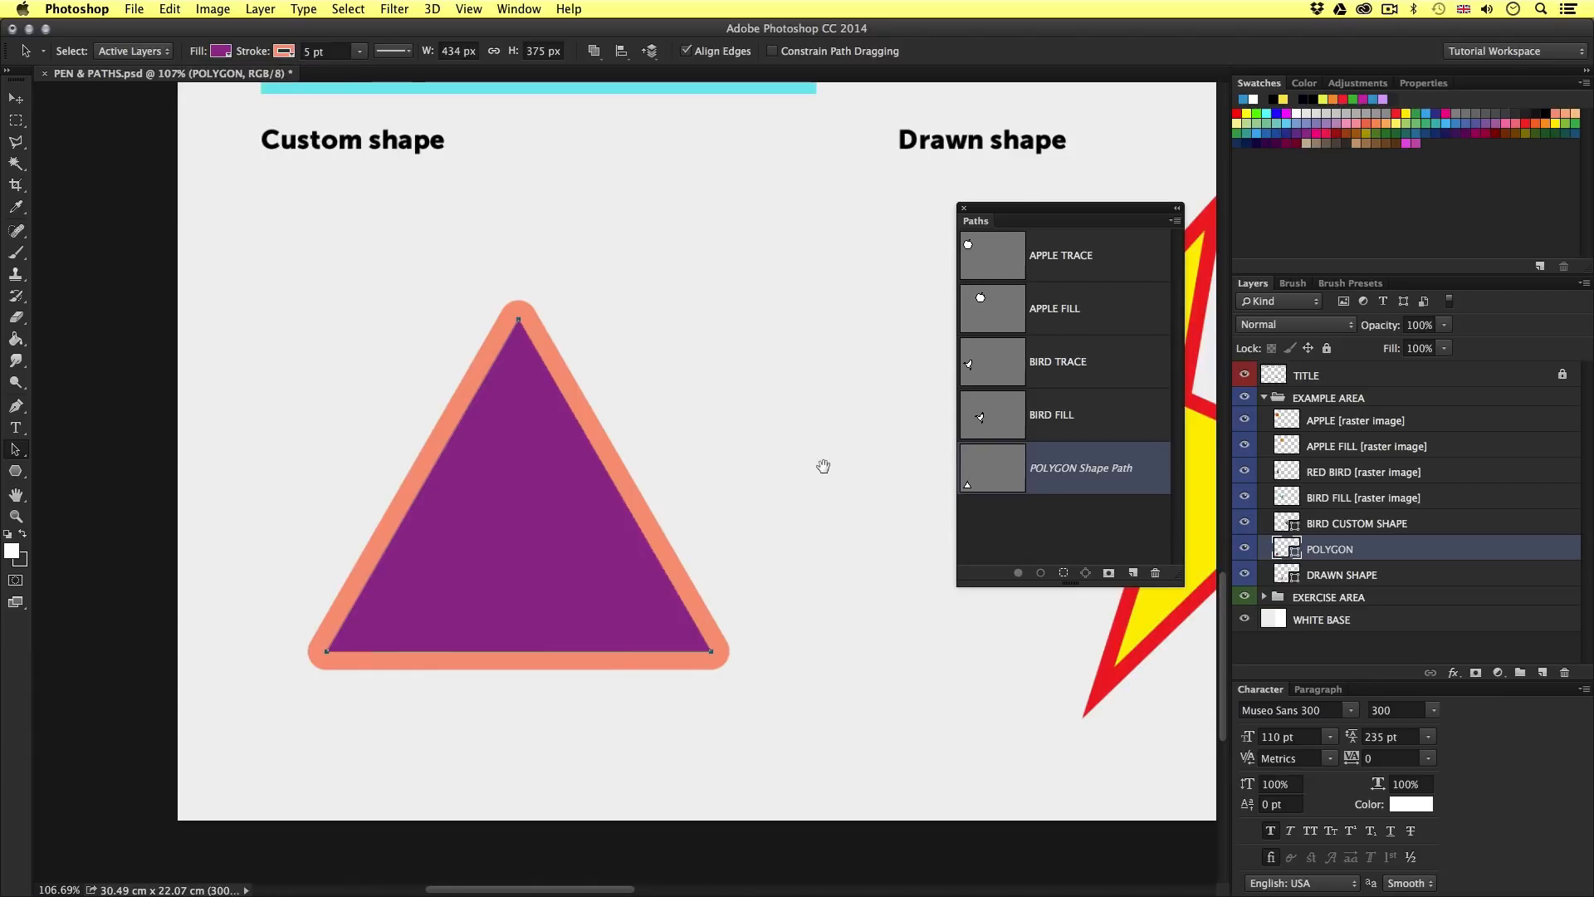
# Select the DRAWN SHAPE layer of the yellow lightning bolt and toggle its visibility off and on.
pyautogui.moveTo(822, 466); pyautogui.dragTo(430, 466)
pyautogui.moveTo(885, 470); pyautogui.dragTo(695, 497)
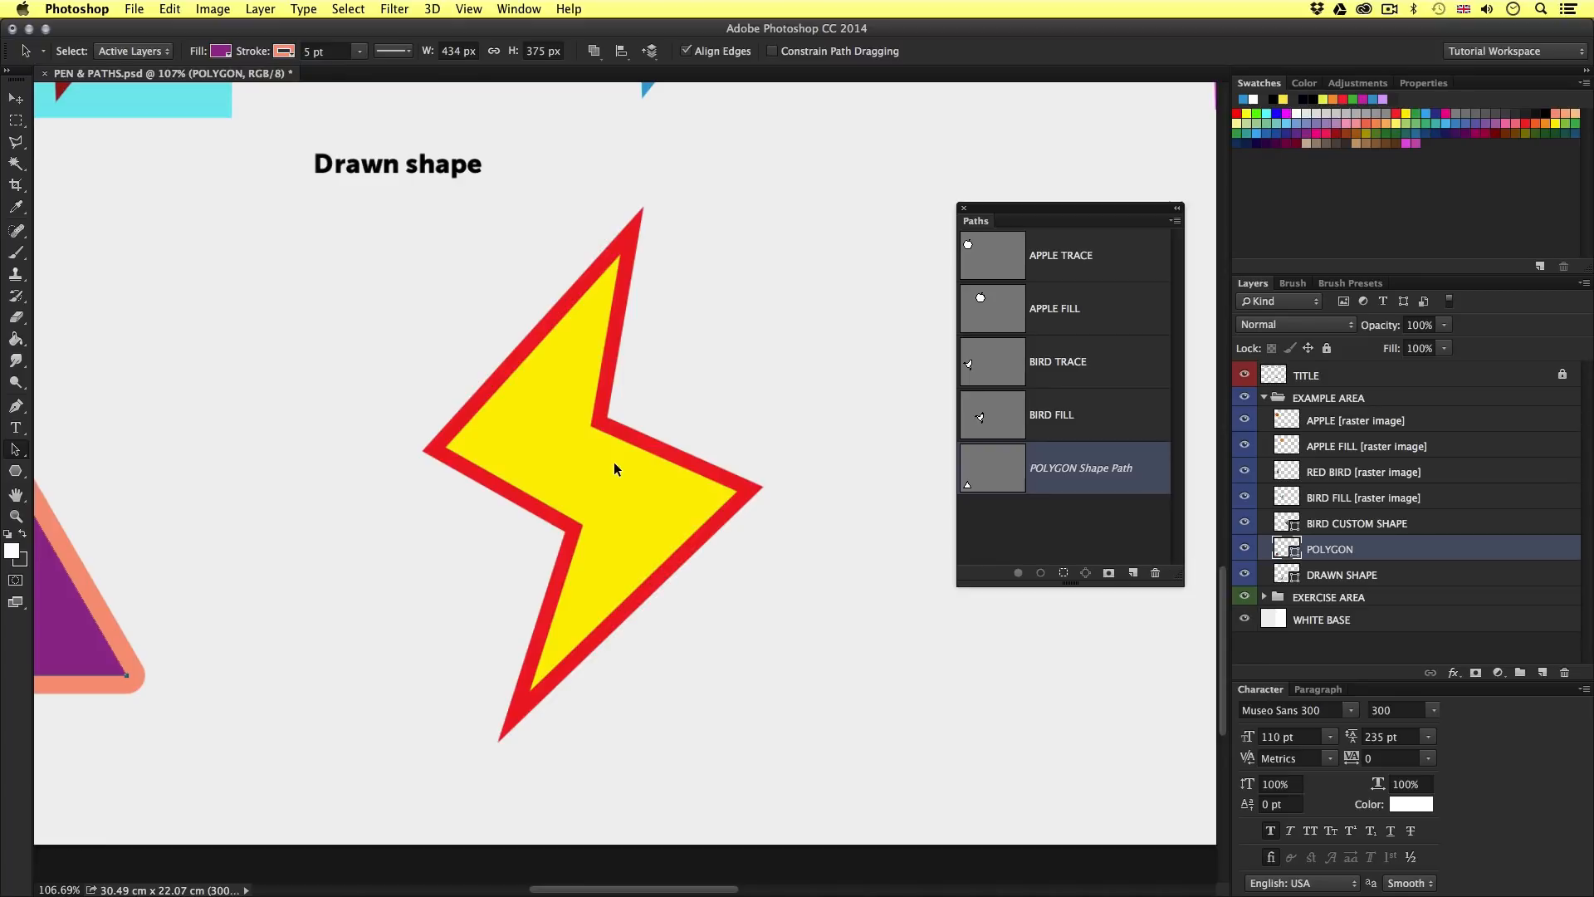
pyautogui.click(1397, 577)
pyautogui.click(1250, 577)
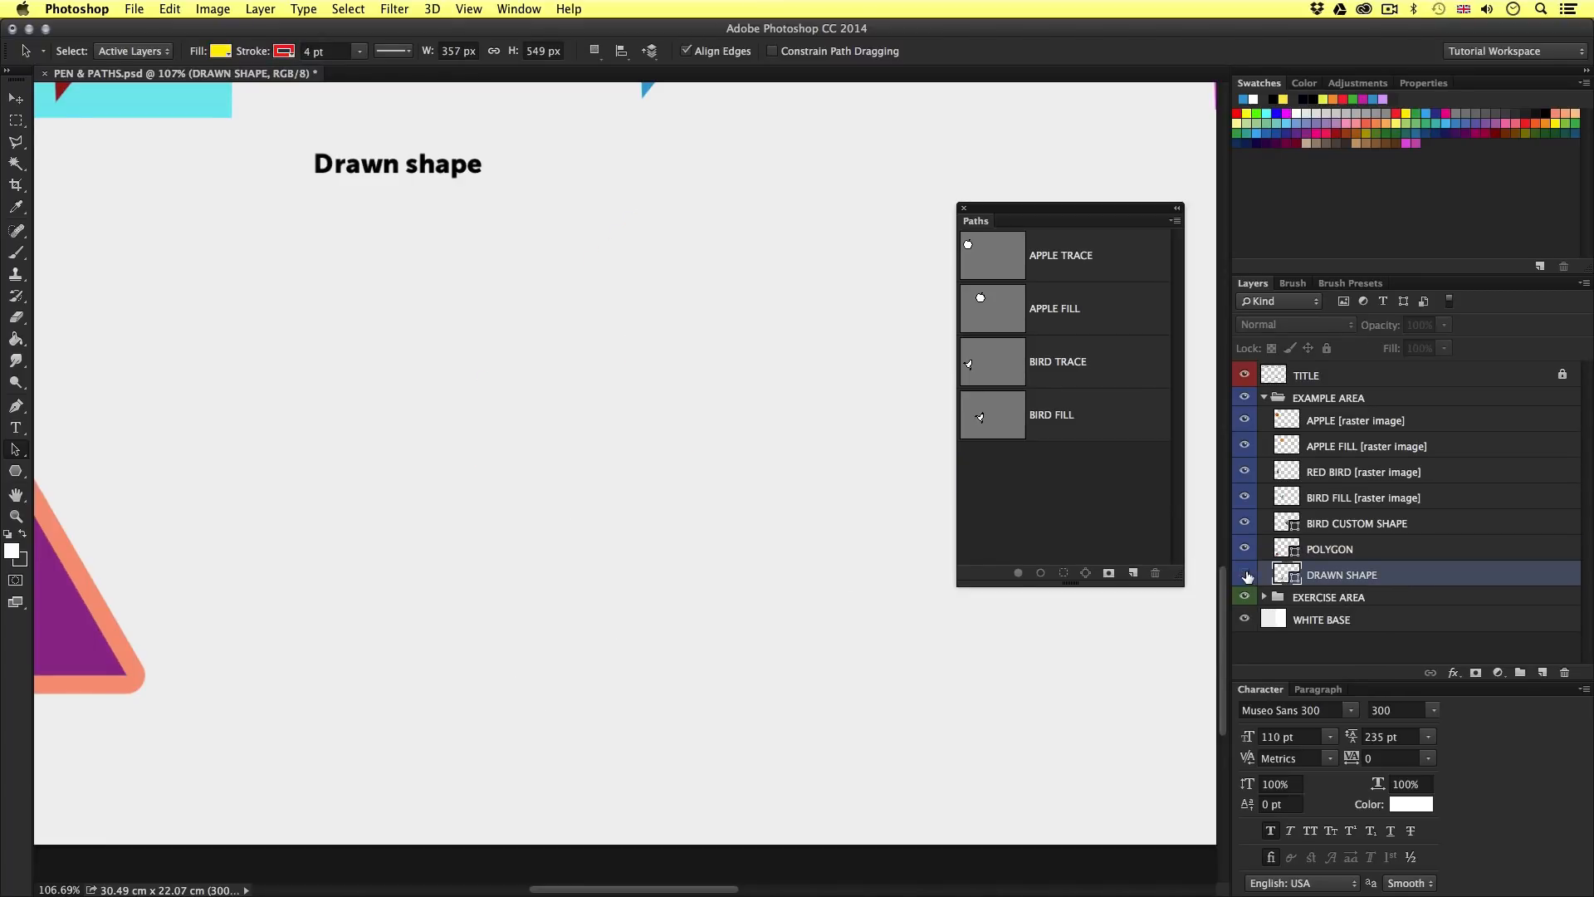
pyautogui.click(1250, 577)
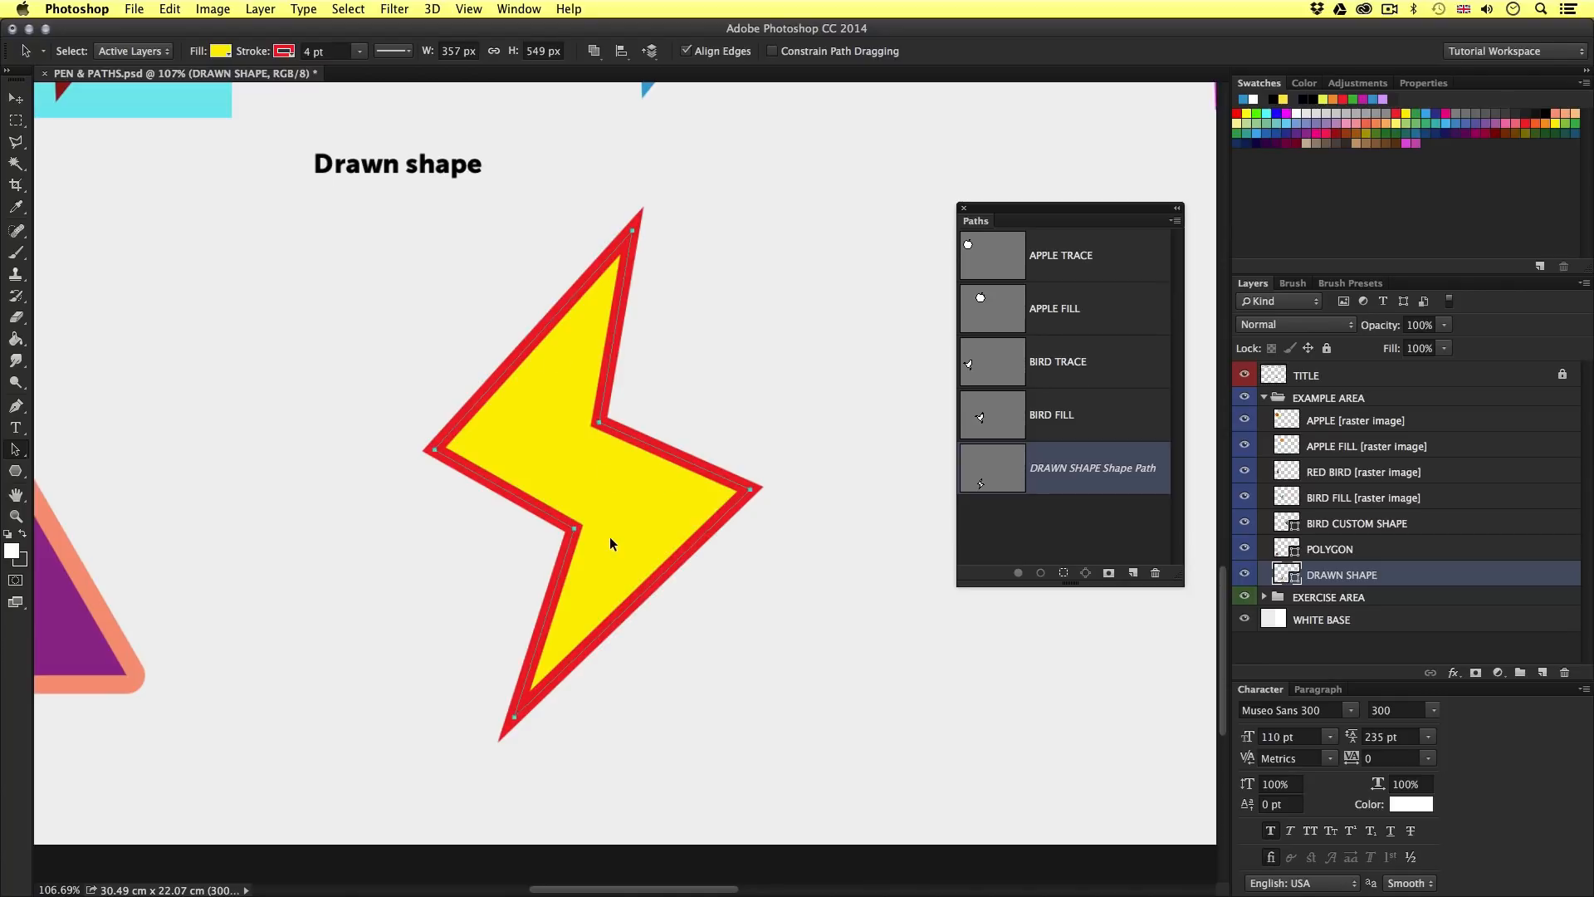
pyautogui.scroll(10, 733, 425)
pyautogui.hscroll(7, 732, 425)
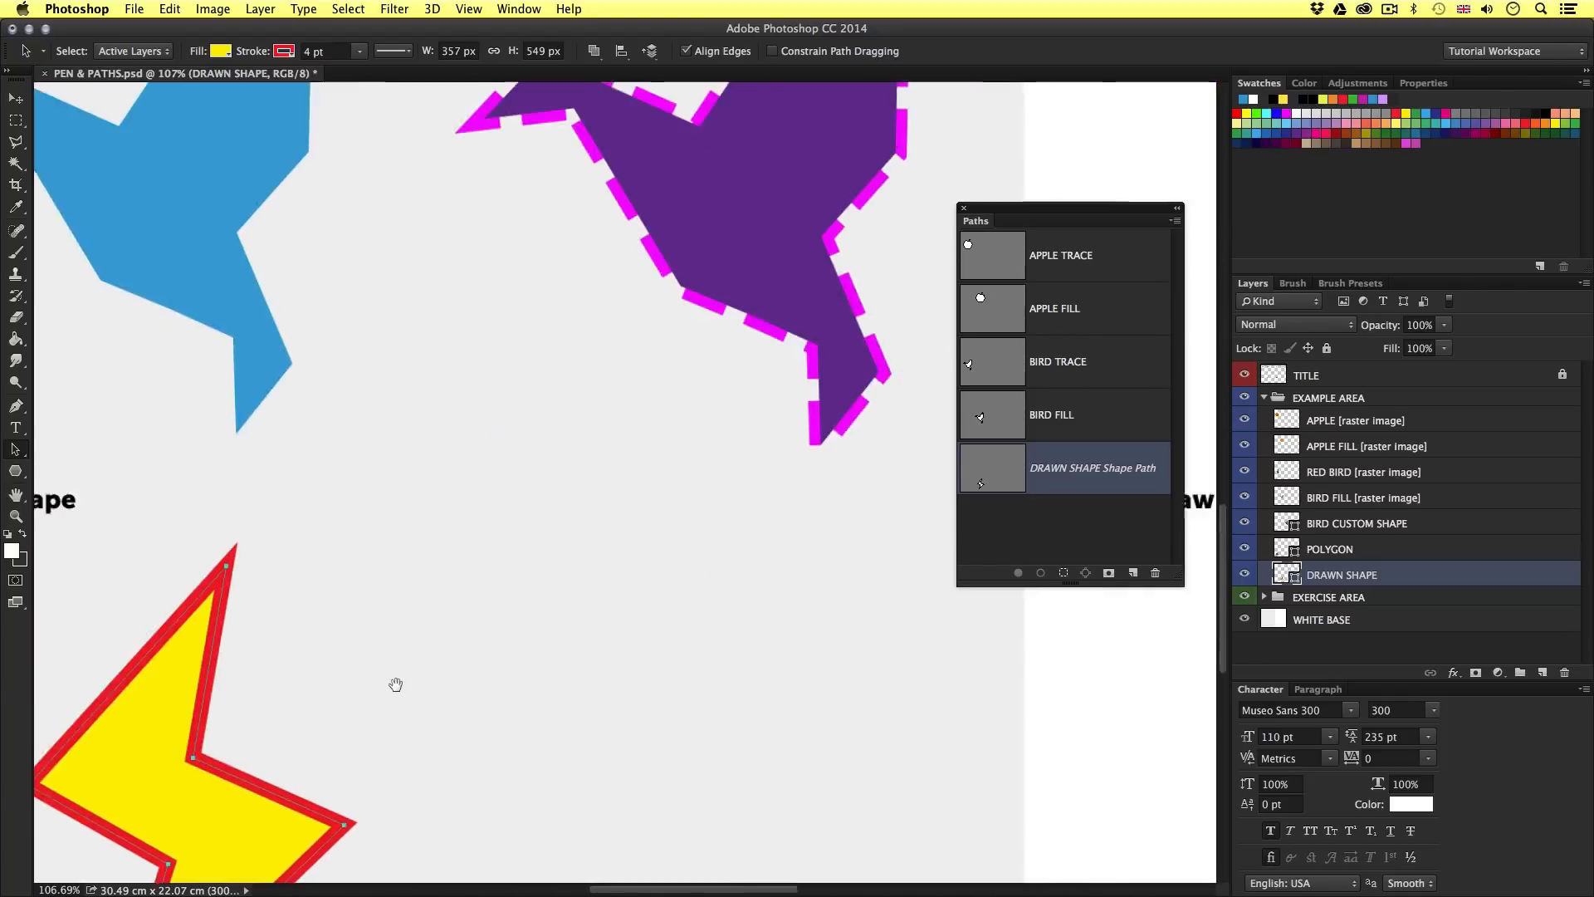
pyautogui.moveTo(349, 712); pyautogui.dragTo(512, 537)
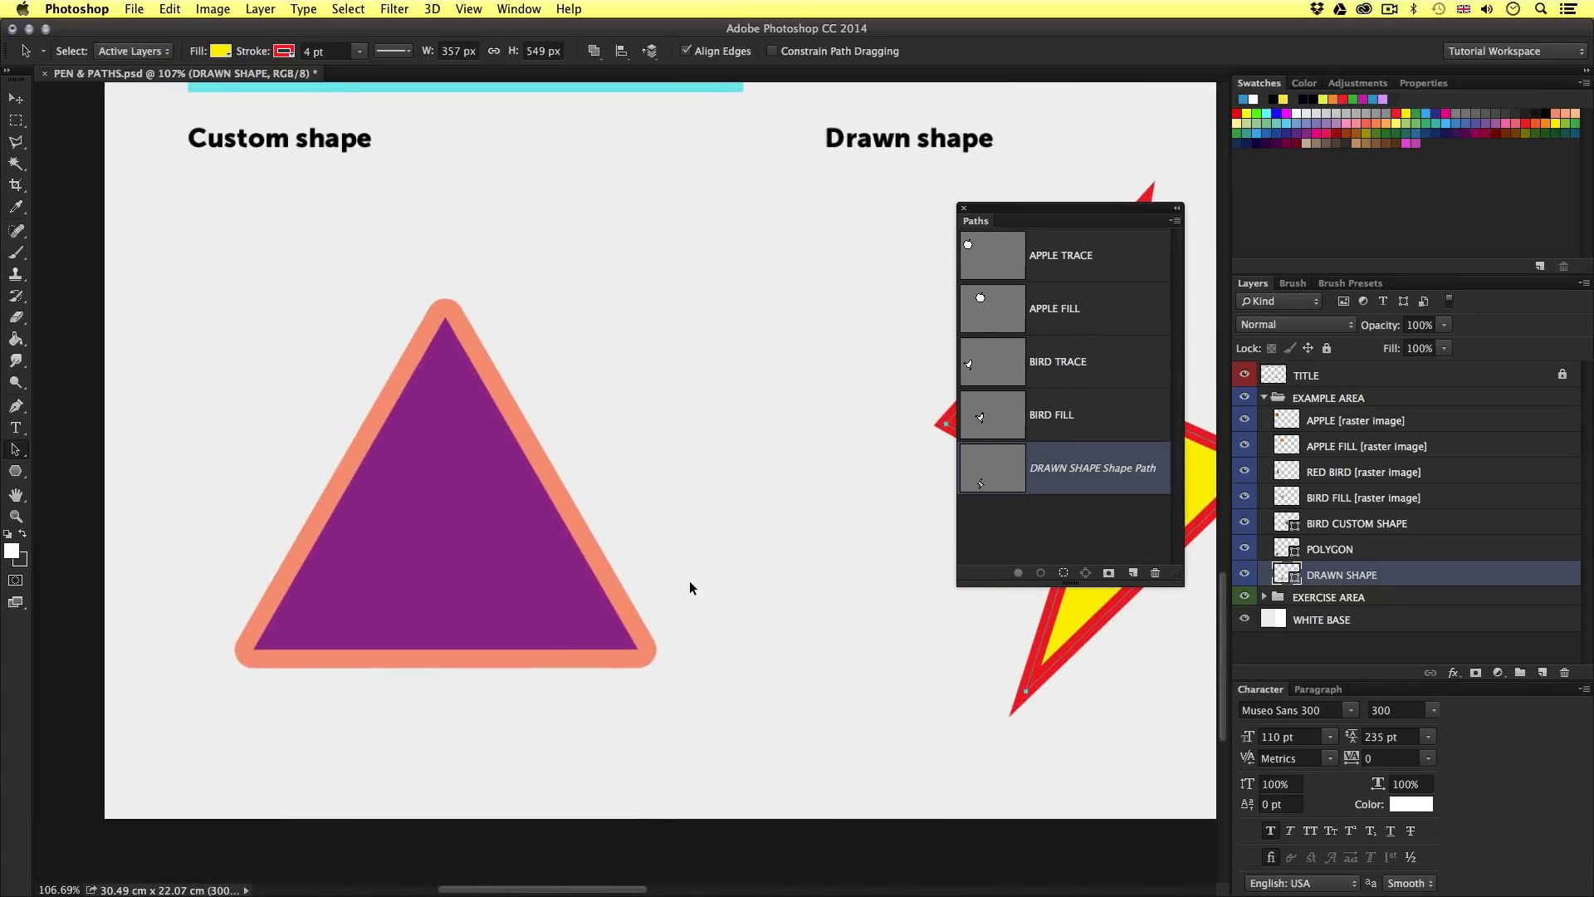
pyautogui.hscroll(10, 705, 467)
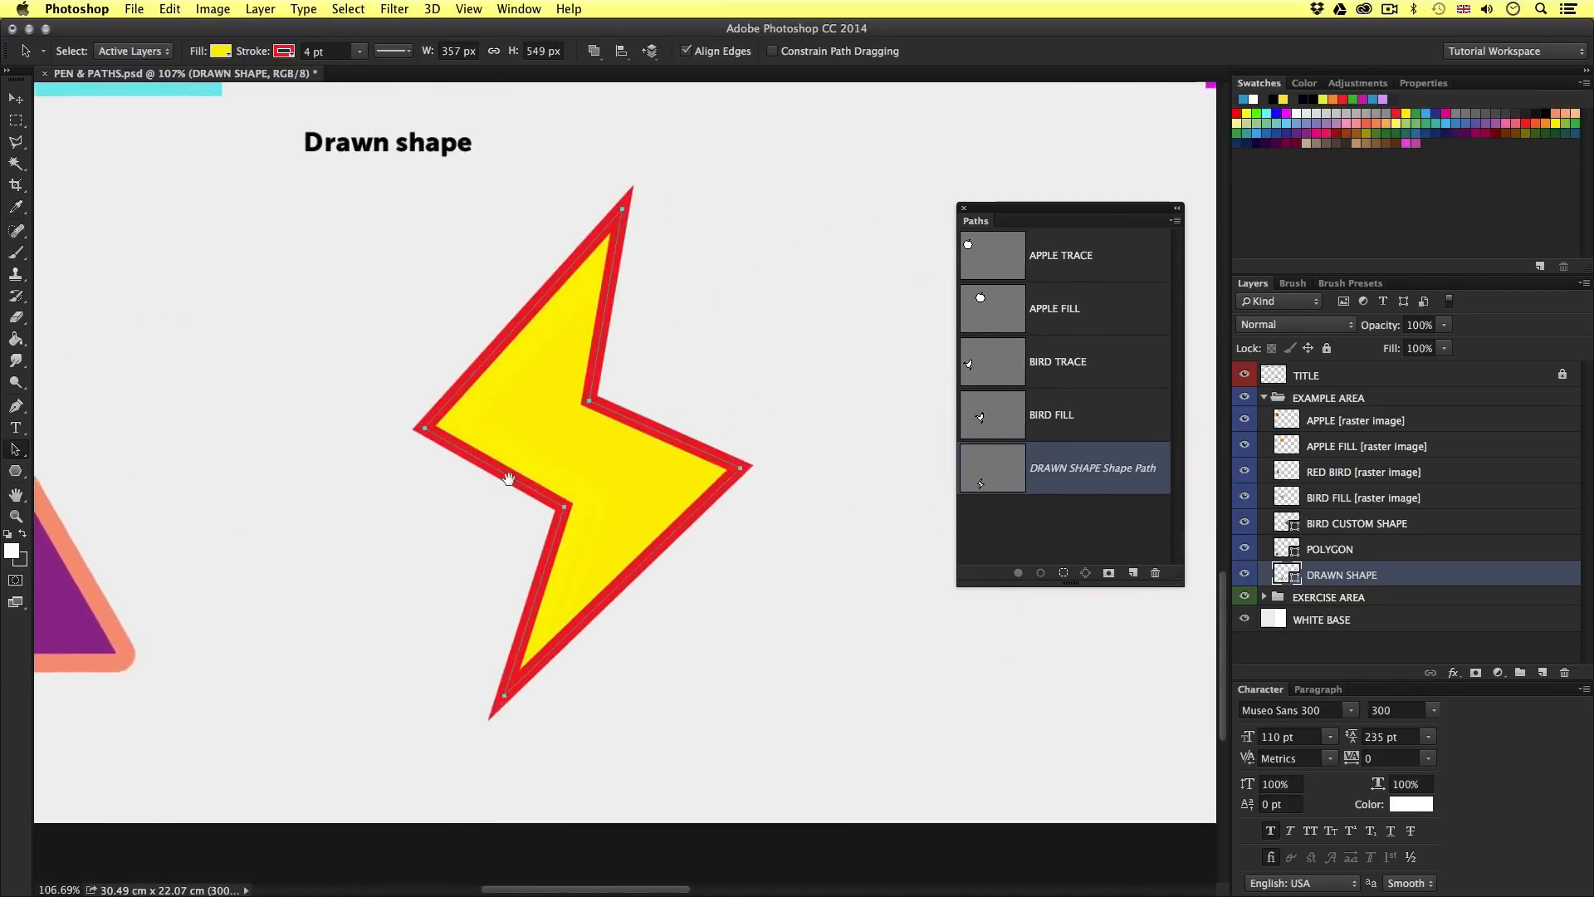
pyautogui.scroll(1, 505, 466)
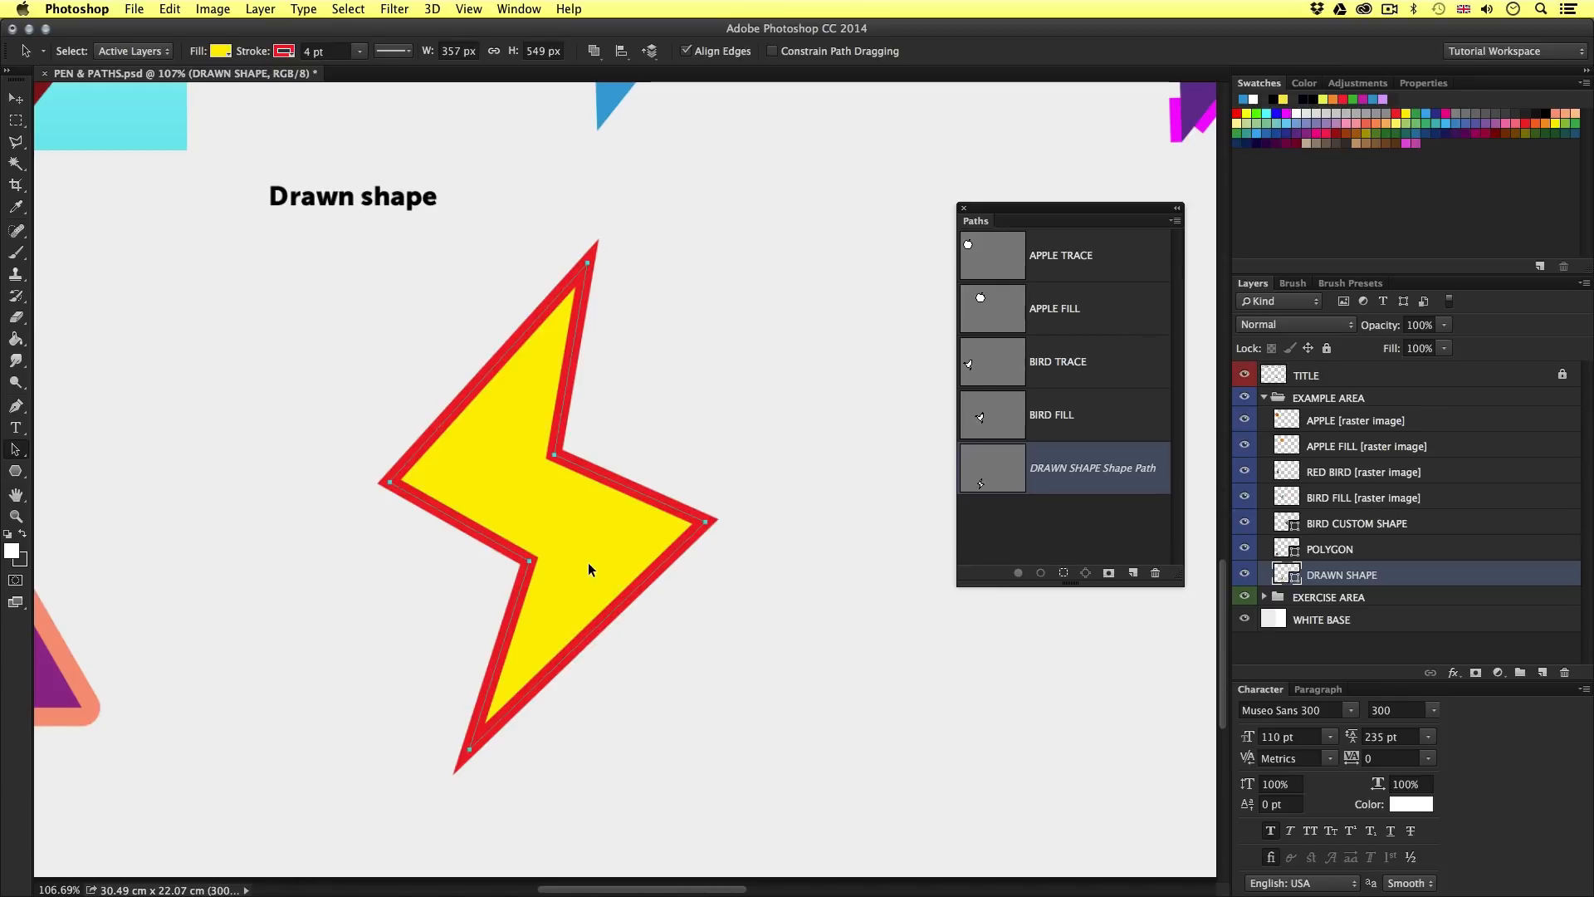
pyautogui.moveTo(562, 512); pyautogui.dragTo(613, 540)
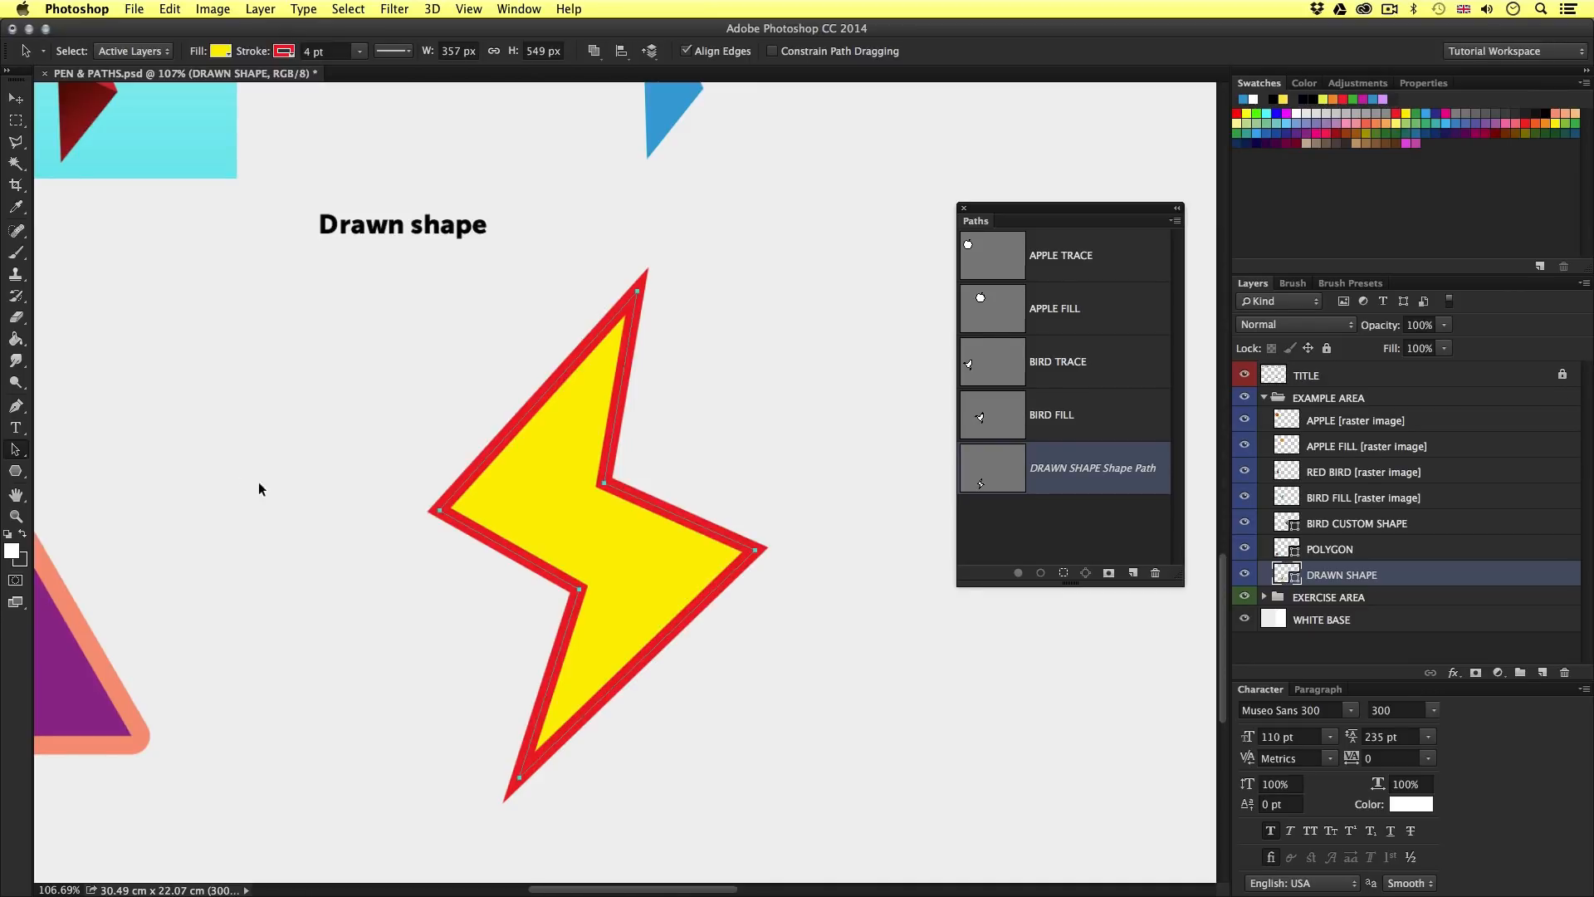
# Select the lightning bolt's shape path to show its outline on the canvas, and deselect it again.
pyautogui.click(407, 464)
pyautogui.click(687, 458)
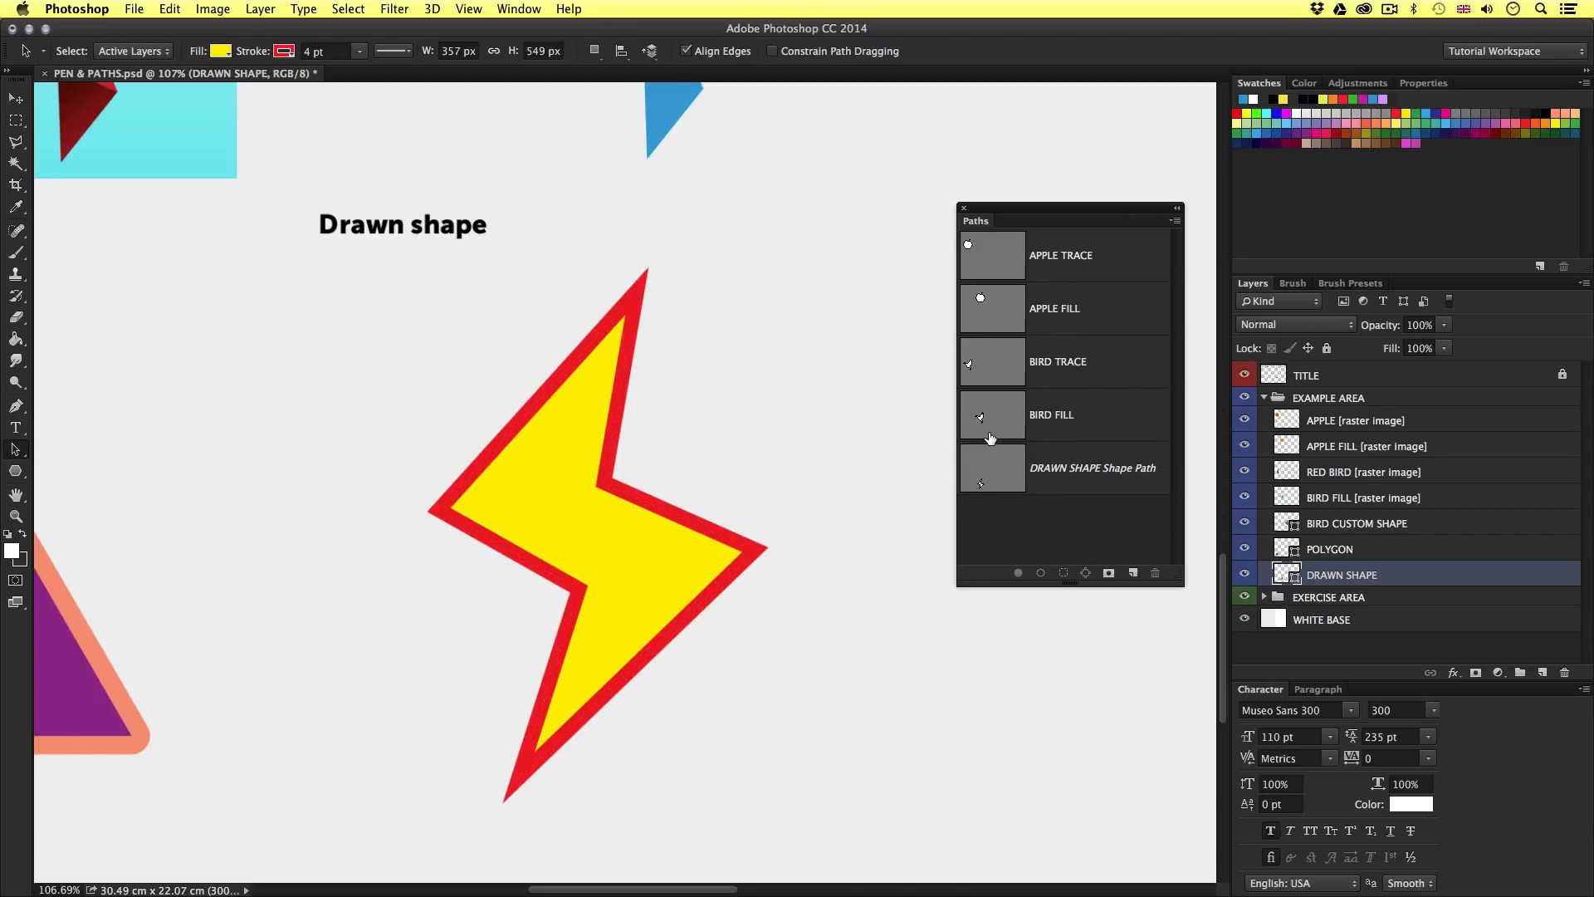
pyautogui.click(988, 475)
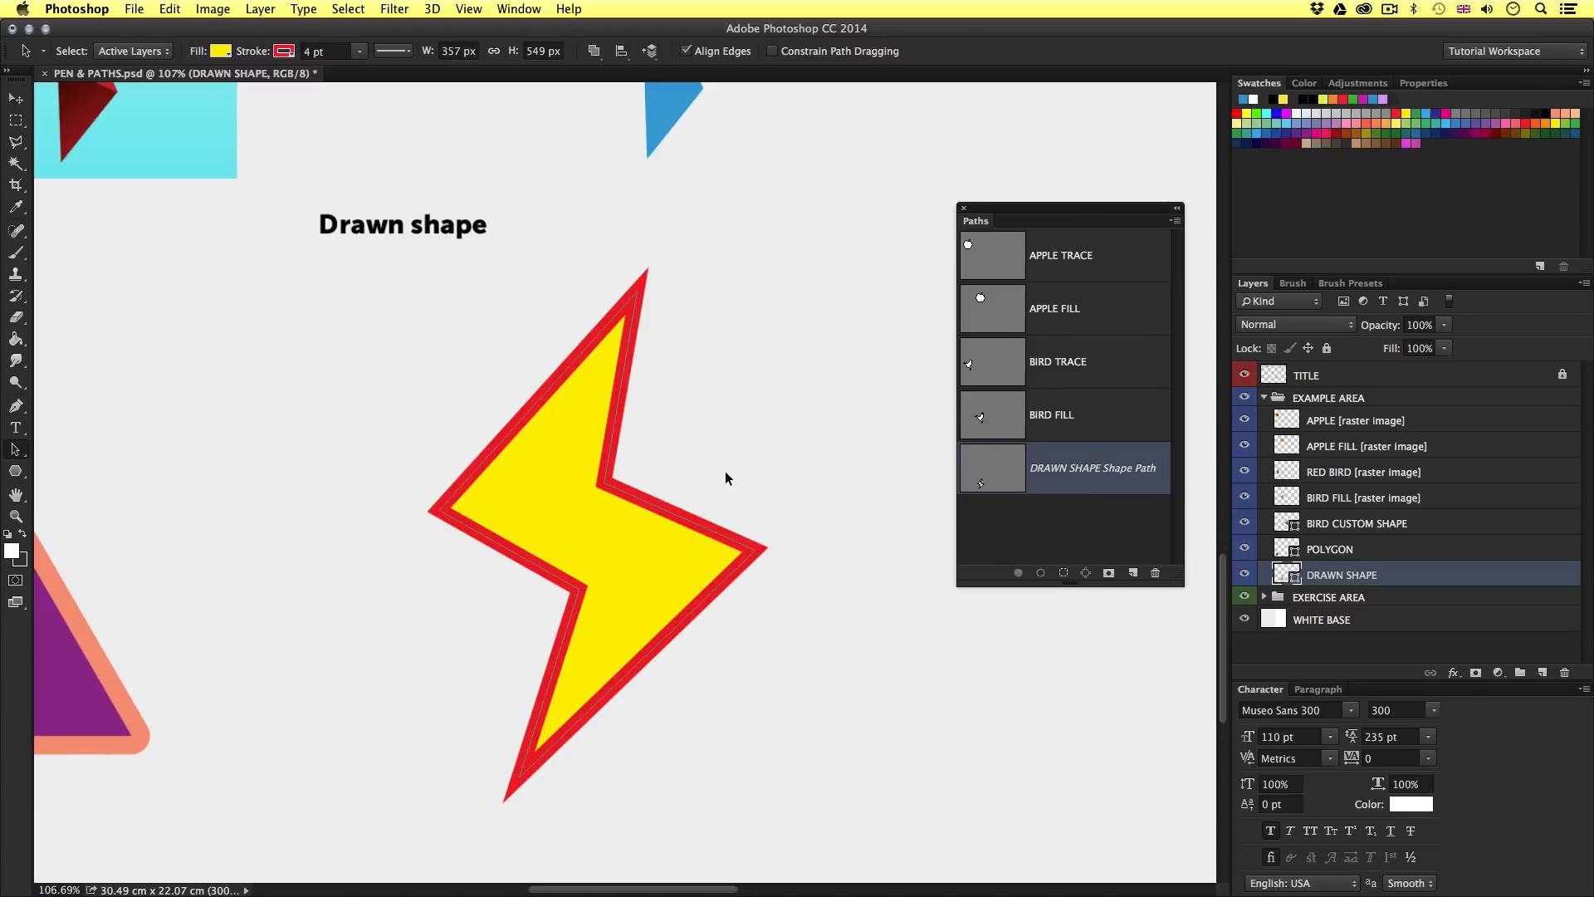
pyautogui.click(711, 454)
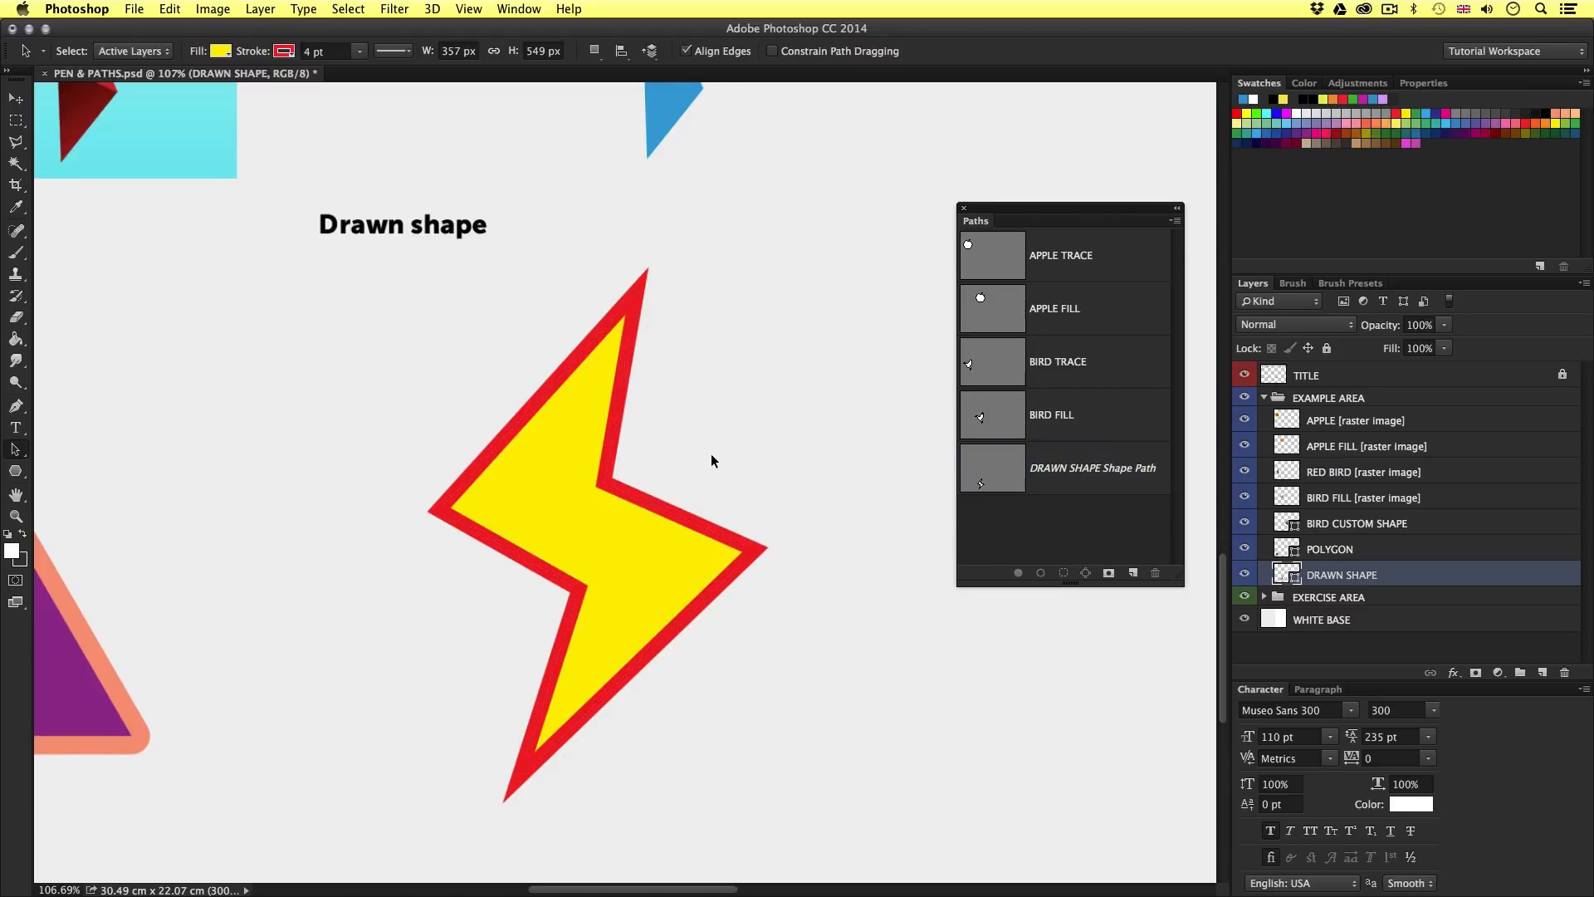
# Review the whole practice page from the example area across to the green bird under Create a path.
pyautogui.moveTo(792, 430); pyautogui.dragTo(625, 540)
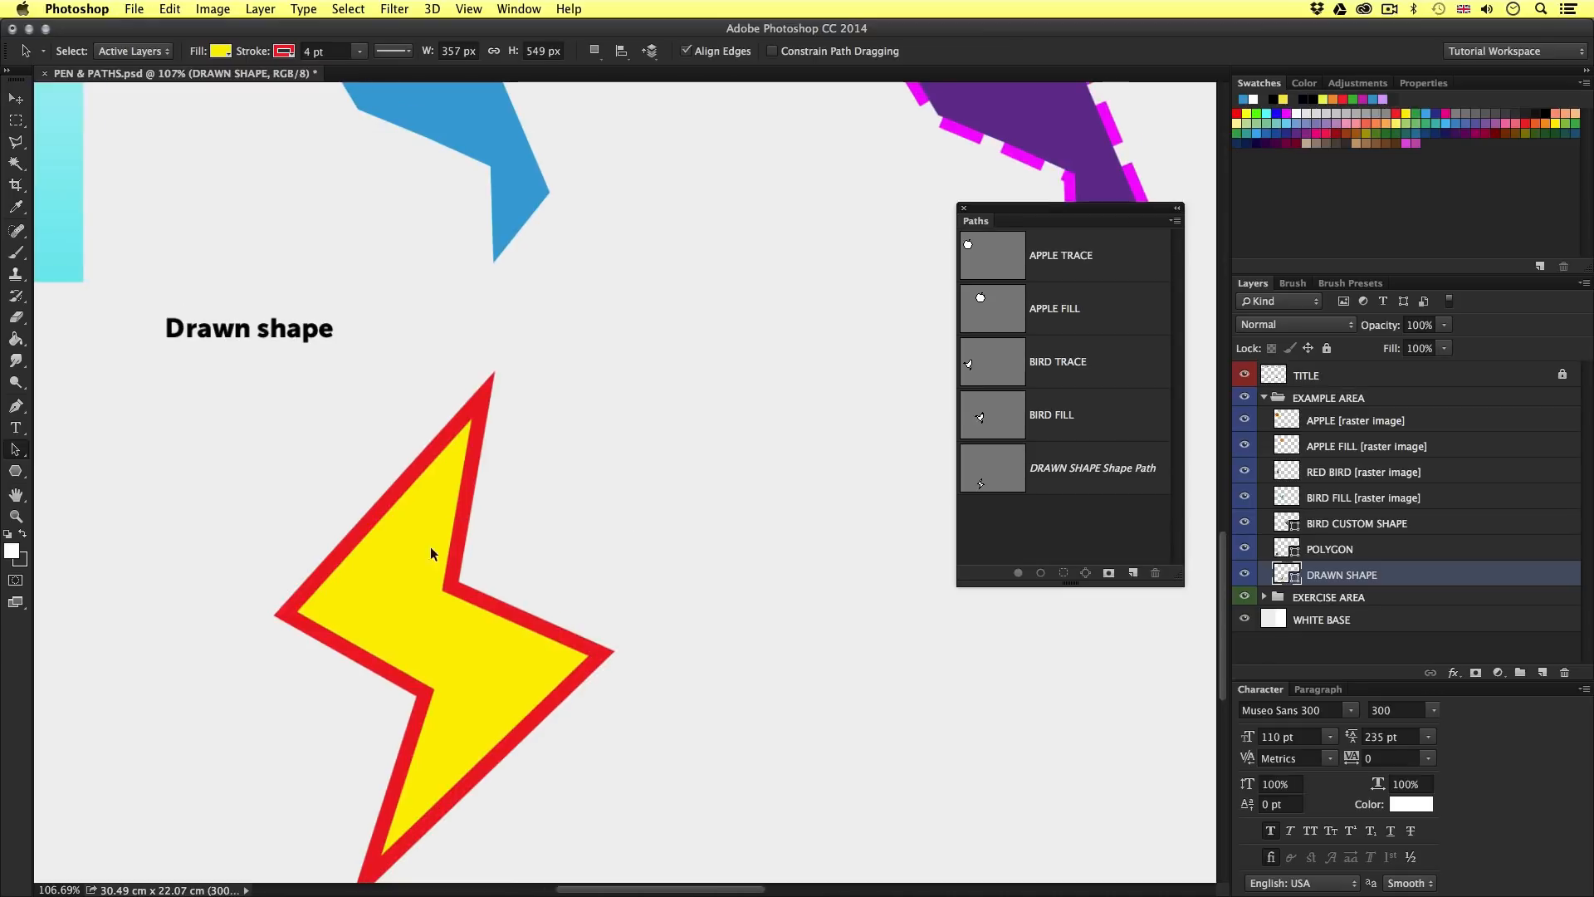
pyautogui.hscroll(3, 554, 558)
pyautogui.scroll(-2, 554, 558)
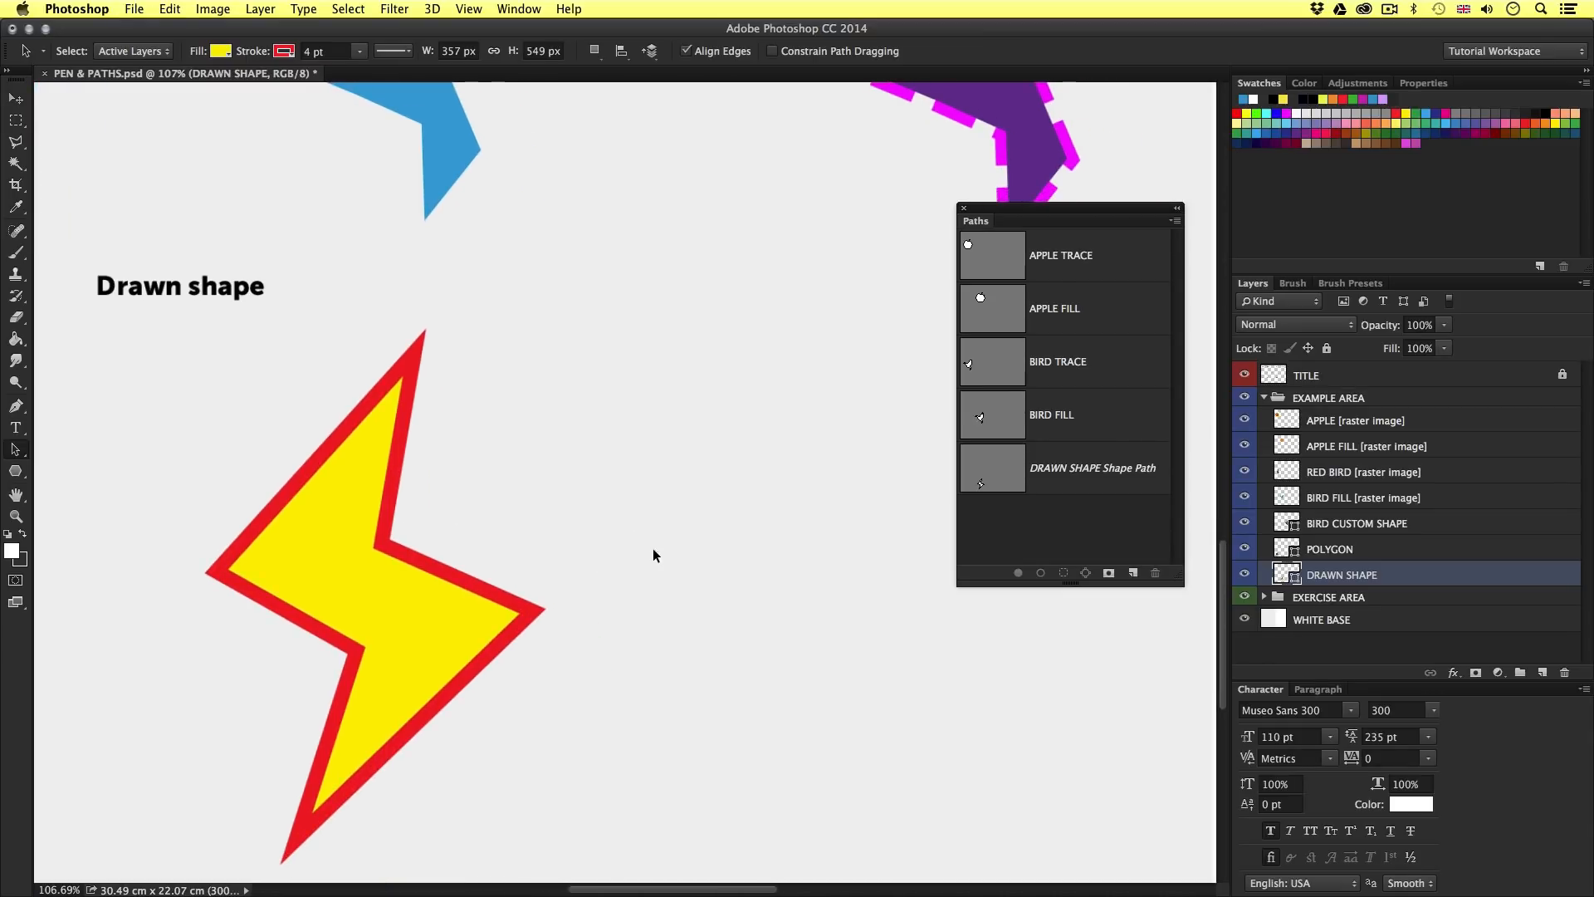
pyautogui.scroll(-5, 664, 555)
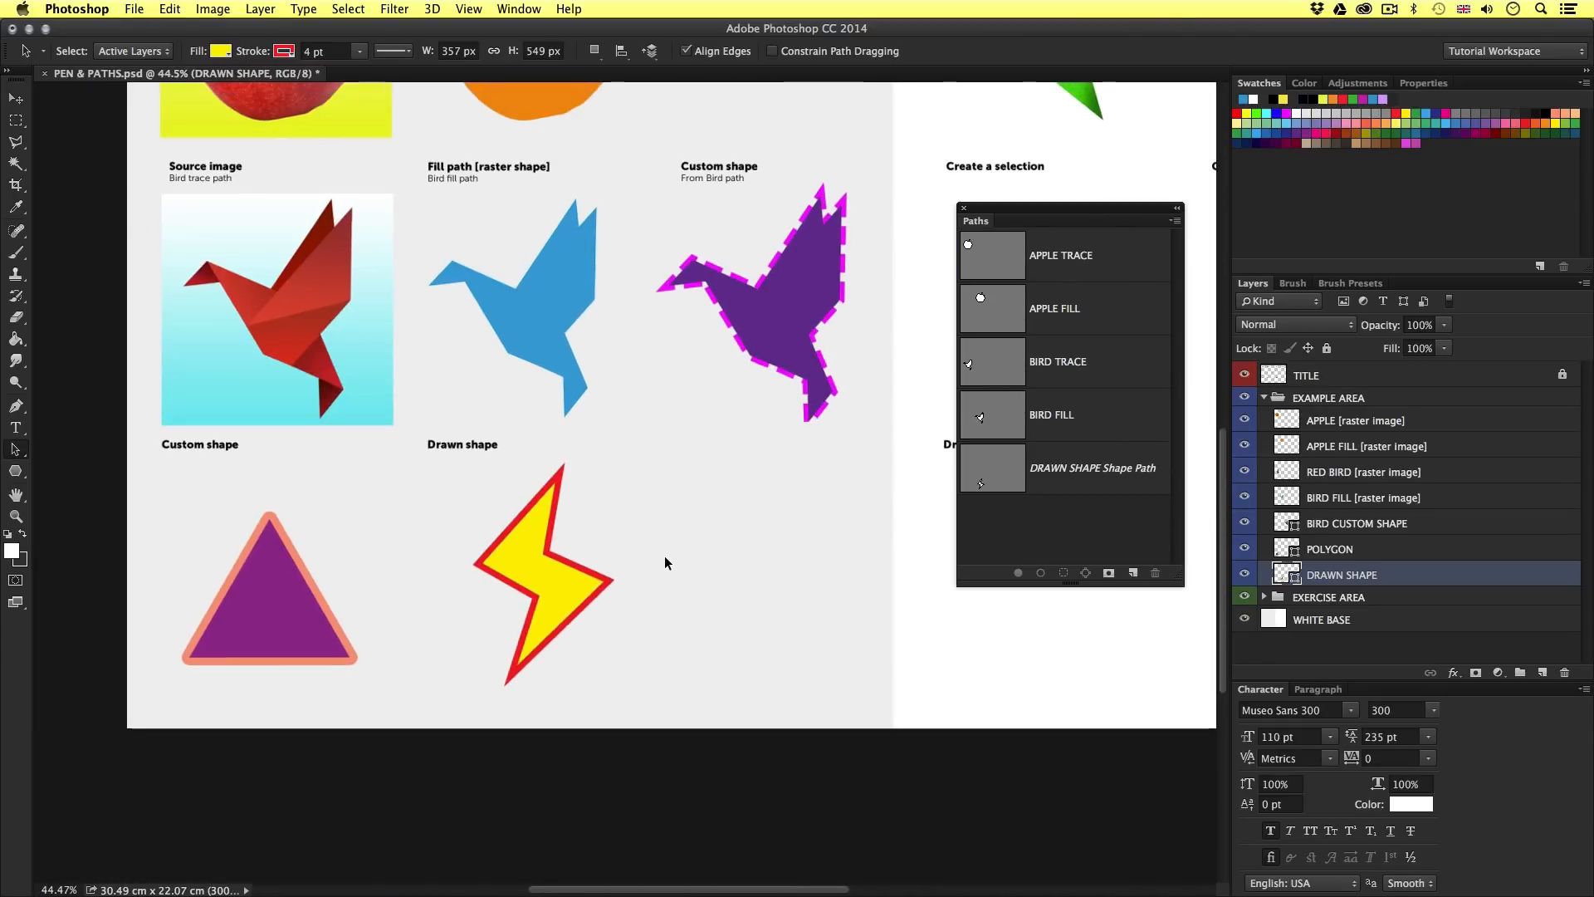
pyautogui.scroll(-3, 668, 567)
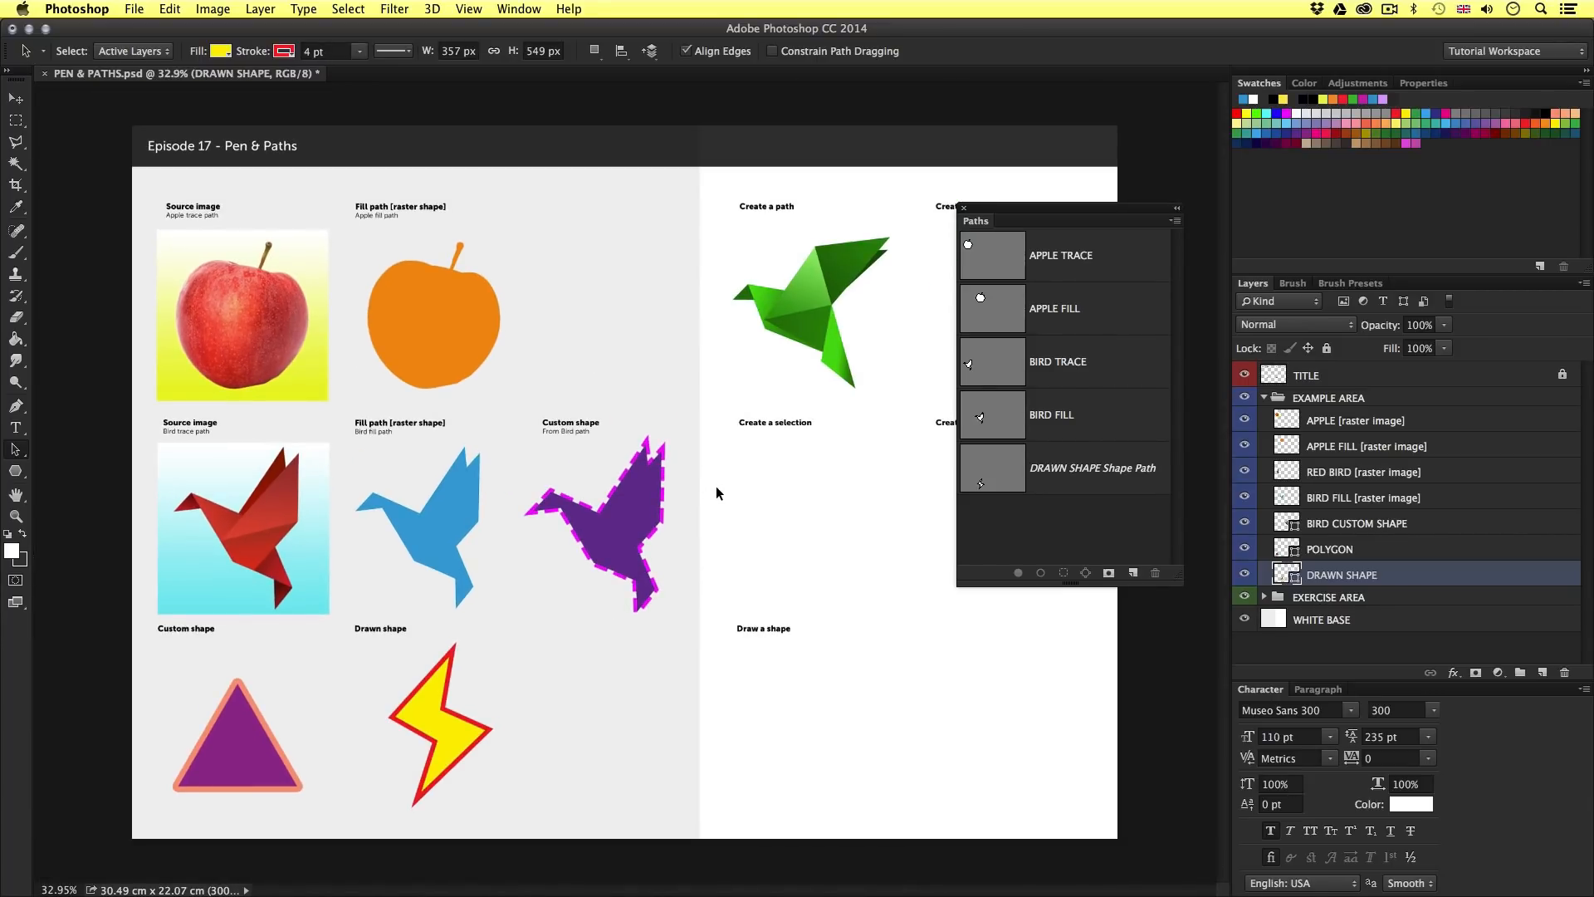
pyautogui.scroll(3, 749, 430)
pyautogui.scroll(3, 749, 431)
pyautogui.moveTo(679, 433); pyautogui.dragTo(385, 598)
pyautogui.scroll(1, 607, 462)
pyautogui.scroll(1, 605, 462)
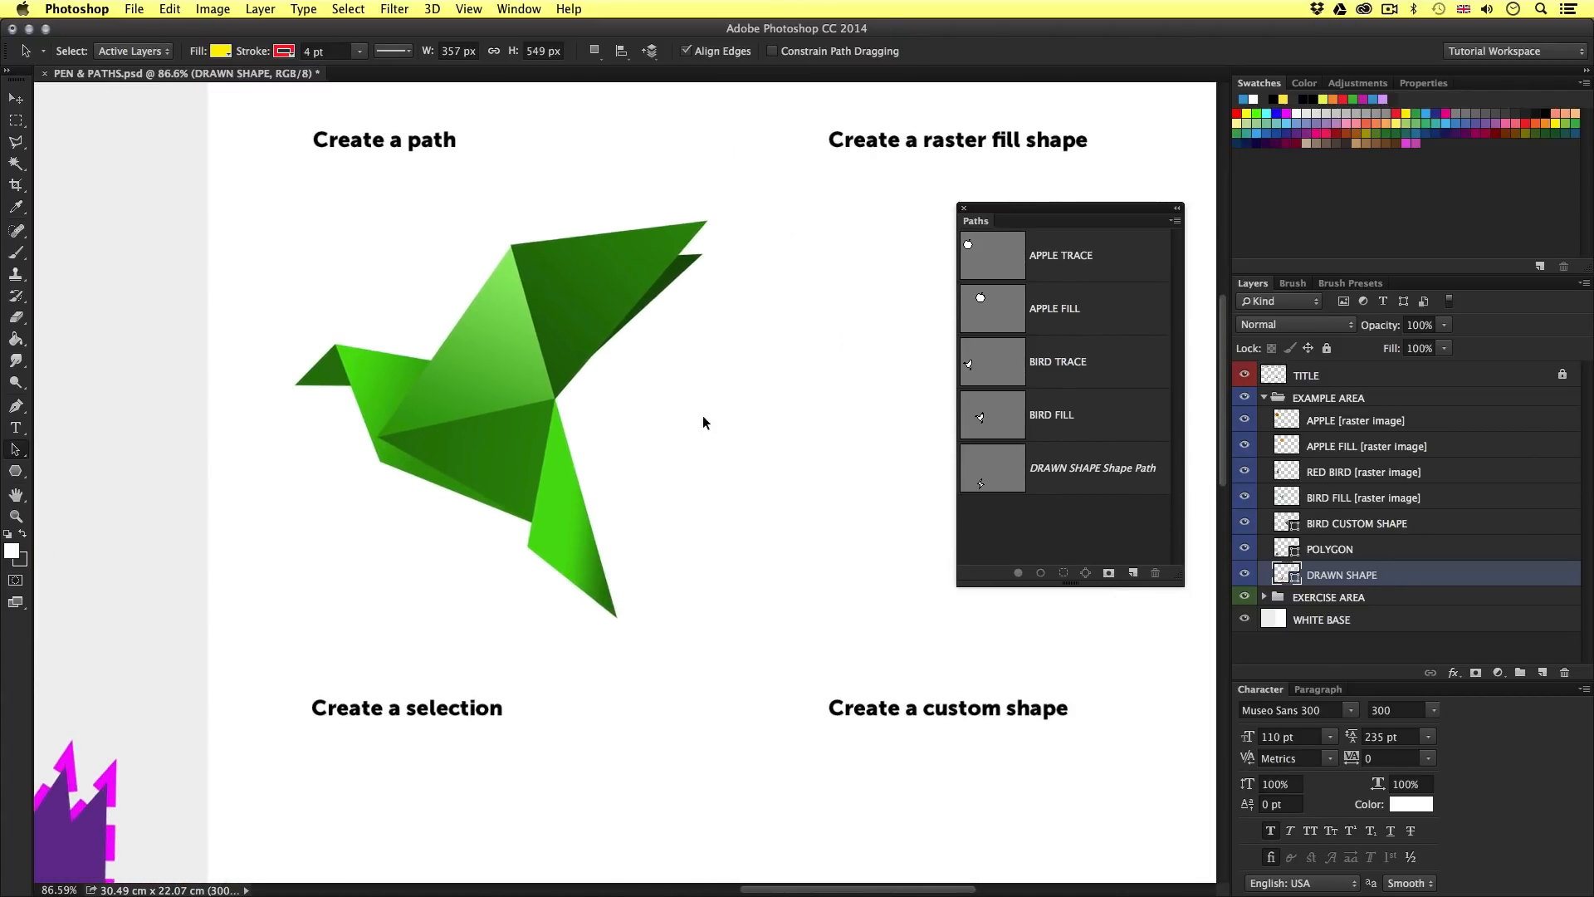
pyautogui.moveTo(701, 420); pyautogui.dragTo(745, 472)
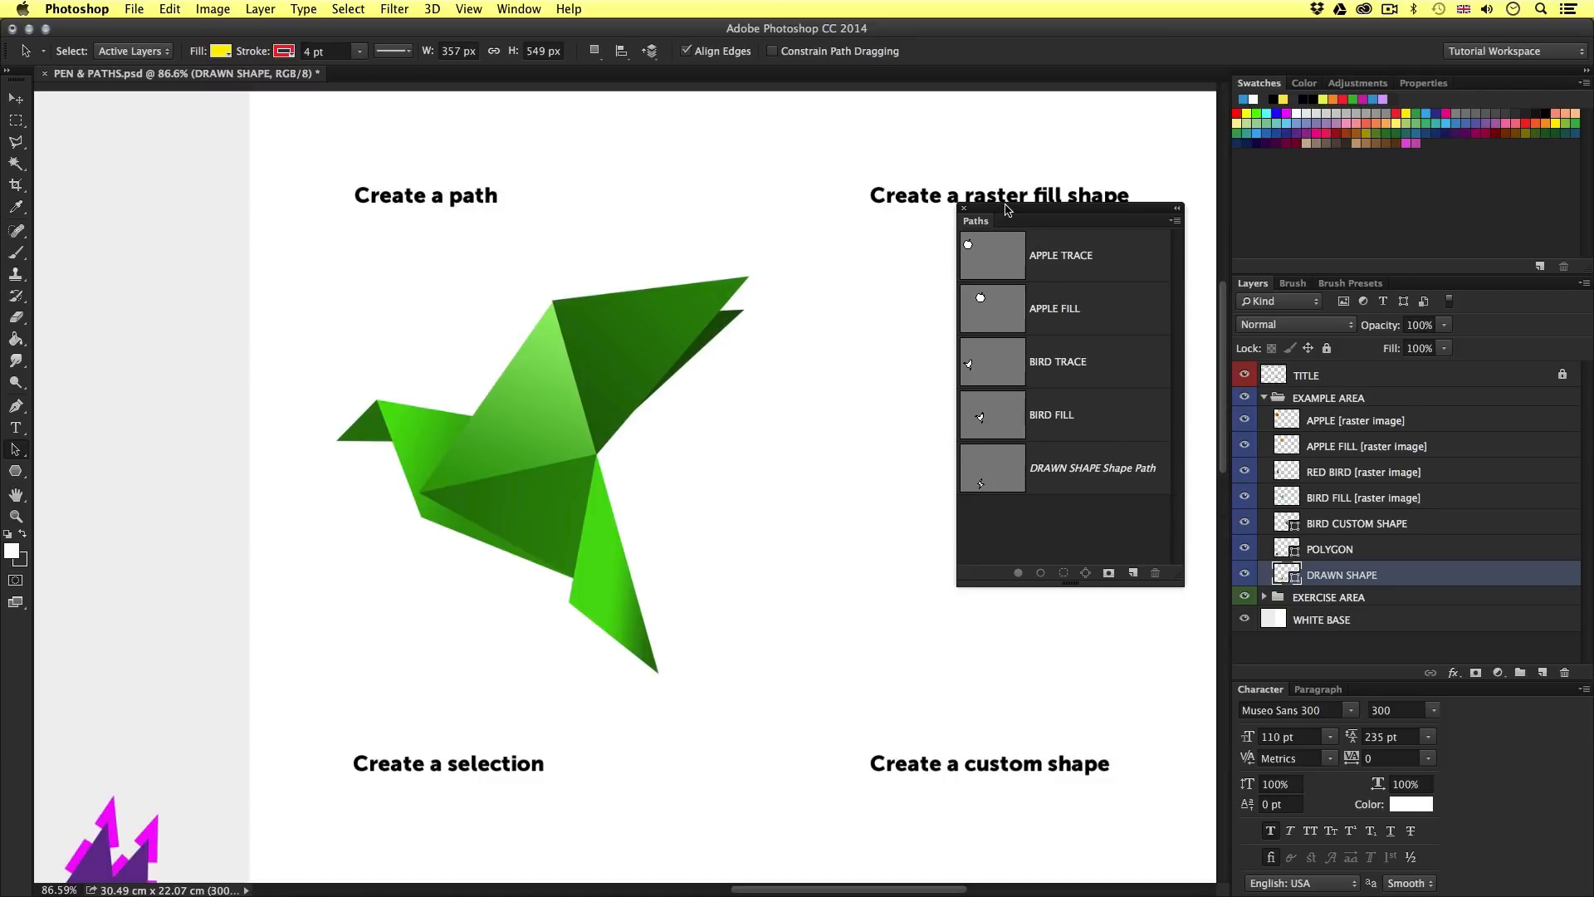
# Collapse the EXAMPLE AREA layer group, and expand and select the EXERCISE AREA group.
pyautogui.moveTo(1007, 209); pyautogui.dragTo(1028, 230)
pyautogui.moveTo(722, 451)
pyautogui.mouseDown()
pyautogui.moveTo(751, 468)
pyautogui.moveTo(729, 471)
pyautogui.mouseUp()
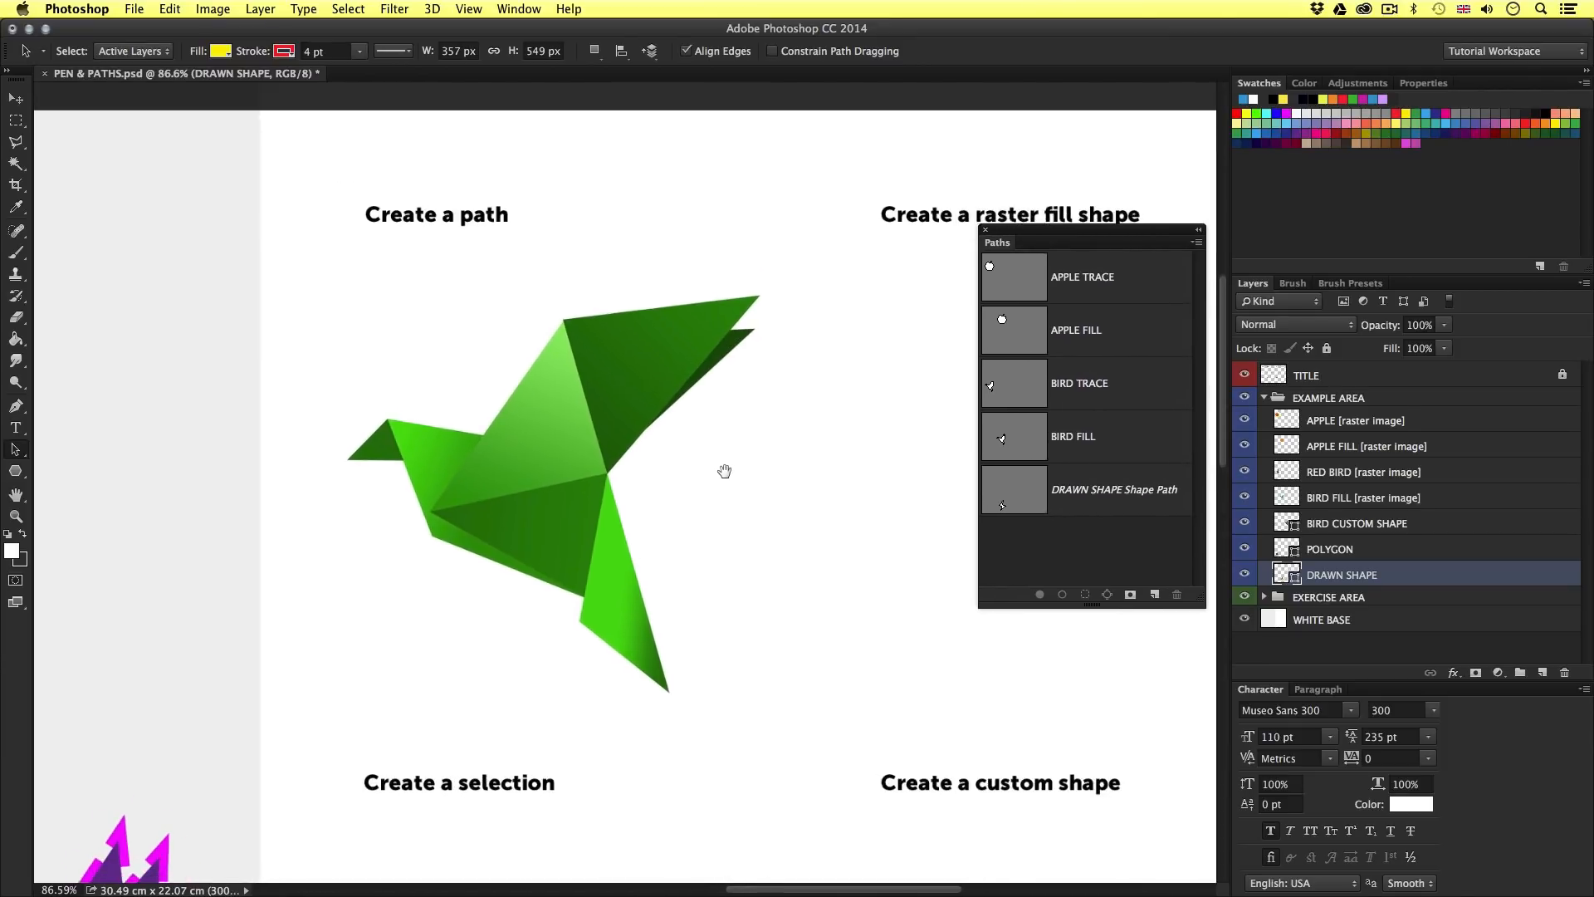
pyautogui.click(1265, 401)
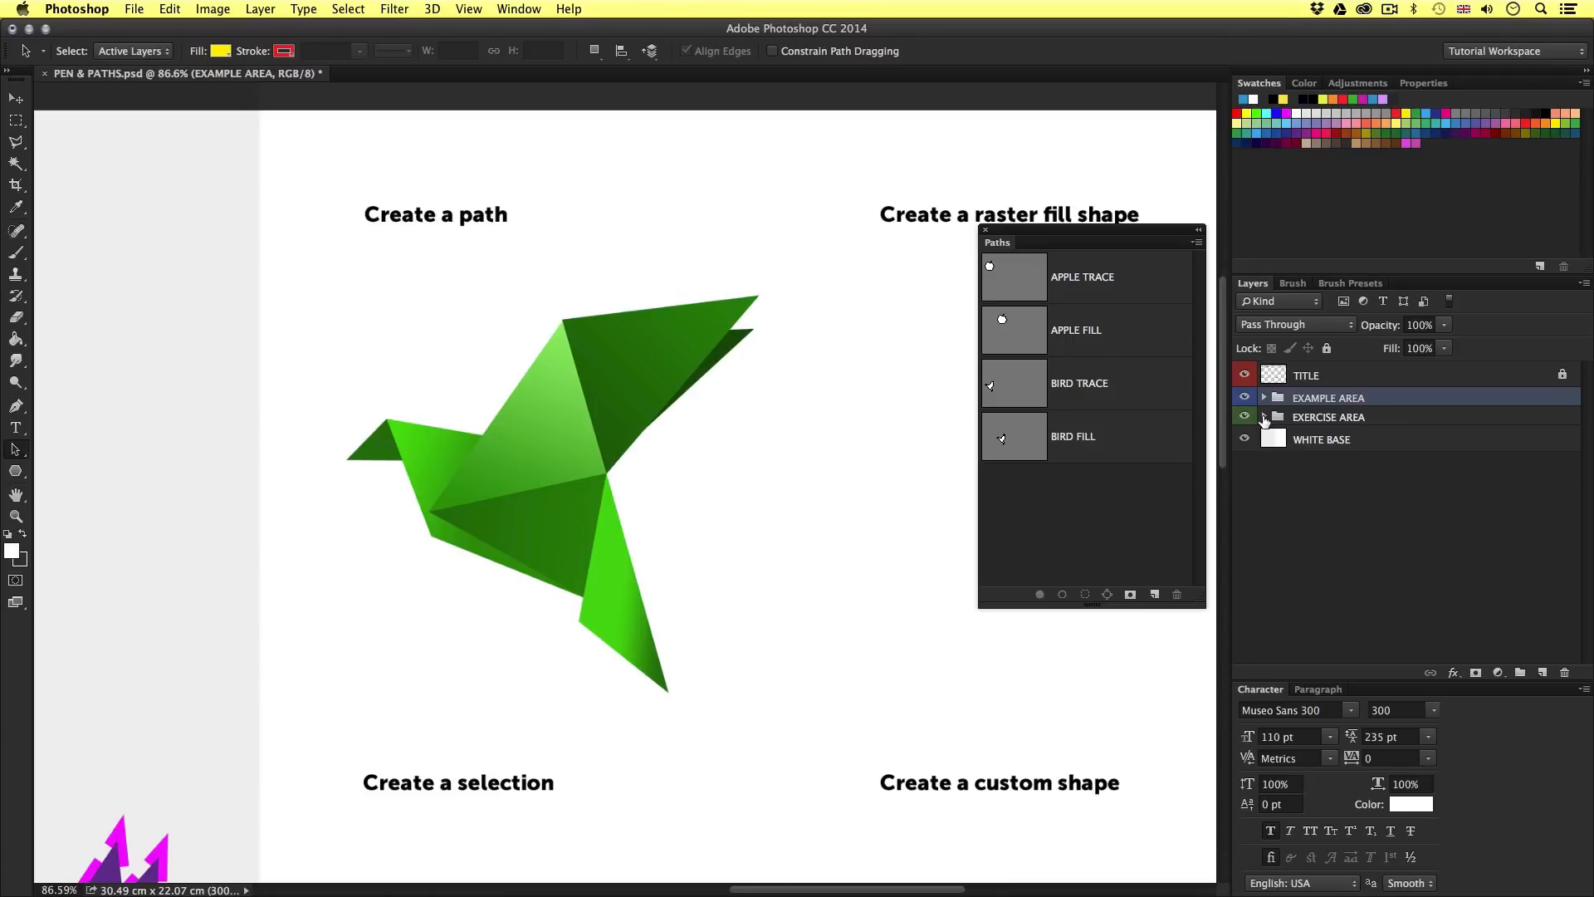
pyautogui.click(1264, 418)
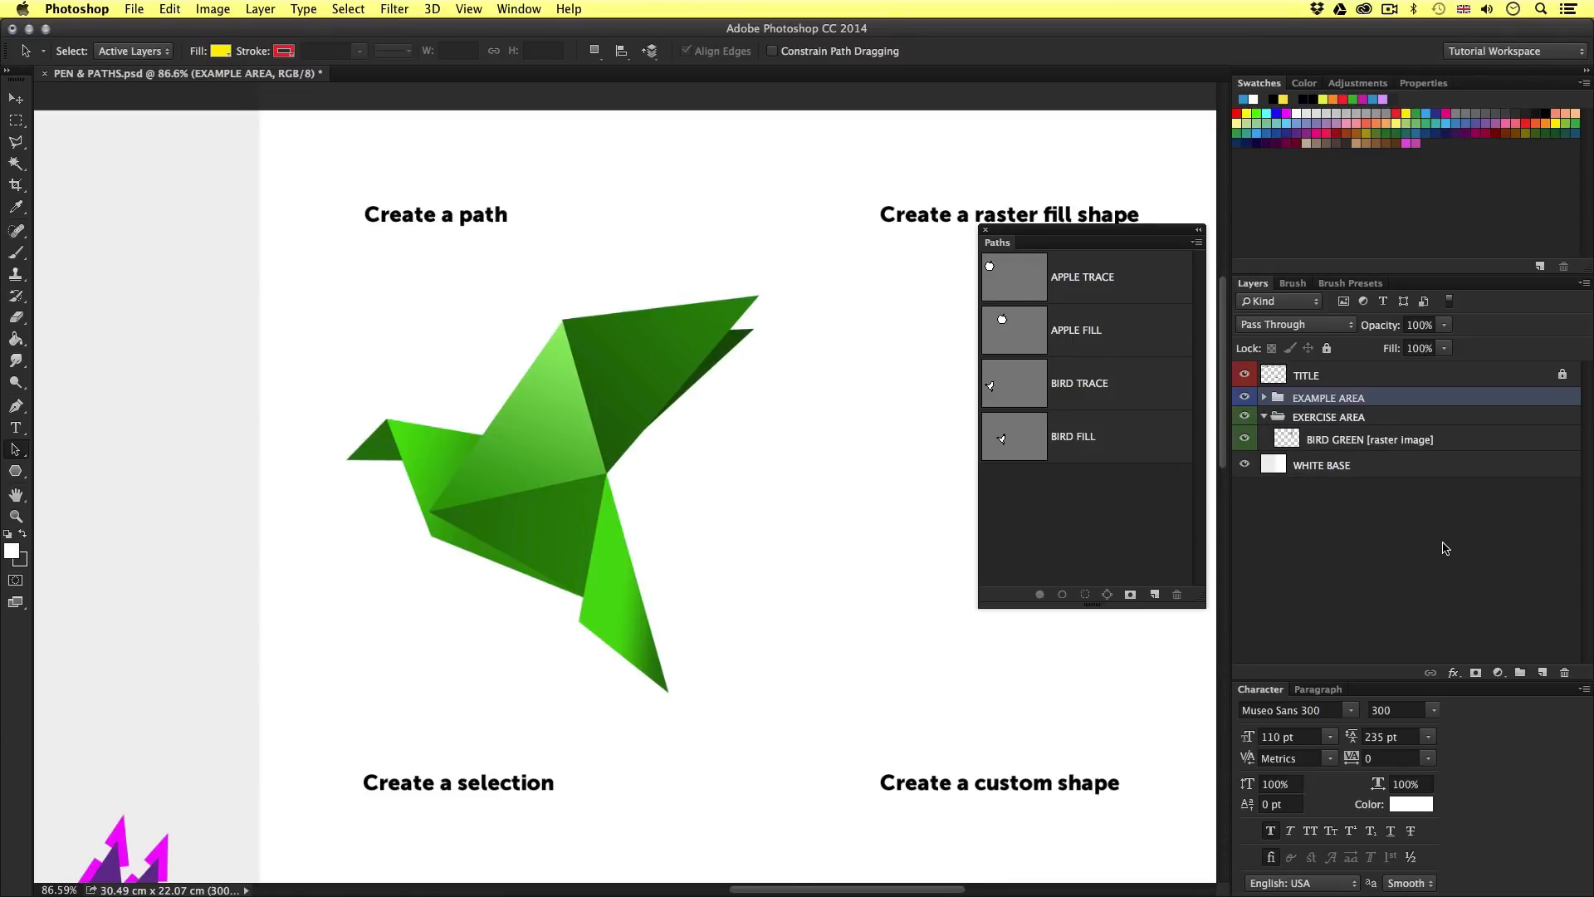
pyautogui.click(1357, 419)
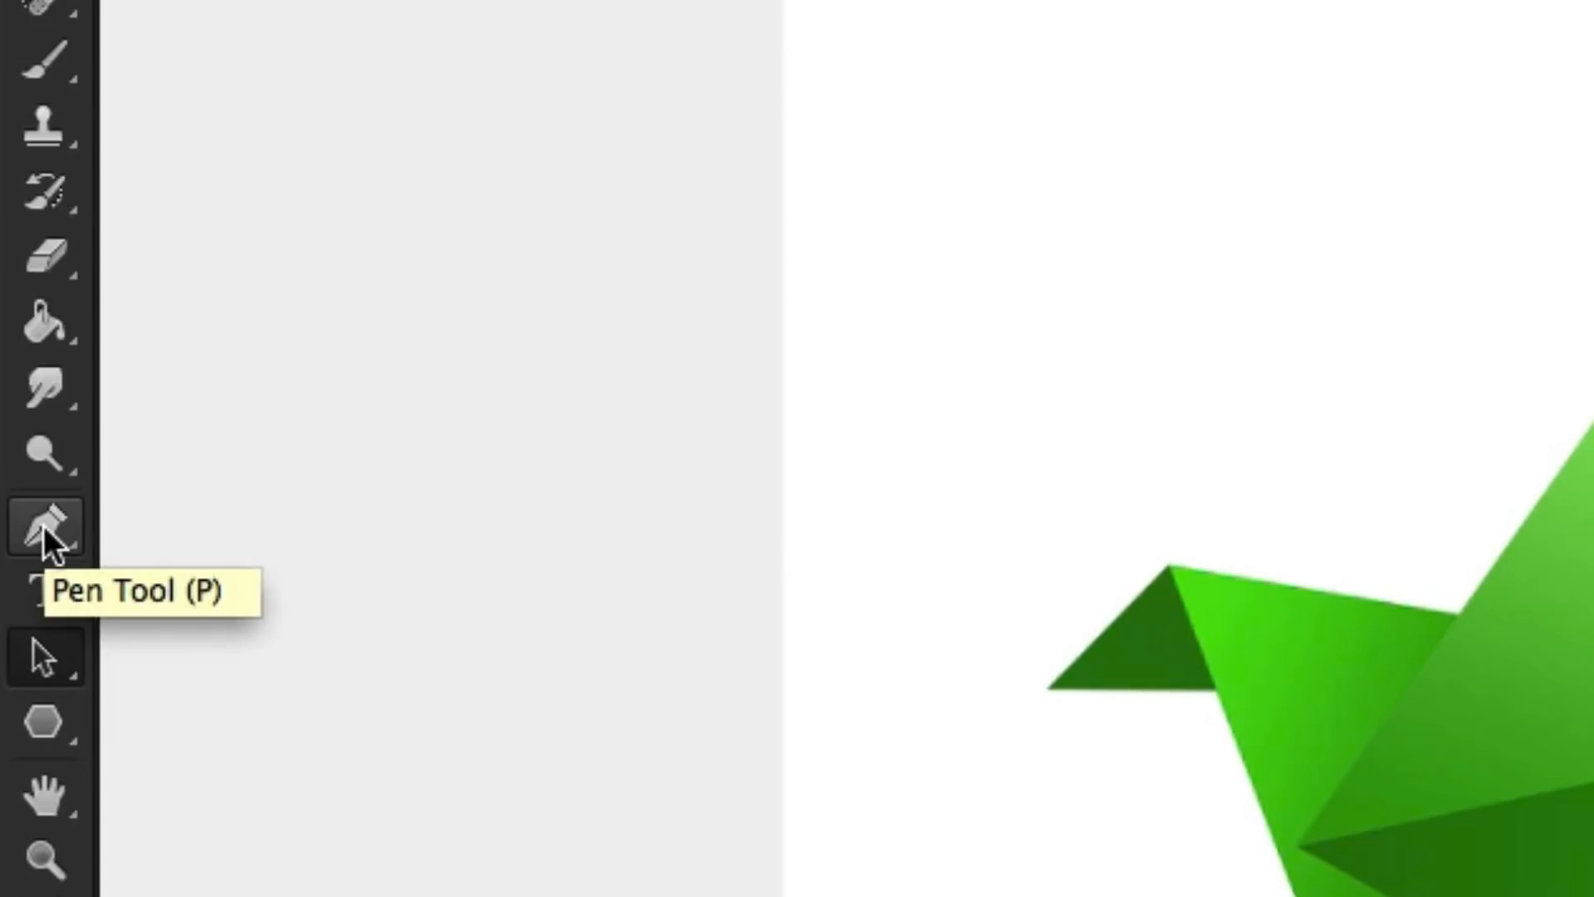
# Activate the Pen Tool in Path mode for tracing the green bird.
pyautogui.click(43, 526)
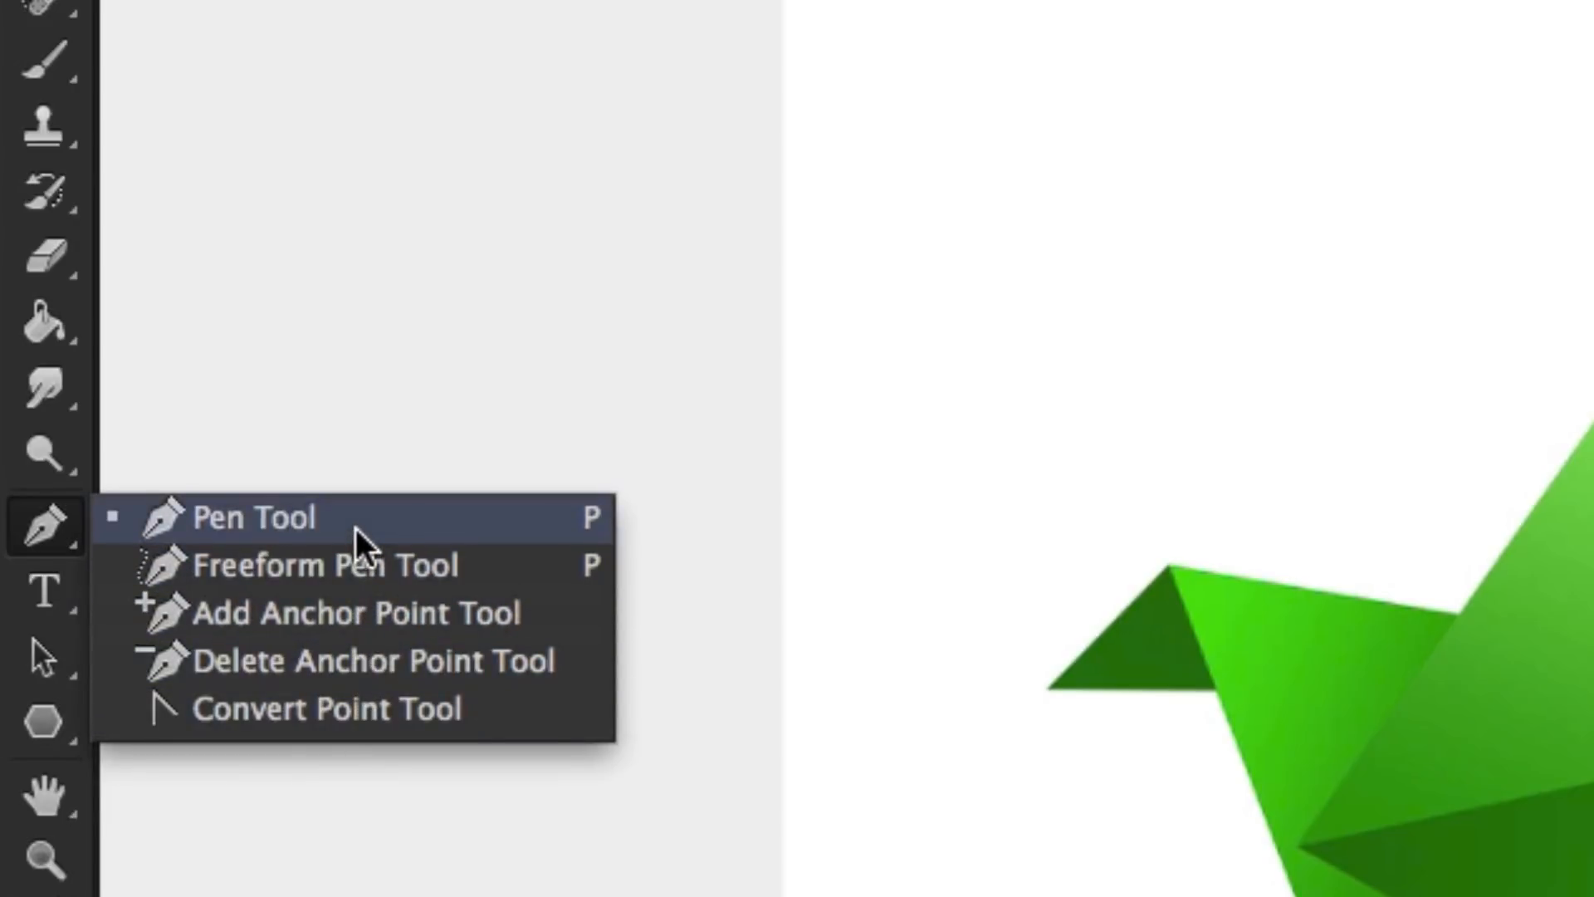
pyautogui.click(237, 535)
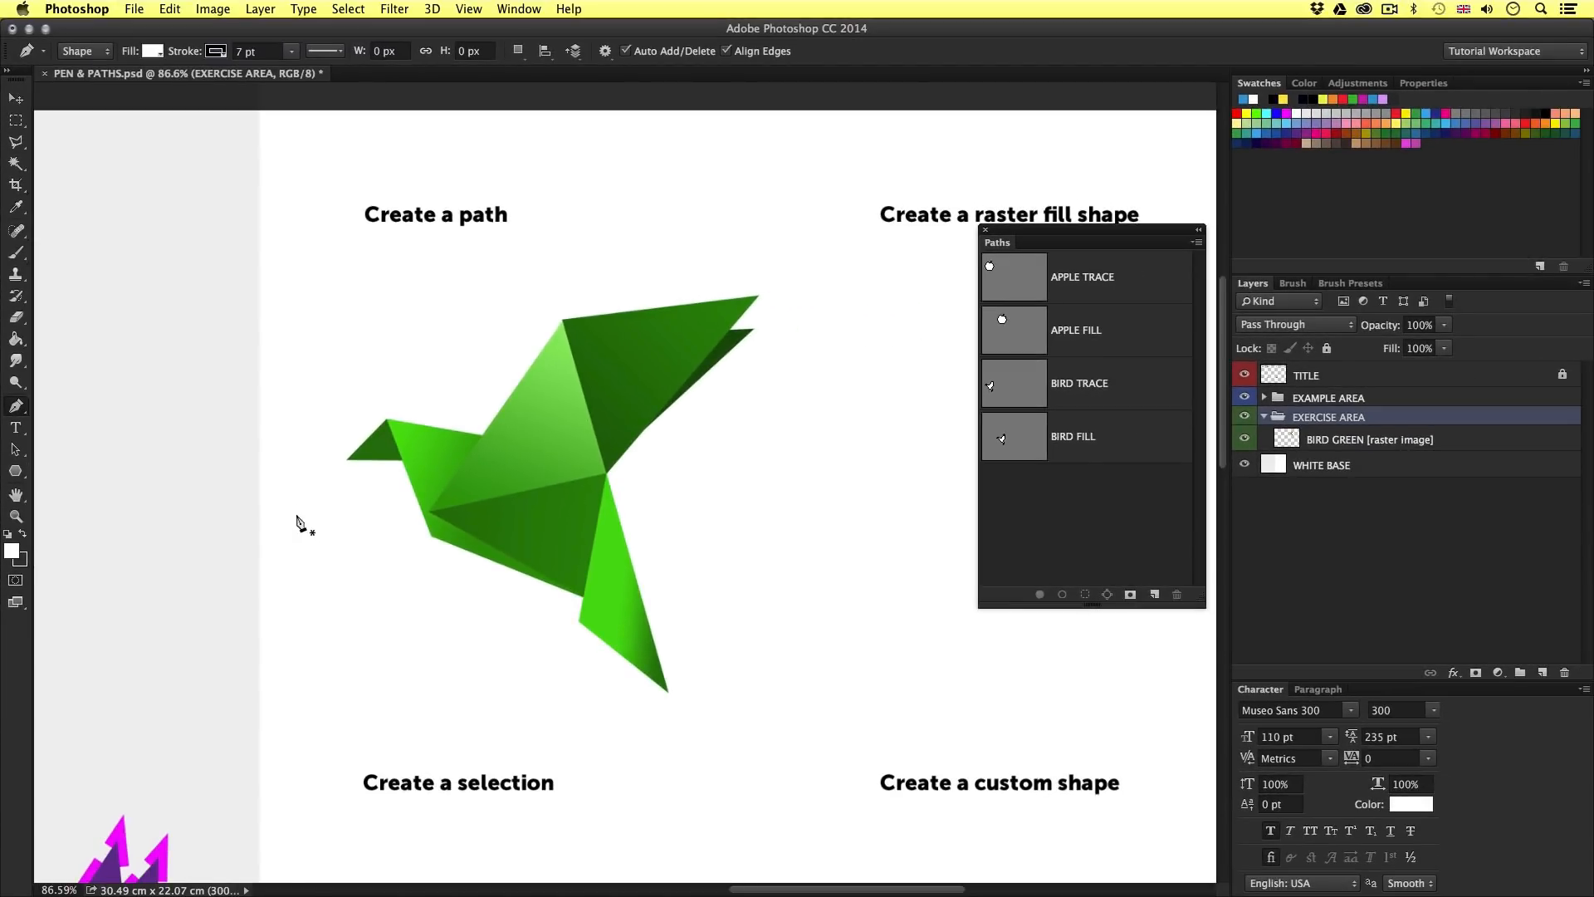
pyautogui.scroll(1, 321, 537)
pyautogui.scroll(5, 320, 537)
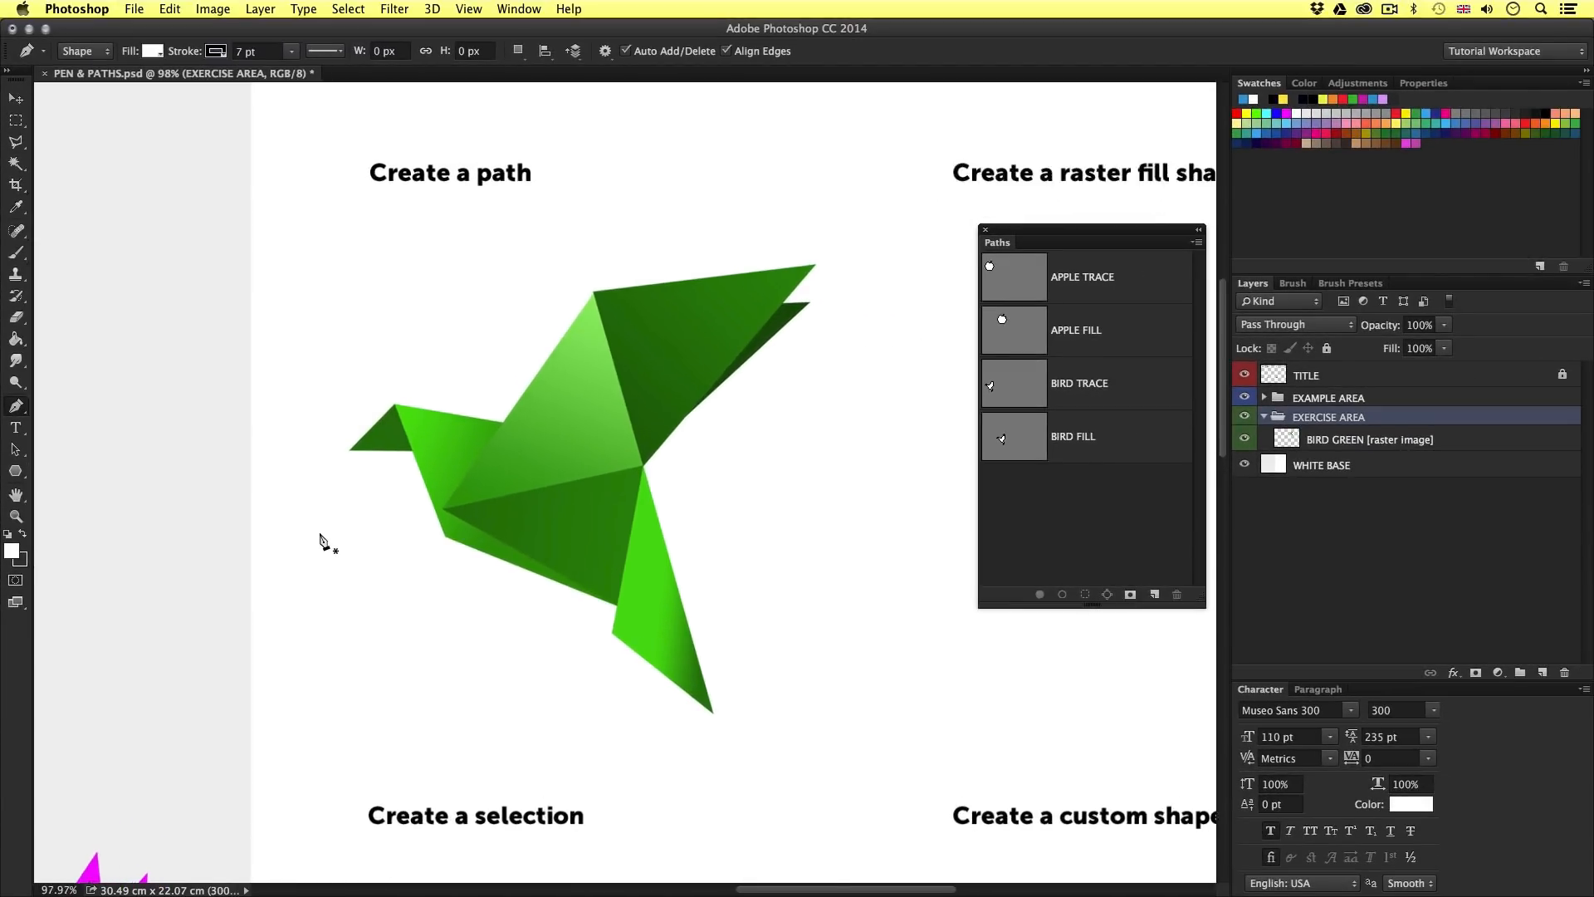
pyautogui.moveTo(548, 364); pyautogui.dragTo(418, 391)
pyautogui.scroll(1, 420, 517)
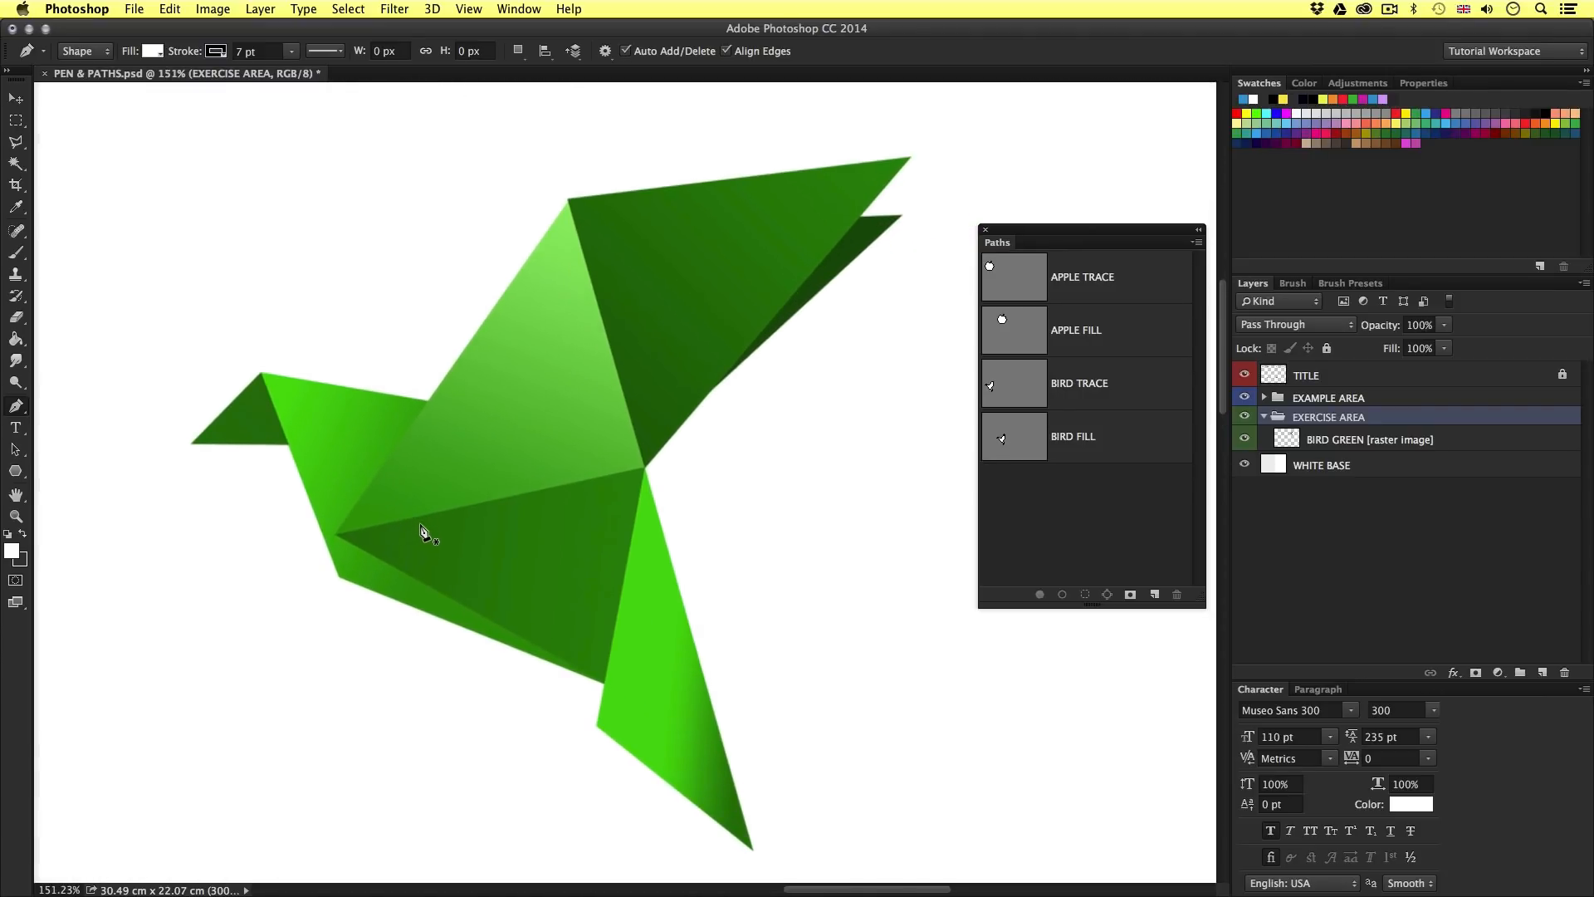
pyautogui.scroll(1, 515, 521)
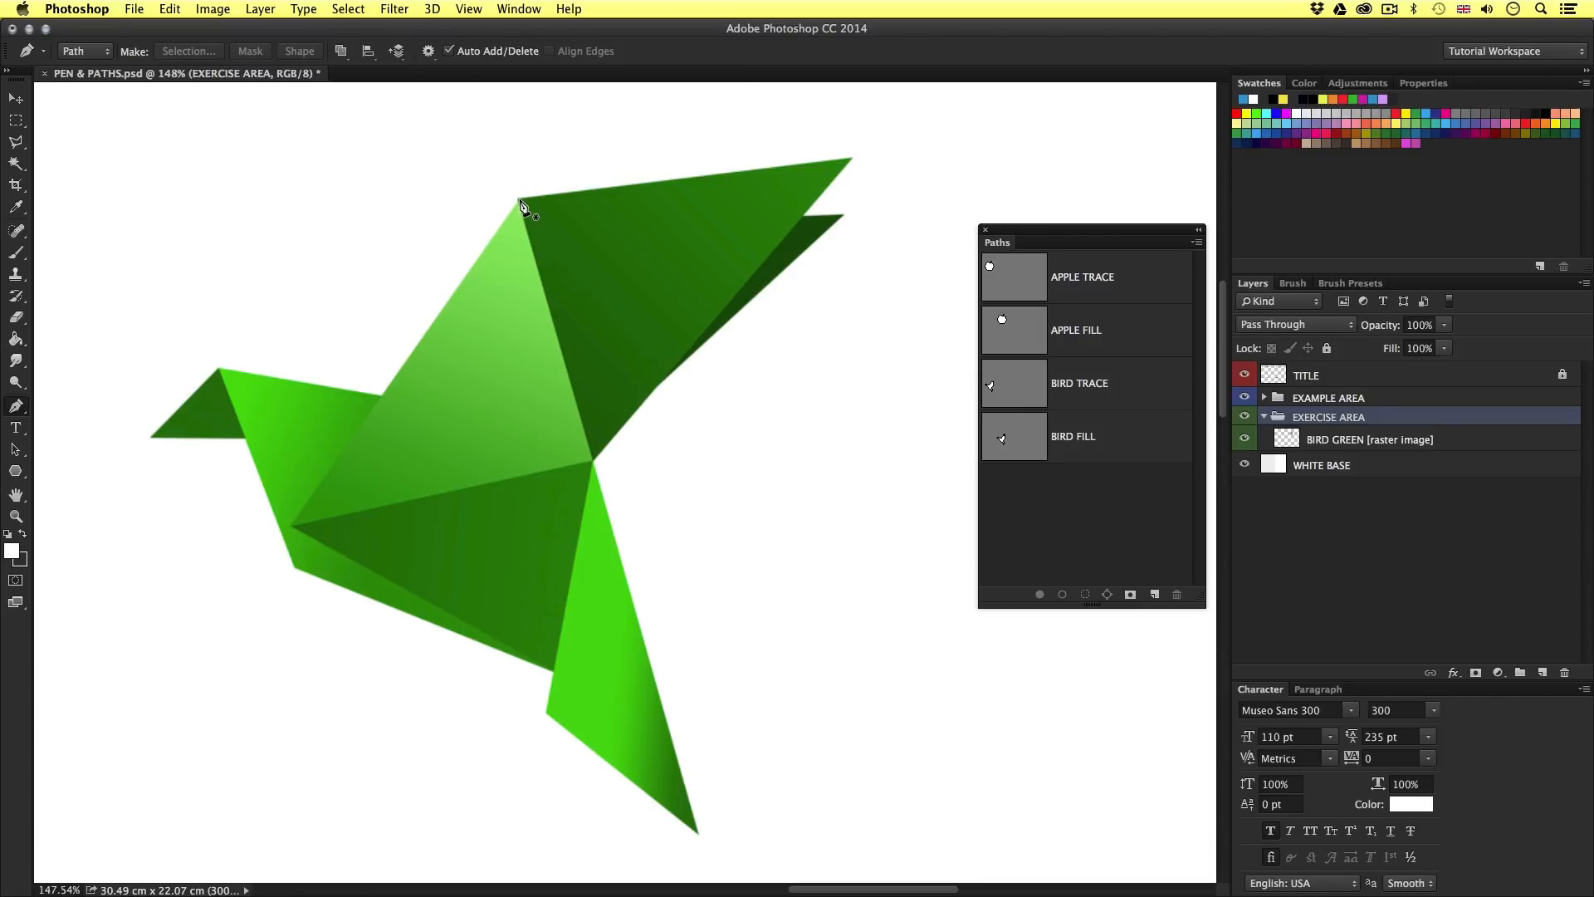
# Start a path at the peak of the green bird's wing and trace both wing tips down the rear edge.
pyautogui.click(519, 200)
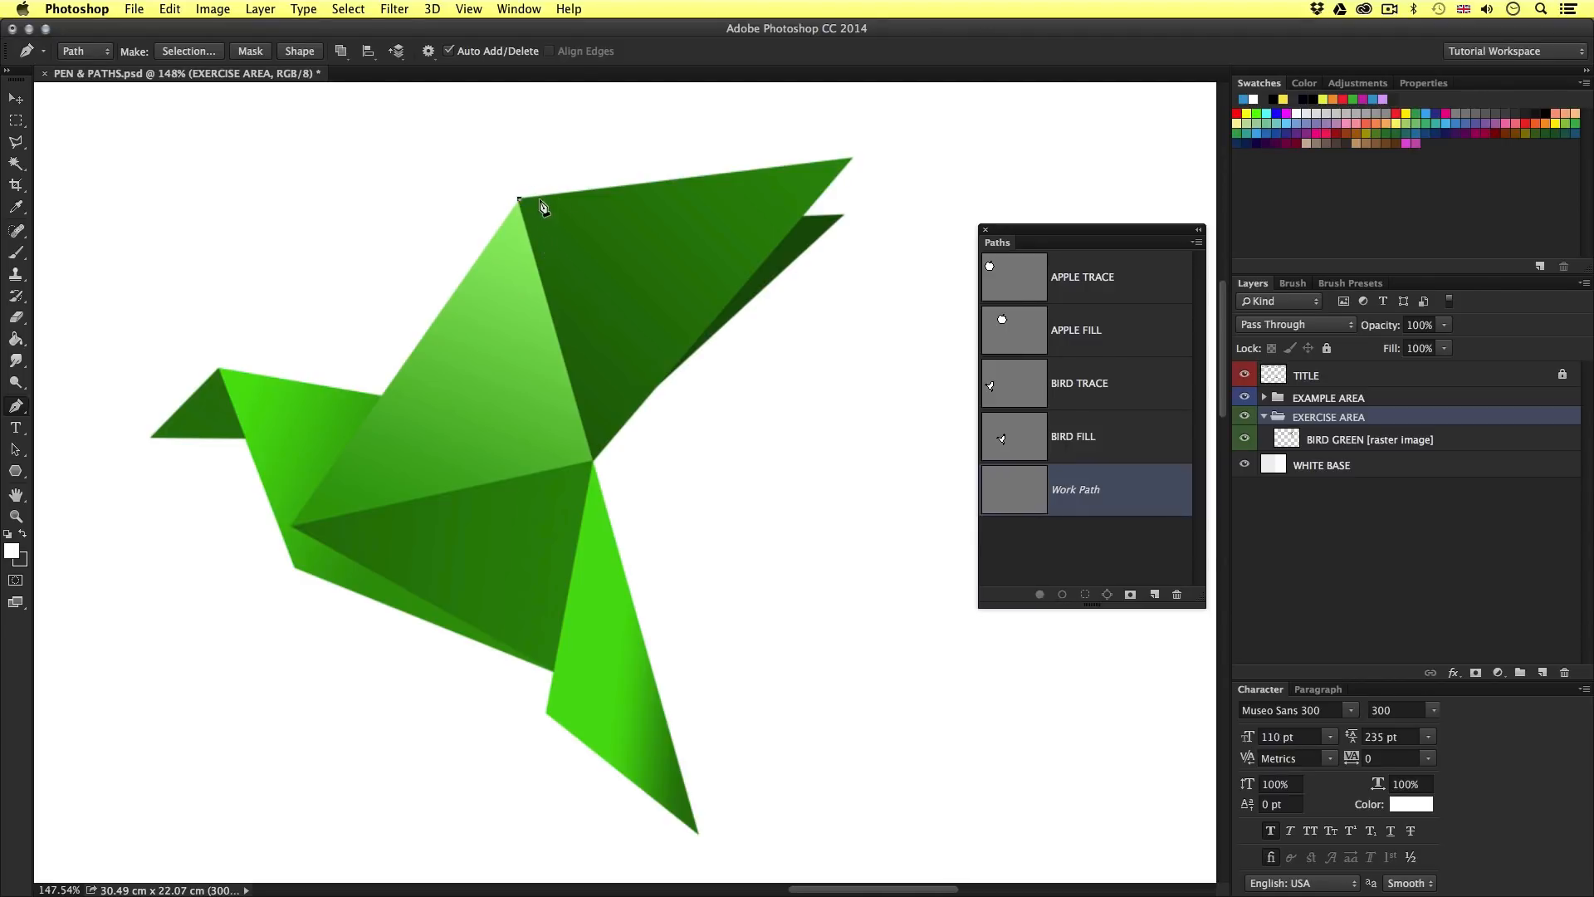
pyautogui.click(853, 158)
pyautogui.click(803, 216)
pyautogui.click(845, 214)
pyautogui.click(658, 386)
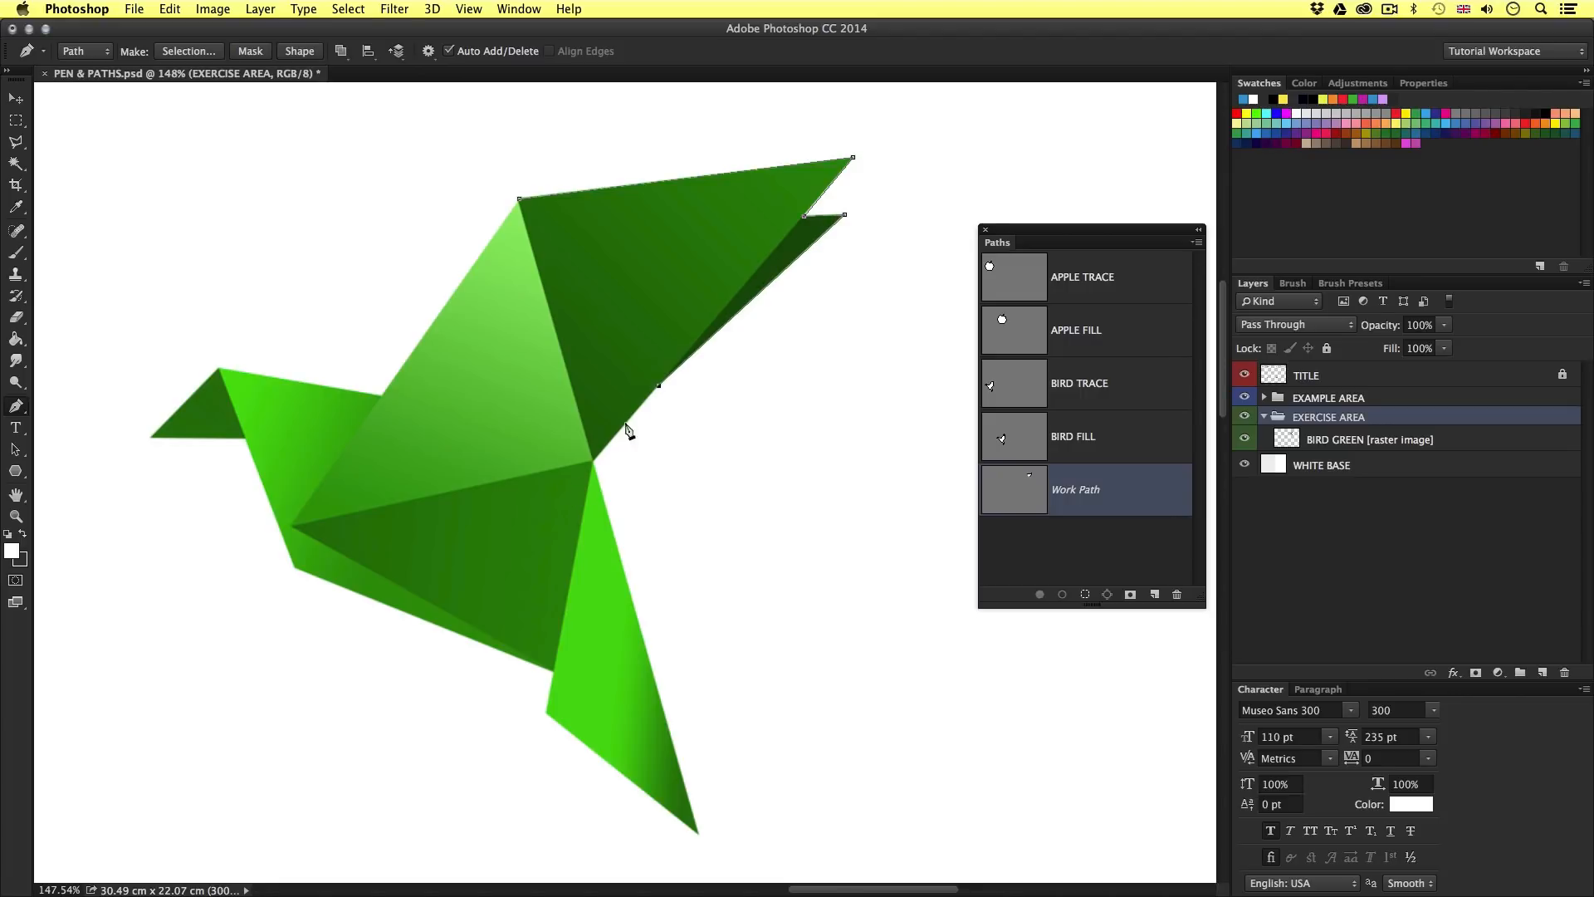
# Continue the path from the wing base around the tail and along the belly to the chest corner.
pyautogui.click(593, 461)
pyautogui.click(700, 834)
pyautogui.click(547, 711)
pyautogui.click(553, 671)
pyautogui.click(295, 568)
# Trace the throat, beak, head and neck, and close the path at its starting anchor point on the wing peak.
pyautogui.click(244, 438)
pyautogui.click(151, 438)
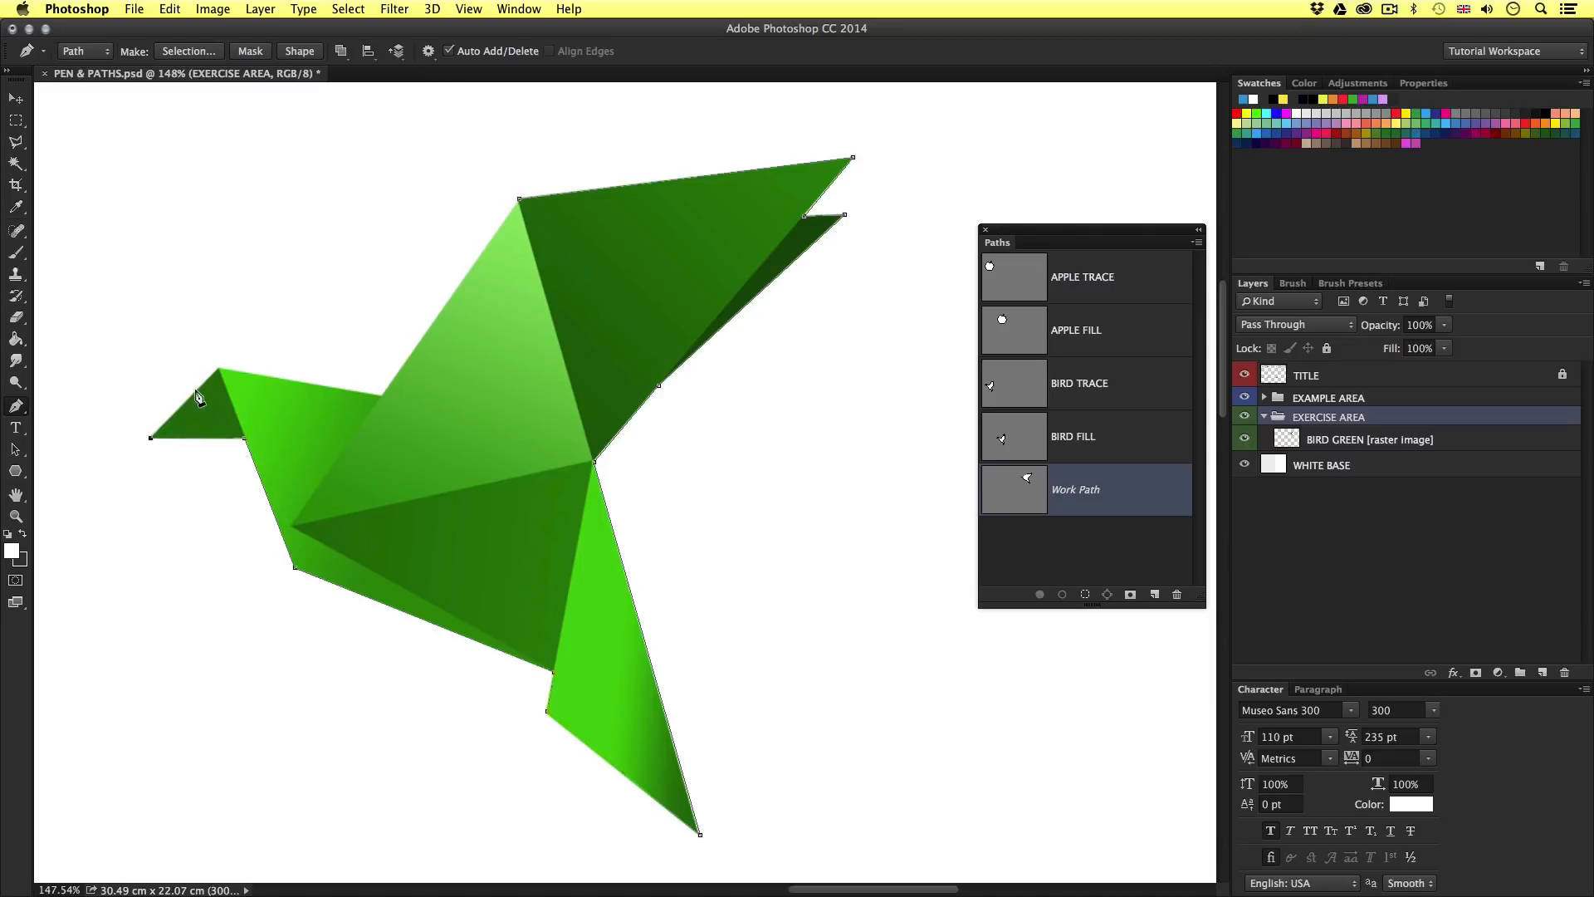
pyautogui.click(219, 368)
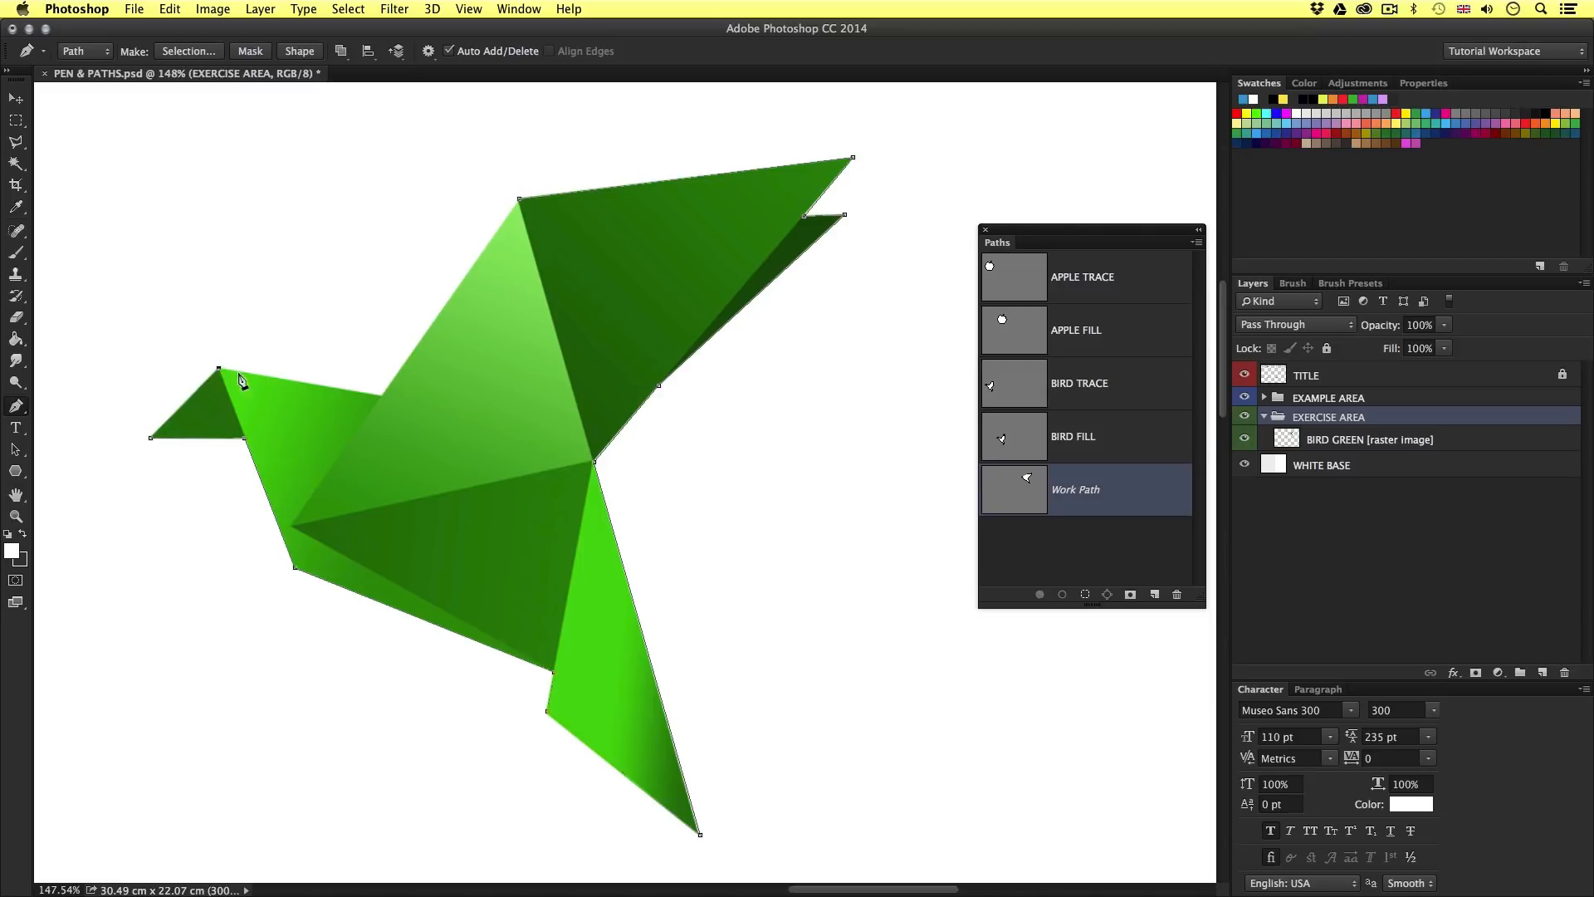
pyautogui.click(382, 397)
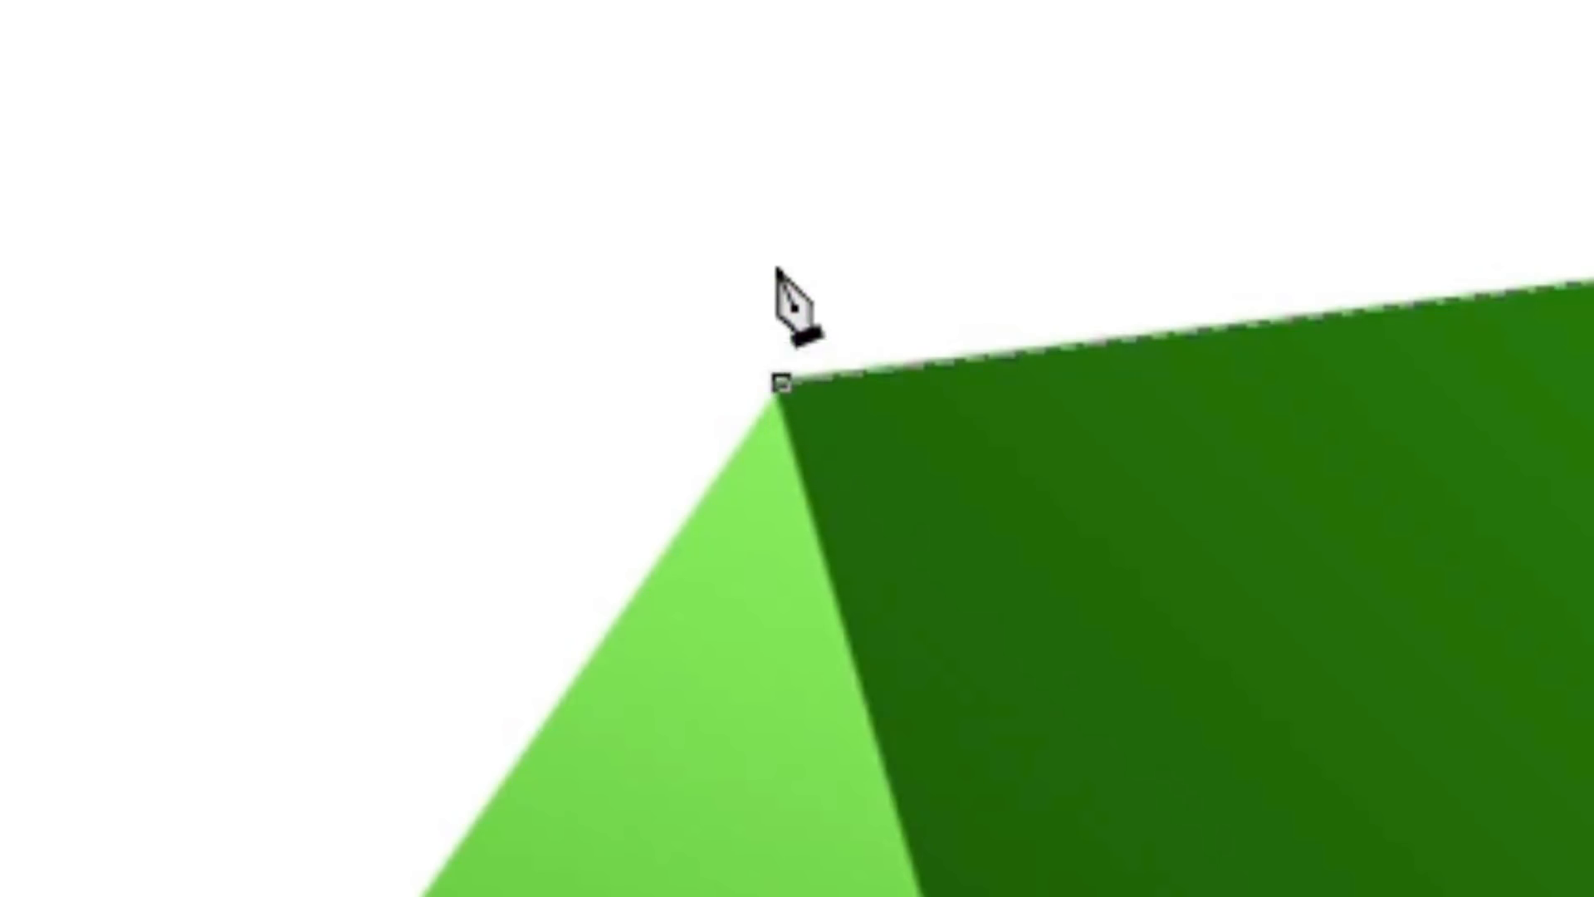
pyautogui.click(777, 380)
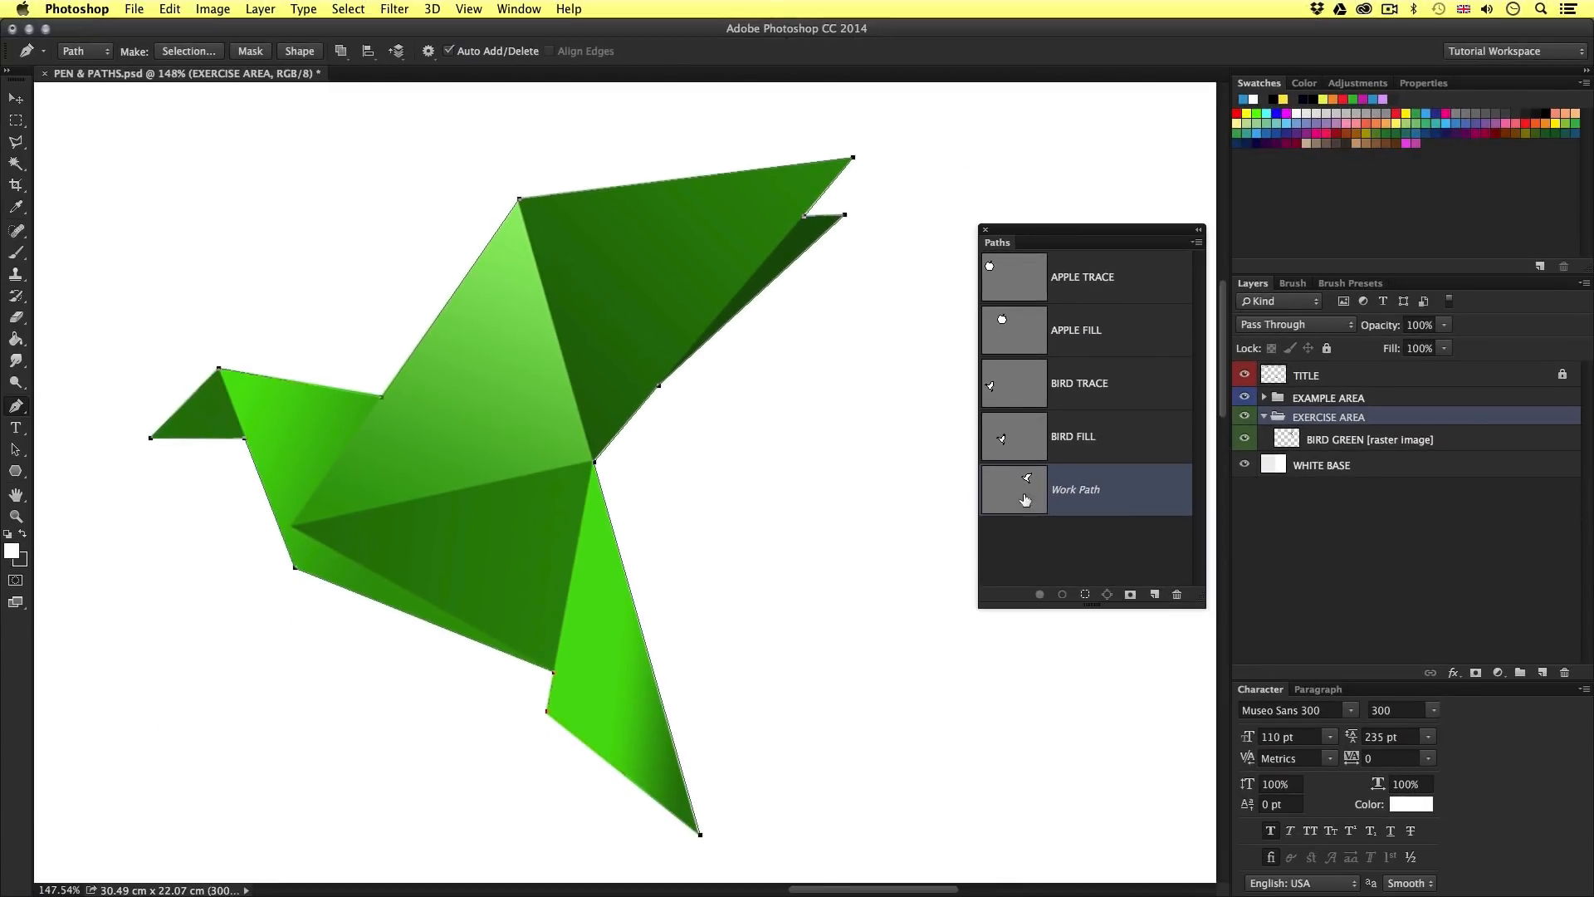
# Save the work path under the name GREEN BIRD.
pyautogui.doubleClick(1075, 492)
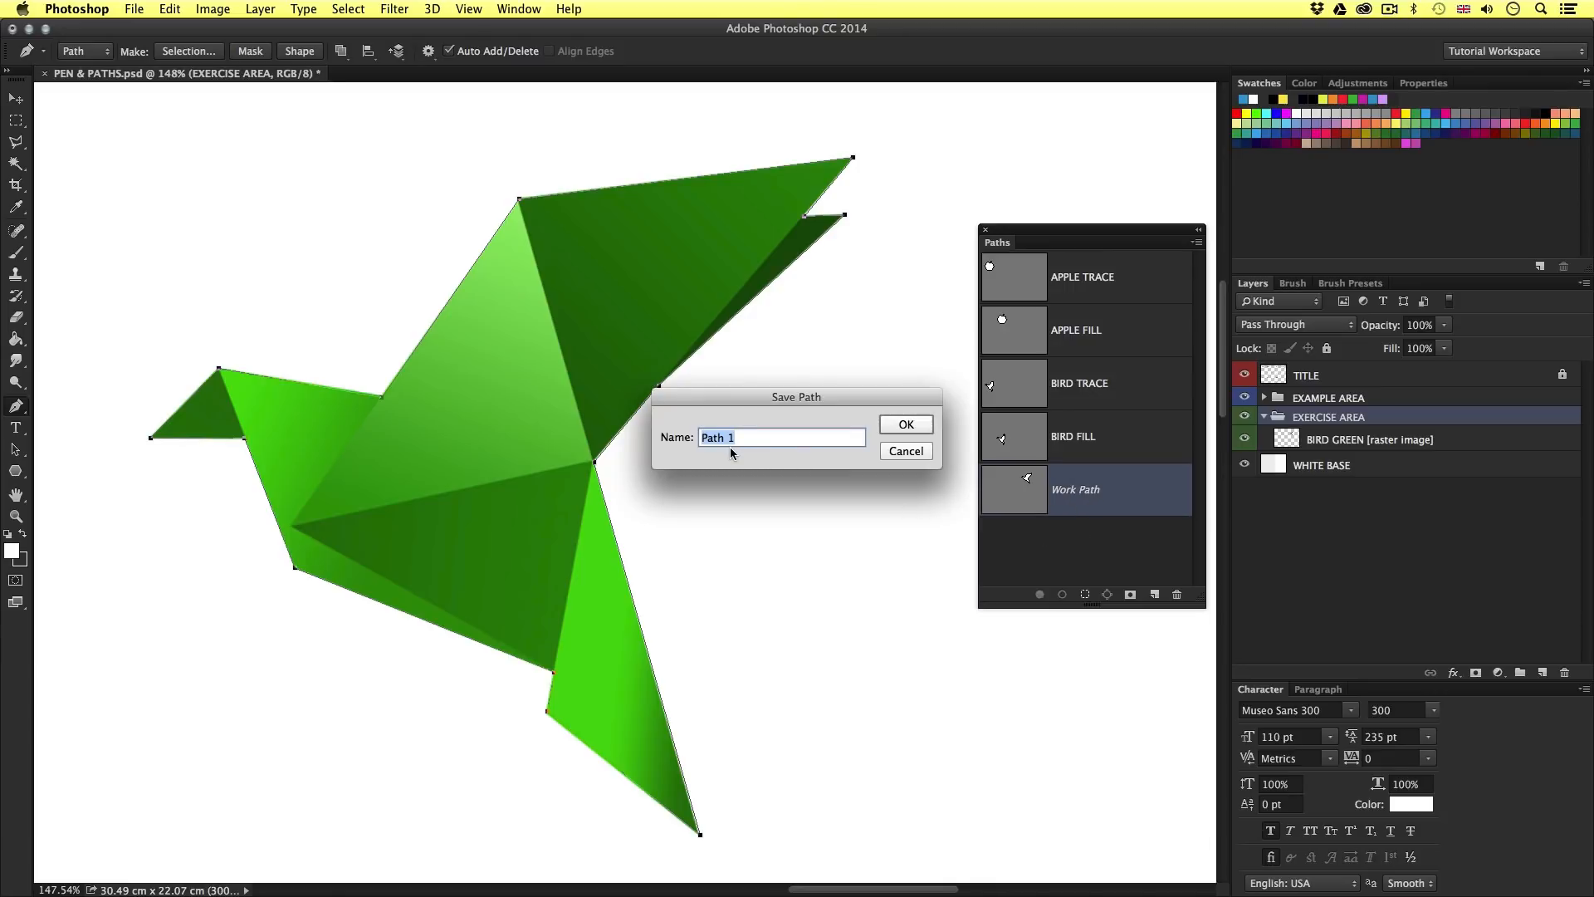
pyautogui.write('GREEN BIRD')
pyautogui.click(905, 425)
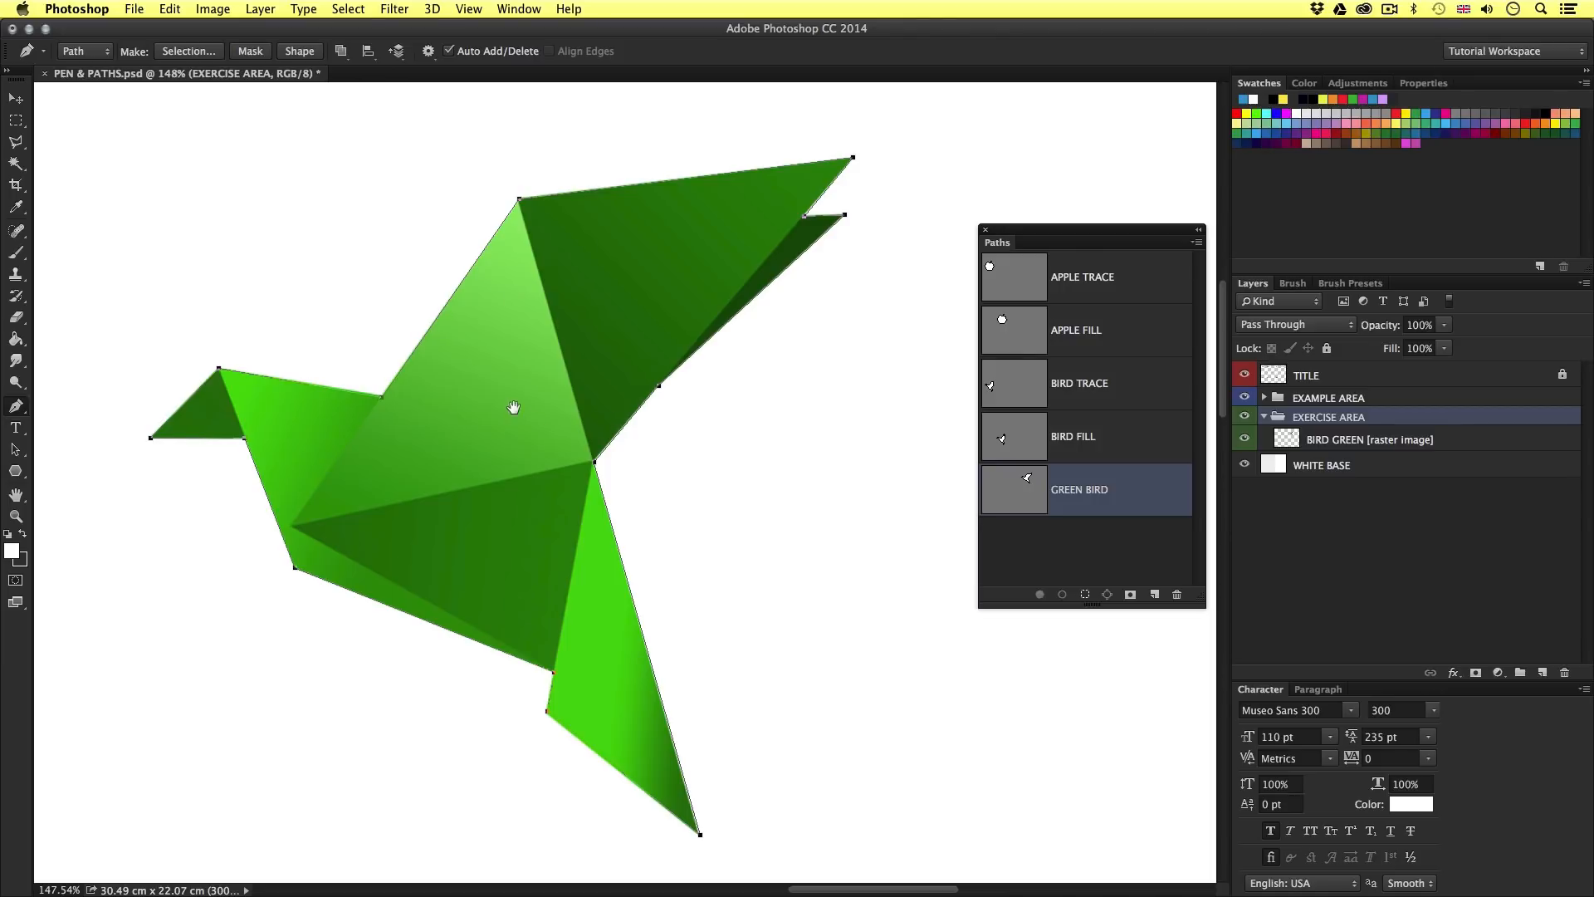
# Switch to the Path Selection Tool to work on the whole GREEN BIRD path.
pyautogui.moveTo(513, 407); pyautogui.dragTo(551, 408)
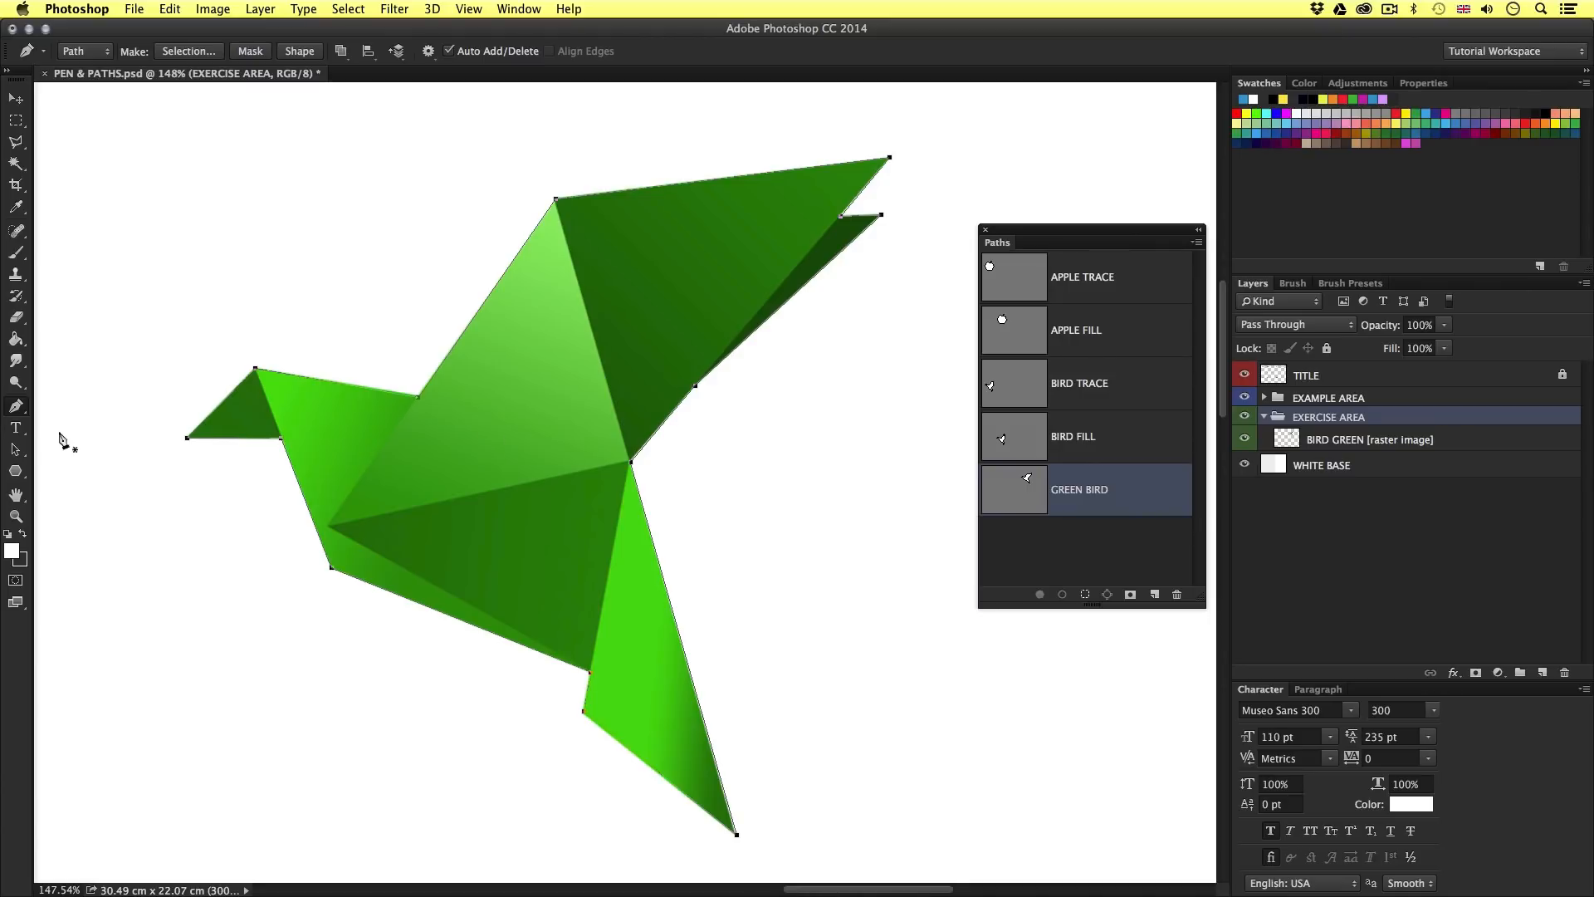
pyautogui.click(16, 451)
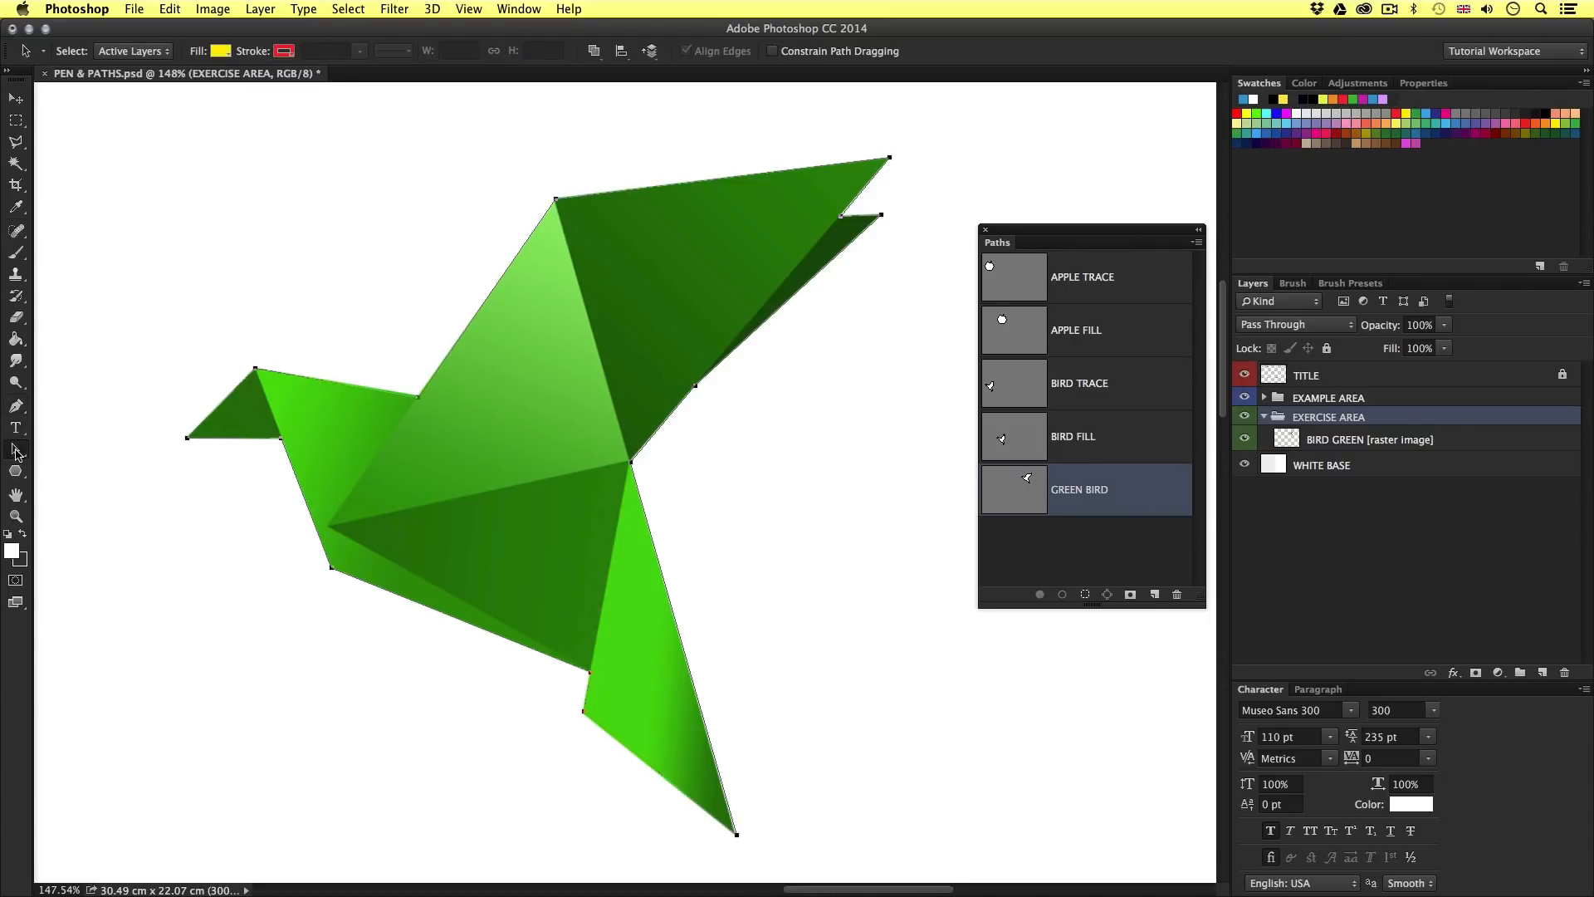
pyautogui.click(16, 451)
pyautogui.click(78, 449)
# Try moving the whole GREEN BIRD path away from the bird and undo the move.
pyautogui.moveTo(450, 349); pyautogui.dragTo(616, 411)
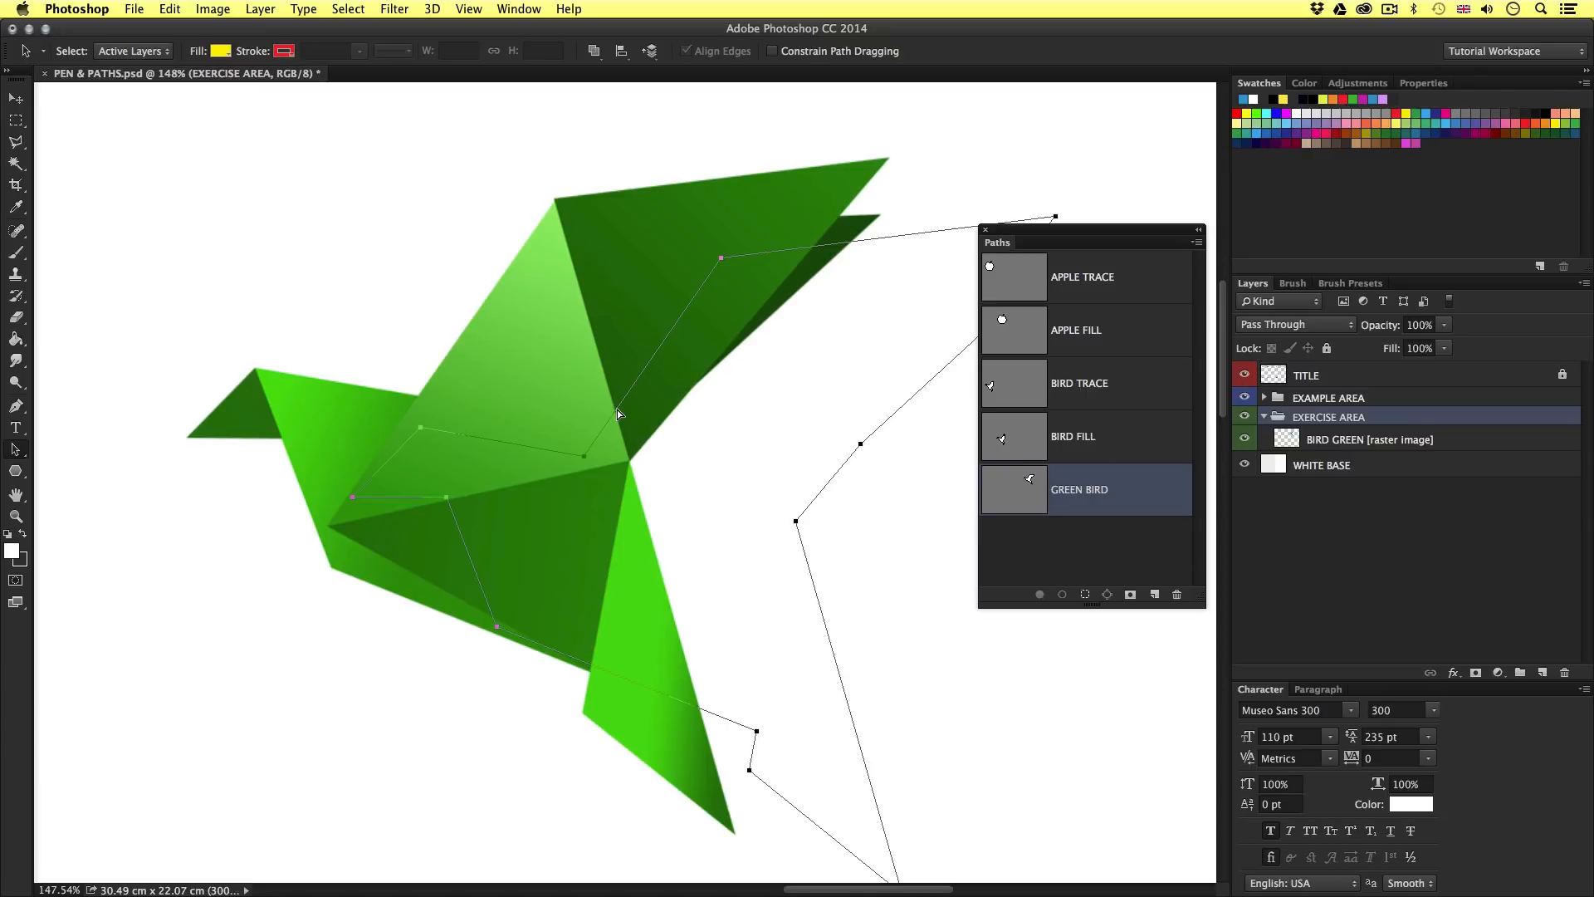
pyautogui.press('super+z')
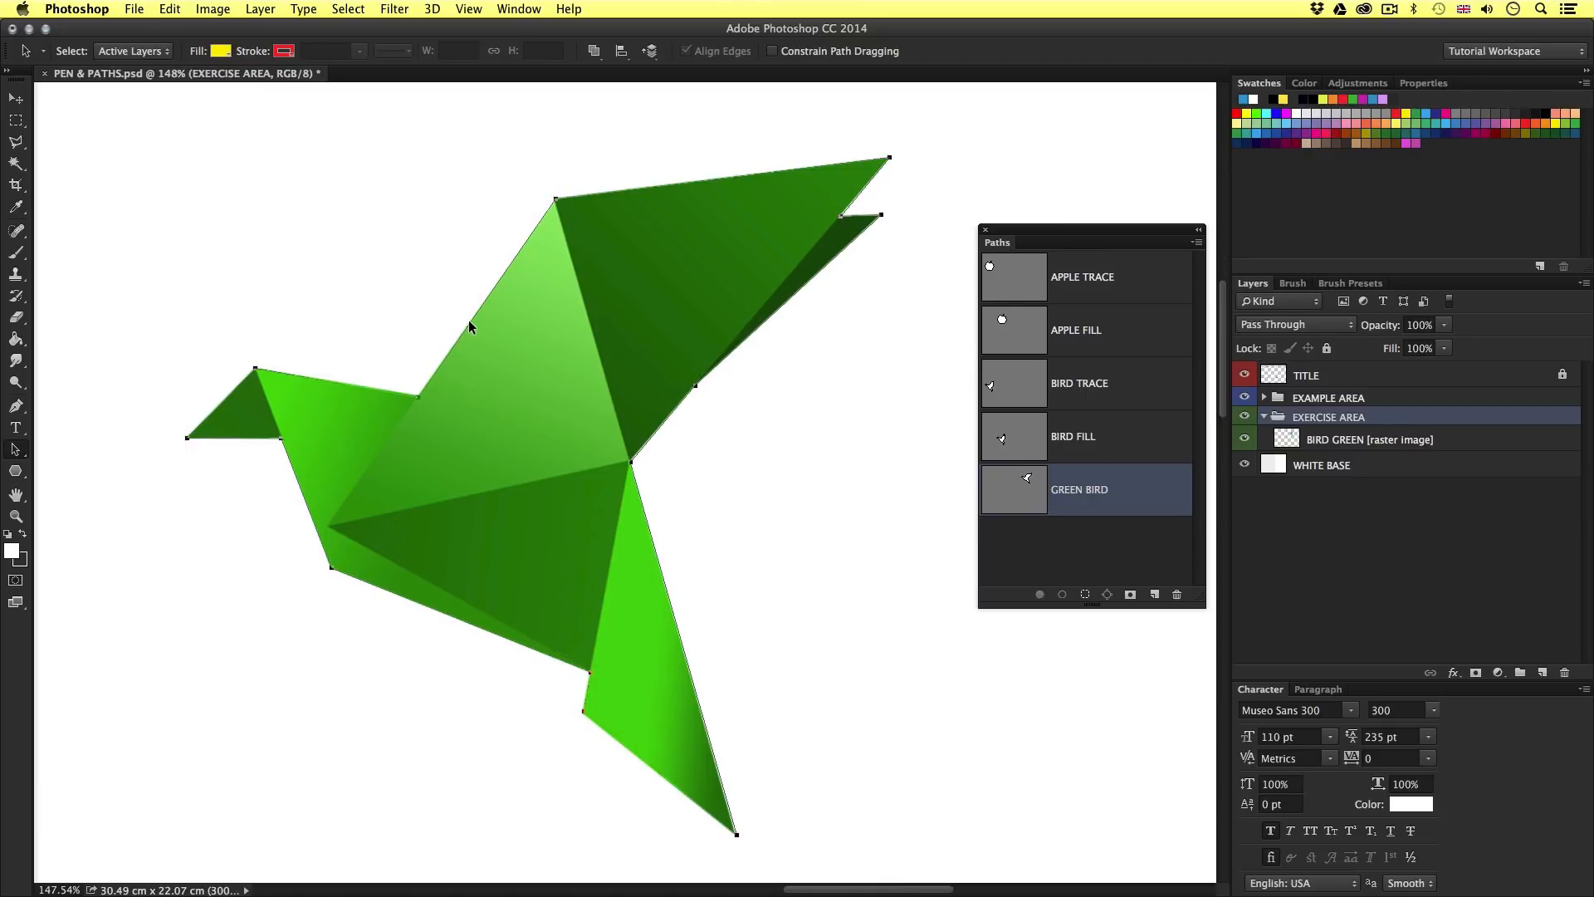
# Nudge the GREEN BIRD path in small increments up, left, down and right to align it with the bird's outline.
pyautogui.press('Up')
pyautogui.press('Up')
pyautogui.press('Up')
pyautogui.press('Up')
pyautogui.press('Up')
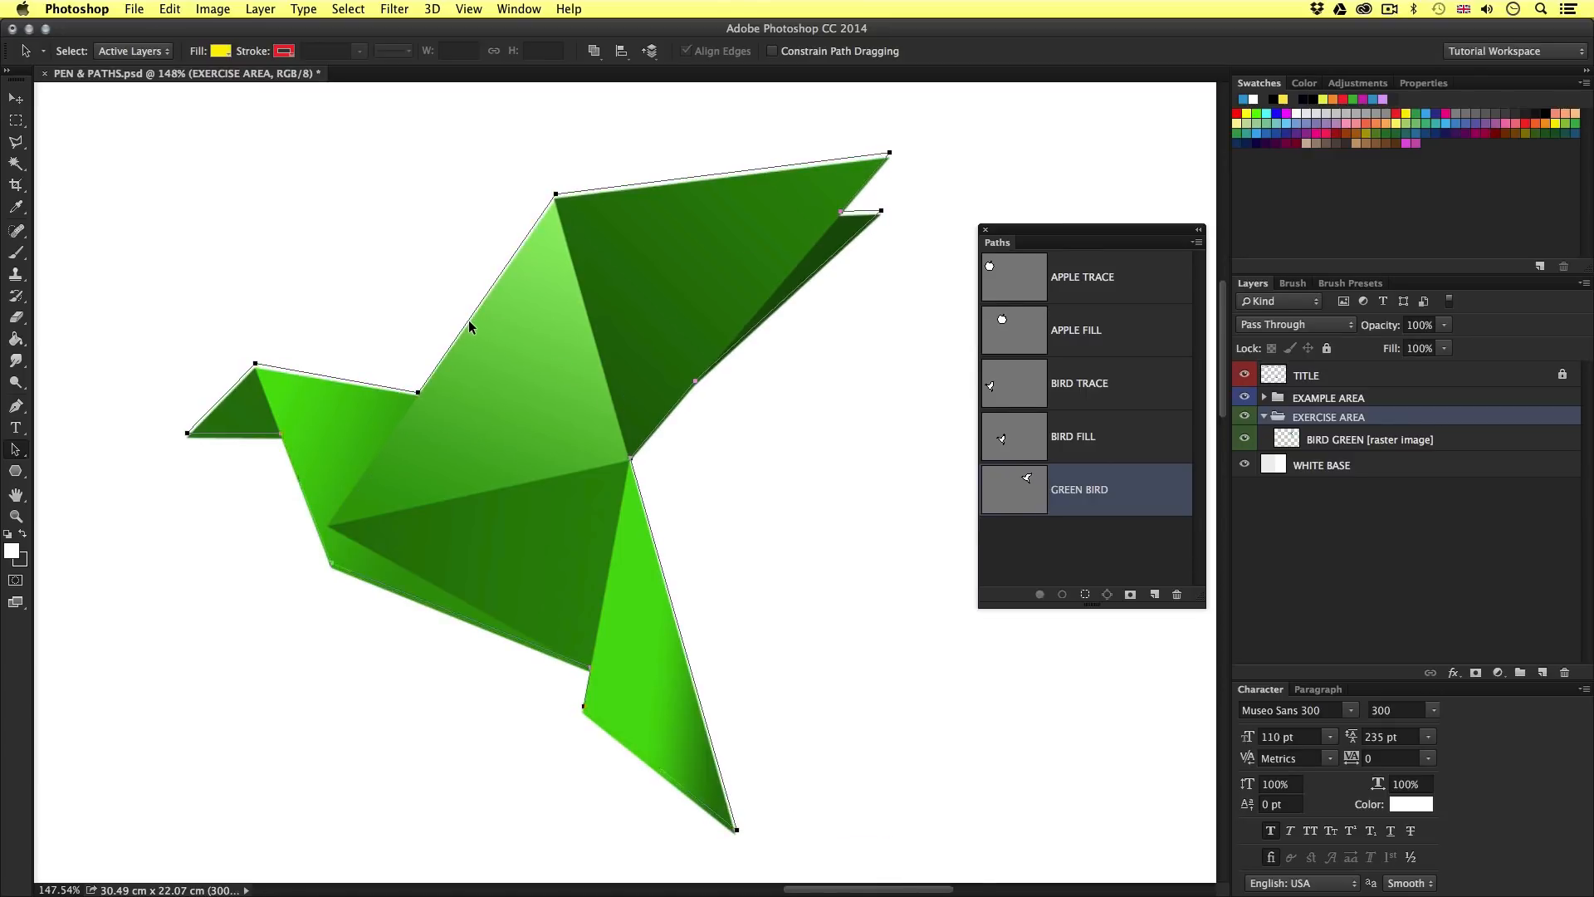
pyautogui.press('Left')
pyautogui.press('Left')
pyautogui.press('Left')
pyautogui.press('Left')
pyautogui.press('Left')
pyautogui.press('Left')
pyautogui.press('Left')
pyautogui.press('Down')
pyautogui.press('Down')
pyautogui.press('Down')
pyautogui.press('Down')
pyautogui.press('Down')
pyautogui.press('Down')
pyautogui.press('Down')
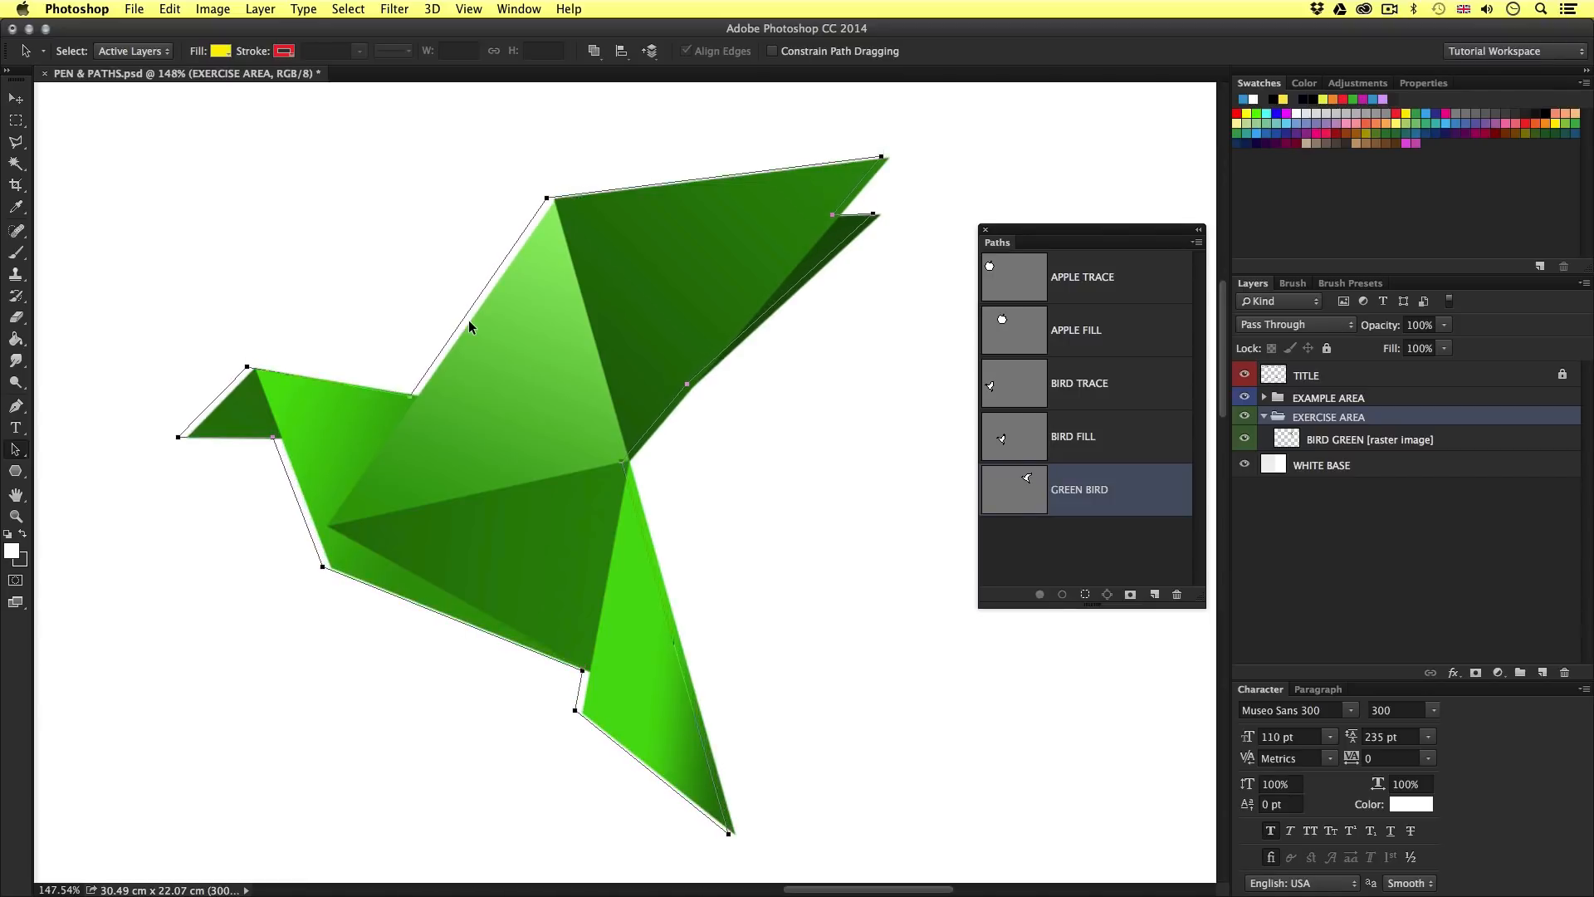
pyautogui.press('Right')
pyautogui.press('Right')
pyautogui.press('Right')
pyautogui.press('Right')
pyautogui.press('Right')
pyautogui.press('Right')
pyautogui.press('Right')
pyautogui.press('Right')
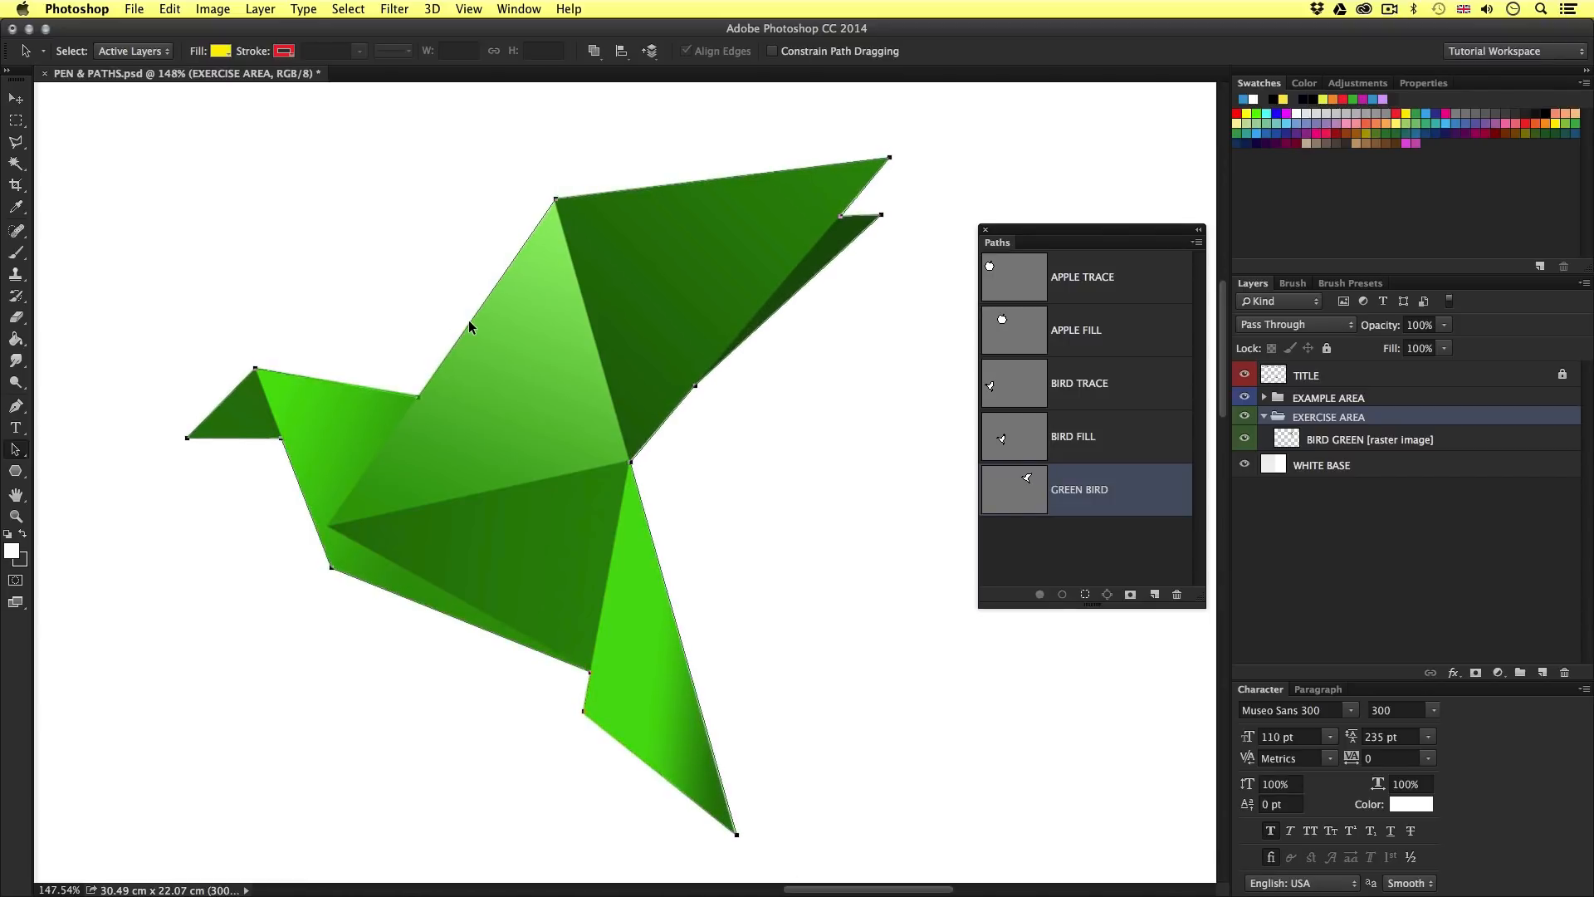
pyautogui.press('Up')
pyautogui.press('Up')
pyautogui.press('Up')
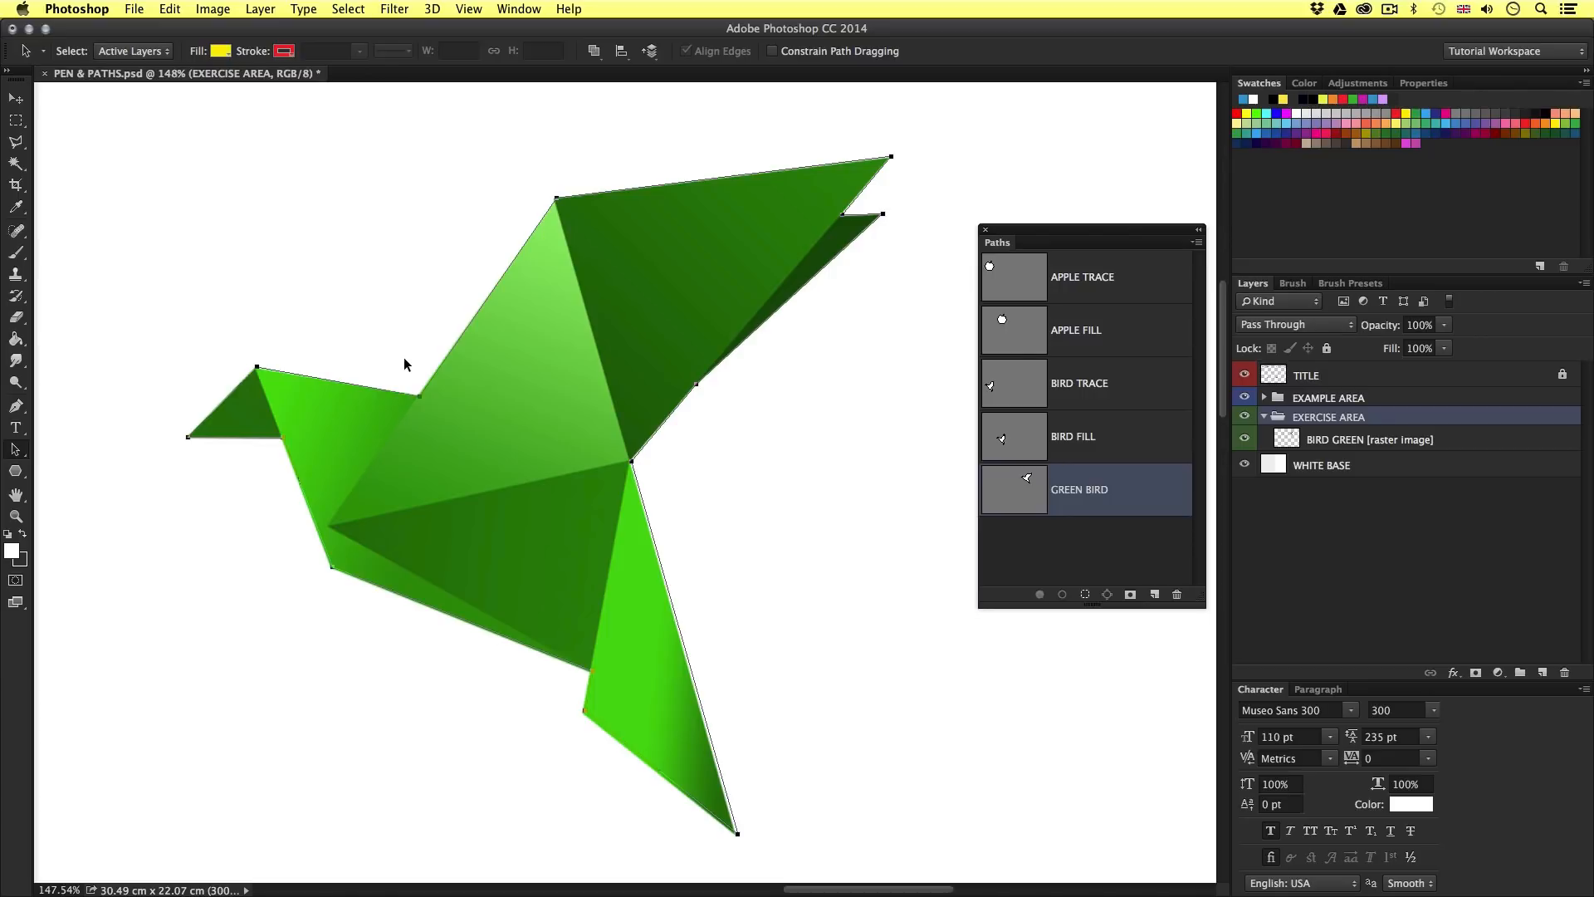
pyautogui.press('Left')
pyautogui.press('Left')
pyautogui.press('Left')
pyautogui.press('Down')
pyautogui.press('Down')
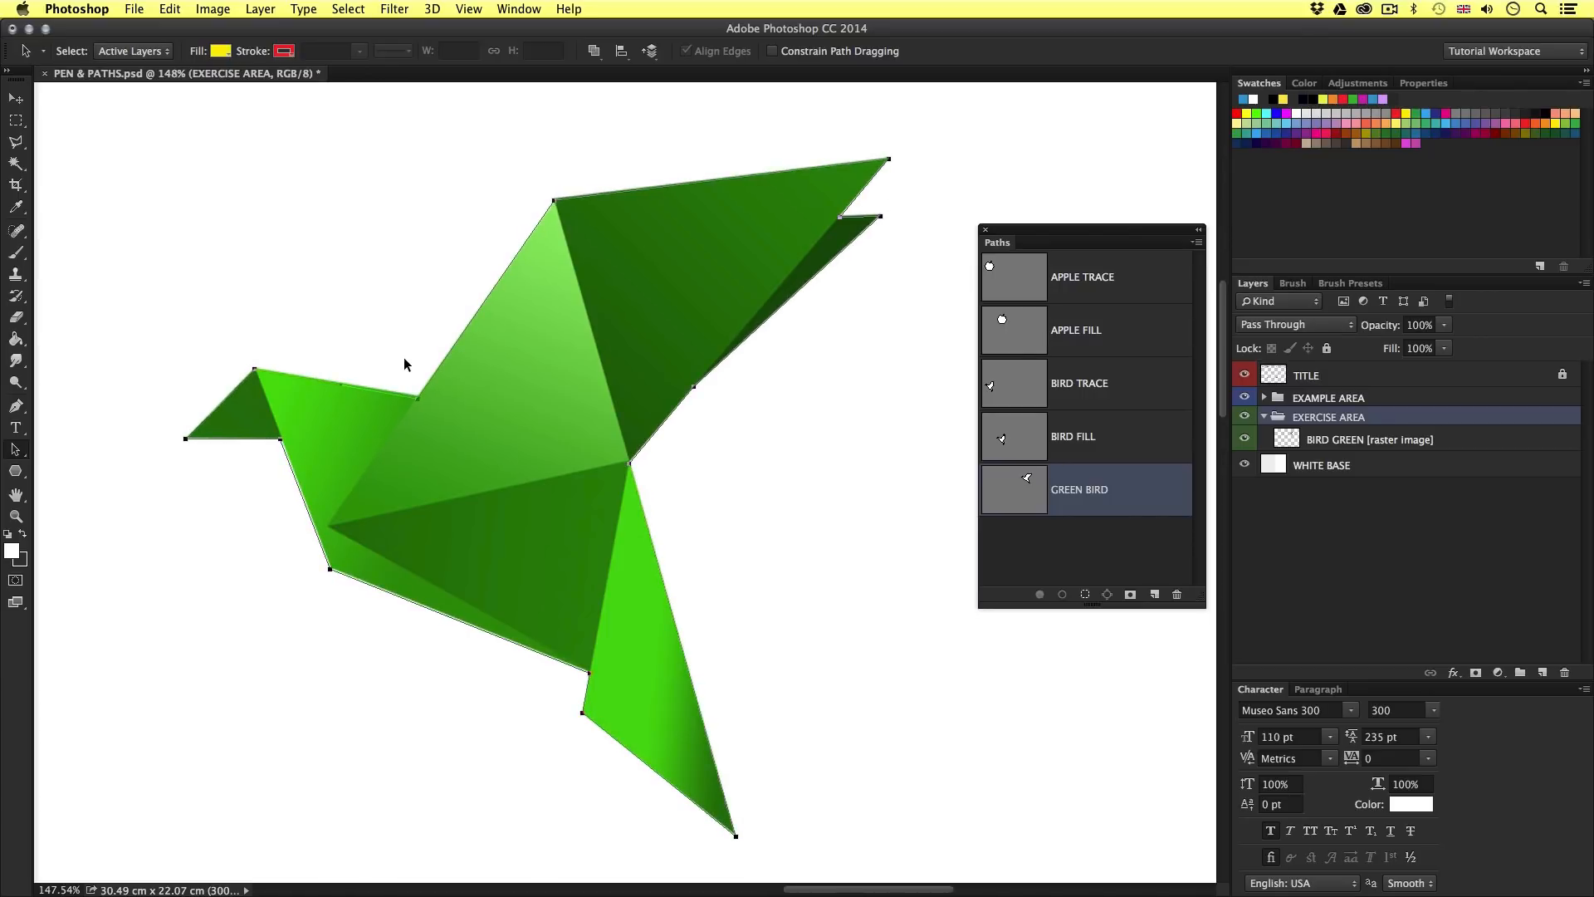
# Fine-tune the anchor point where the bird's neck meets the wing with the Direct Selection Tool.
pyautogui.click(15, 449)
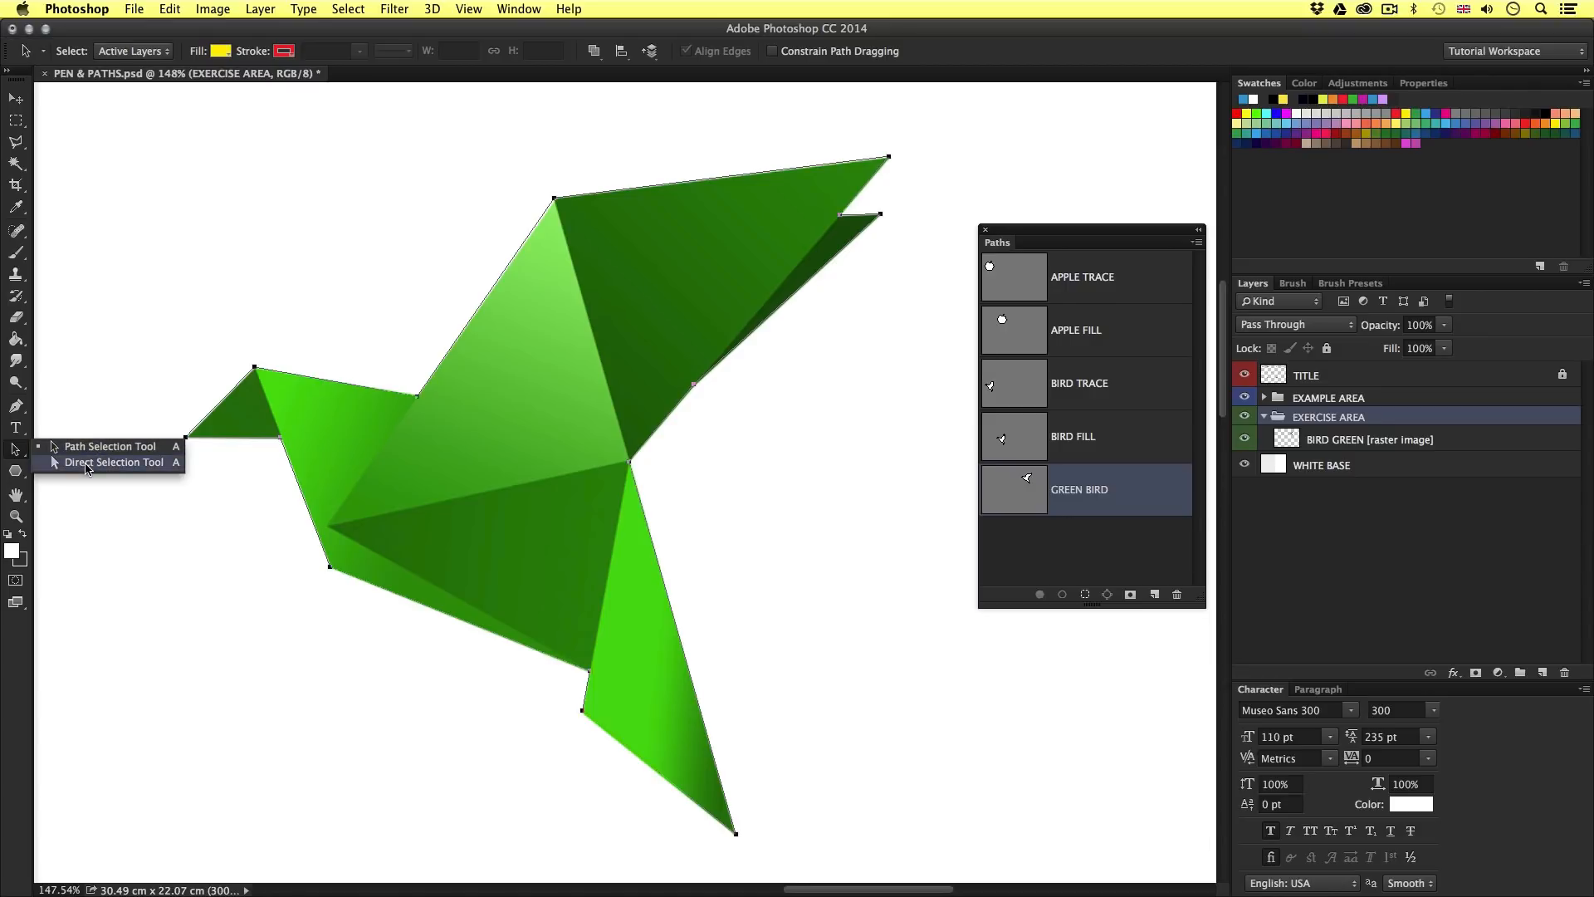
pyautogui.click(86, 468)
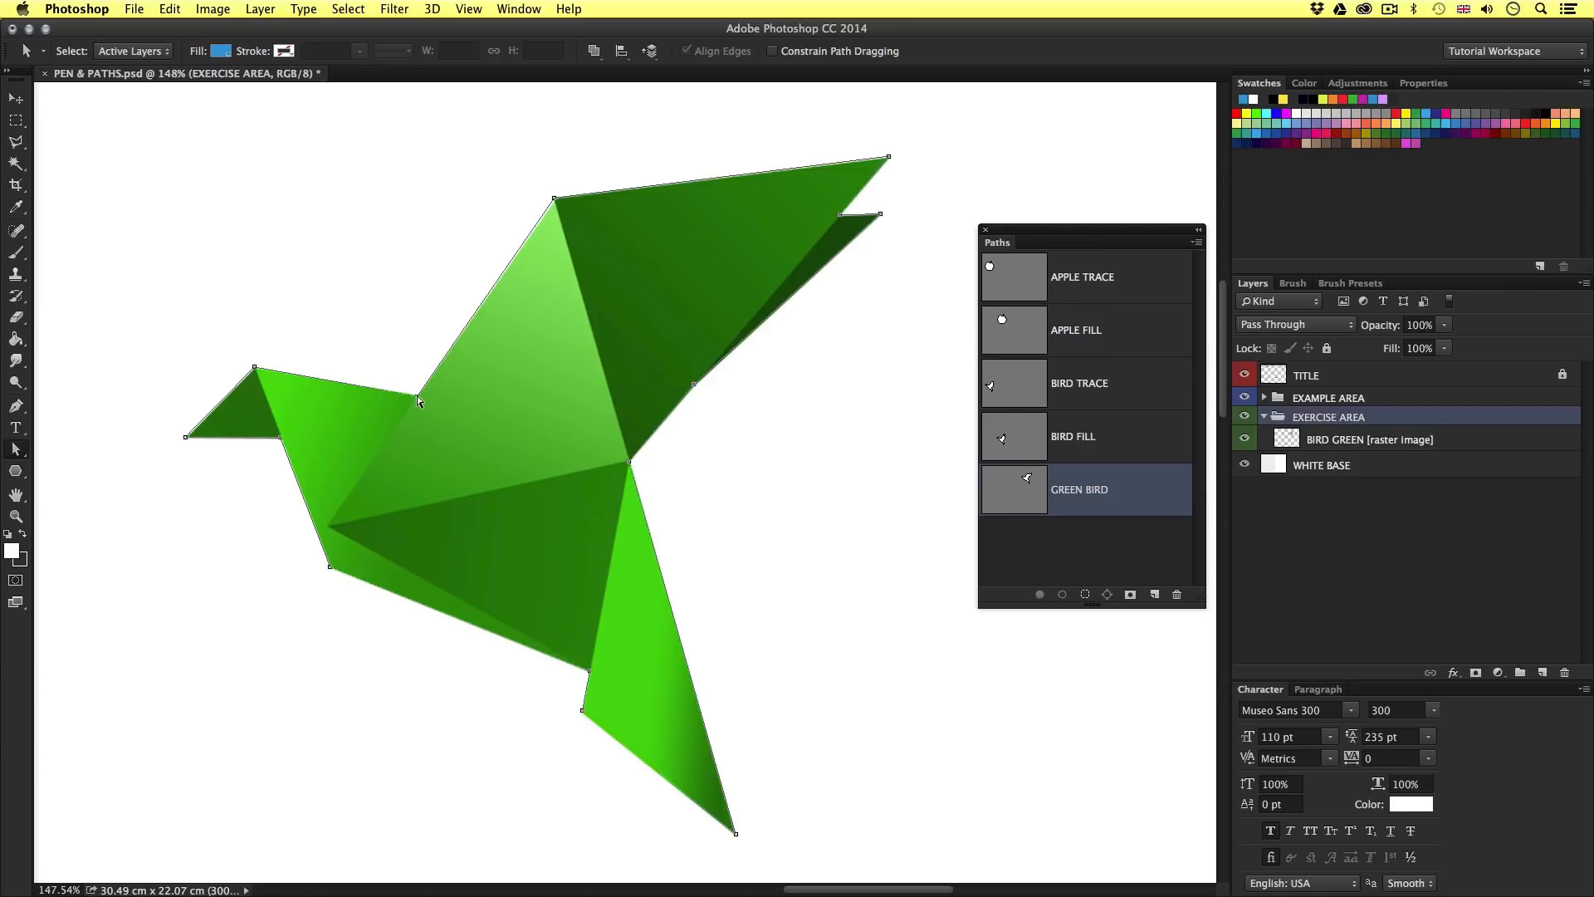
pyautogui.moveTo(417, 397)
pyautogui.mouseDown()
pyautogui.moveTo(419, 338)
pyautogui.moveTo(232, 182)
pyautogui.moveTo(441, 160)
pyautogui.moveTo(417, 395)
pyautogui.mouseUp()
# Add an anchor point midway along the wing's front edge of the GREEN BIRD path with the Add Anchor Point Tool.
pyautogui.scroll(2, 439, 398)
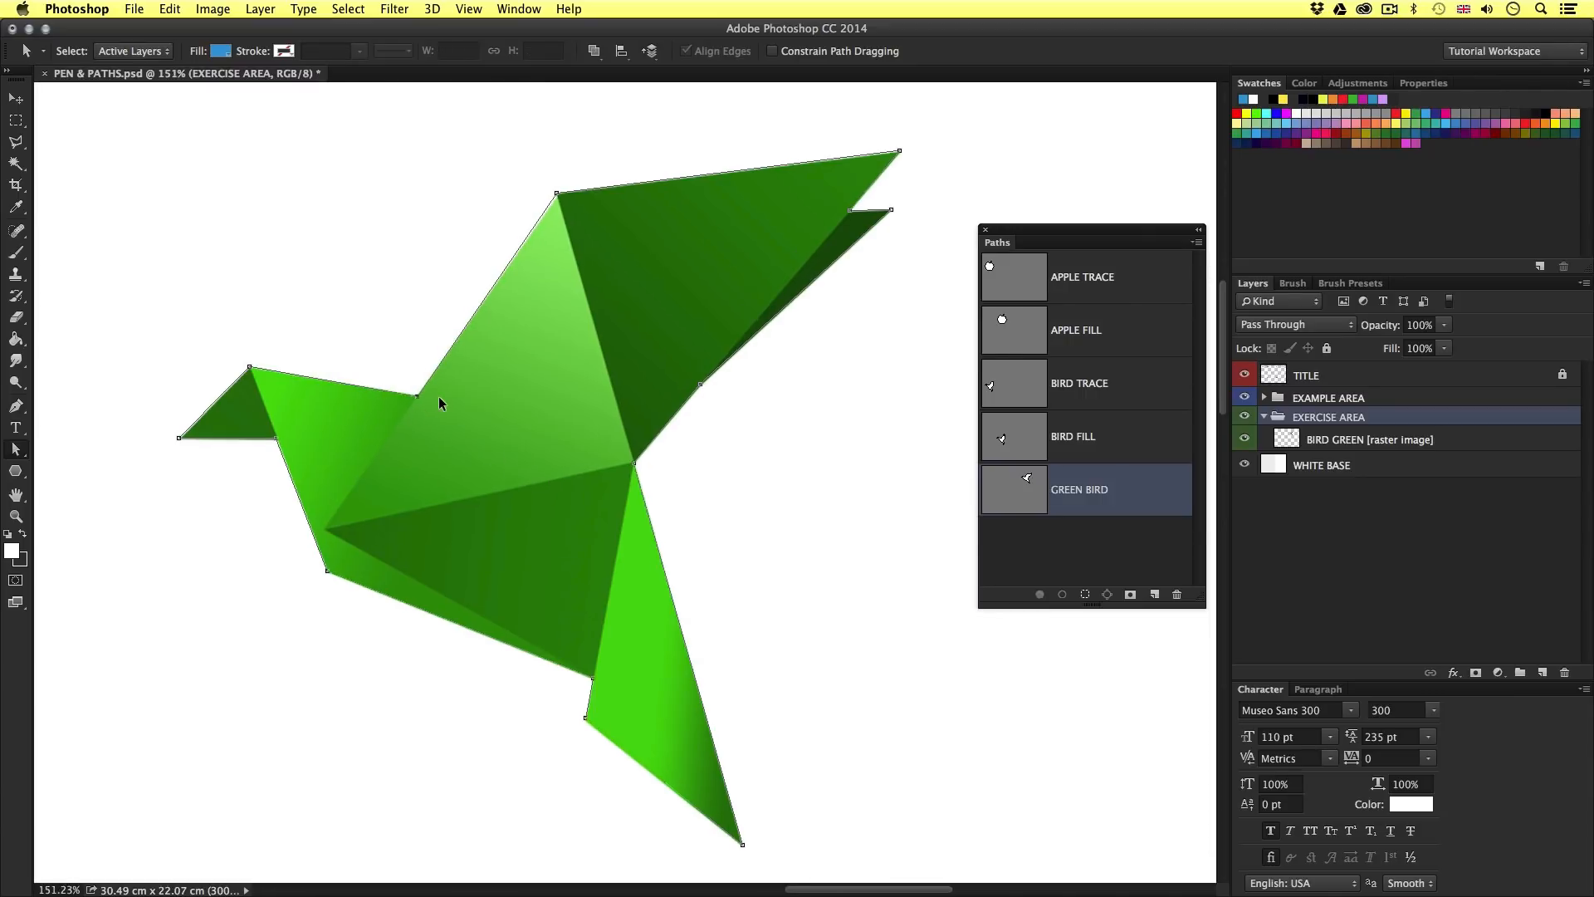
pyautogui.scroll(3, 438, 396)
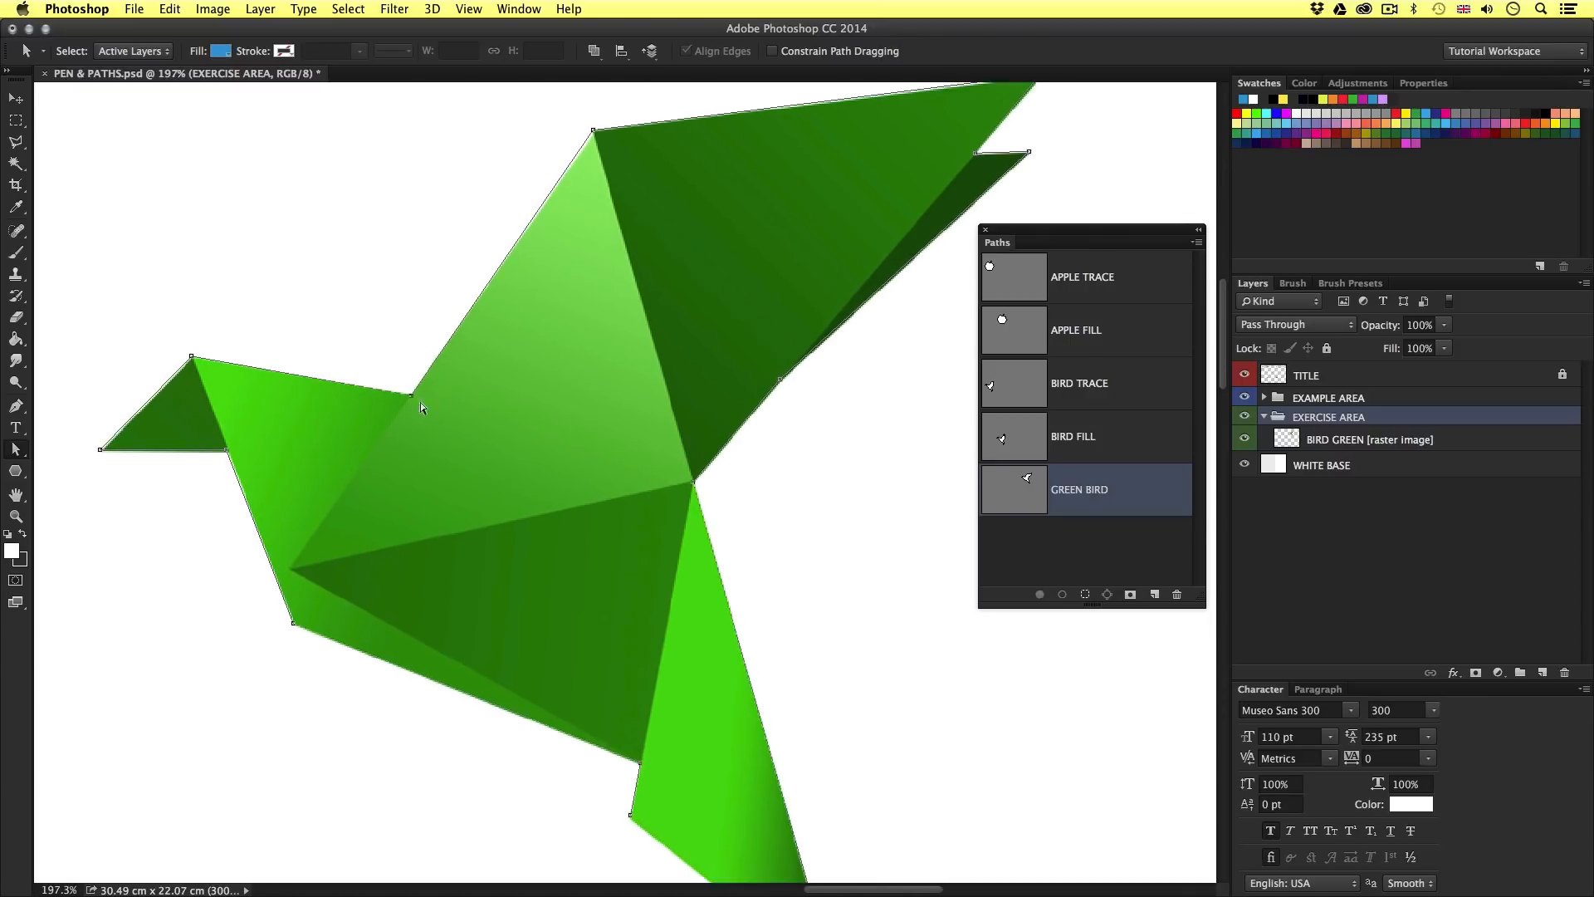
pyautogui.click(16, 406)
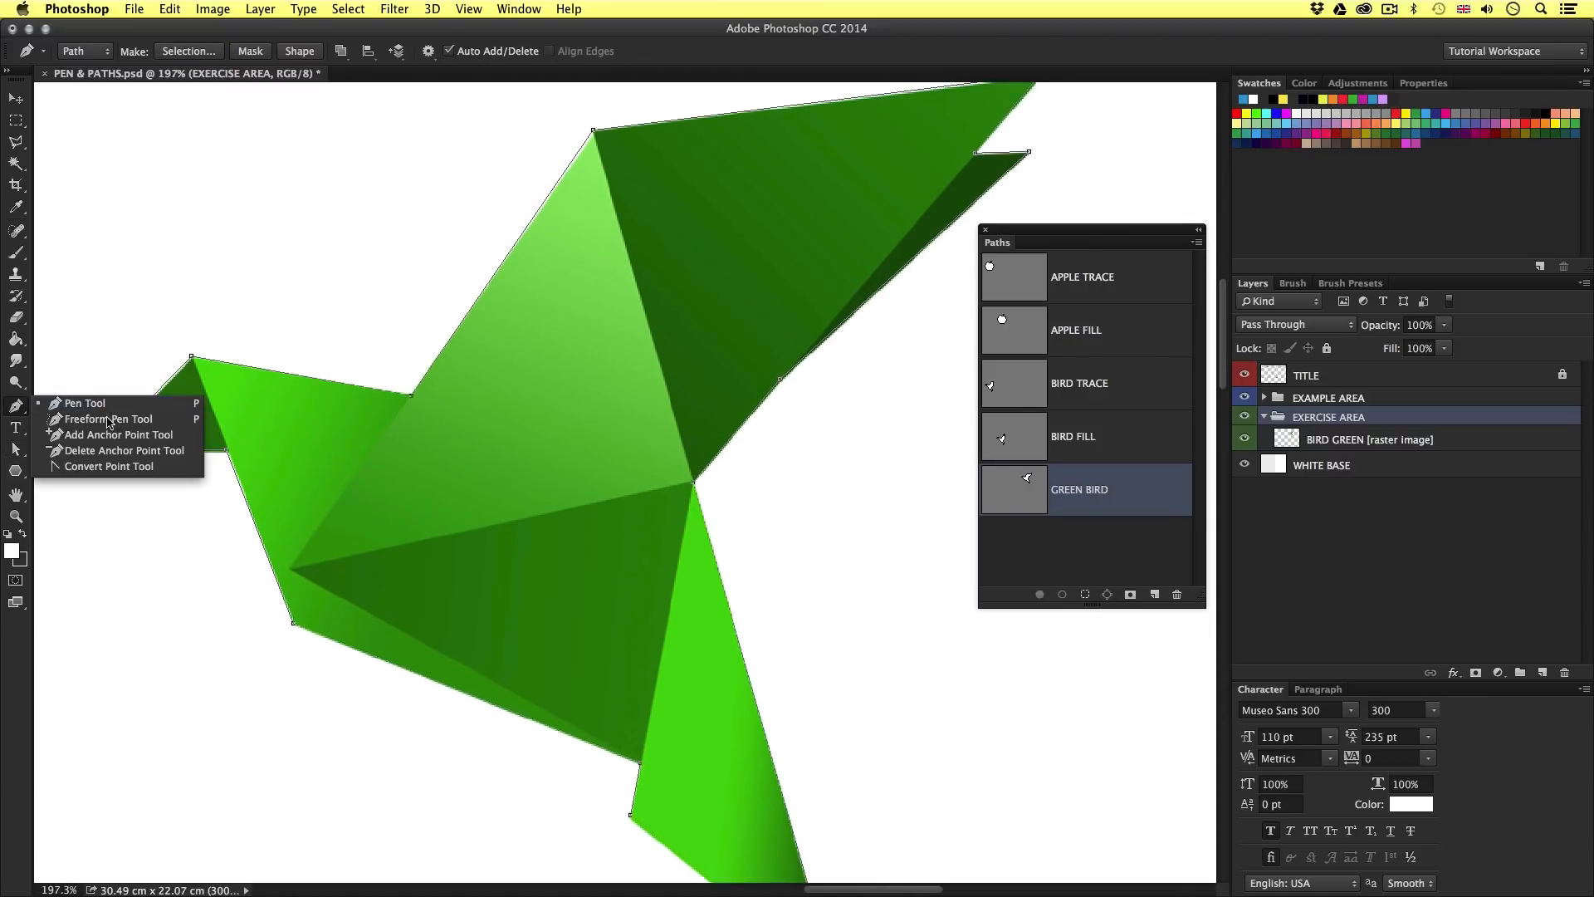
pyautogui.click(113, 440)
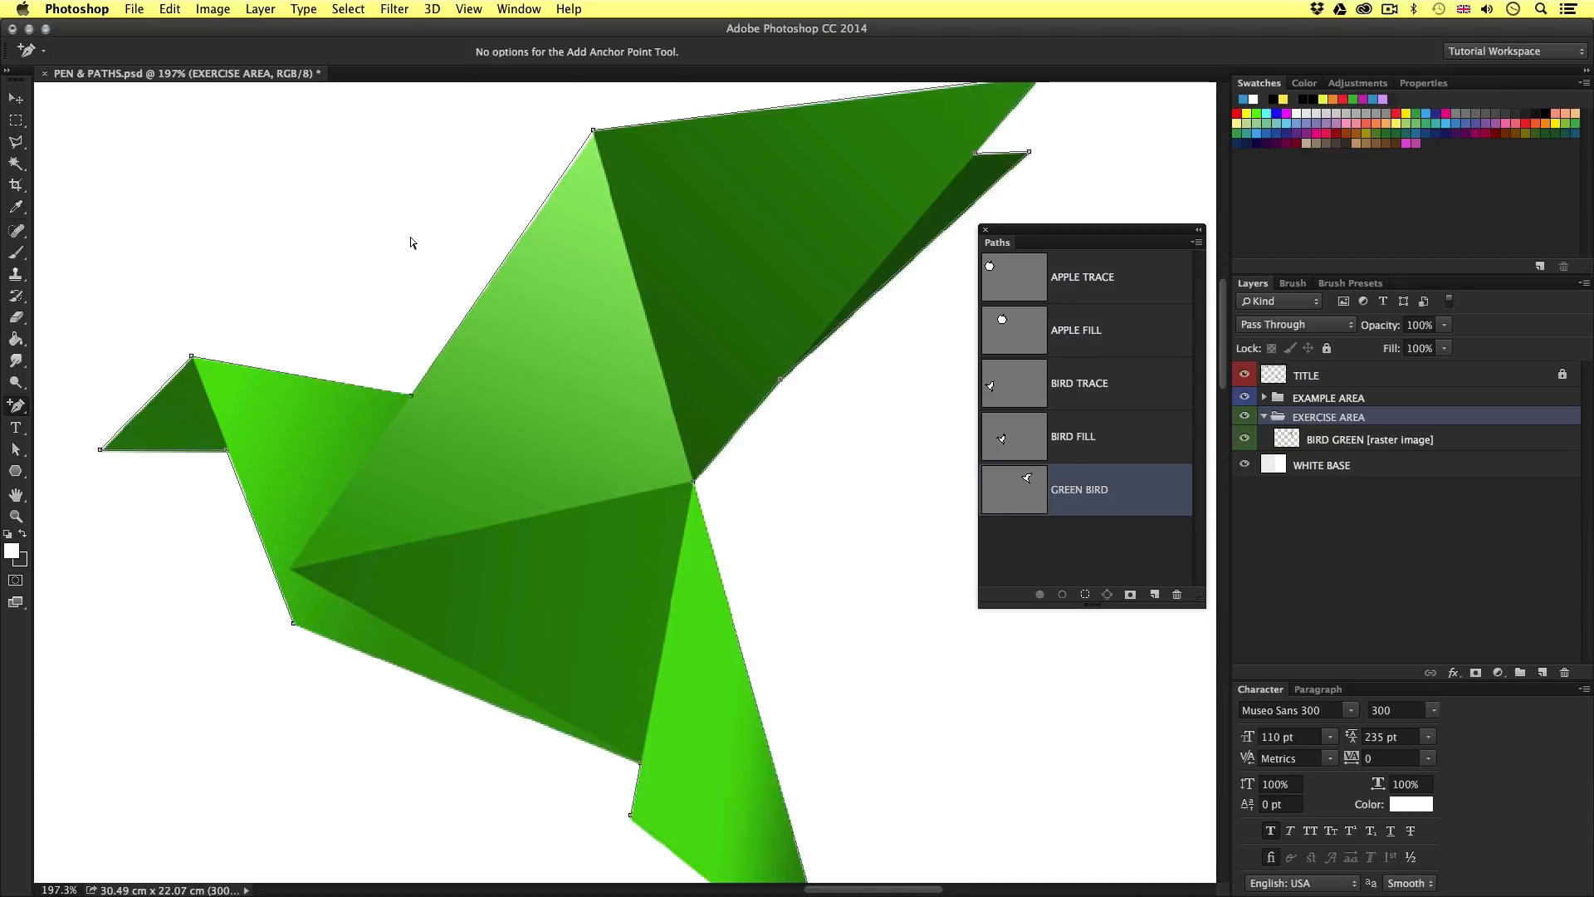
pyautogui.click(491, 276)
# Pull the added anchor point up and away from the wing with the Direct Selection Tool to bend the edge outward.
pyautogui.click(18, 451)
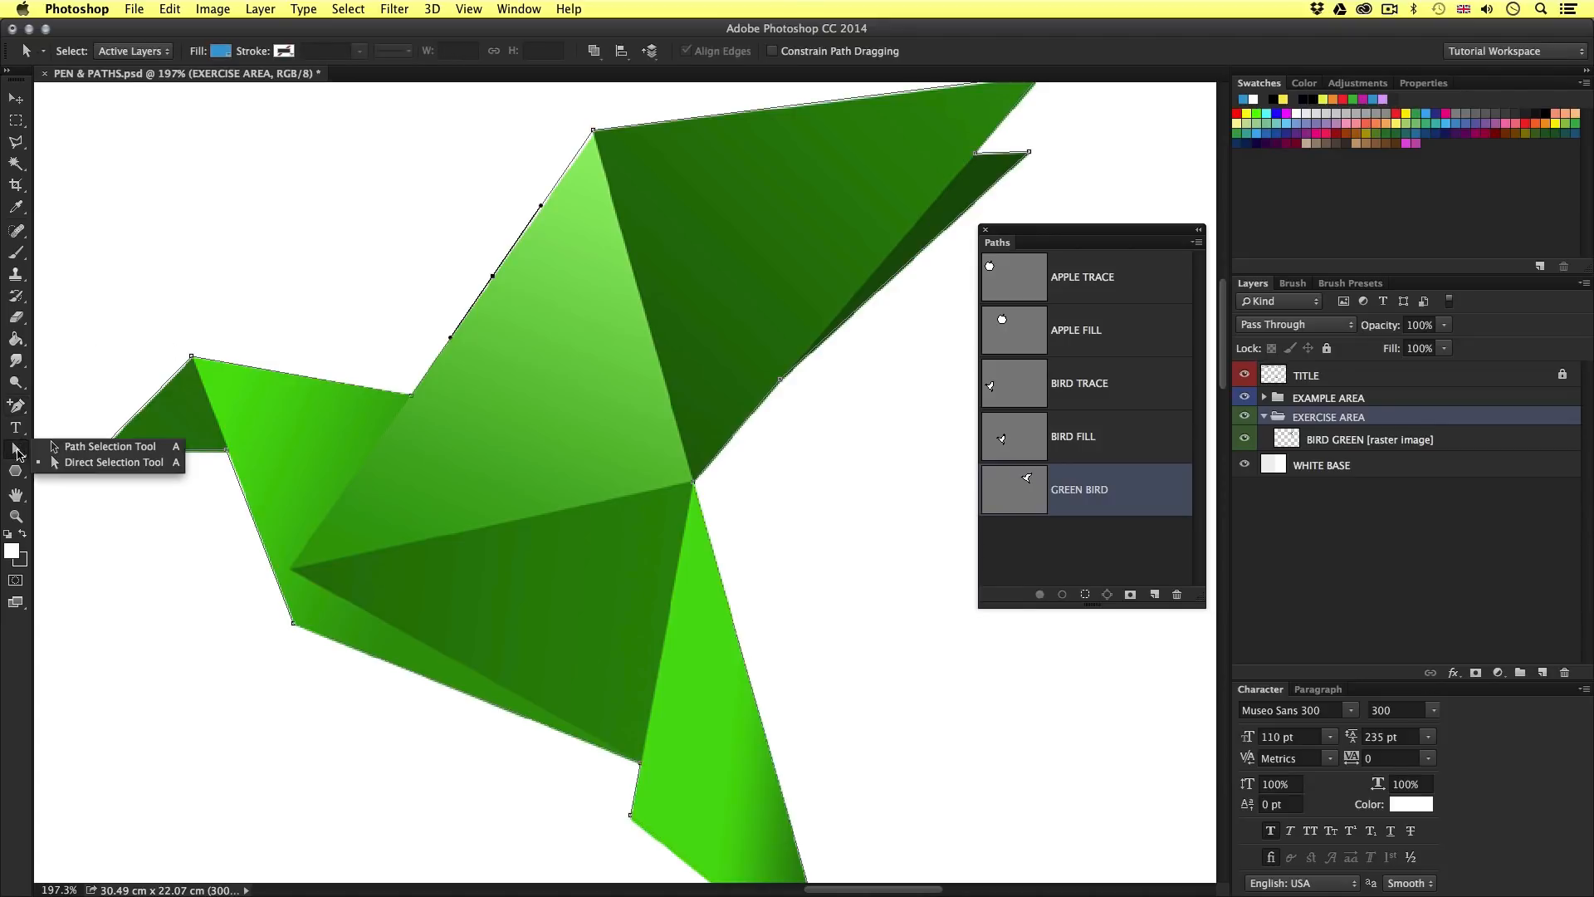
pyautogui.click(110, 461)
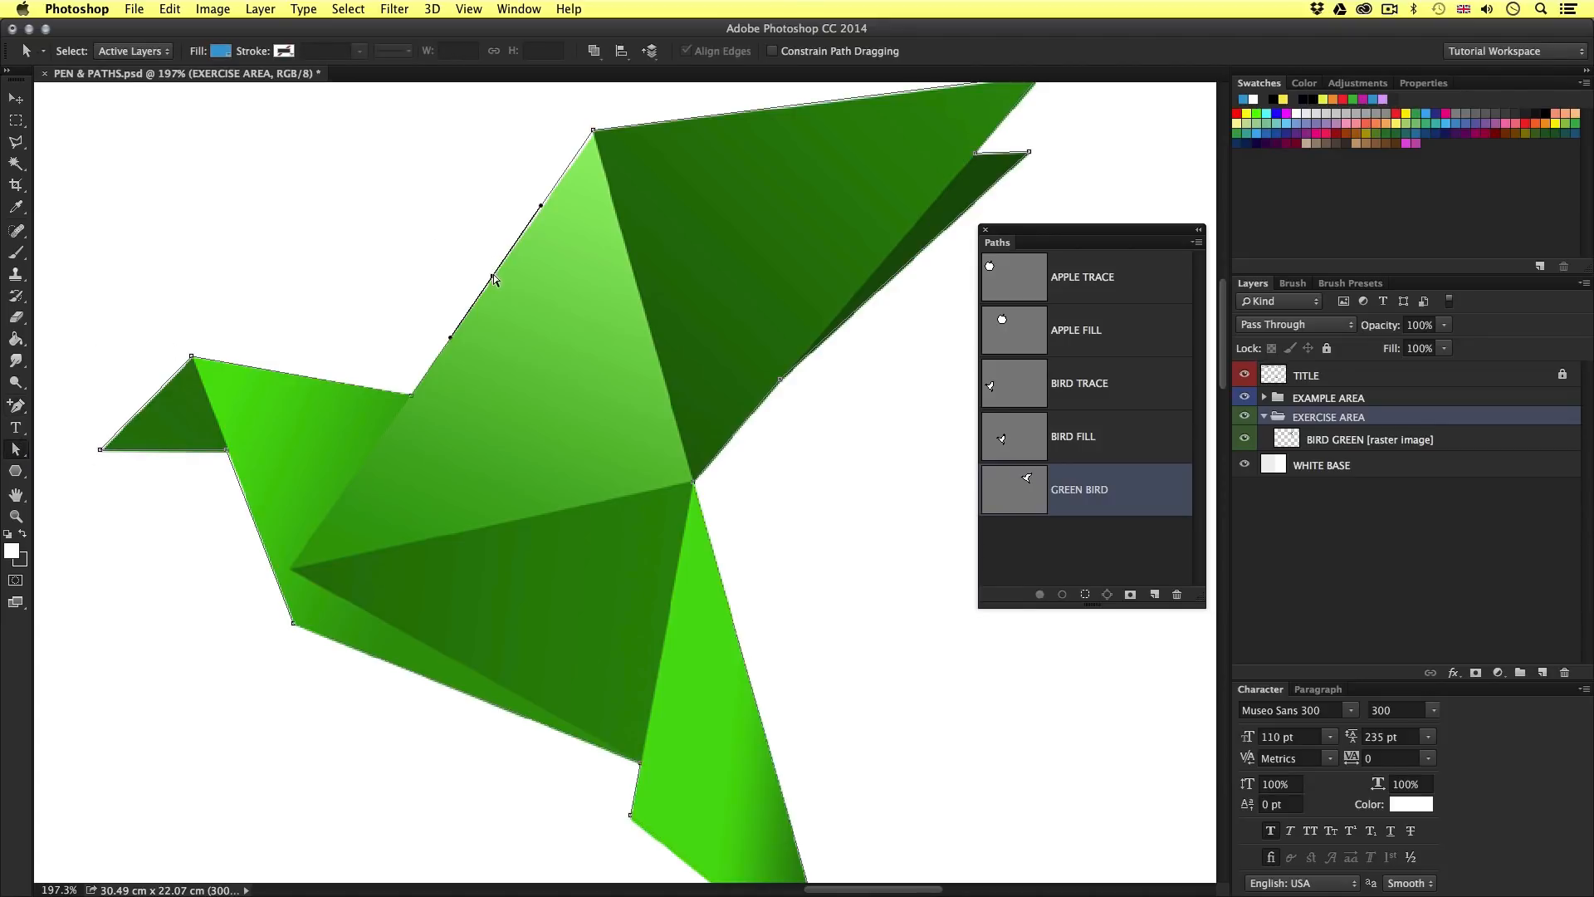
pyautogui.moveTo(491, 279); pyautogui.dragTo(420, 206)
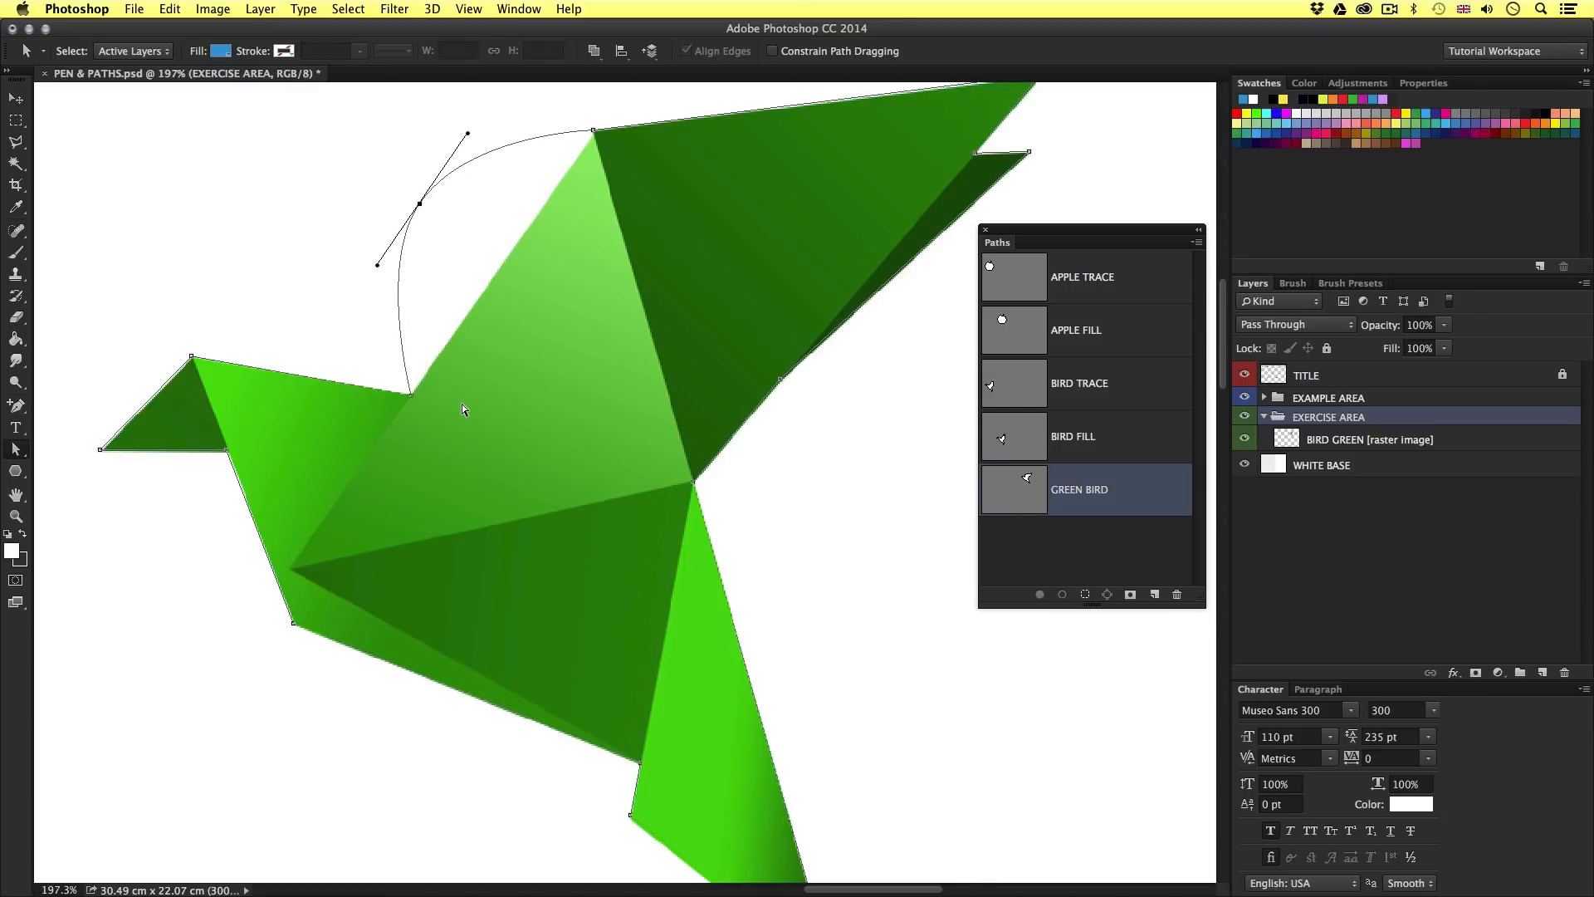
# Remove the added anchor point from the curved wing edge with the Delete Anchor Point Tool.
pyautogui.click(16, 405)
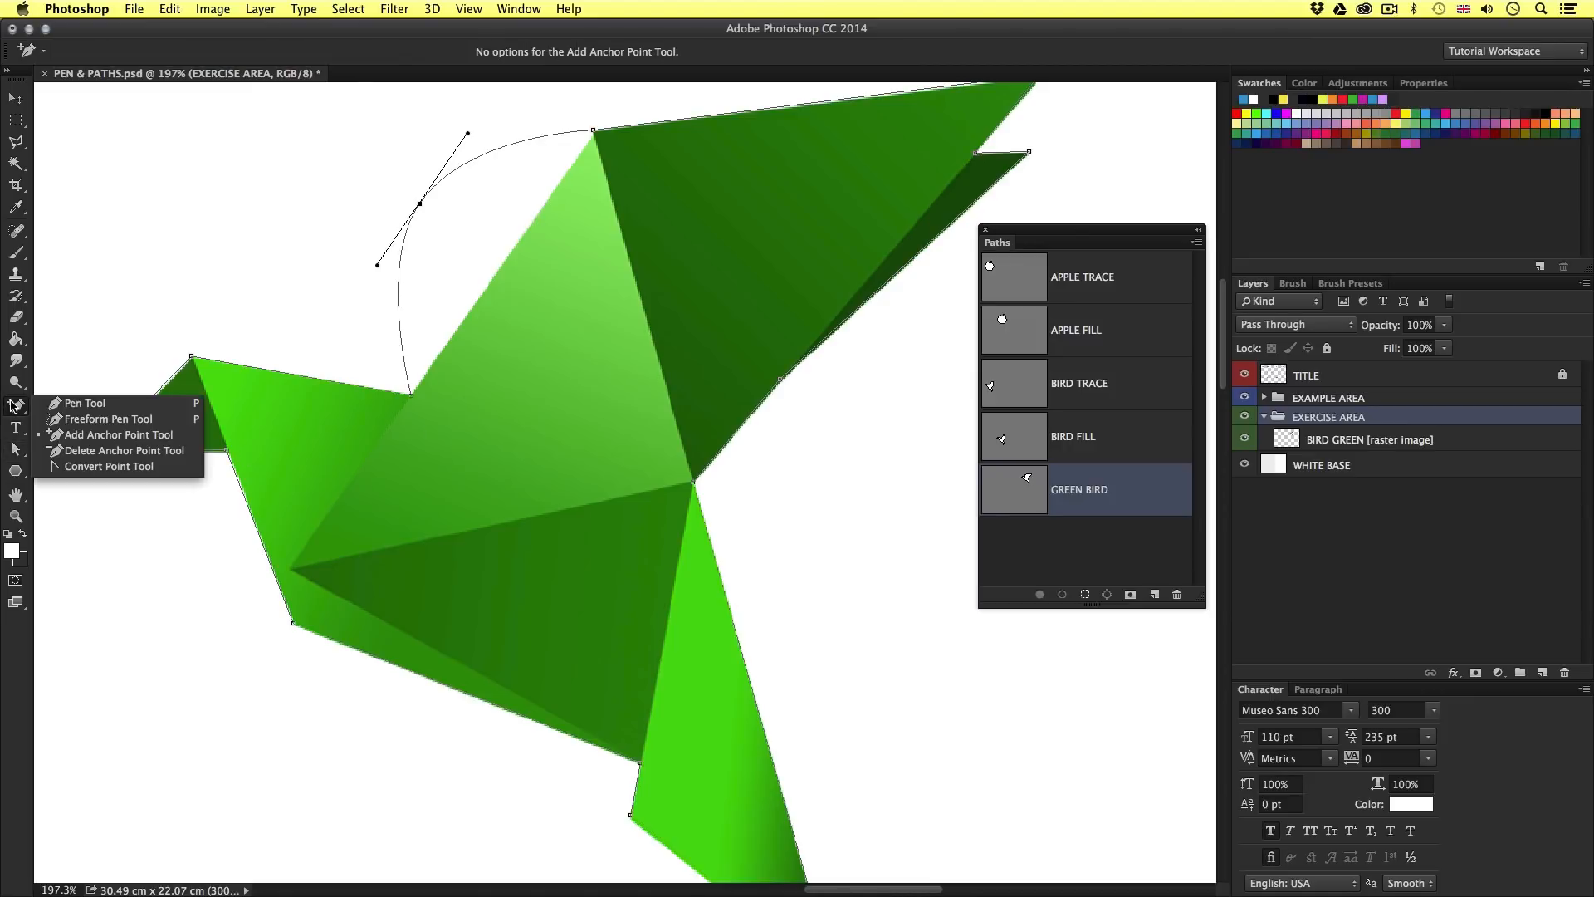
pyautogui.click(118, 450)
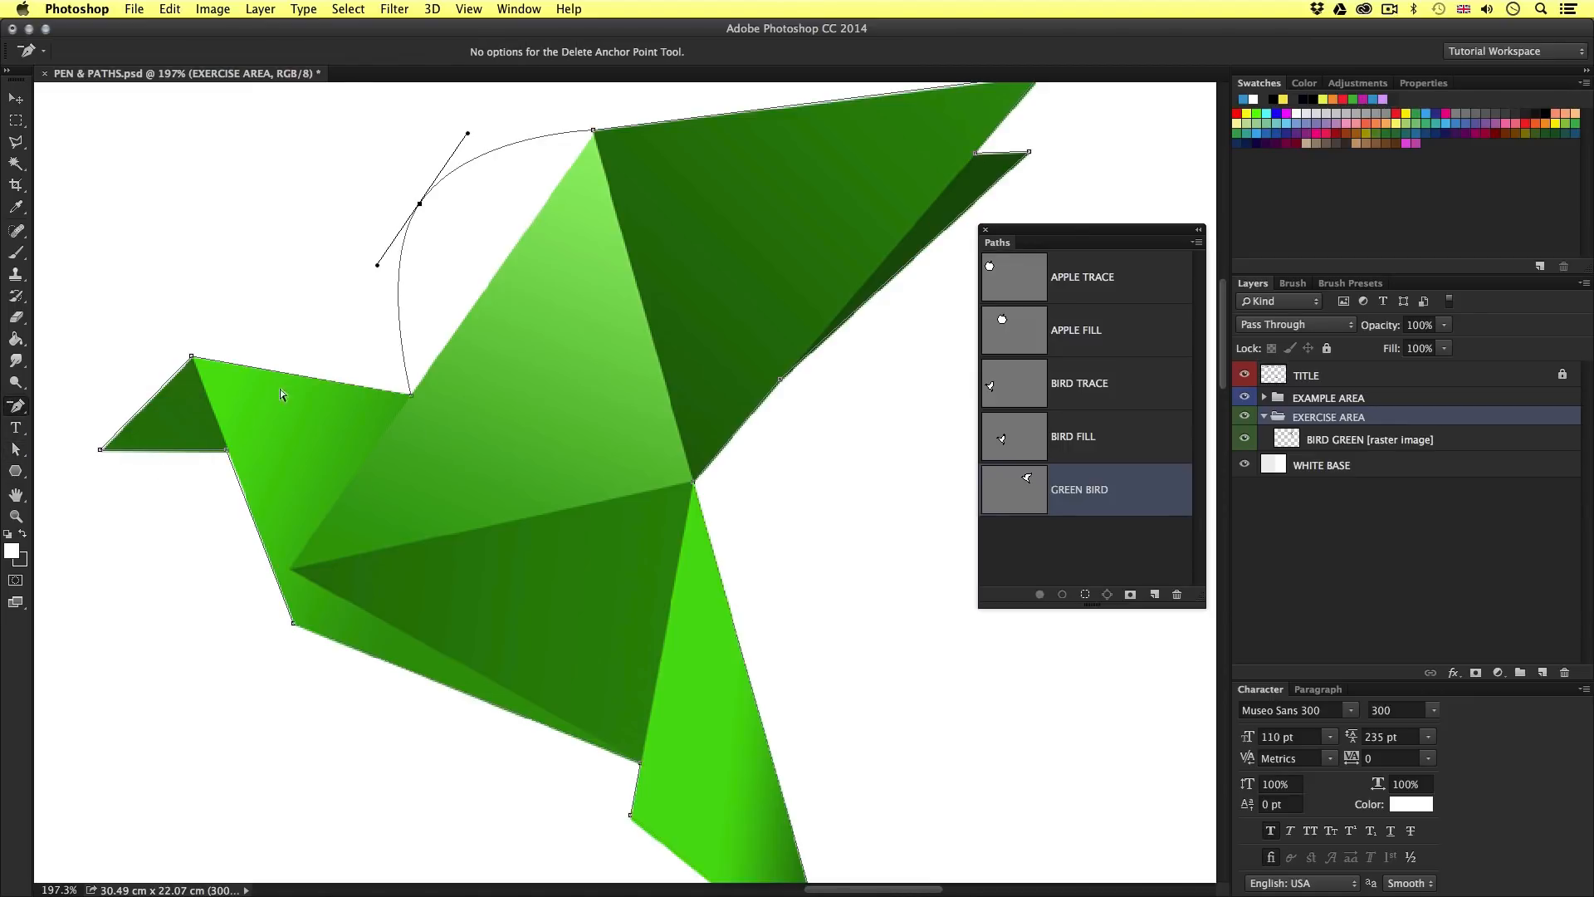
pyautogui.click(420, 205)
# Move the whole GREEN BIRD path off the green bird into the "Create a raster fill shape" area using the Path Selection Tool.
pyautogui.keyDown('alt'); pyautogui.click(663, 467); pyautogui.keyUp('alt')
pyautogui.moveTo(749, 479); pyautogui.dragTo(643, 461)
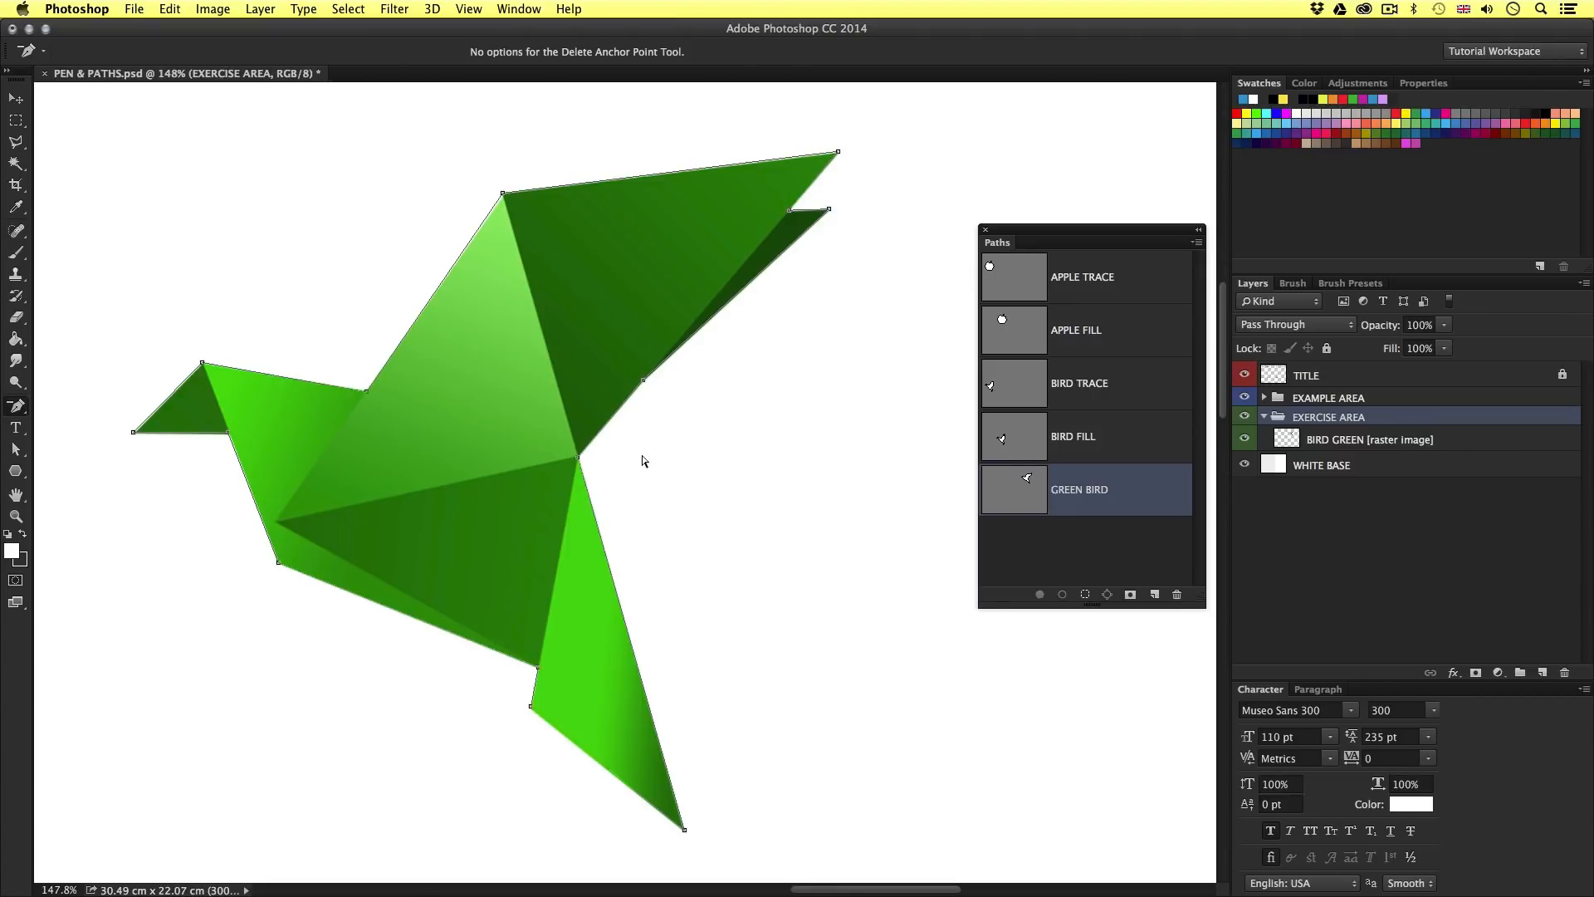
pyautogui.scroll(-3, 648, 461)
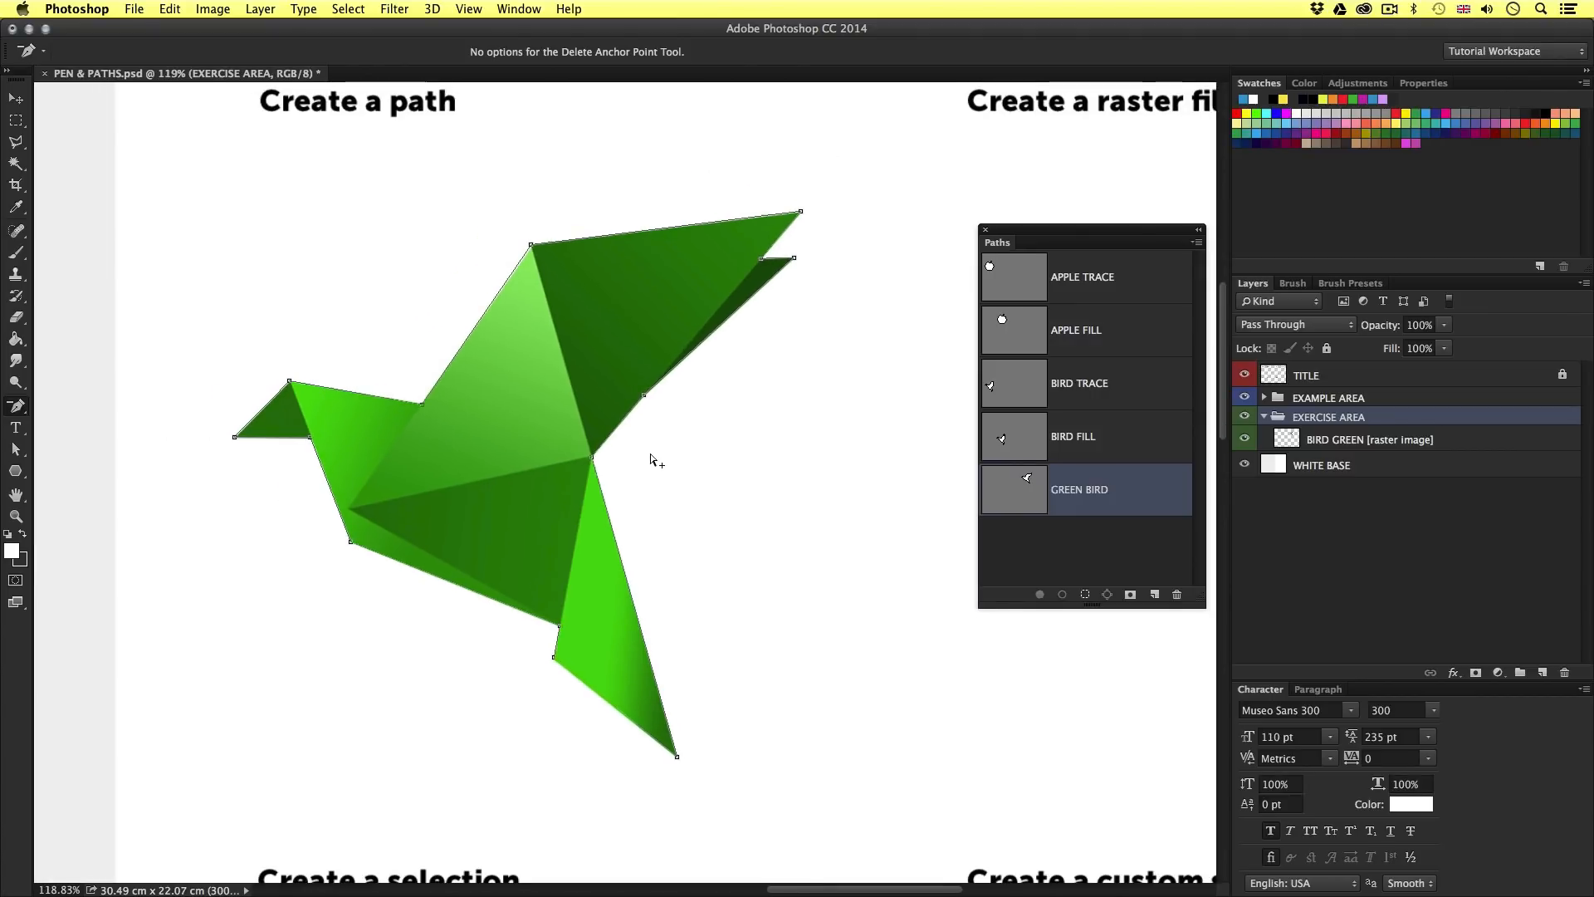
pyautogui.moveTo(788, 459); pyautogui.dragTo(709, 459)
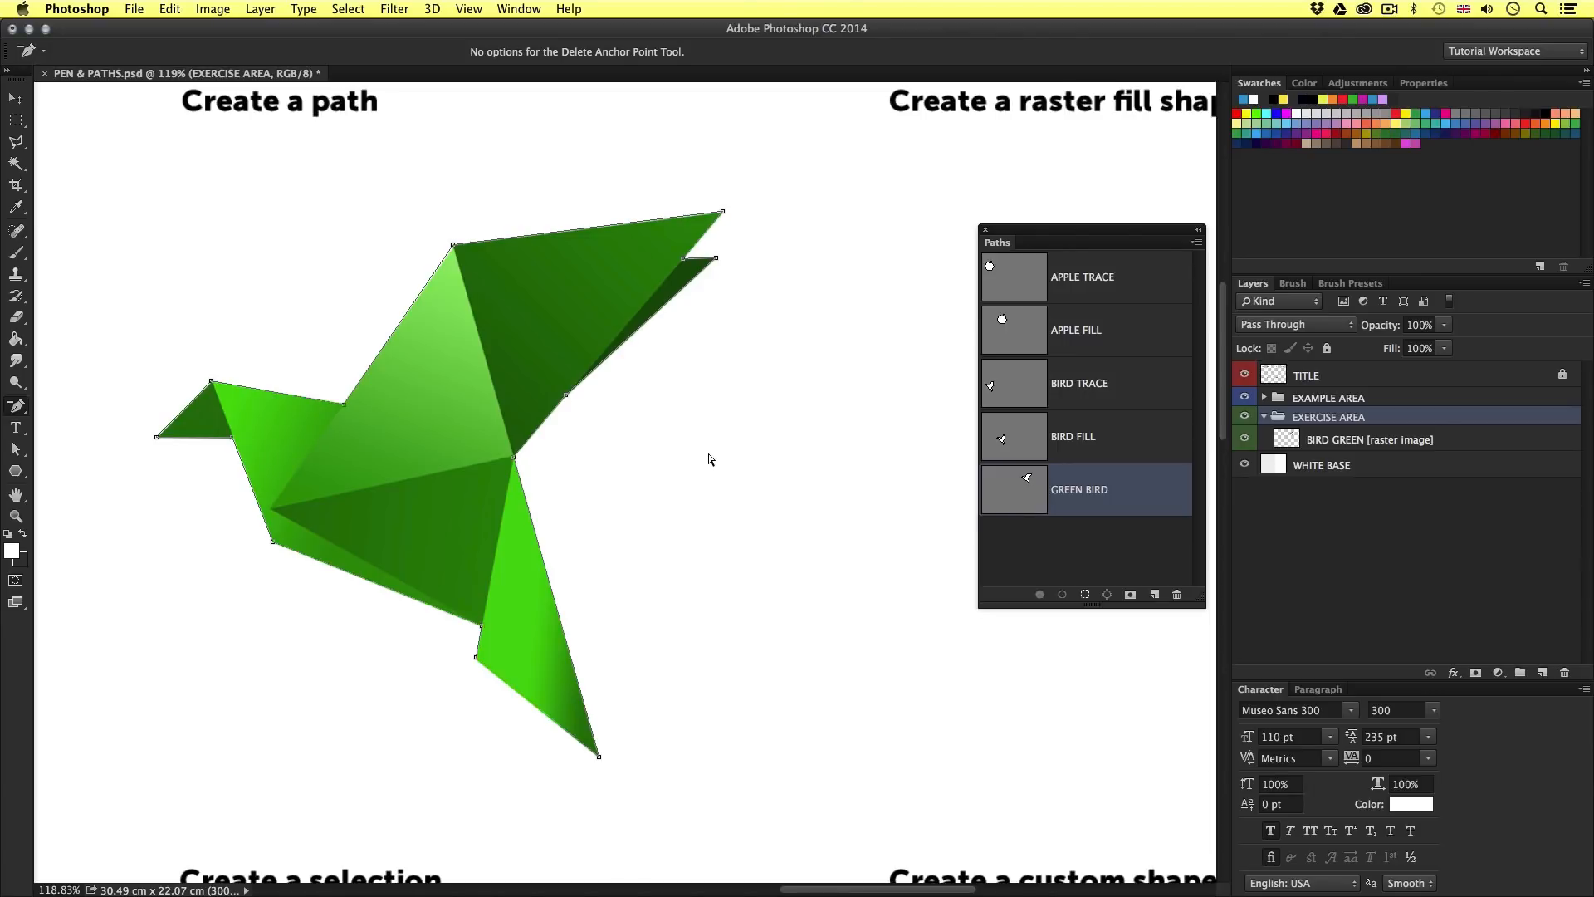
pyautogui.moveTo(726, 448); pyautogui.dragTo(662, 459)
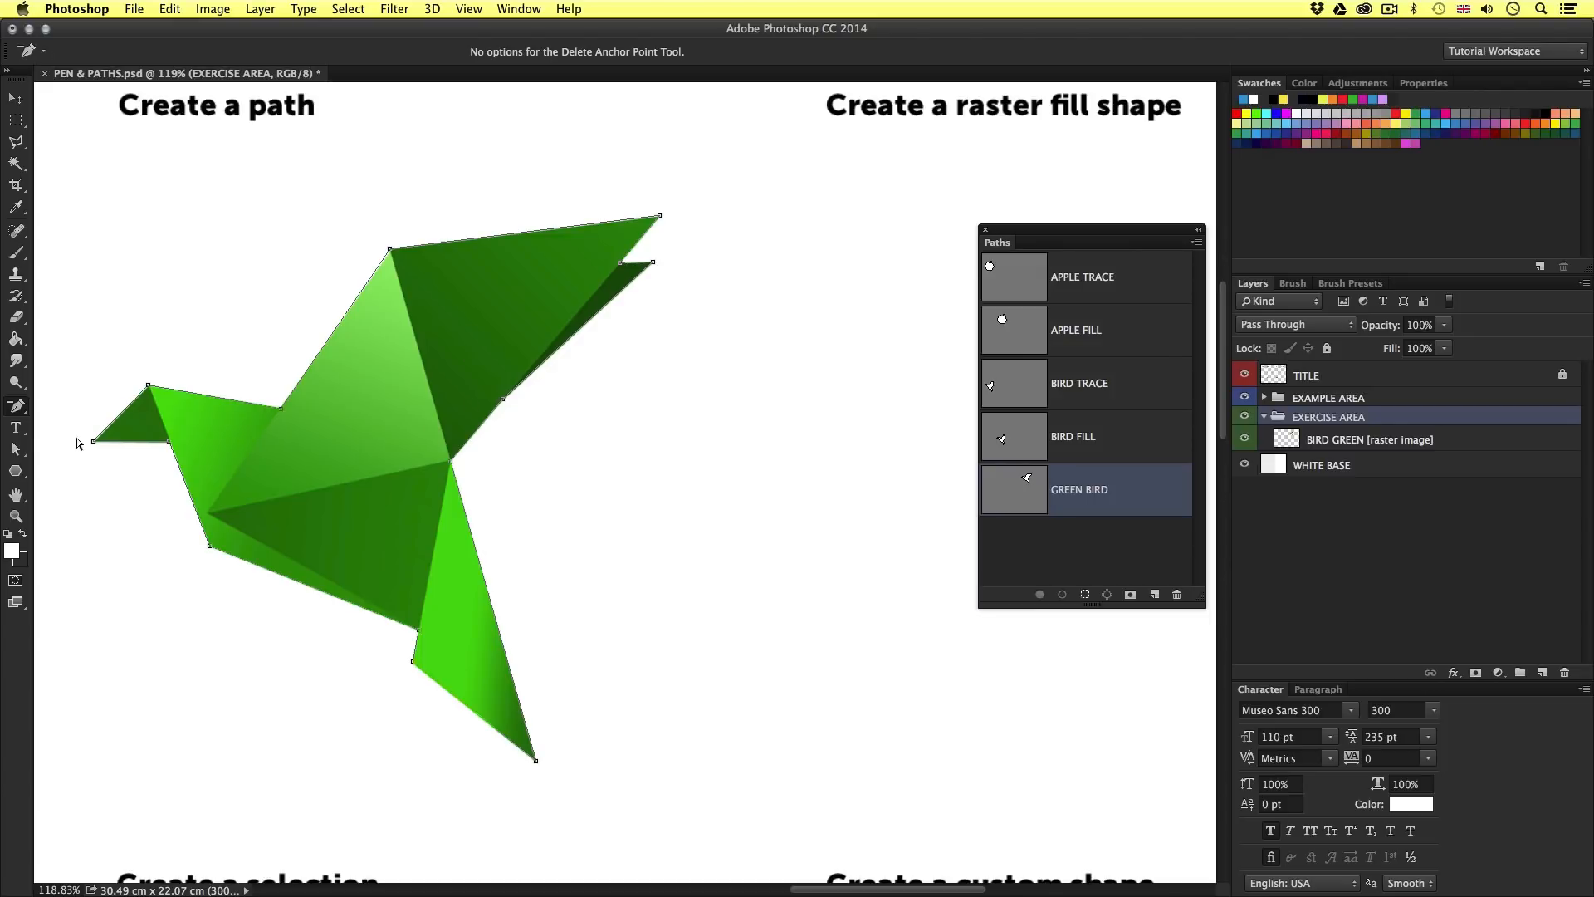
pyautogui.click(16, 450)
pyautogui.moveTo(16, 450); pyautogui.dragTo(83, 469)
pyautogui.moveTo(310, 362)
pyautogui.mouseDown()
pyautogui.moveTo(801, 363)
pyautogui.moveTo(447, 366)
pyautogui.moveTo(610, 355)
pyautogui.mouseUp()
# Create a new layer named BIRD FILL directly above the BIRD GREEN [raster image] layer.
pyautogui.click(1366, 443)
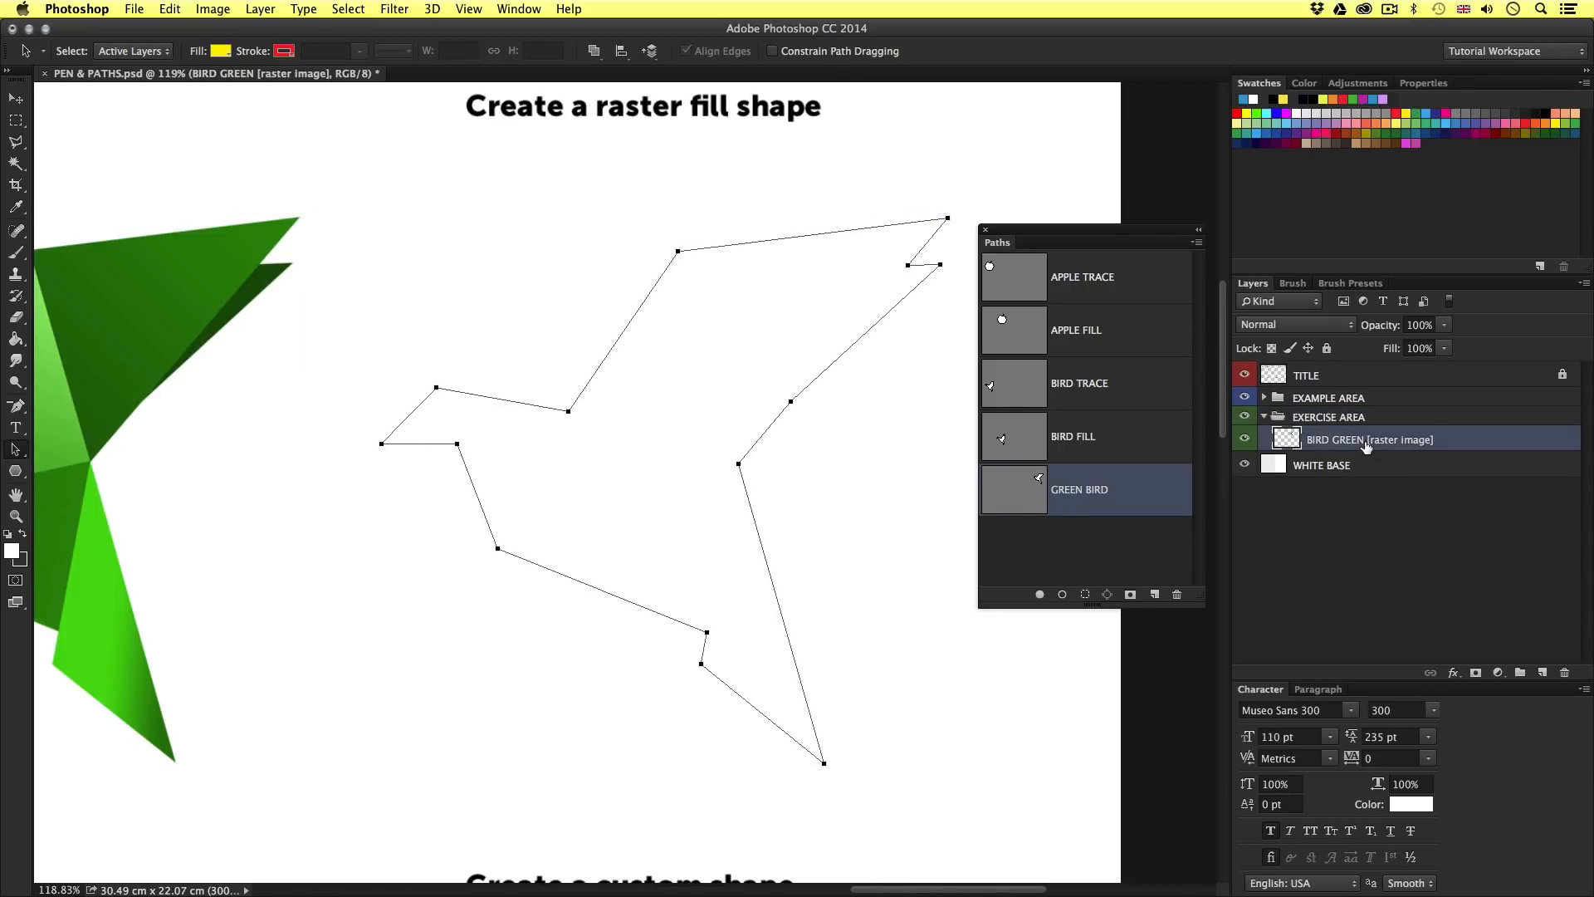
pyautogui.press('super+shift+n')
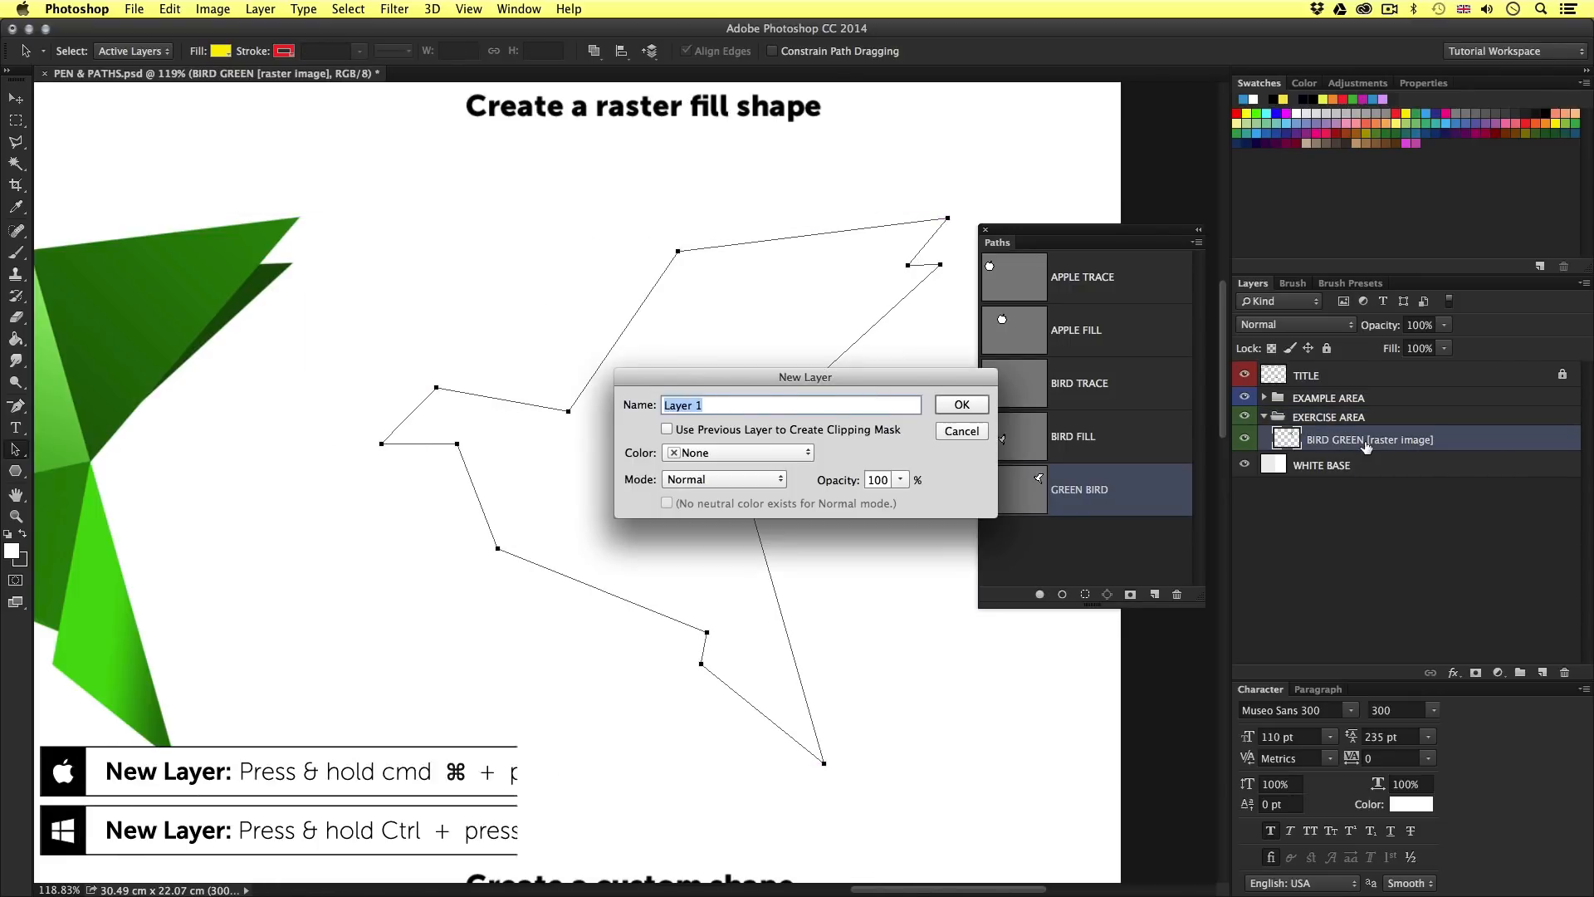
pyautogui.write('BIRD FI')
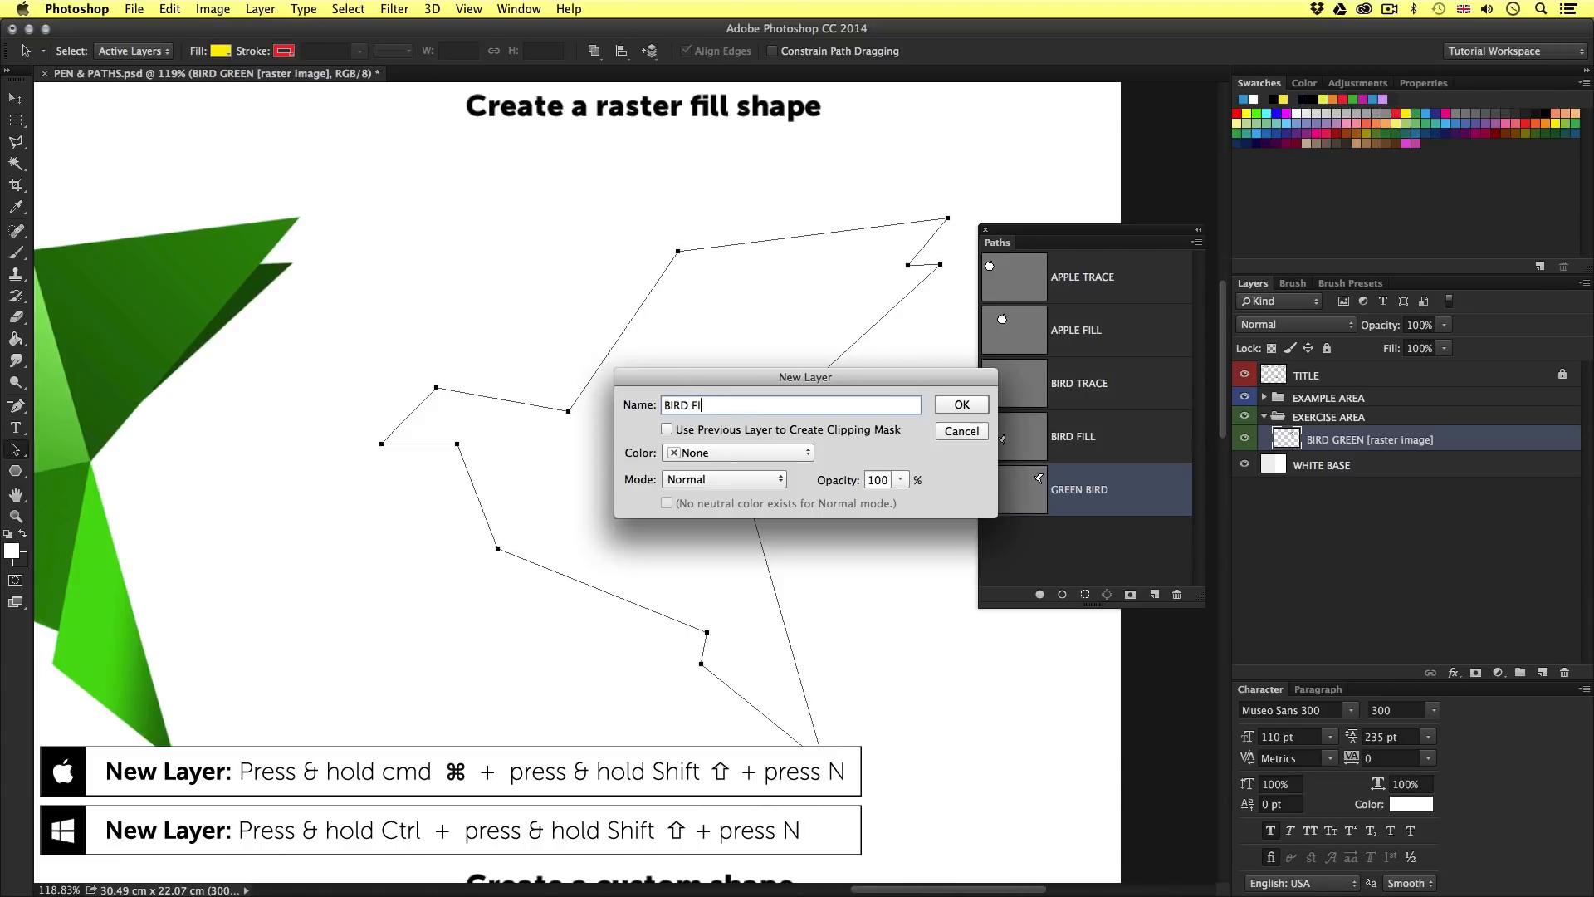
pyautogui.write('LL')
pyautogui.click(961, 406)
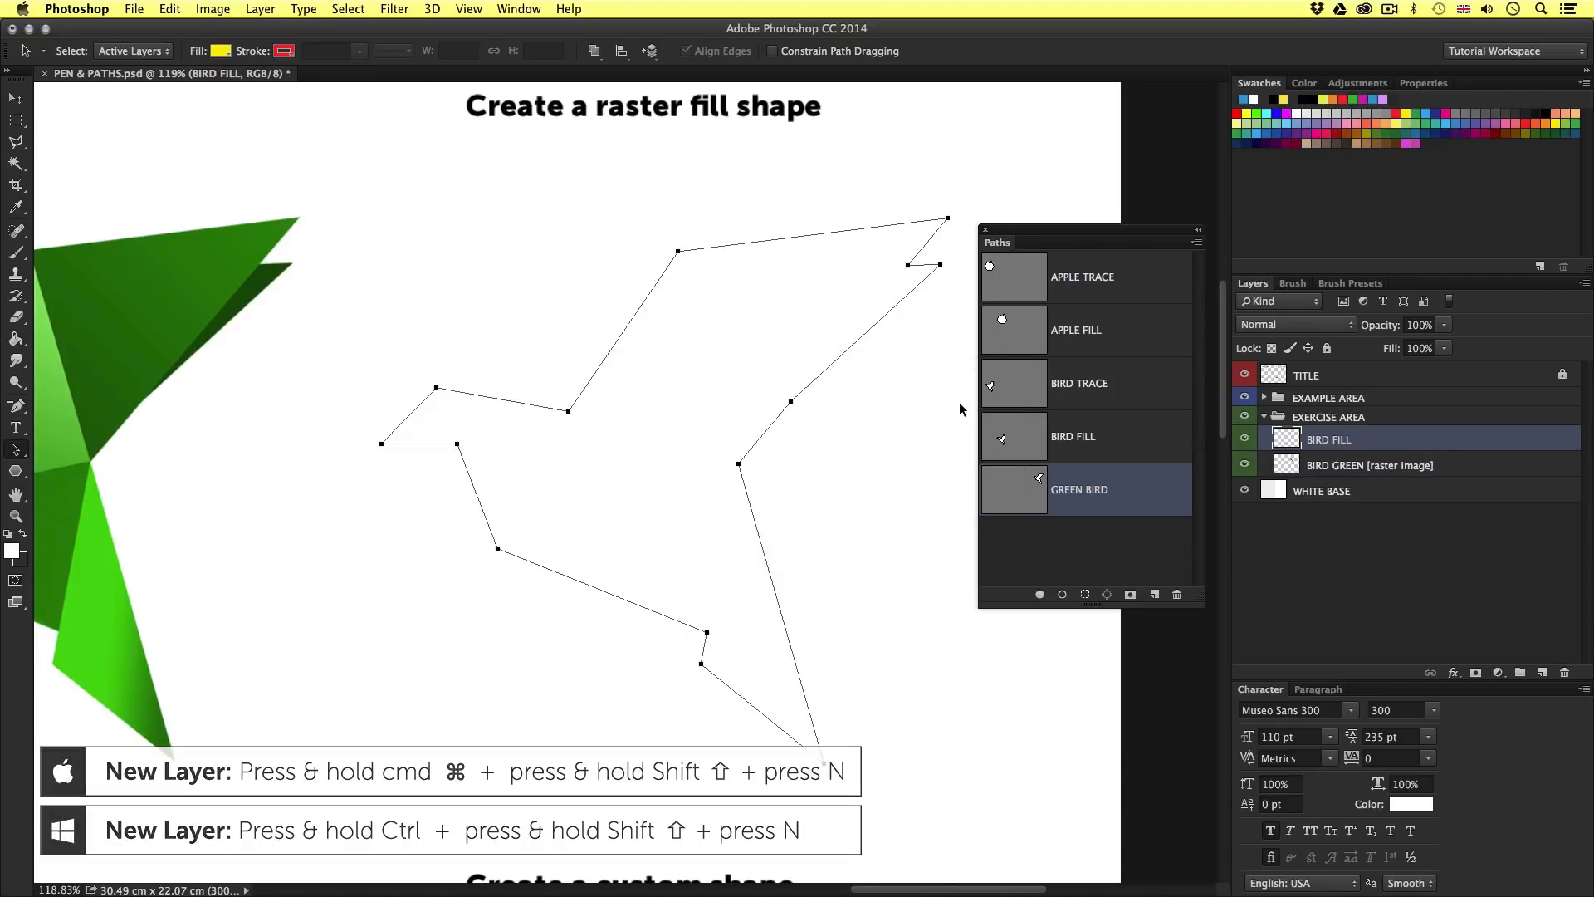
# Fill the GREEN BIRD path with a purple foreground color on the BIRD FILL layer and deselect the path.
pyautogui.click(11, 549)
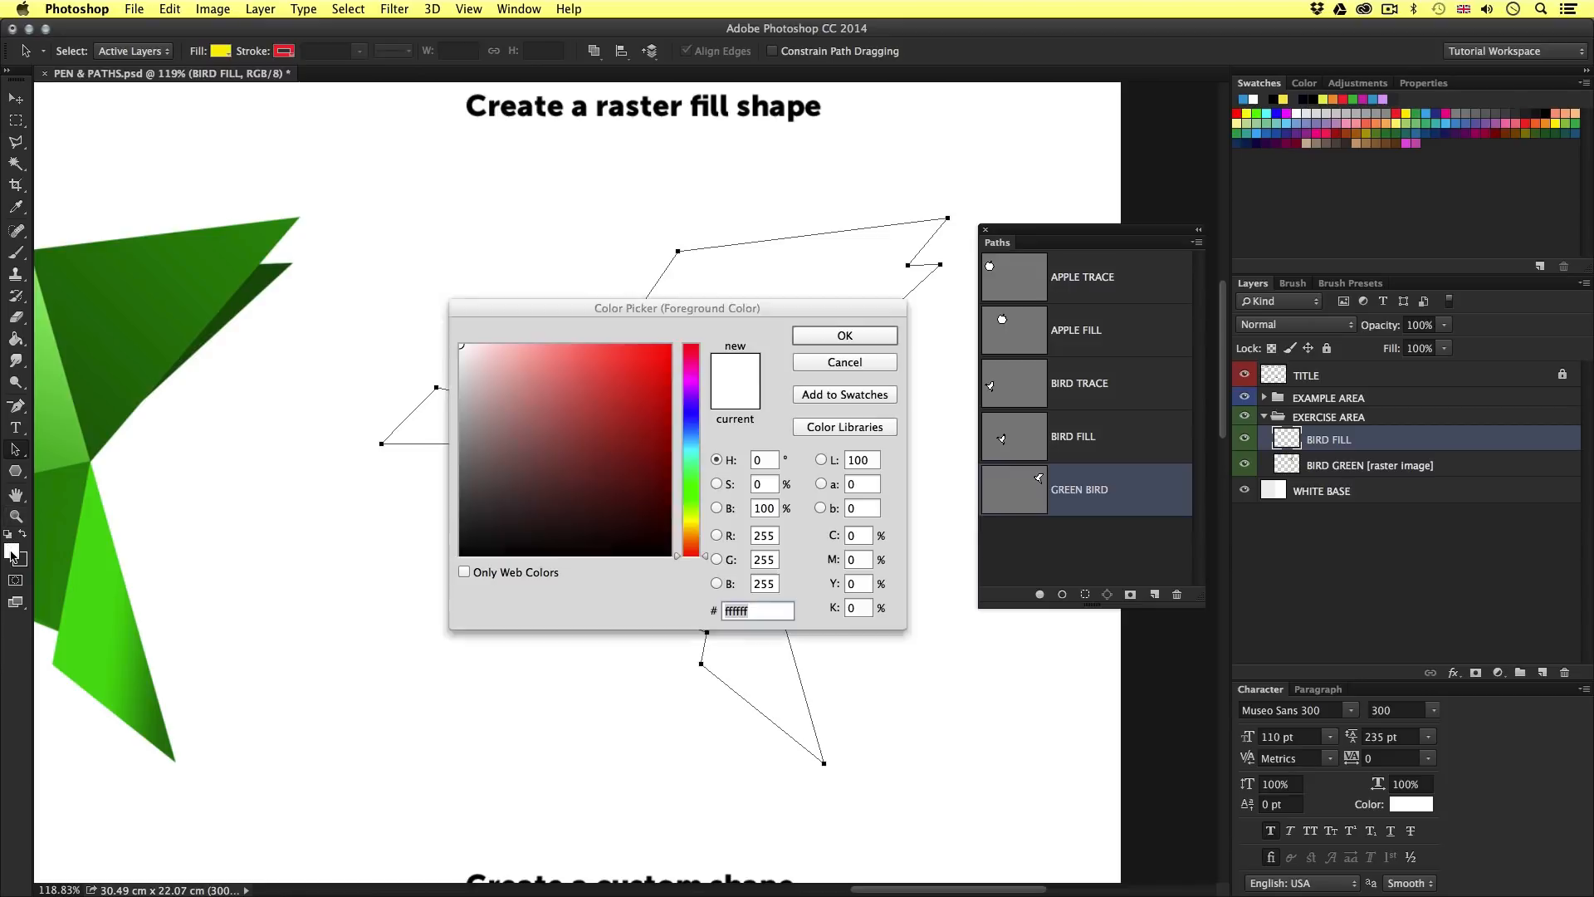
pyautogui.click(686, 400)
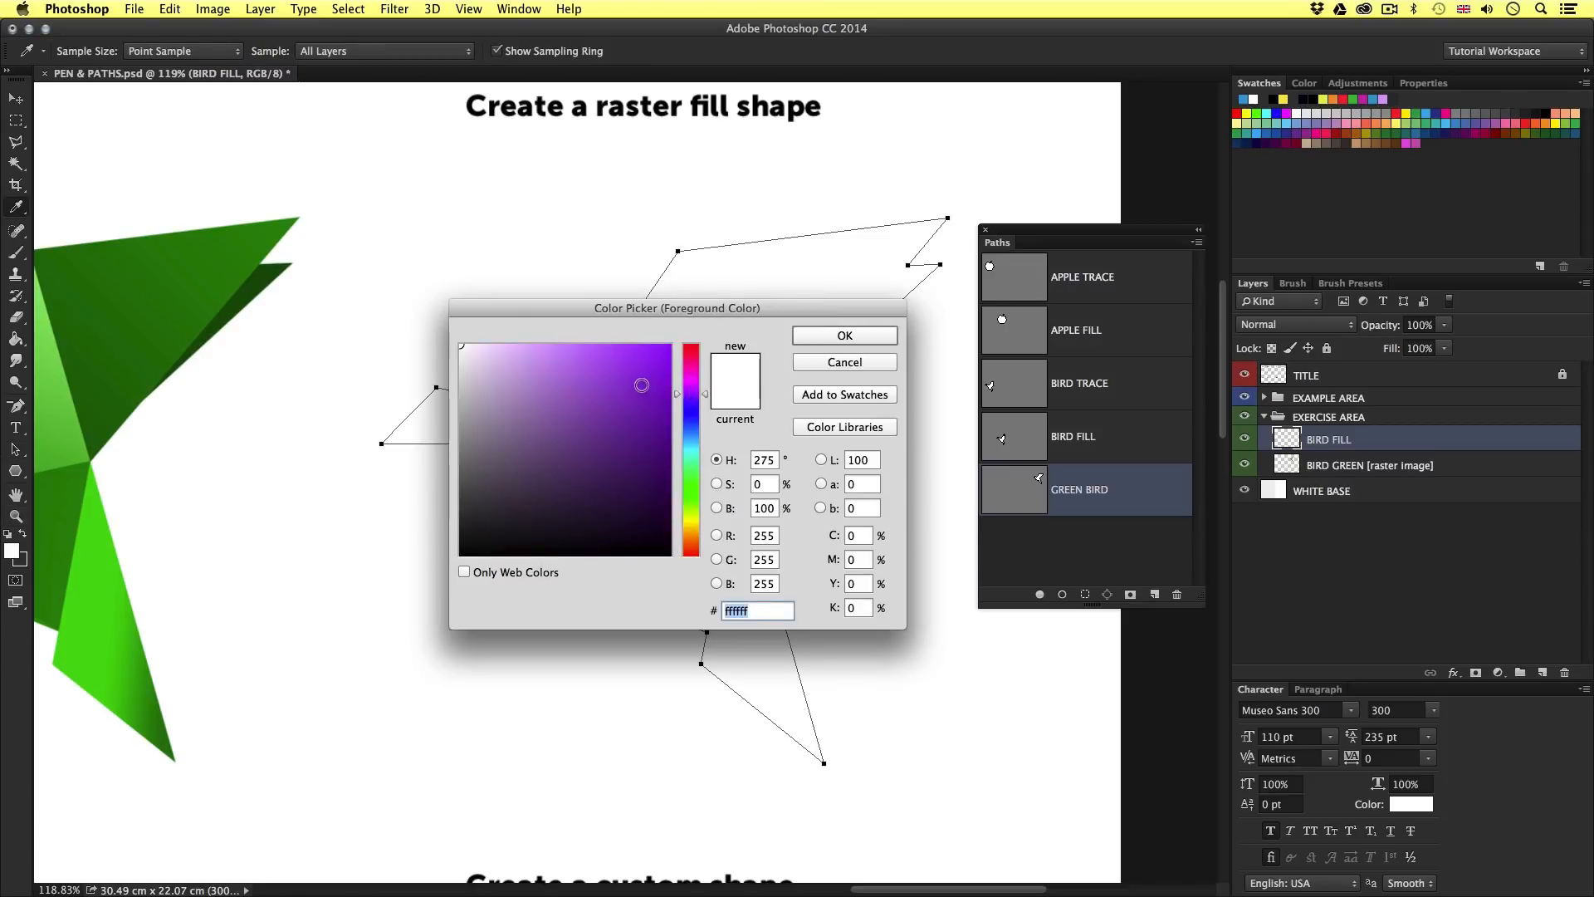
pyautogui.click(643, 385)
pyautogui.click(826, 335)
pyautogui.press('a')
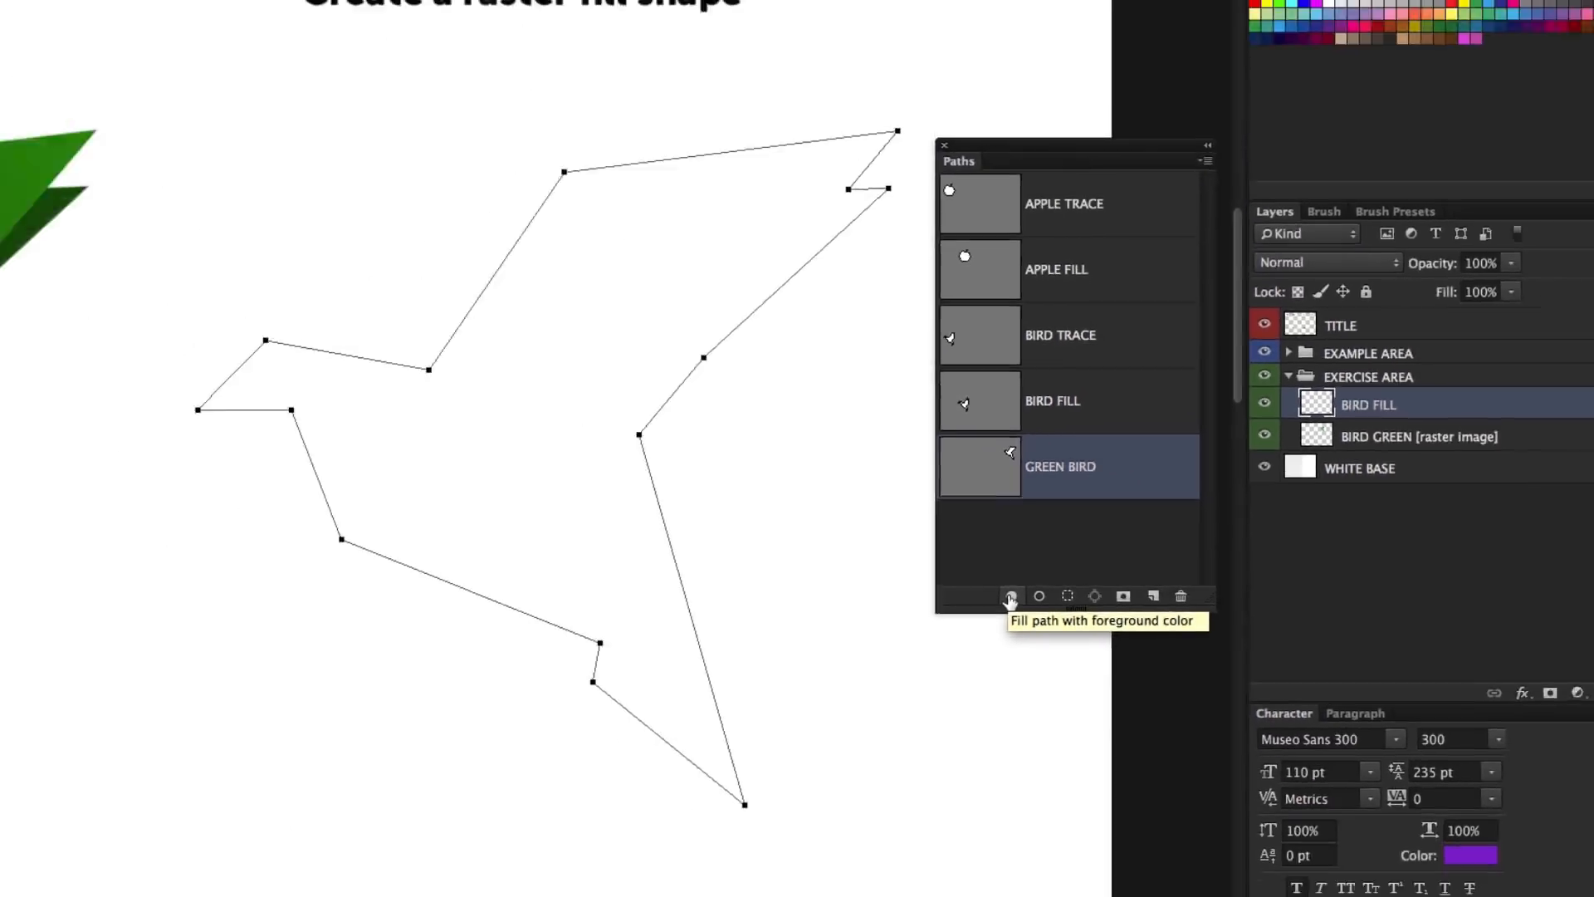
pyautogui.click(525, 628)
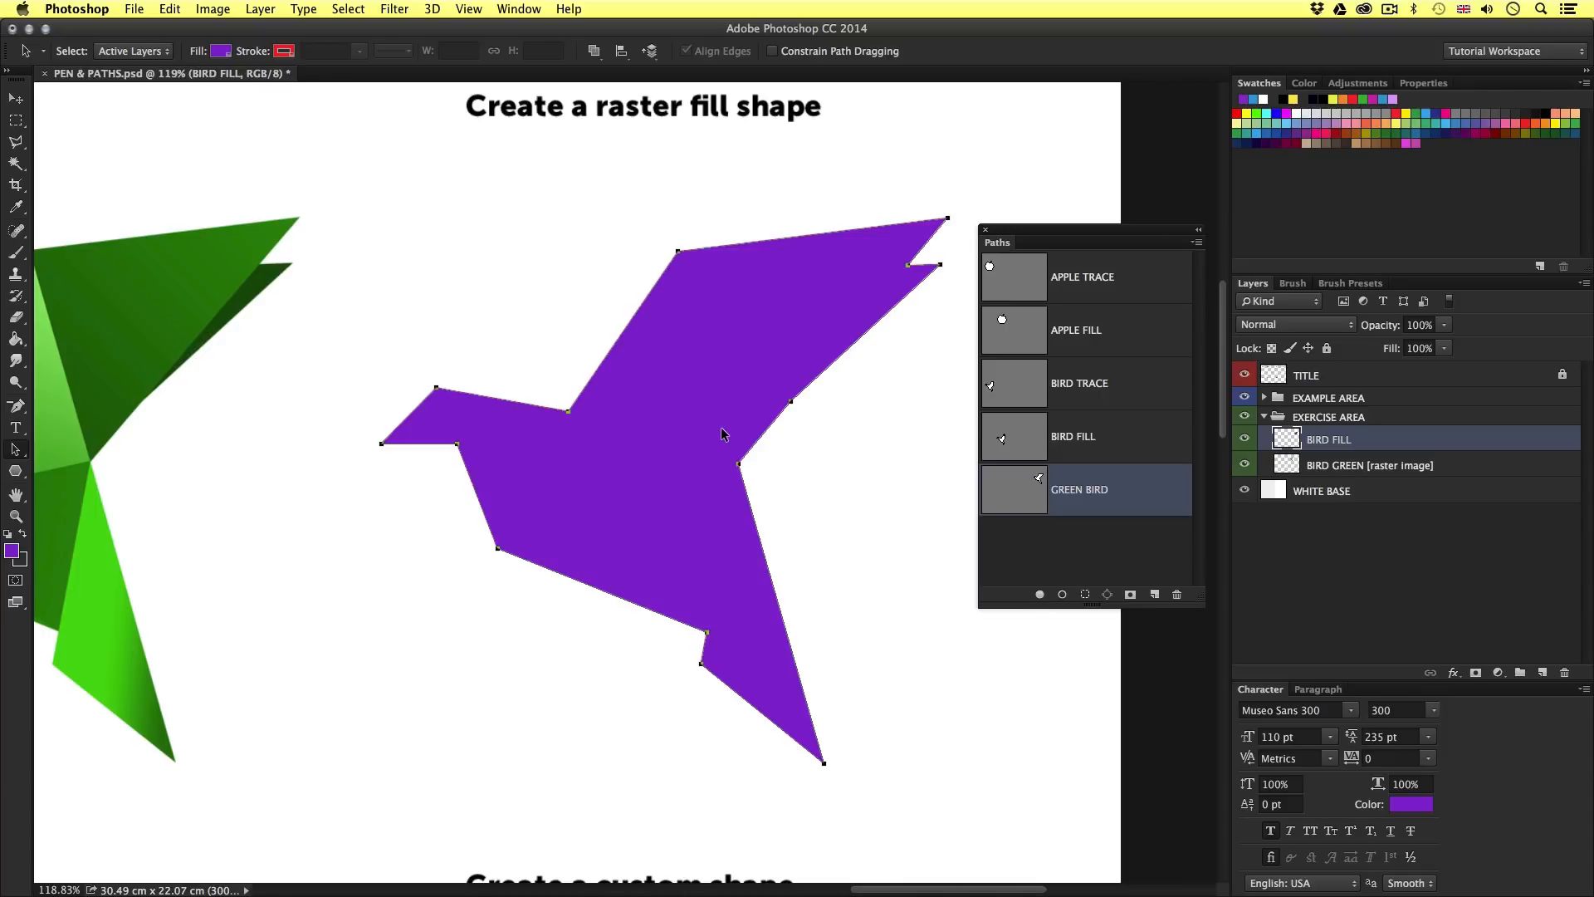
pyautogui.press('Escape')
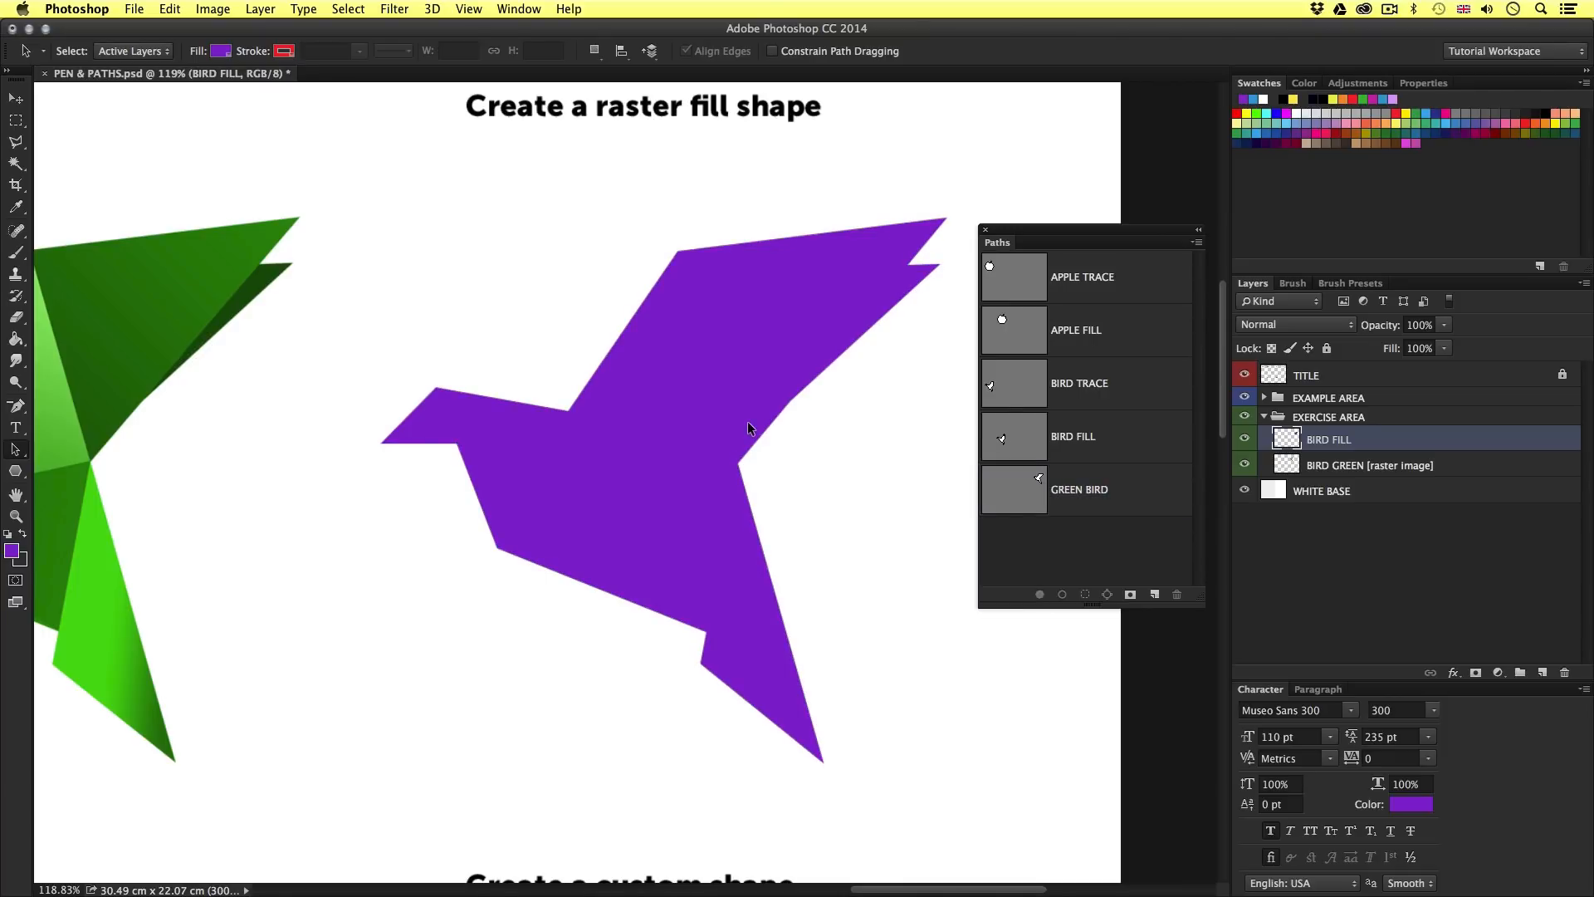
# Reposition the purple bird slightly under the "Create a raster fill shape" heading with the Move Tool.
pyautogui.press('v')
pyautogui.moveTo(750, 503)
pyautogui.mouseDown()
pyautogui.moveTo(686, 437)
pyautogui.moveTo(531, 564)
pyautogui.moveTo(743, 539)
pyautogui.moveTo(608, 426)
pyautogui.moveTo(573, 532)
pyautogui.moveTo(664, 448)
pyautogui.moveTo(631, 478)
pyautogui.moveTo(750, 518)
pyautogui.moveTo(714, 486)
pyautogui.moveTo(732, 514)
pyautogui.mouseUp()
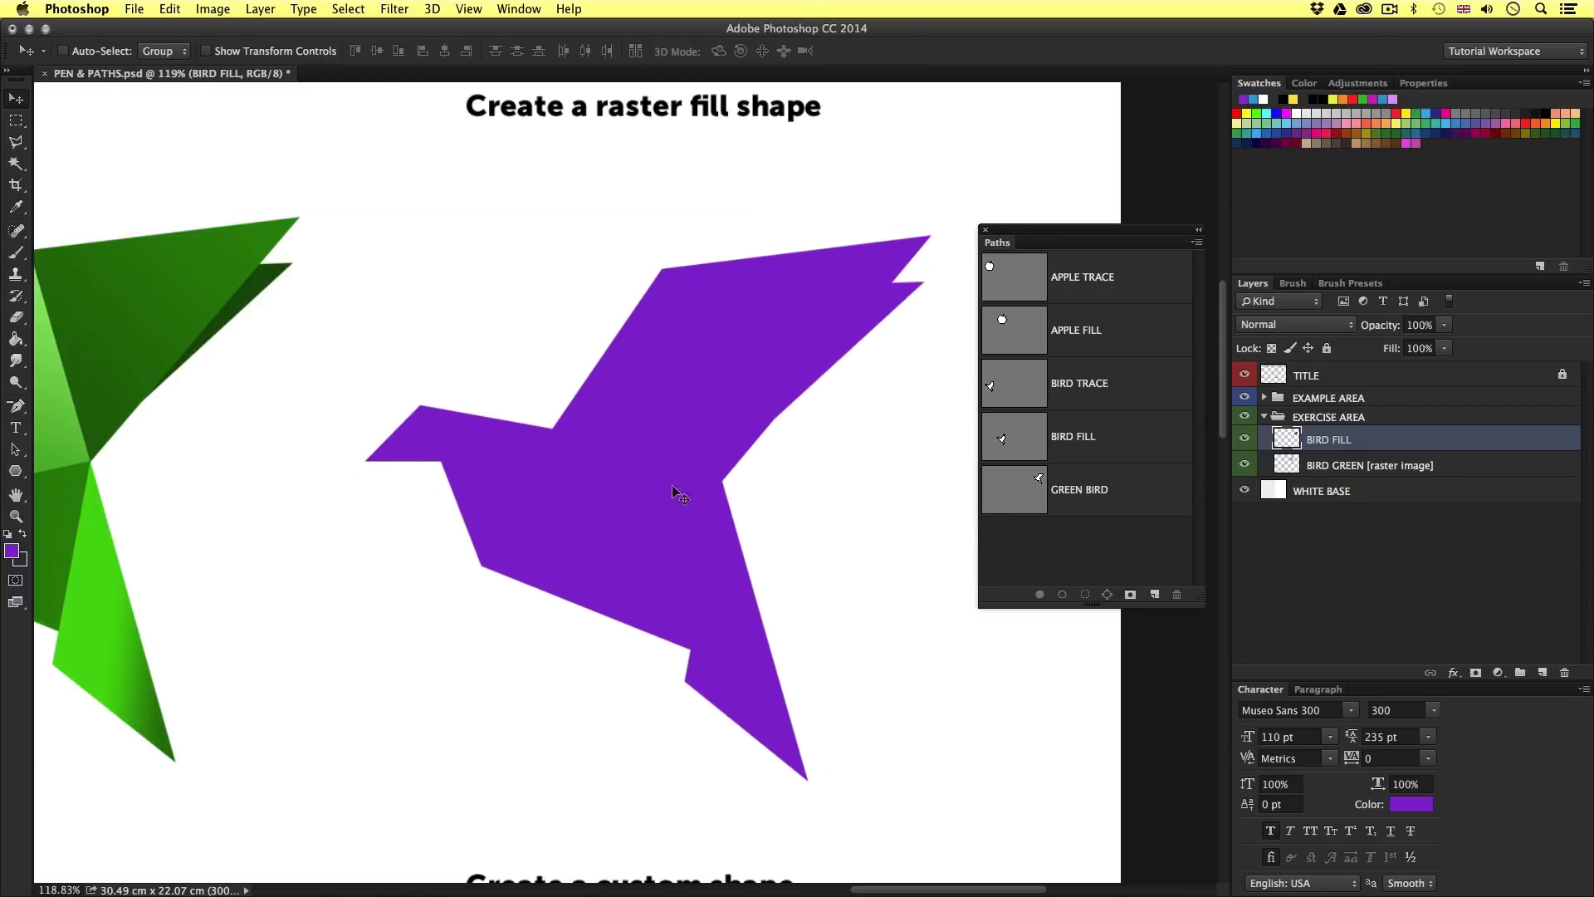
pyautogui.scroll(-4, 621, 491)
pyautogui.moveTo(553, 542); pyautogui.dragTo(589, 508)
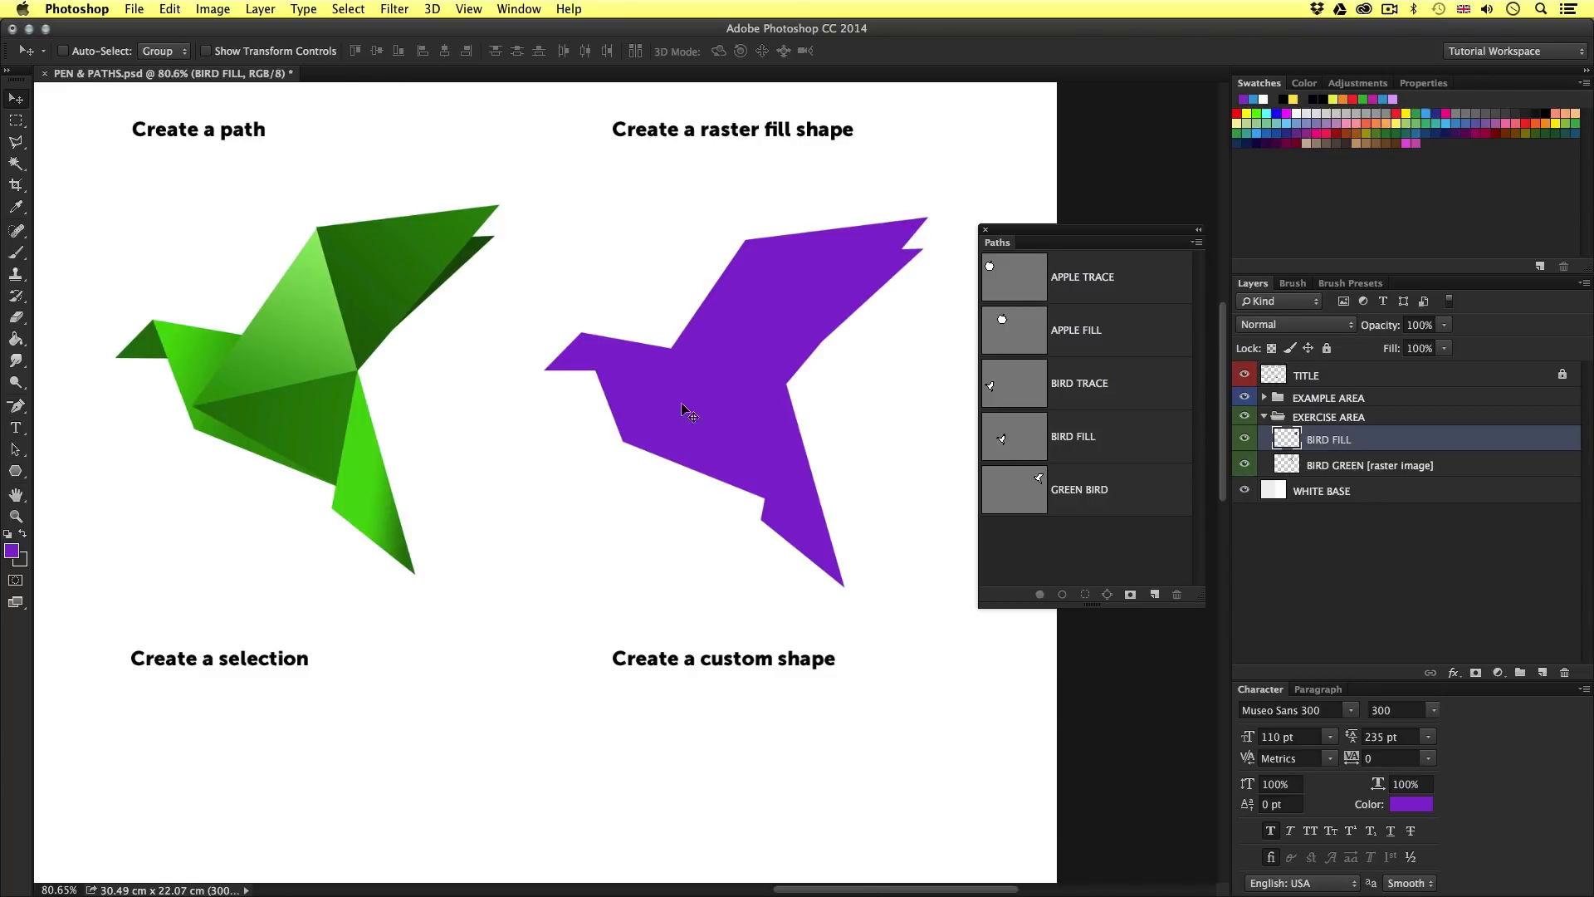
pyautogui.moveTo(688, 416); pyautogui.dragTo(671, 399)
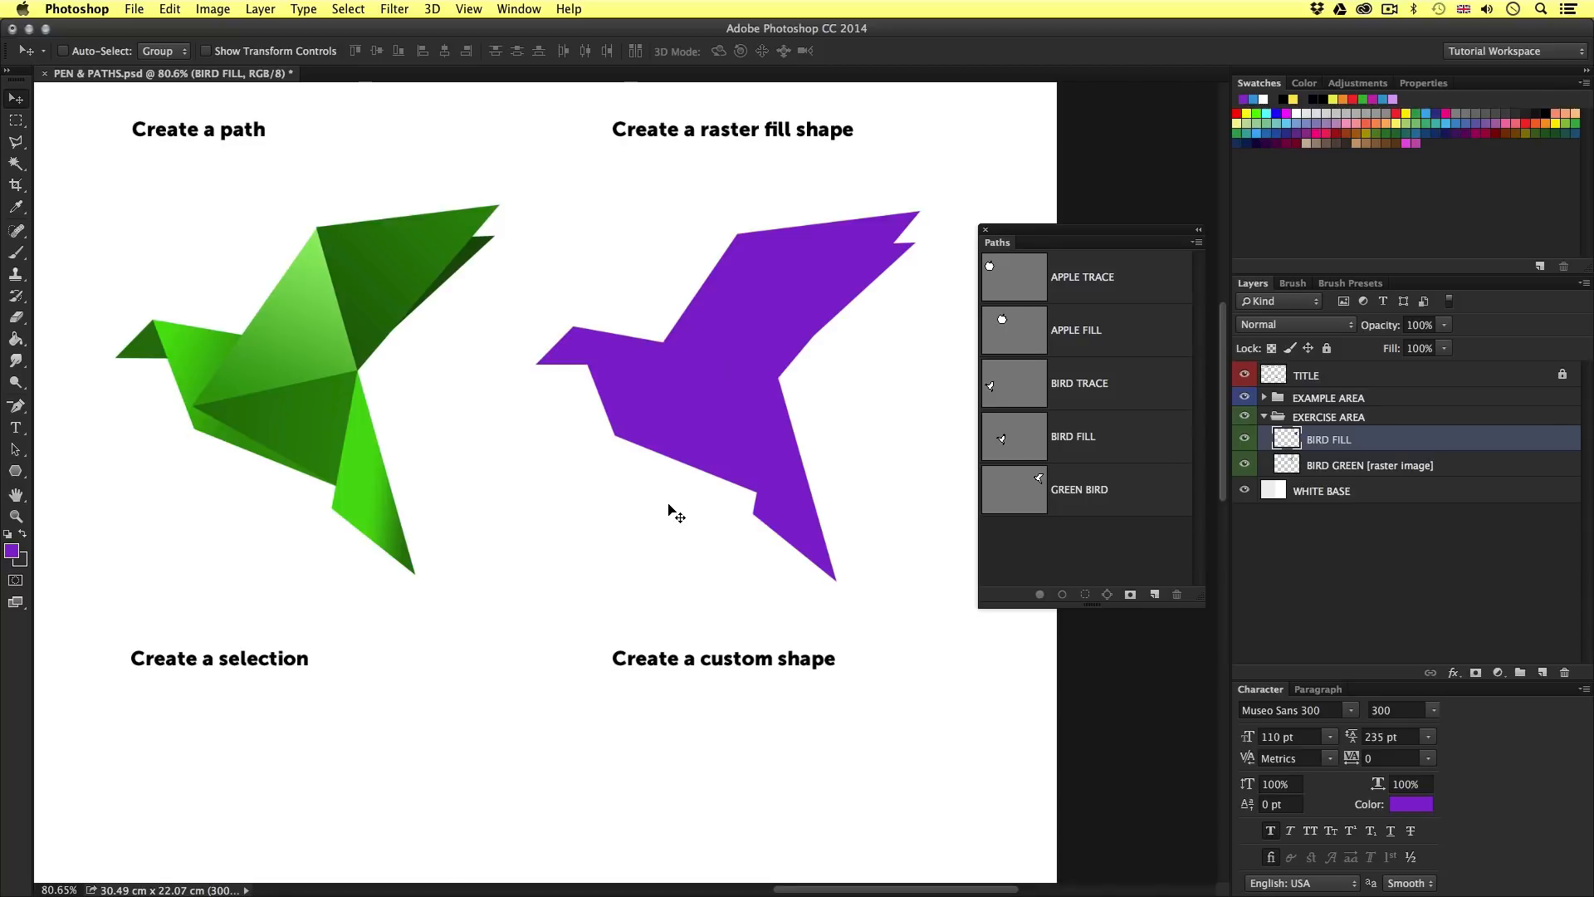
# Reactivate the GREEN BIRD path and move it whole into the "Create a selection" area.
pyautogui.click(1025, 488)
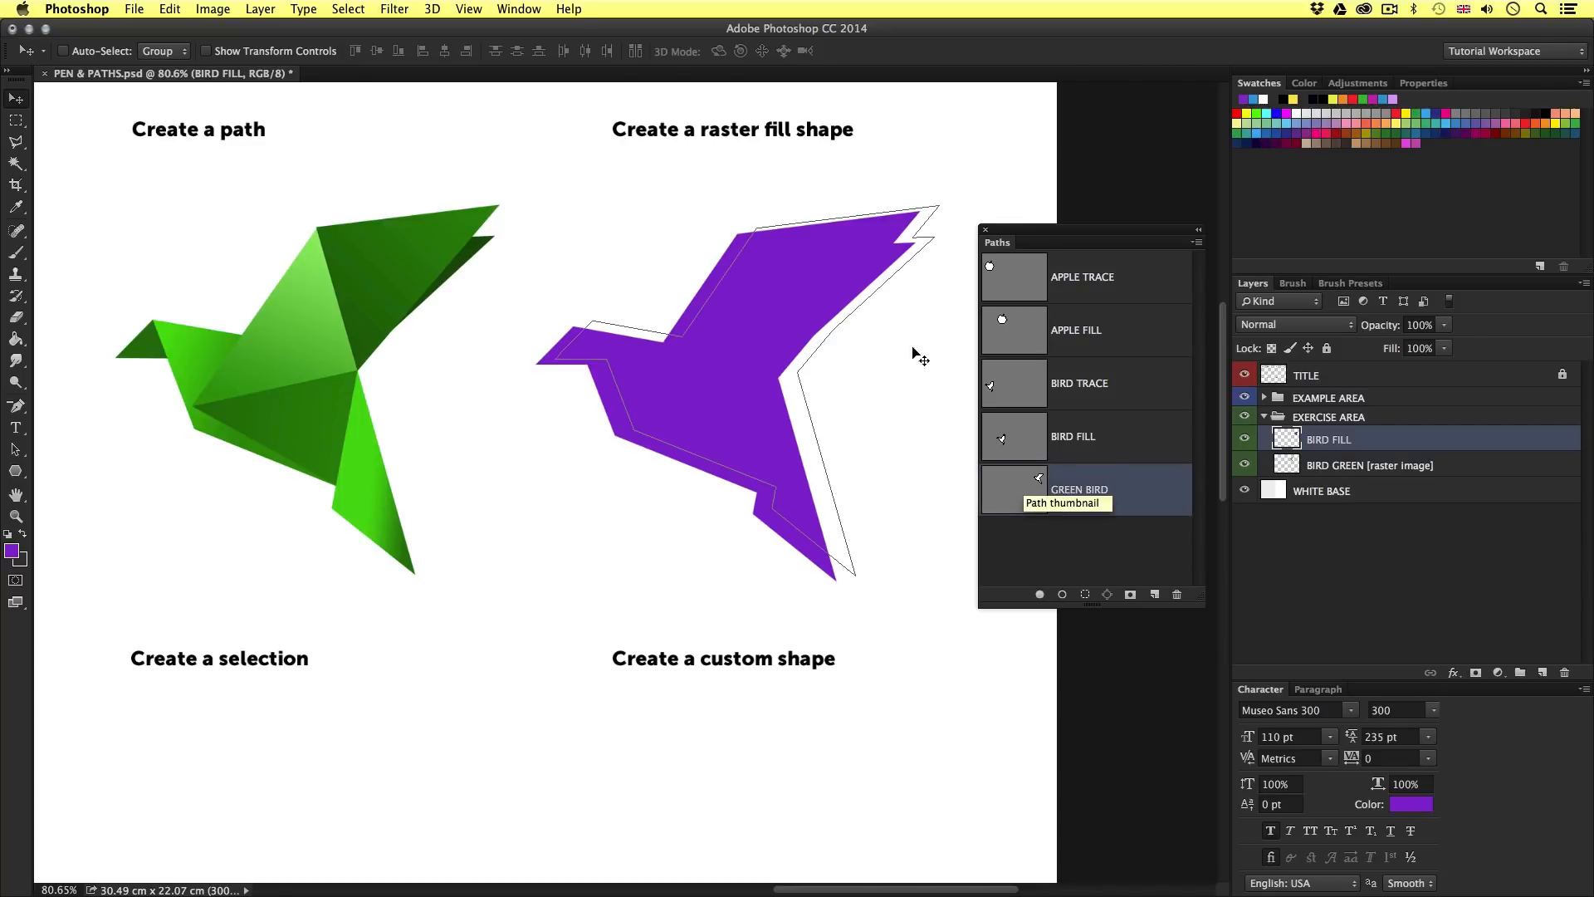
pyautogui.click(15, 449)
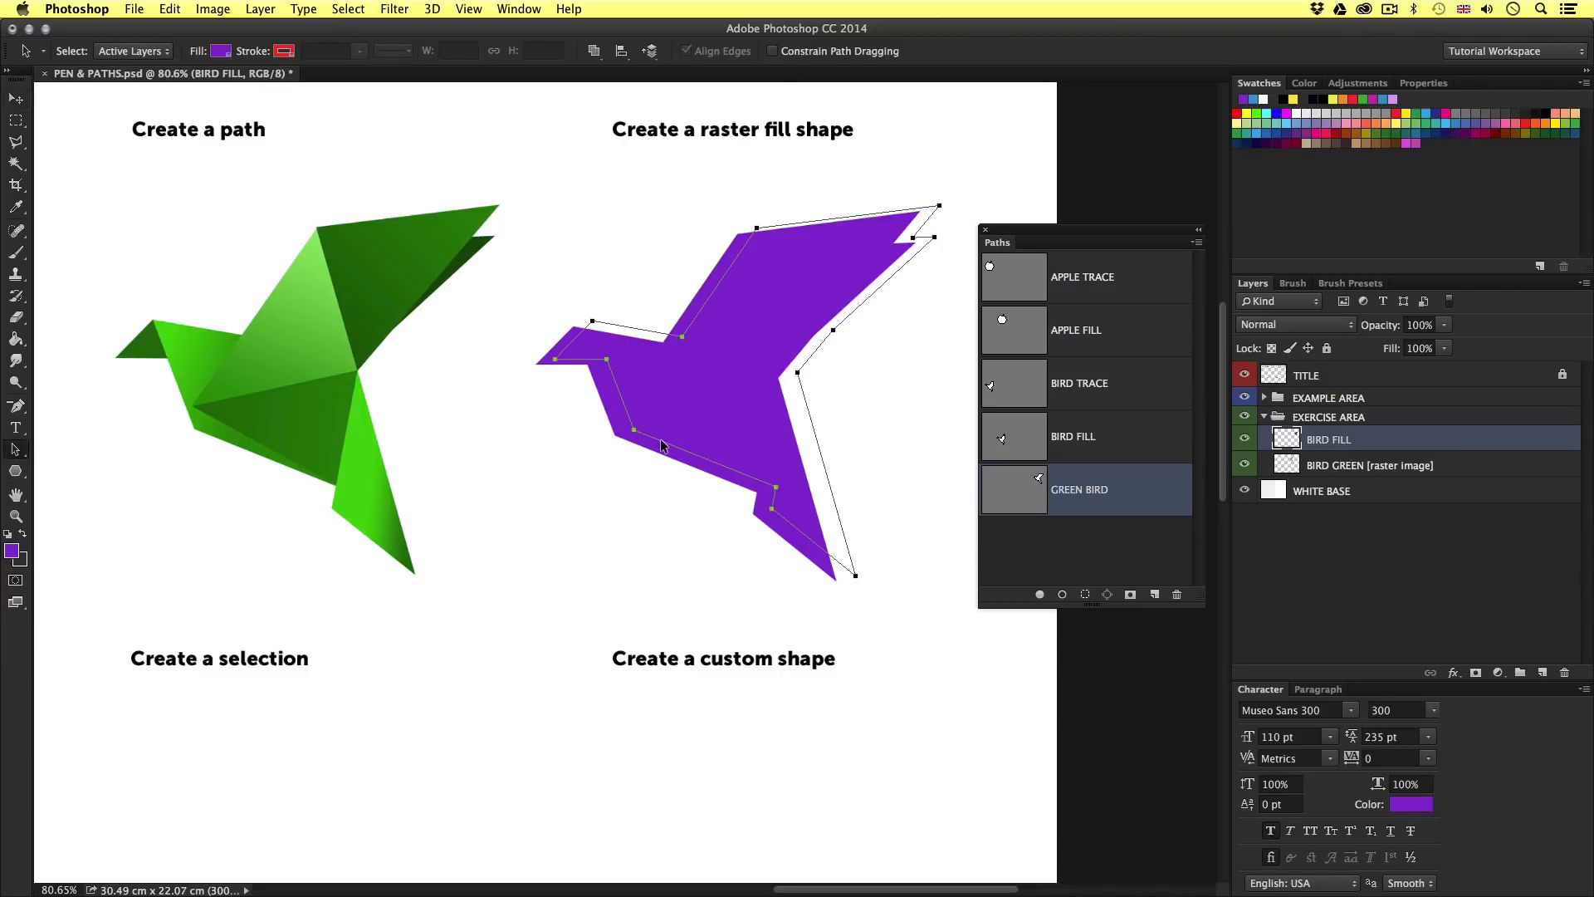
pyautogui.moveTo(662, 446); pyautogui.dragTo(446, 612)
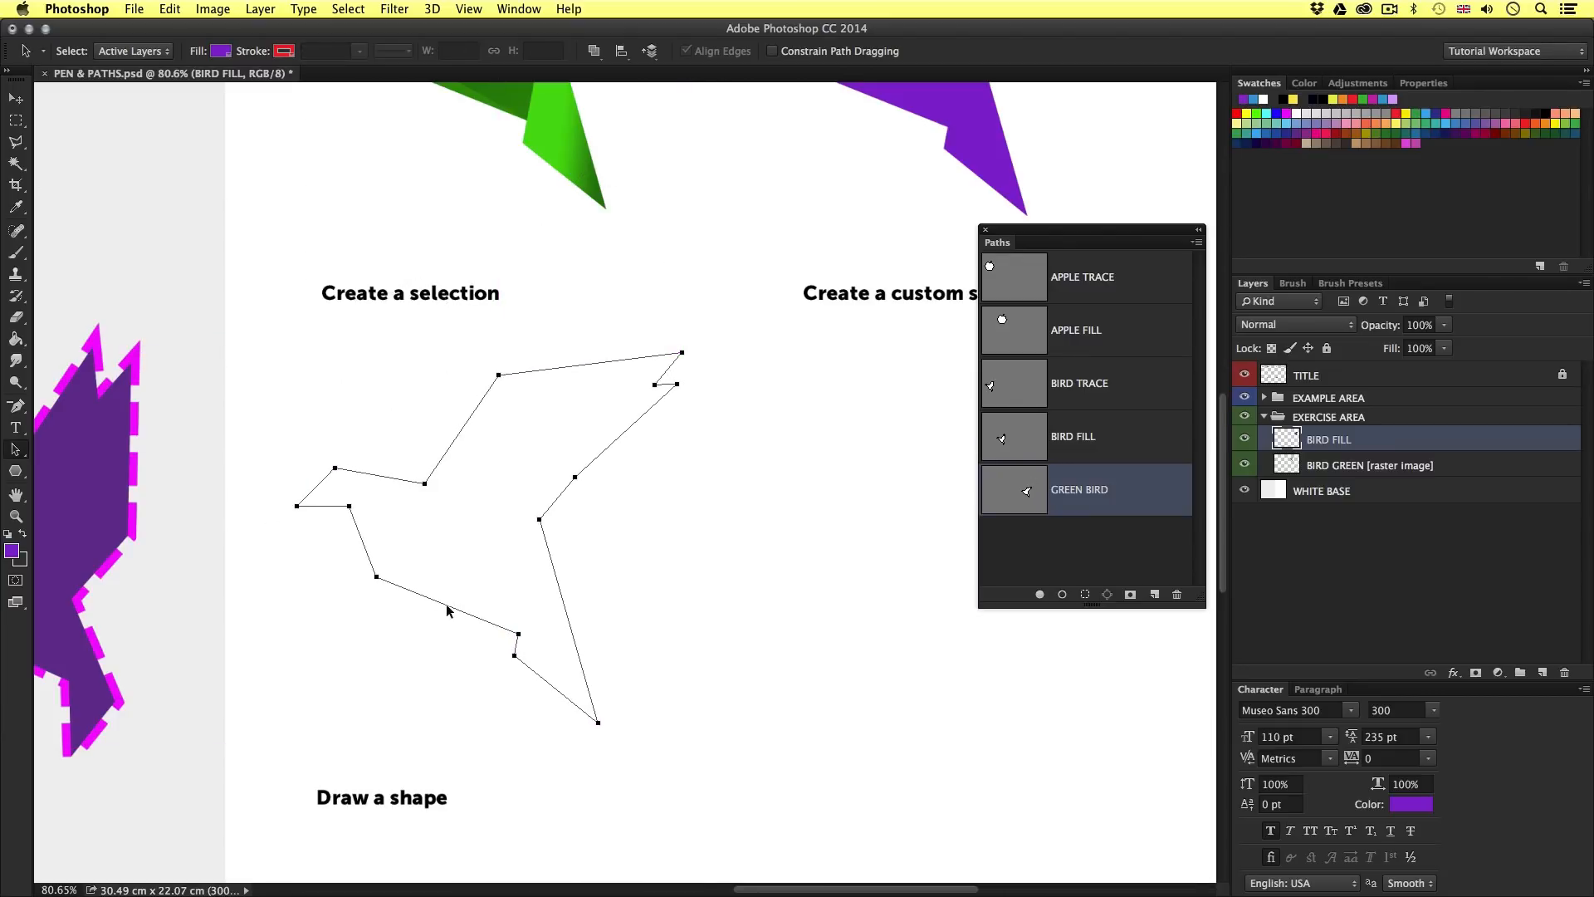
# Make a new anti-aliased selection from the GREEN BIRD path with a feather radius of 0 pixels.
pyautogui.rightClick(544, 535)
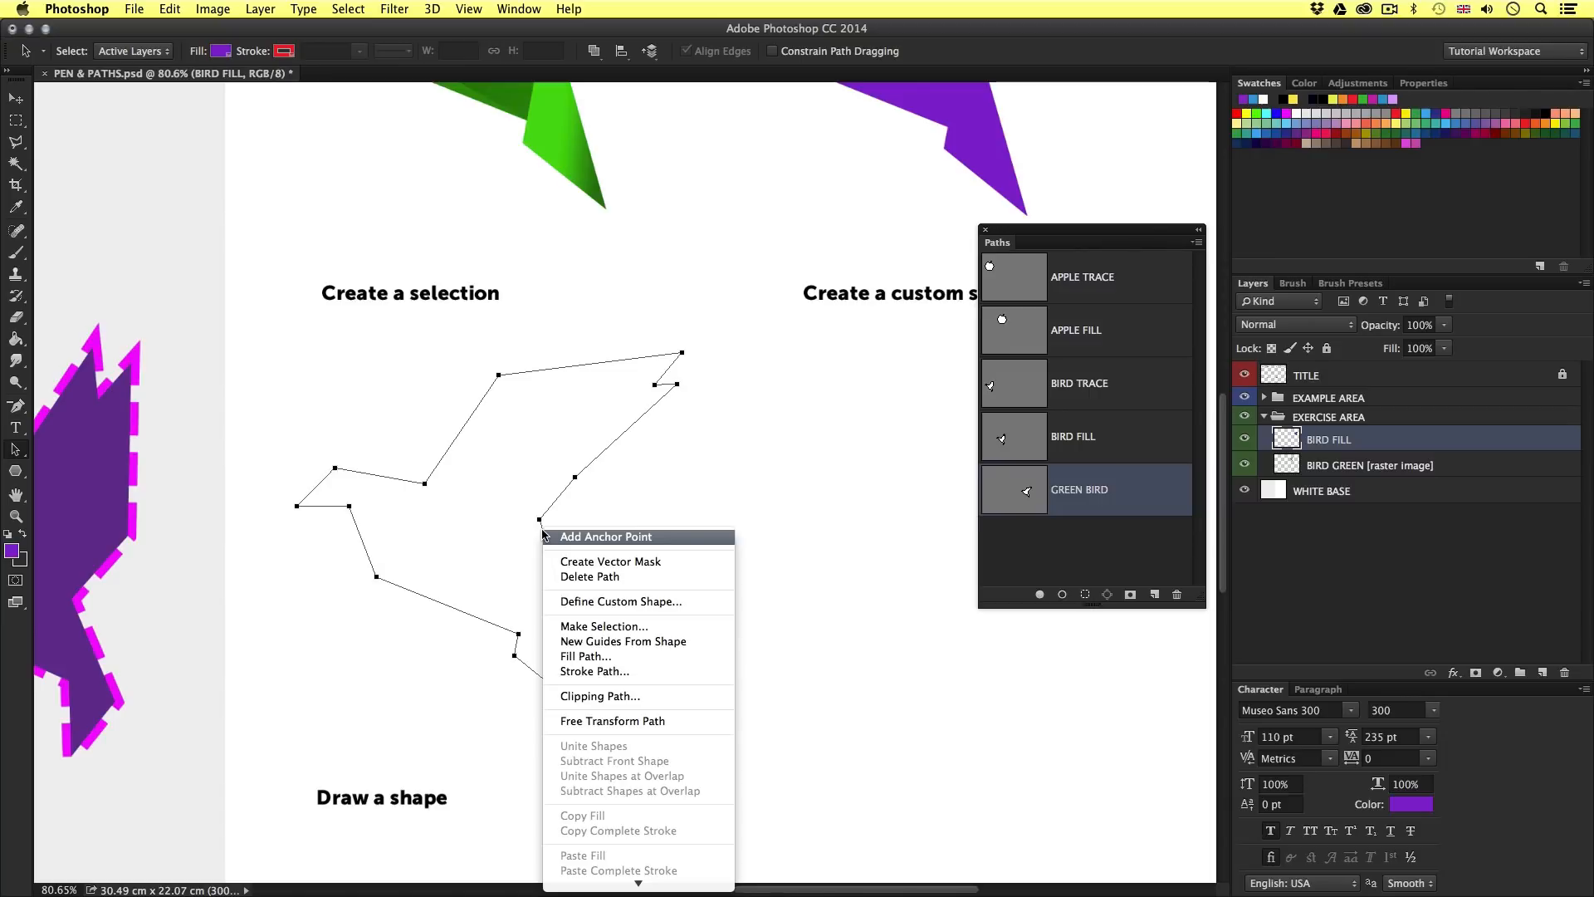
pyautogui.click(612, 627)
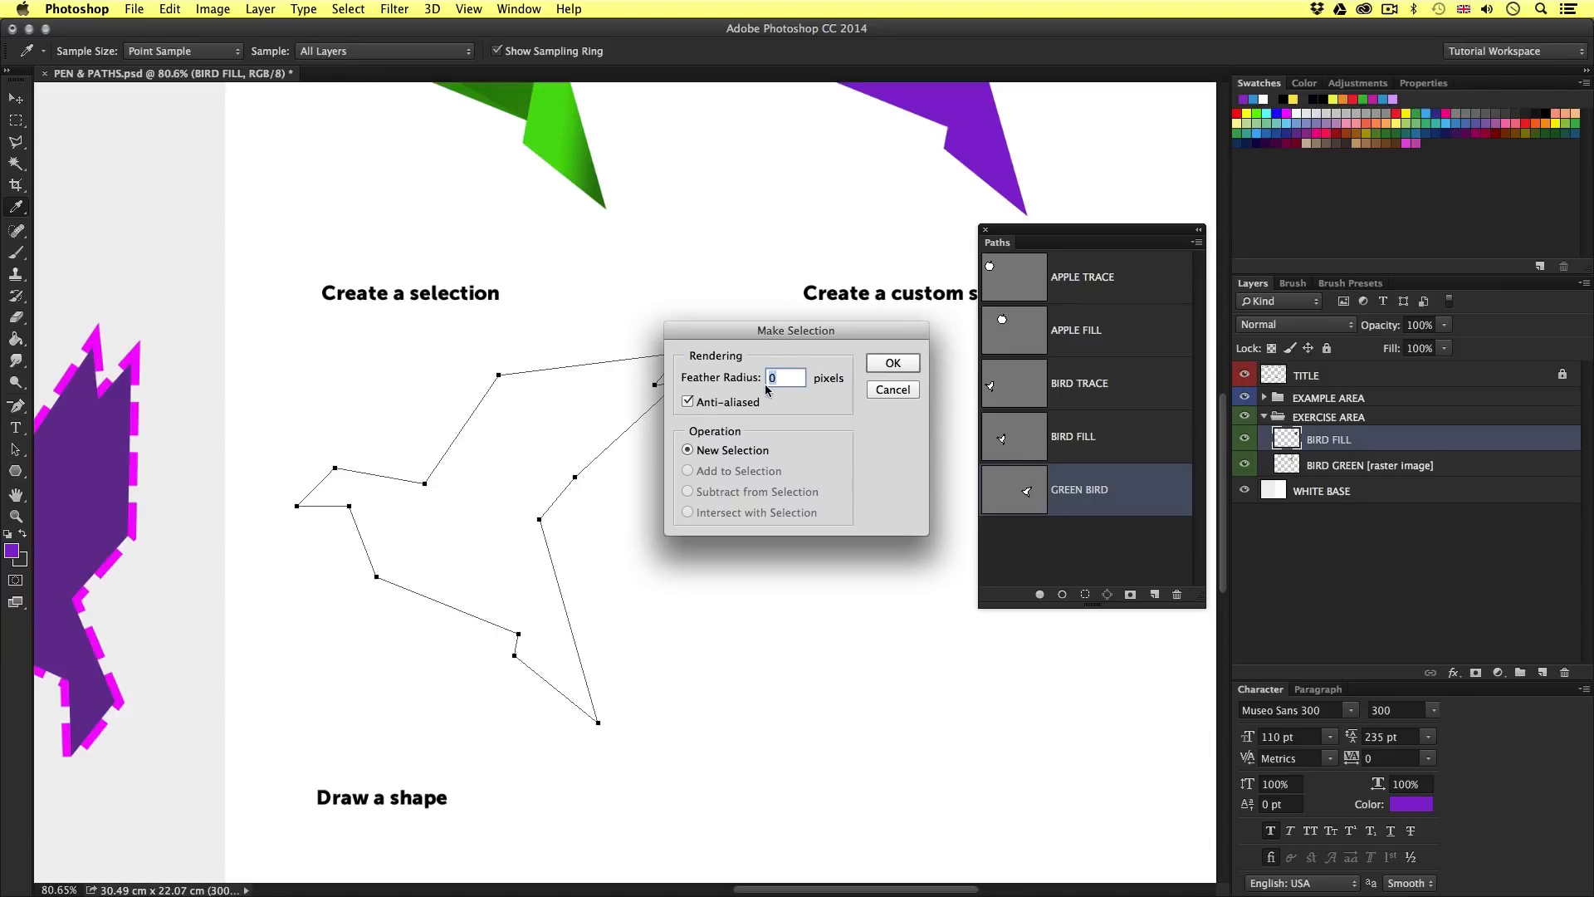
pyautogui.click(894, 366)
pyautogui.press('a')
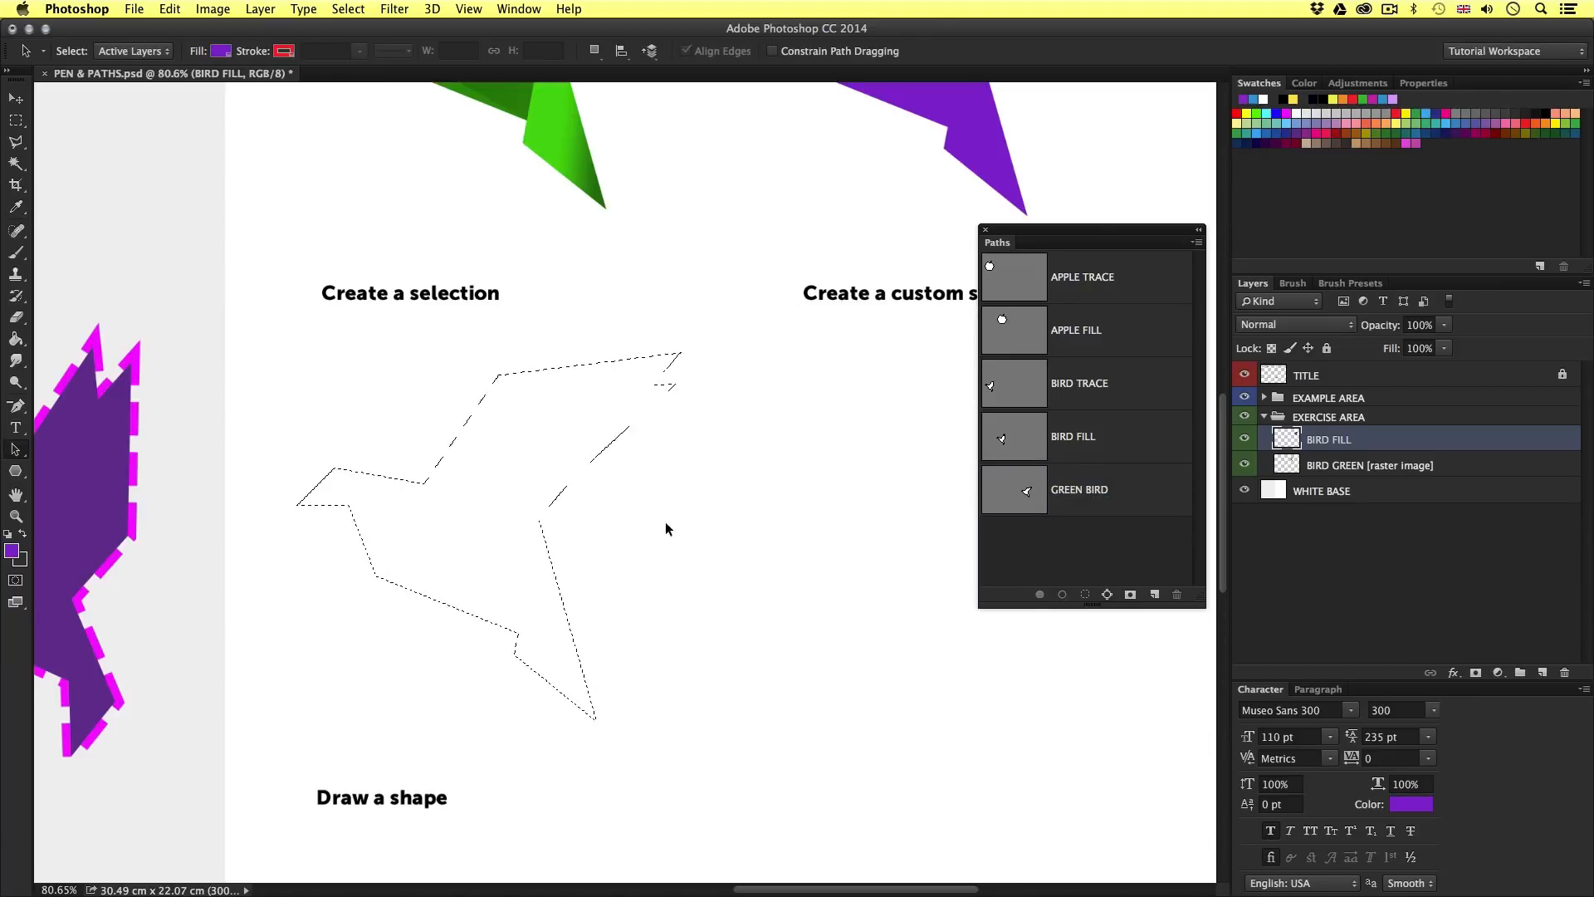
pyautogui.scroll(2, 421, 575)
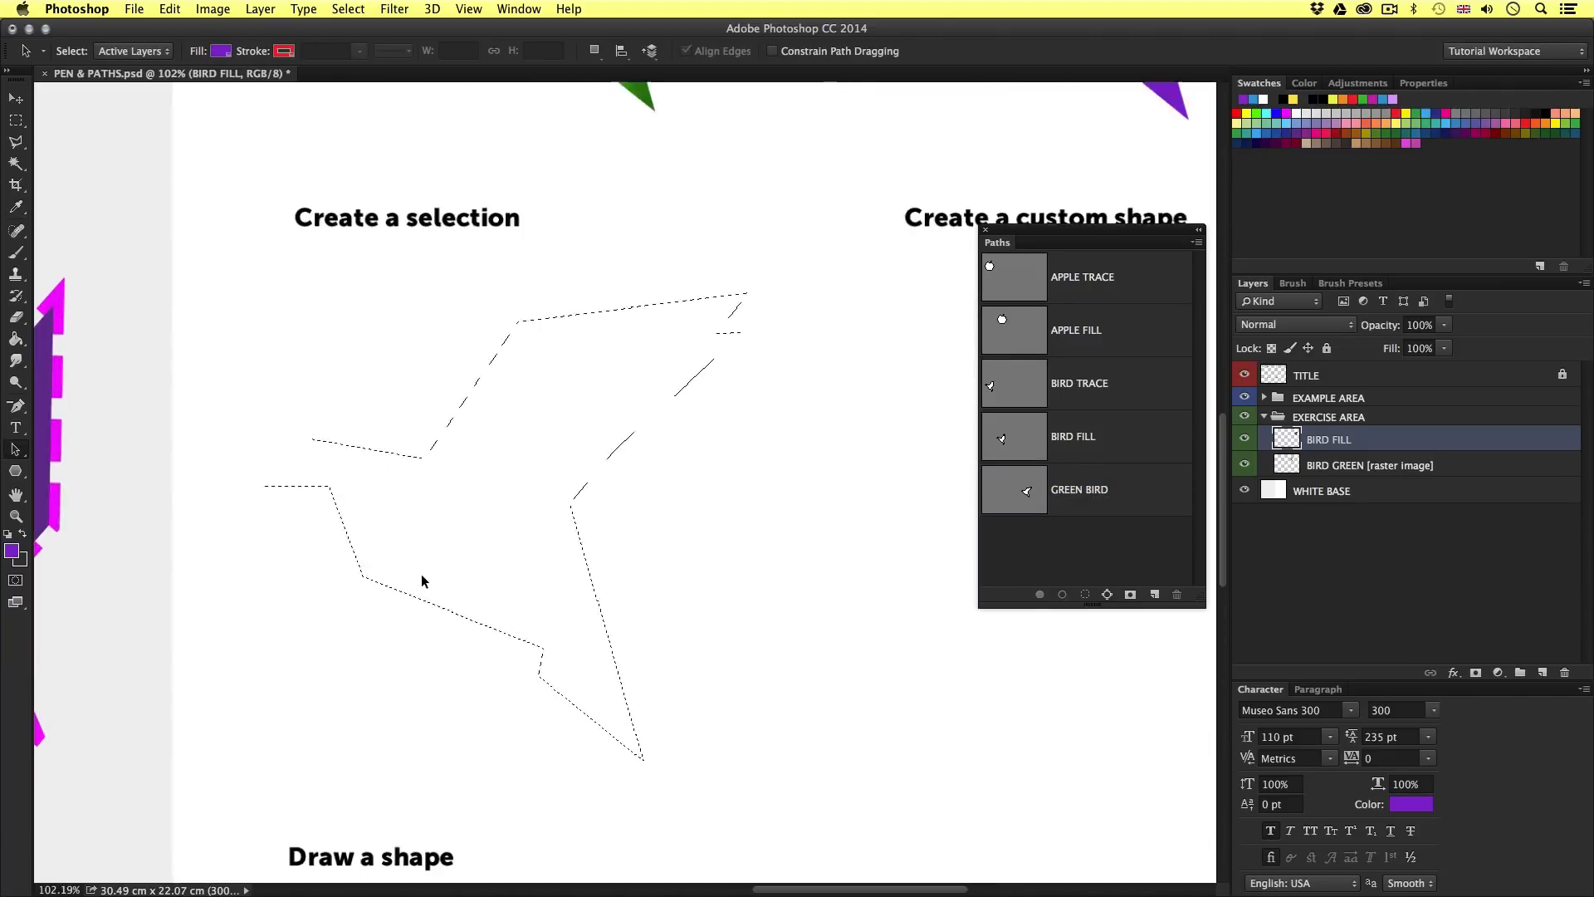
pyautogui.scroll(1, 477, 519)
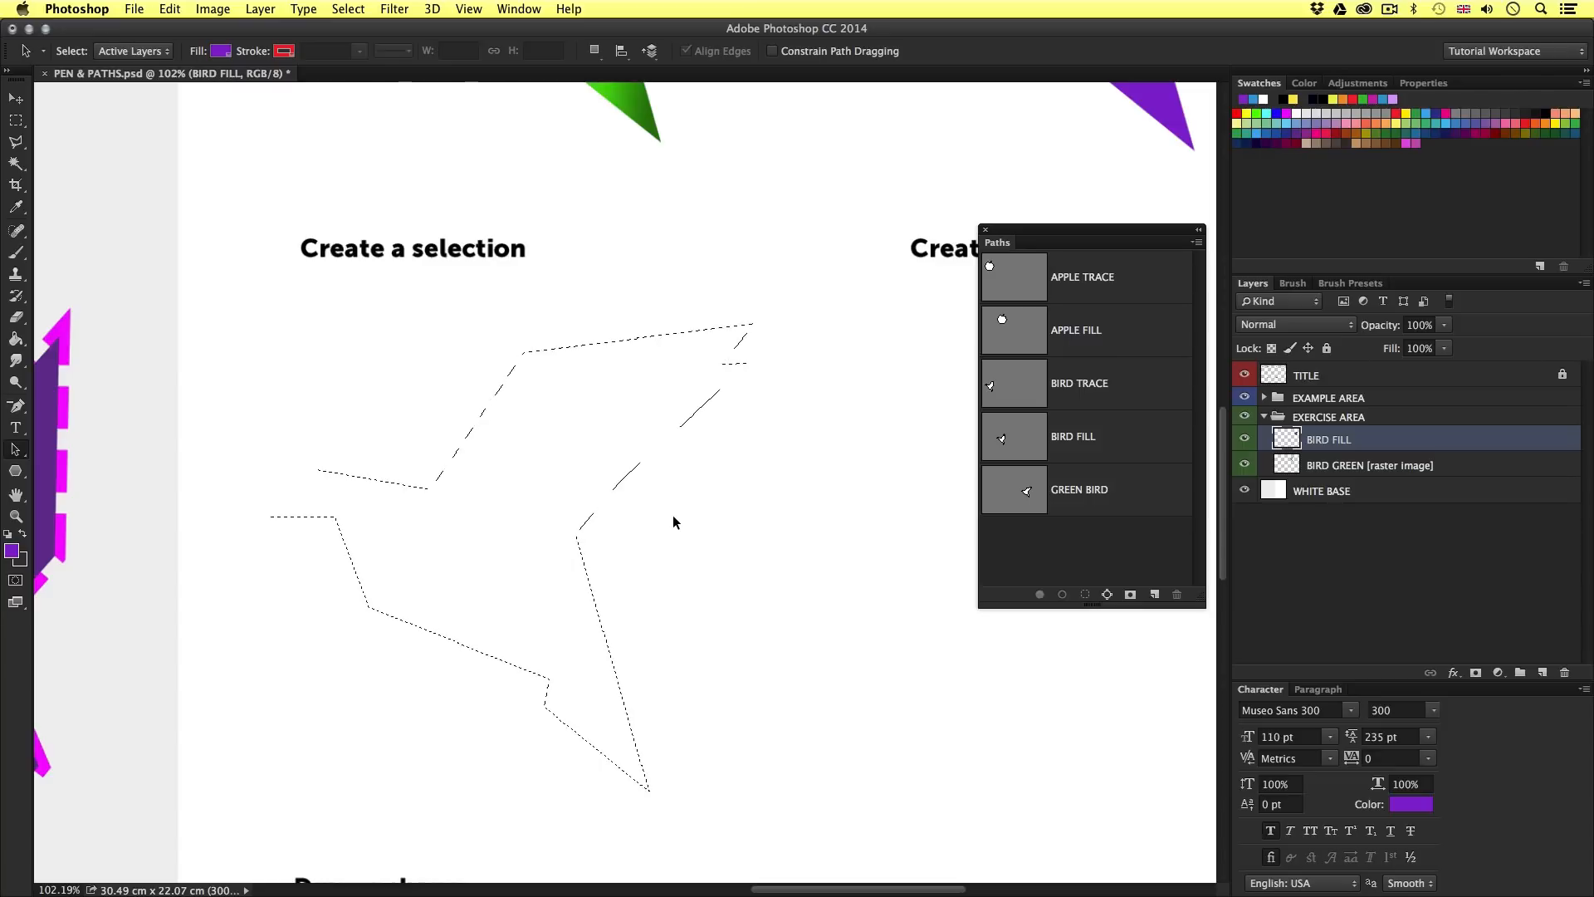
# Create a new layer named FADE above the BIRD FILL layer.
pyautogui.press('super+shift+n')
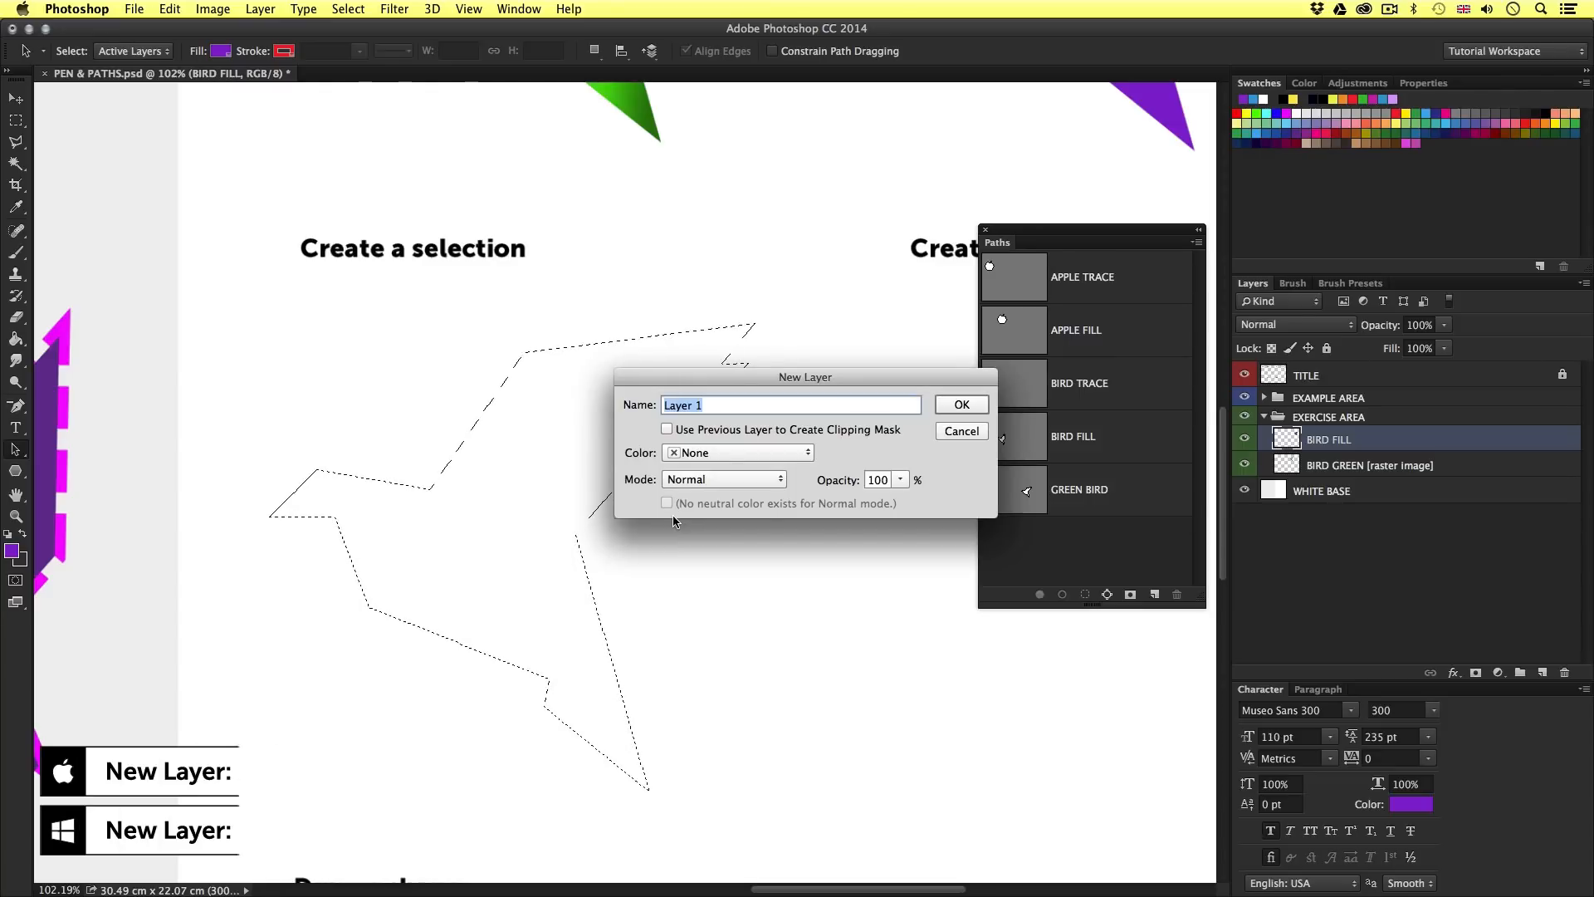
pyautogui.write('FADE')
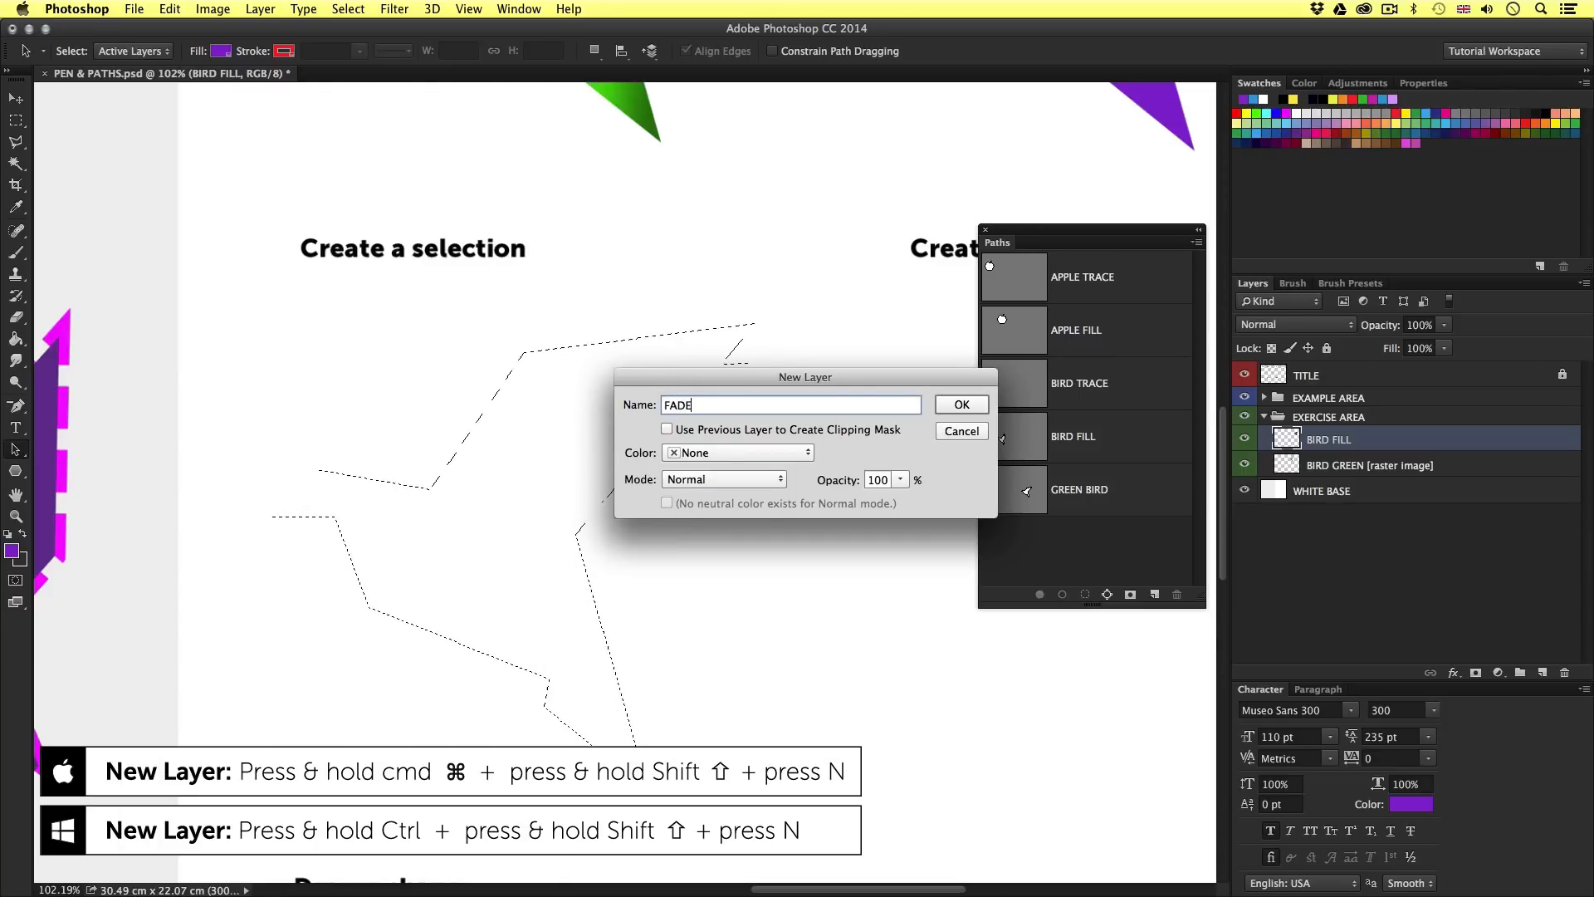
pyautogui.click(972, 409)
# Set up the Brush Tool with a soft round tip, 130 px size, 0% hardness and 30% opacity.
pyautogui.press('b')
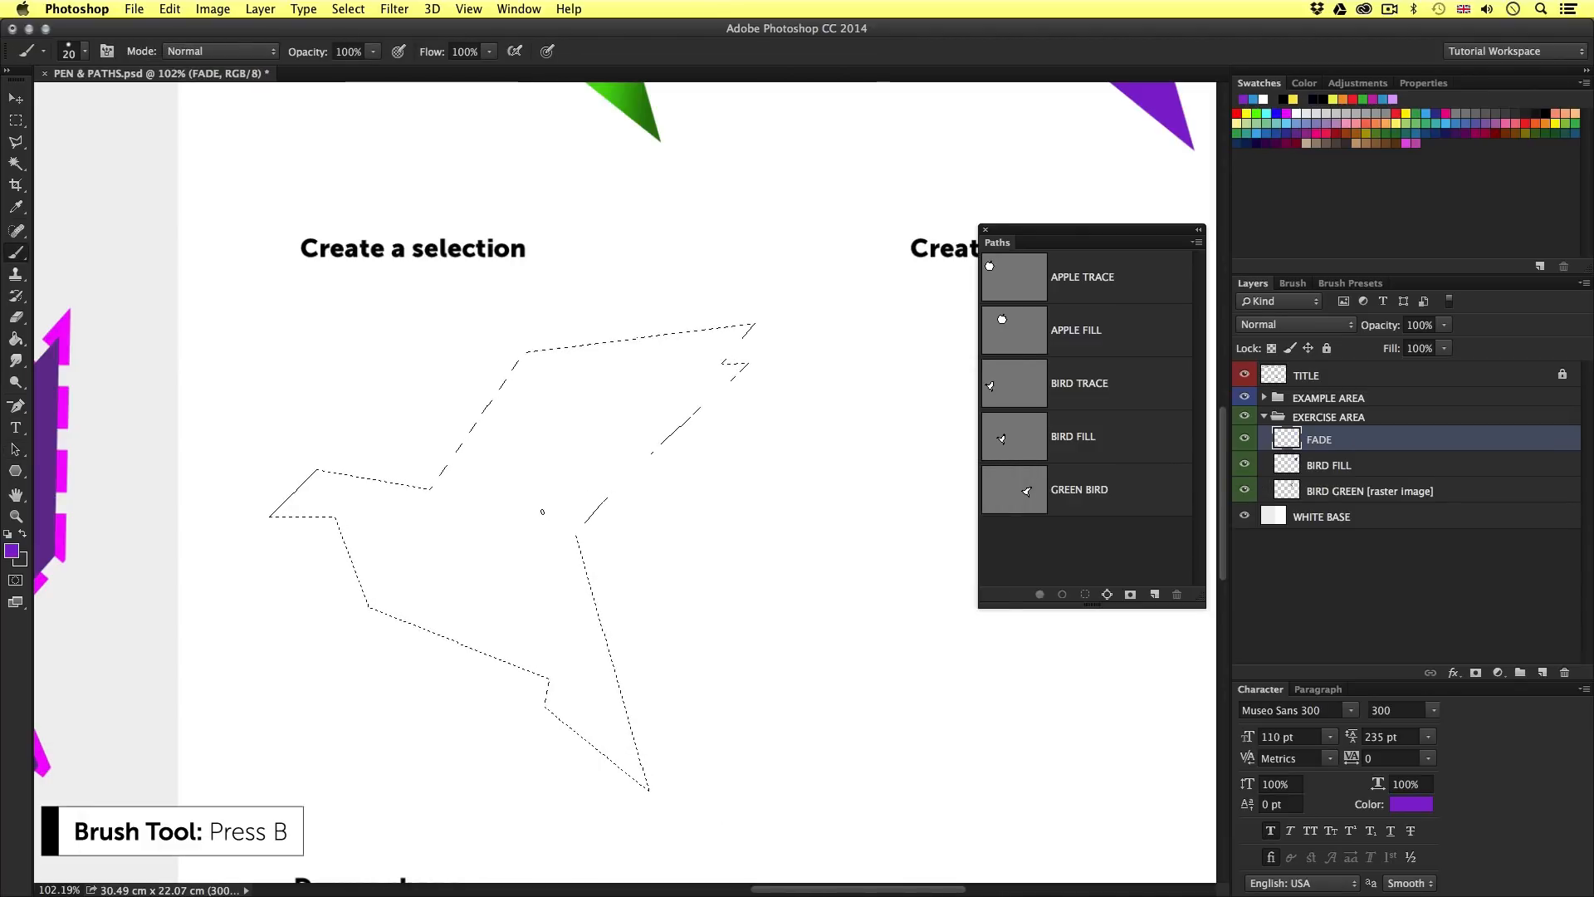
pyautogui.rightClick(542, 516)
pyautogui.click(625, 627)
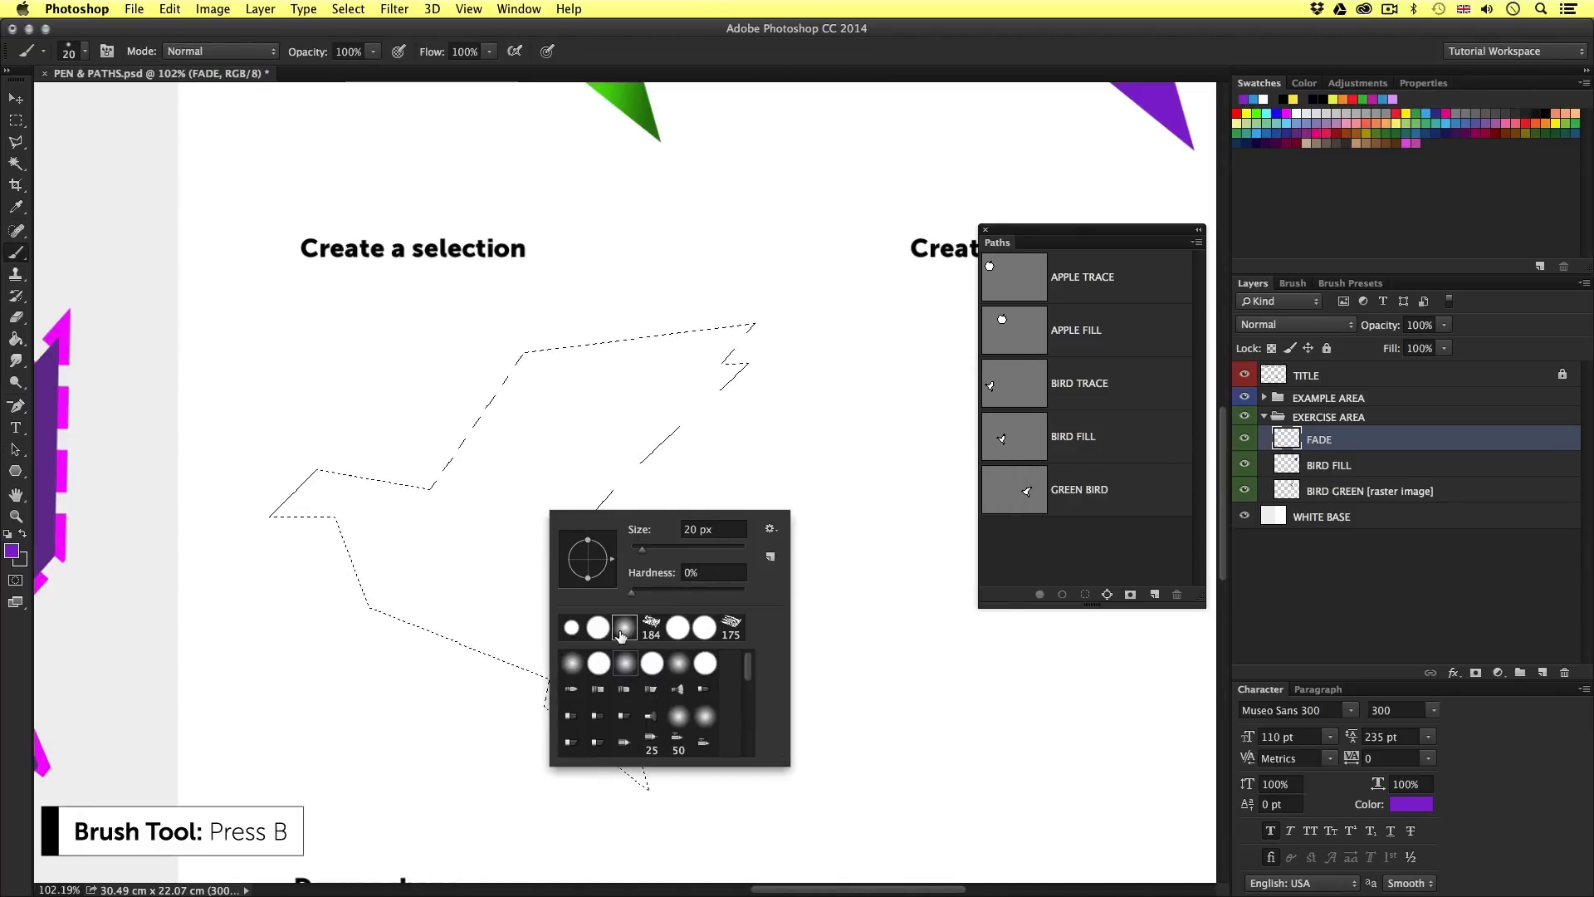
pyautogui.click(713, 529)
pyautogui.write('1')
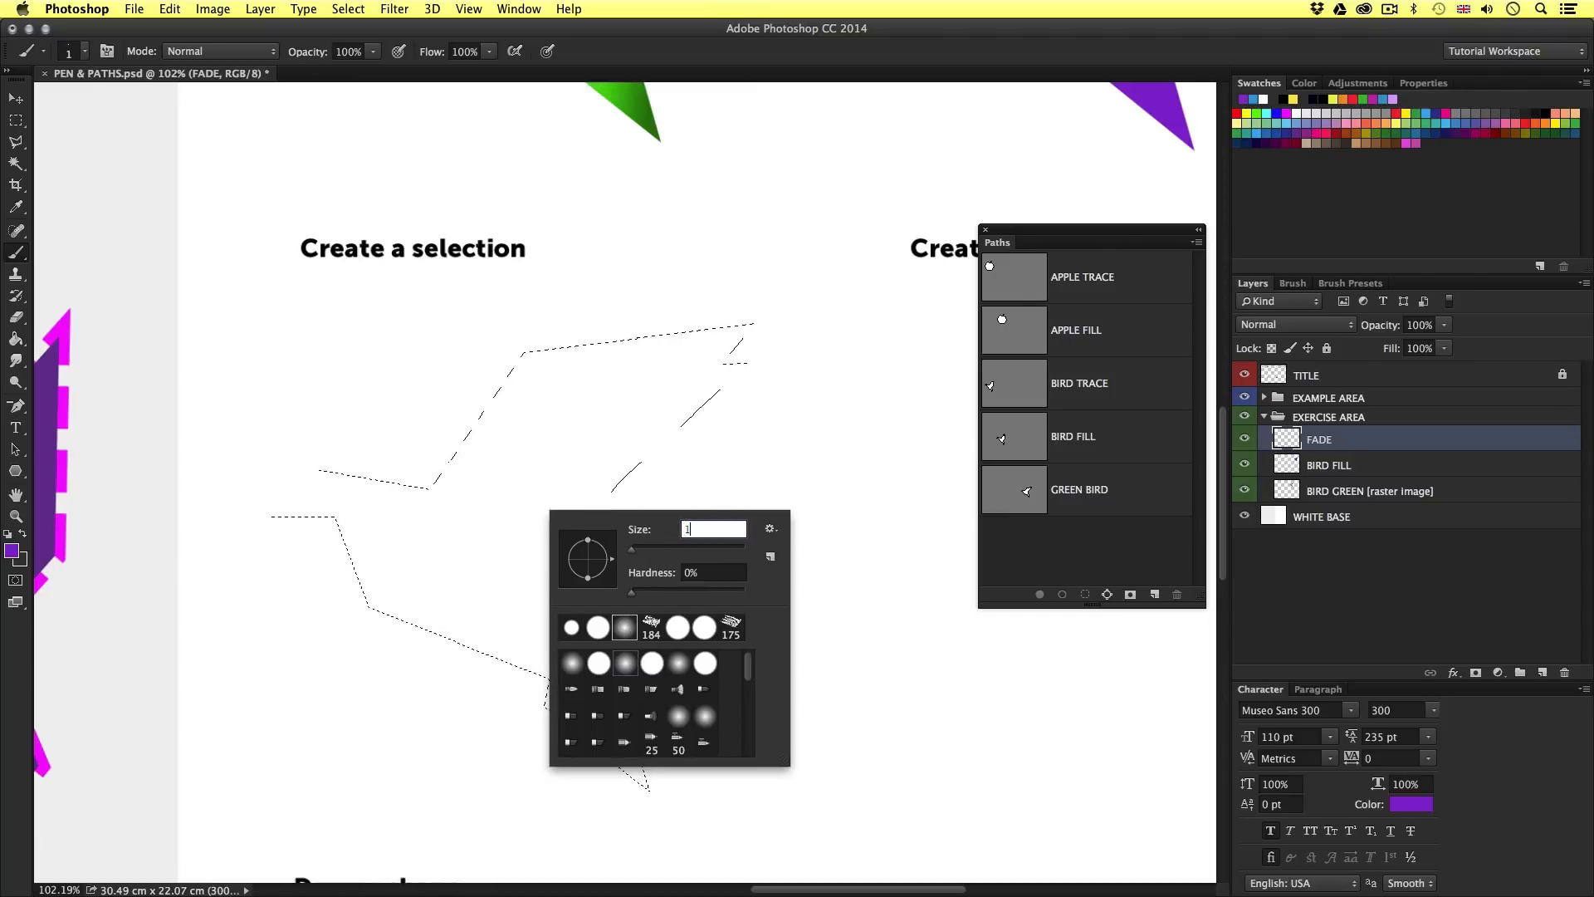
pyautogui.write('30')
pyautogui.press('Return')
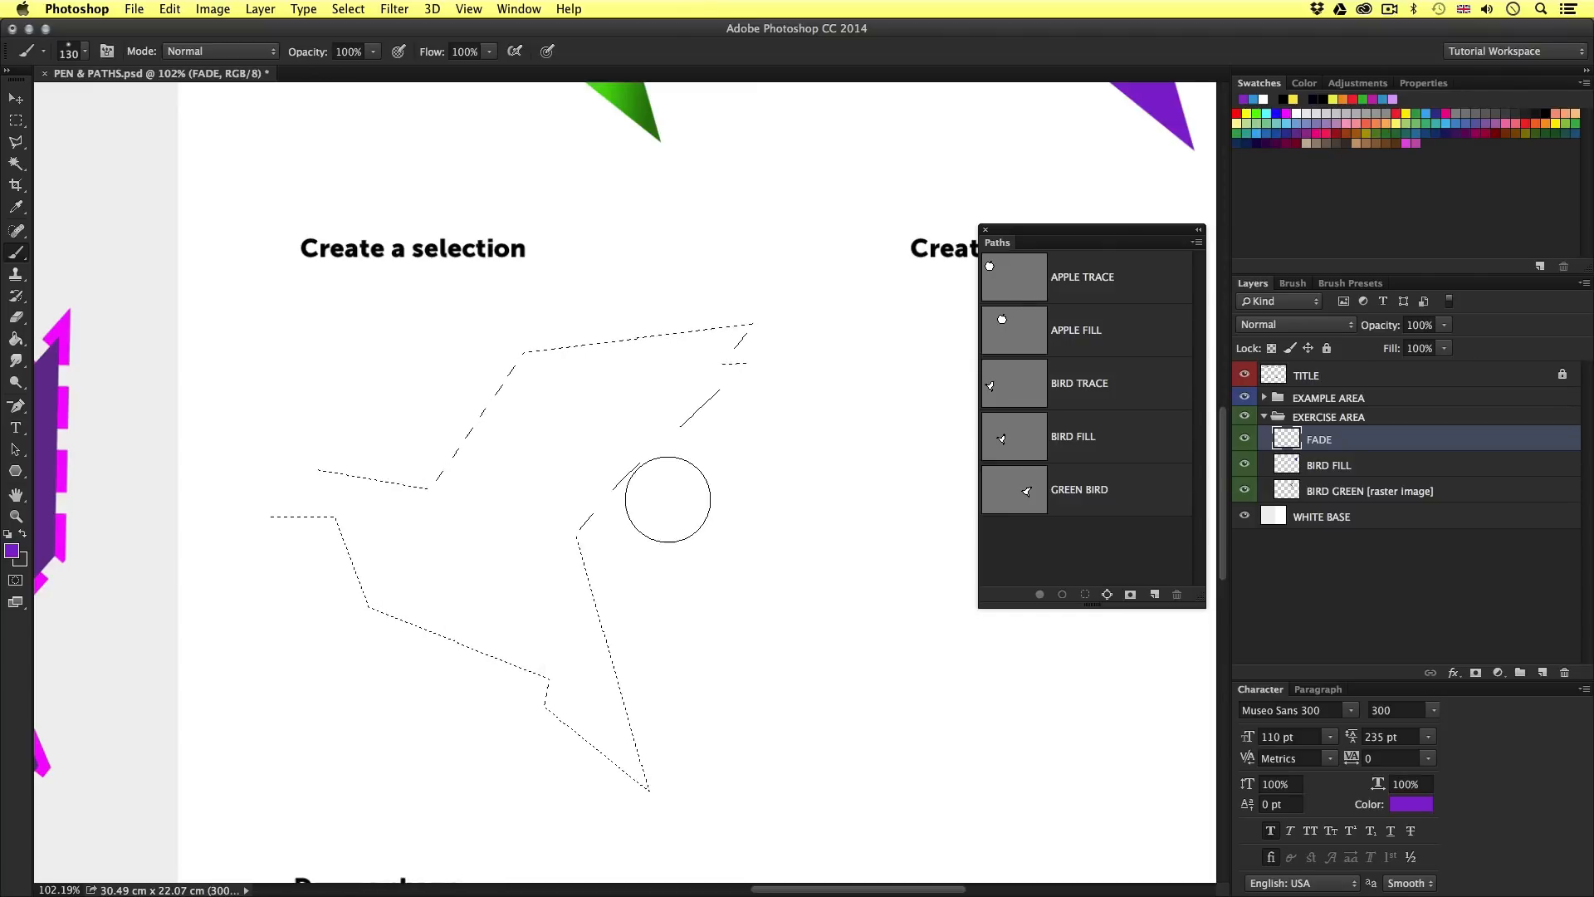
pyautogui.click(360, 52)
pyautogui.write('30')
pyautogui.press('Return')
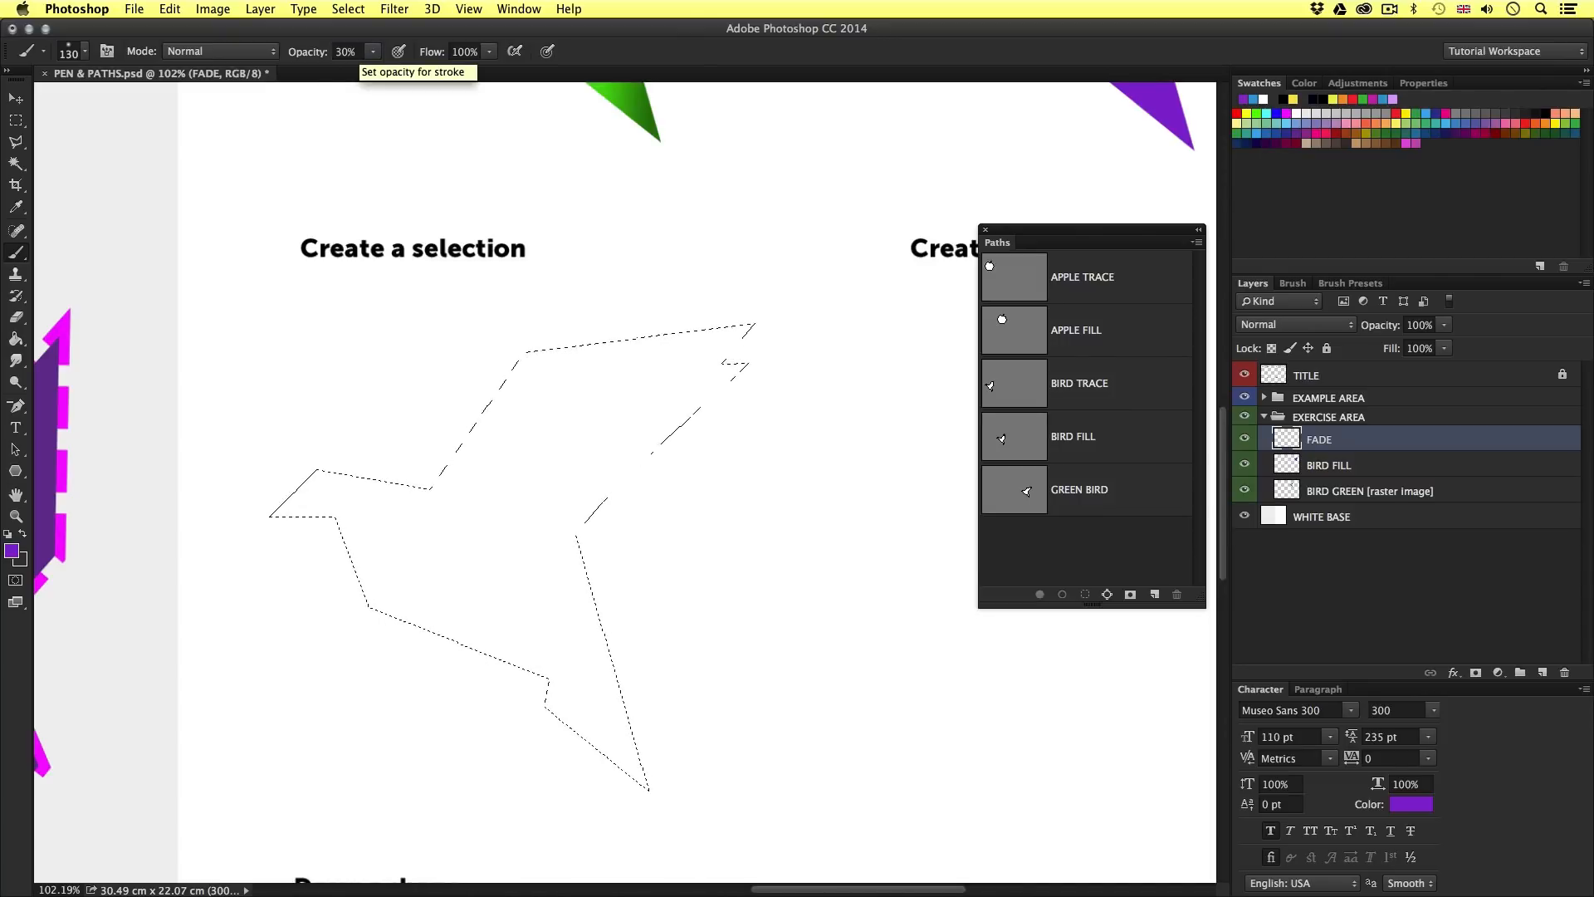
# Set the foreground color to golden yellow #eec831.
pyautogui.click(11, 551)
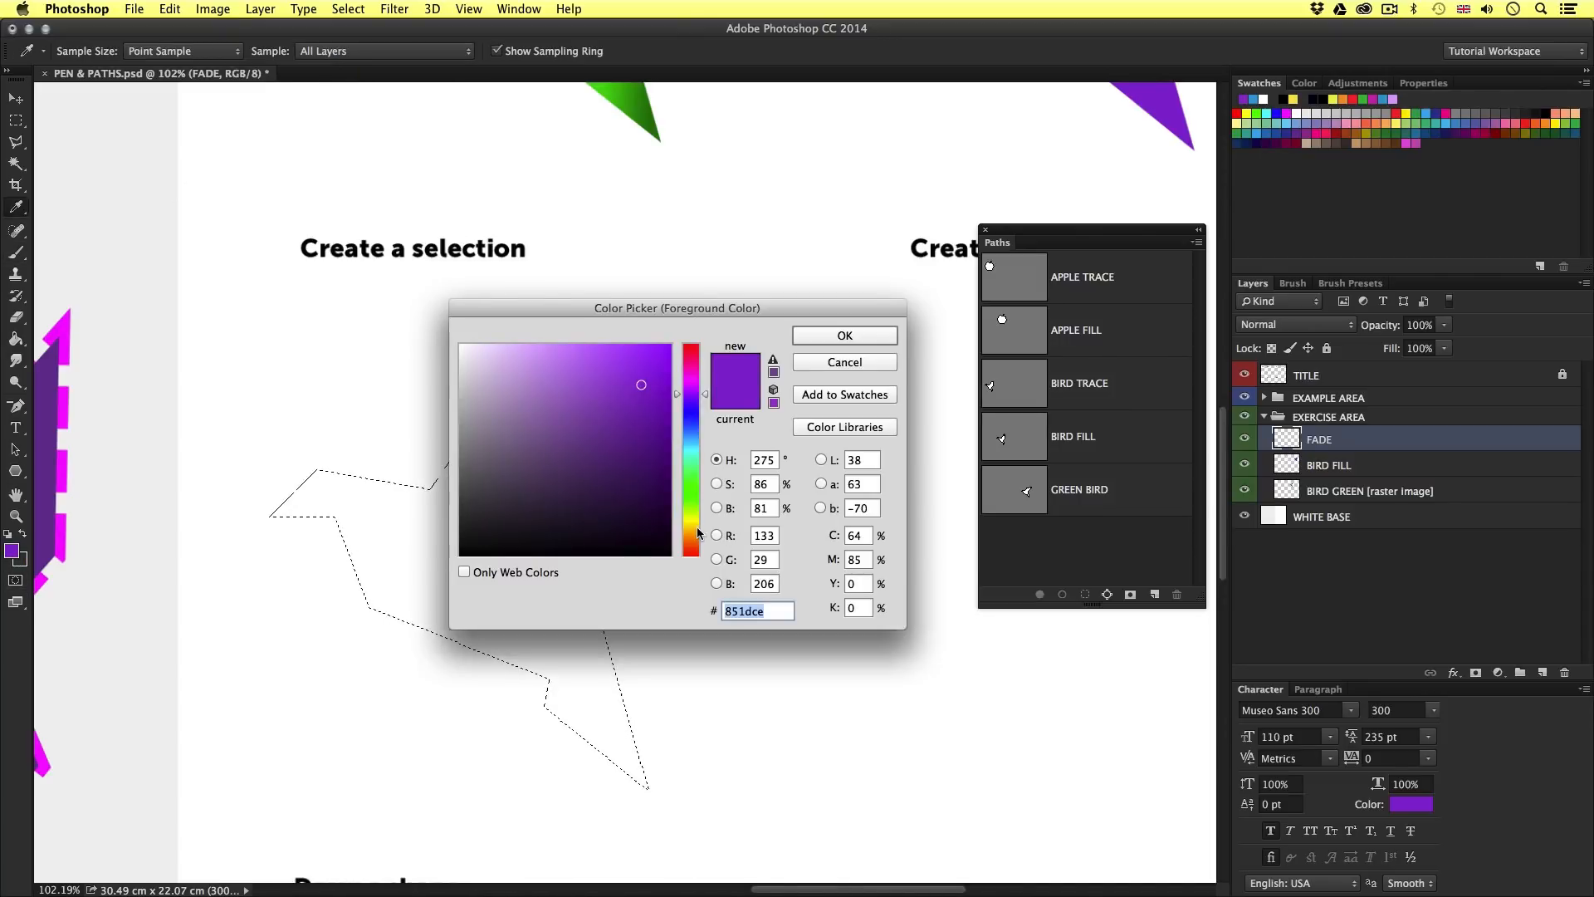
pyautogui.click(698, 528)
pyautogui.click(628, 358)
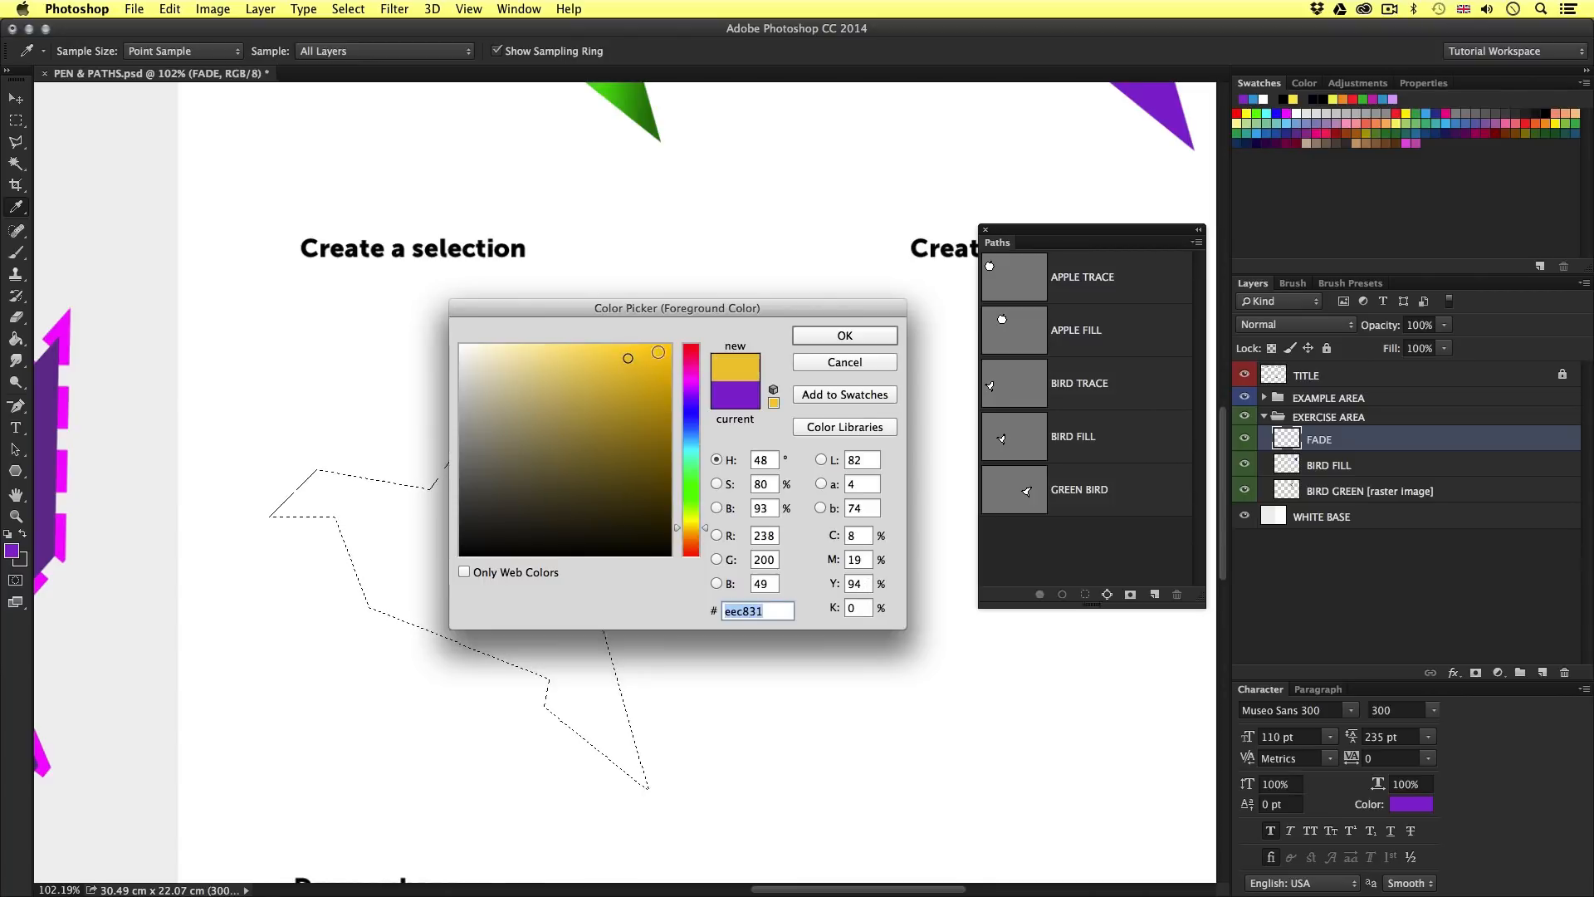
pyautogui.click(827, 336)
# Paint faded yellow strokes throughout the bird-shaped selection on the FADE layer and deselect.
pyautogui.moveTo(776, 338)
pyautogui.mouseDown()
pyautogui.moveTo(680, 312)
pyautogui.moveTo(669, 257)
pyautogui.moveTo(576, 630)
pyautogui.moveTo(459, 673)
pyautogui.moveTo(434, 560)
pyautogui.mouseUp()
pyautogui.moveTo(533, 660)
pyautogui.mouseDown()
pyautogui.moveTo(615, 481)
pyautogui.moveTo(441, 480)
pyautogui.moveTo(615, 277)
pyautogui.moveTo(581, 383)
pyautogui.moveTo(680, 694)
pyautogui.moveTo(634, 758)
pyautogui.moveTo(708, 651)
pyautogui.mouseUp()
pyautogui.press('super+d')
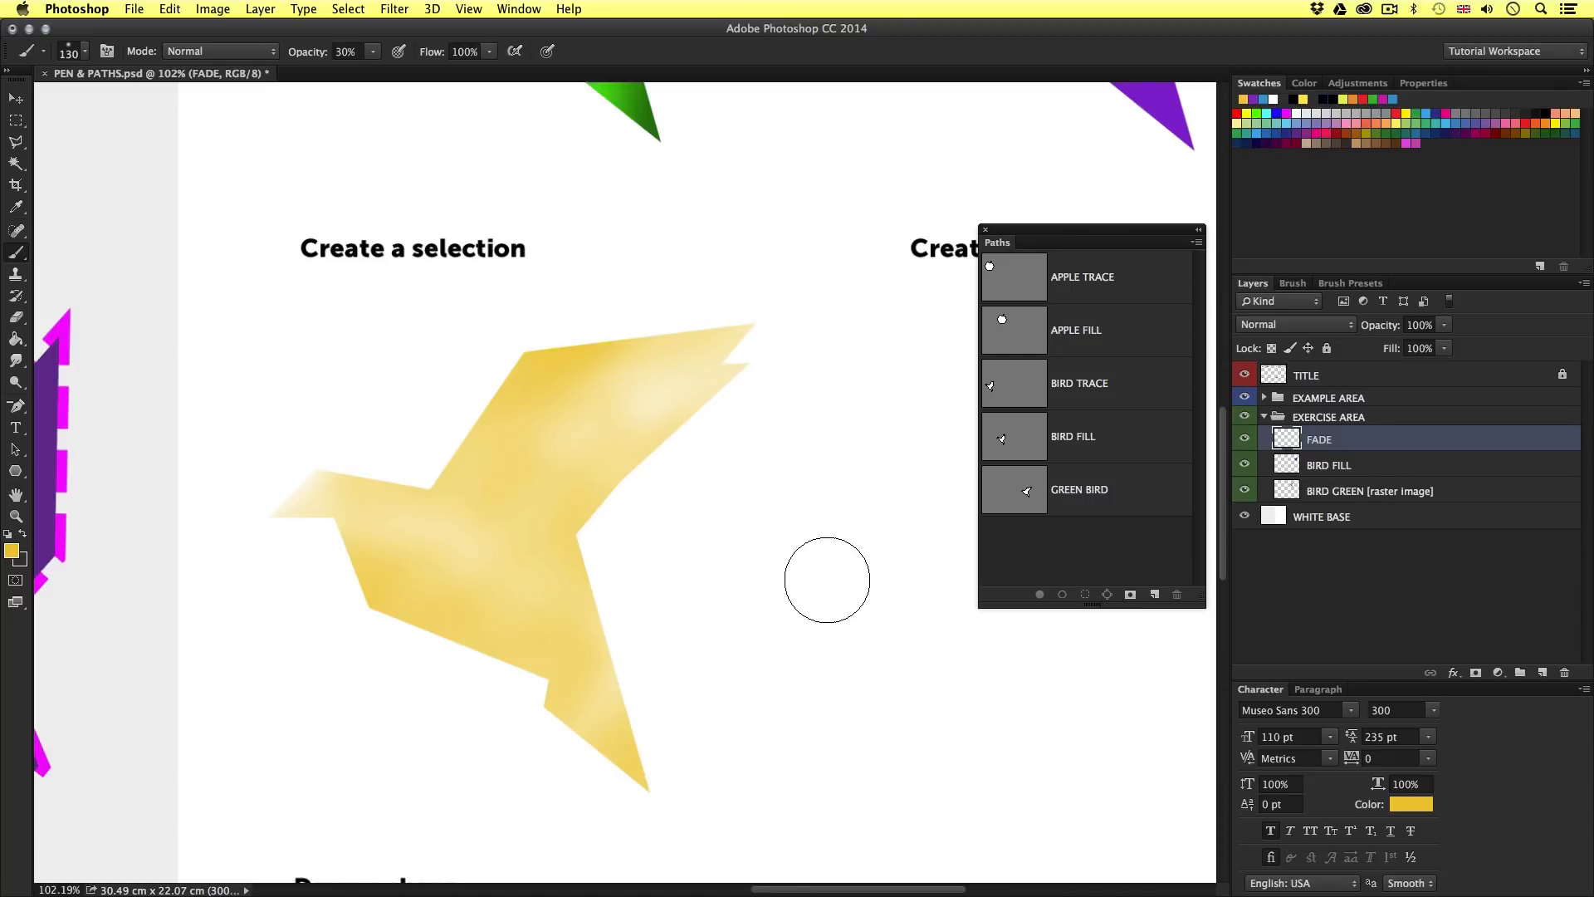
# Define the whole GREEN BIRD path as a custom shape named ORIGAMI BIRD.
pyautogui.click(1028, 495)
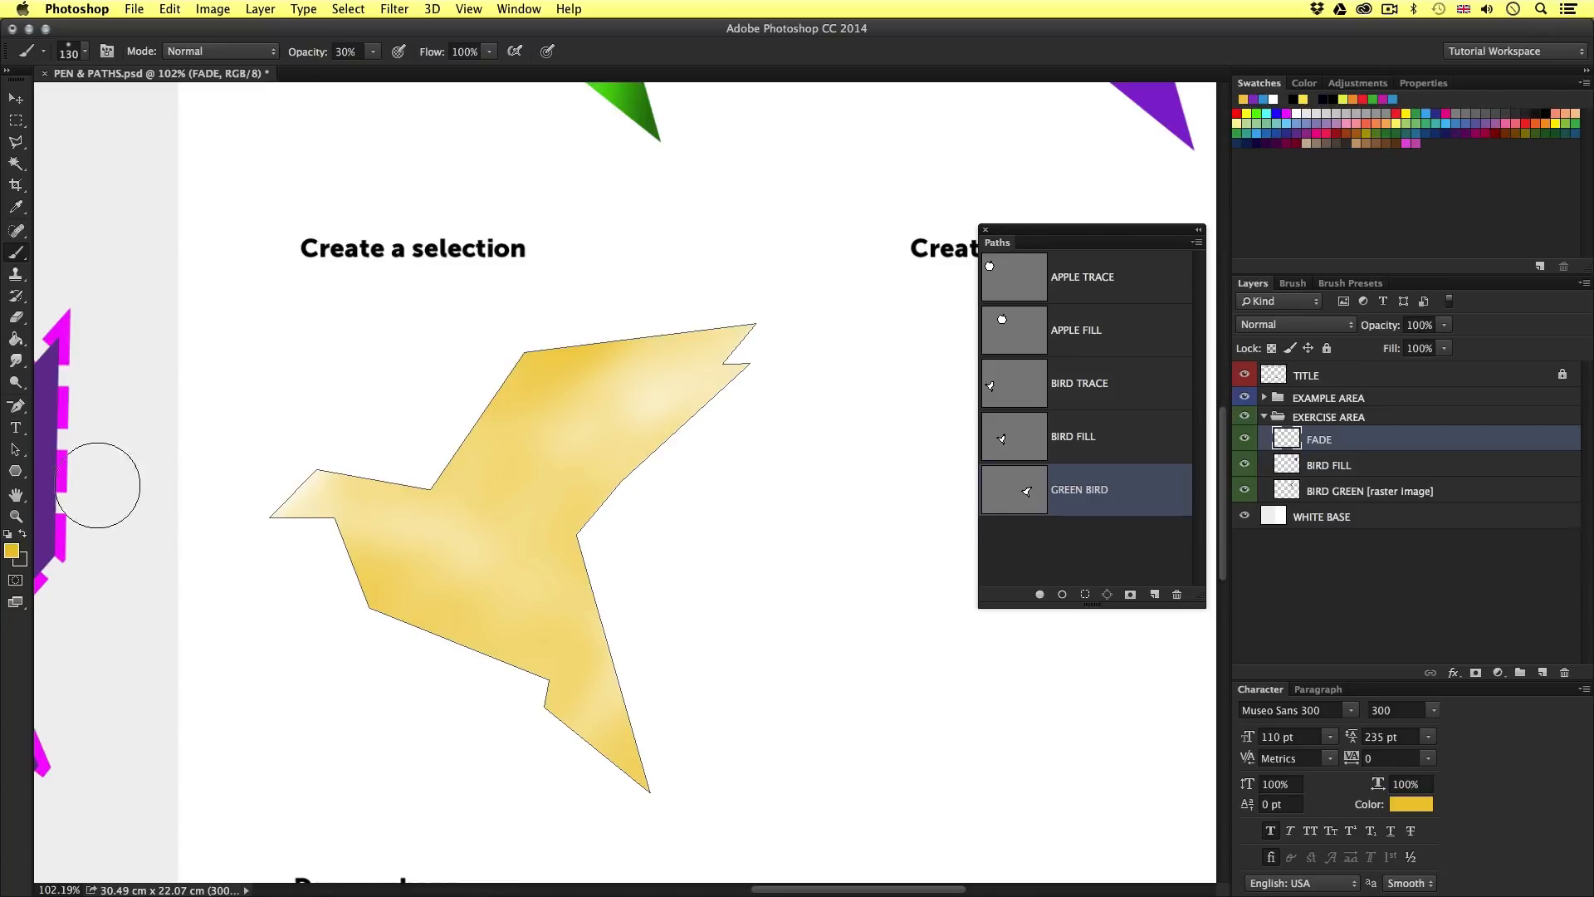
pyautogui.click(16, 453)
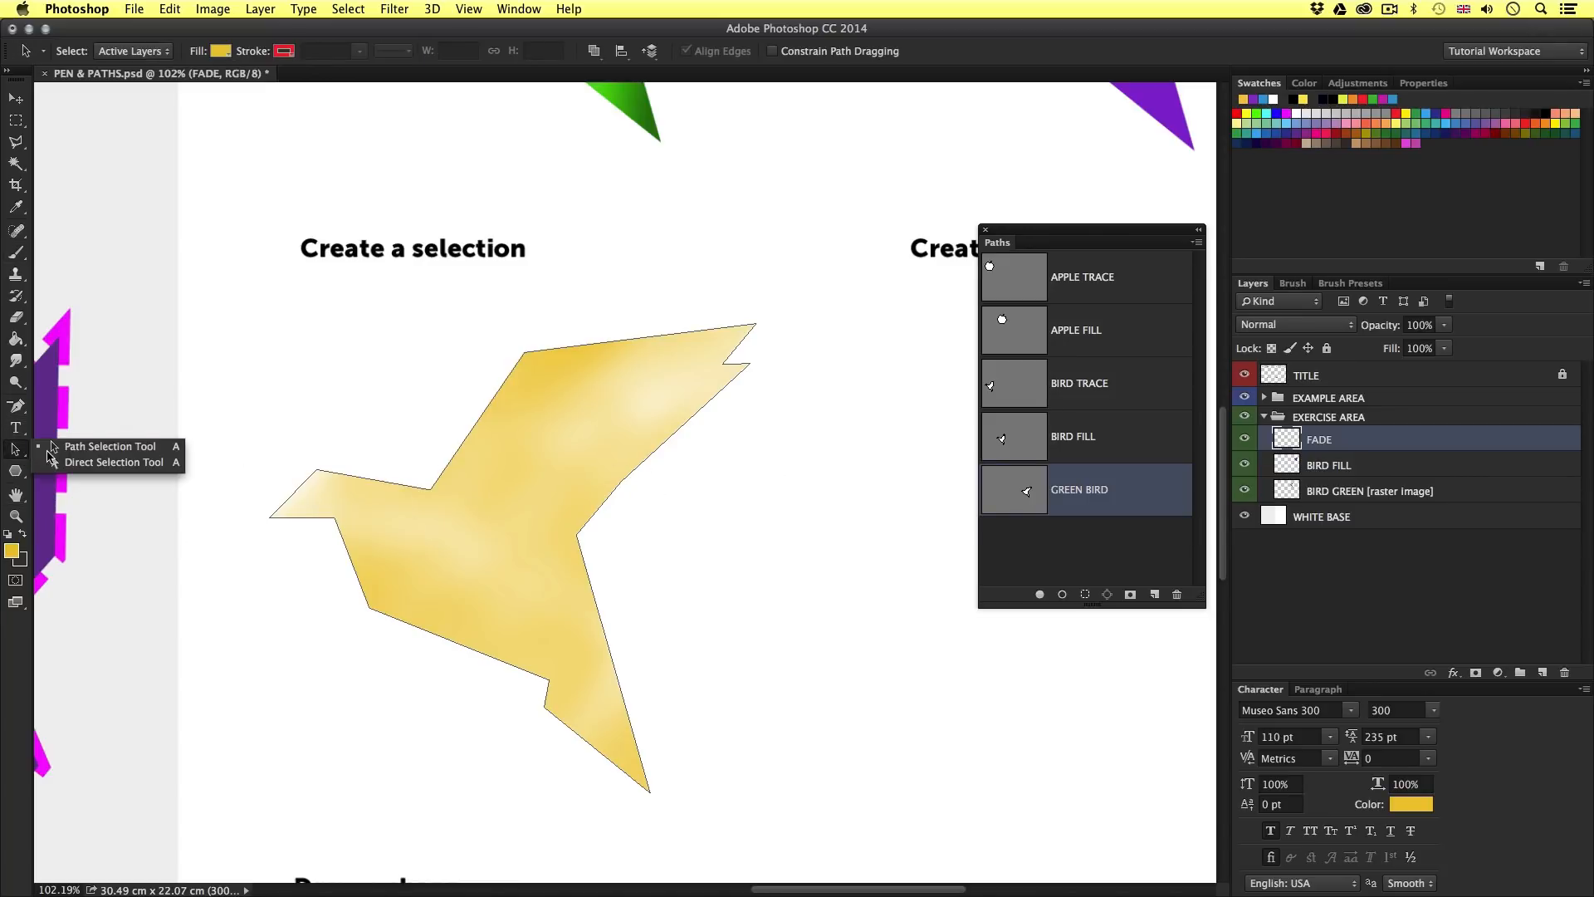
pyautogui.click(447, 473)
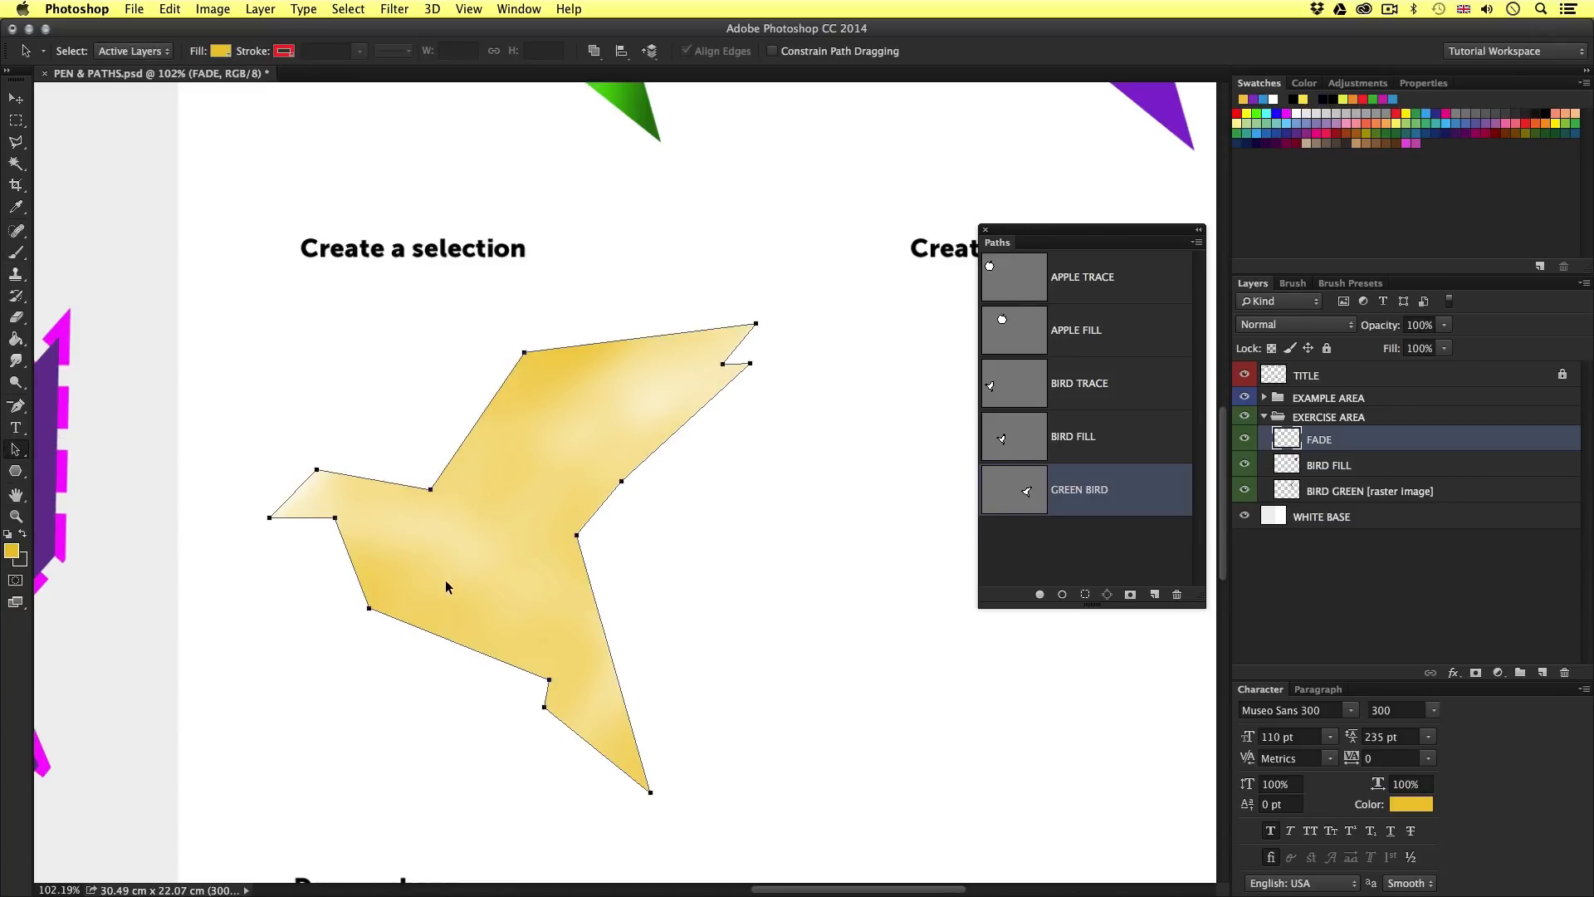
pyautogui.rightClick(452, 460)
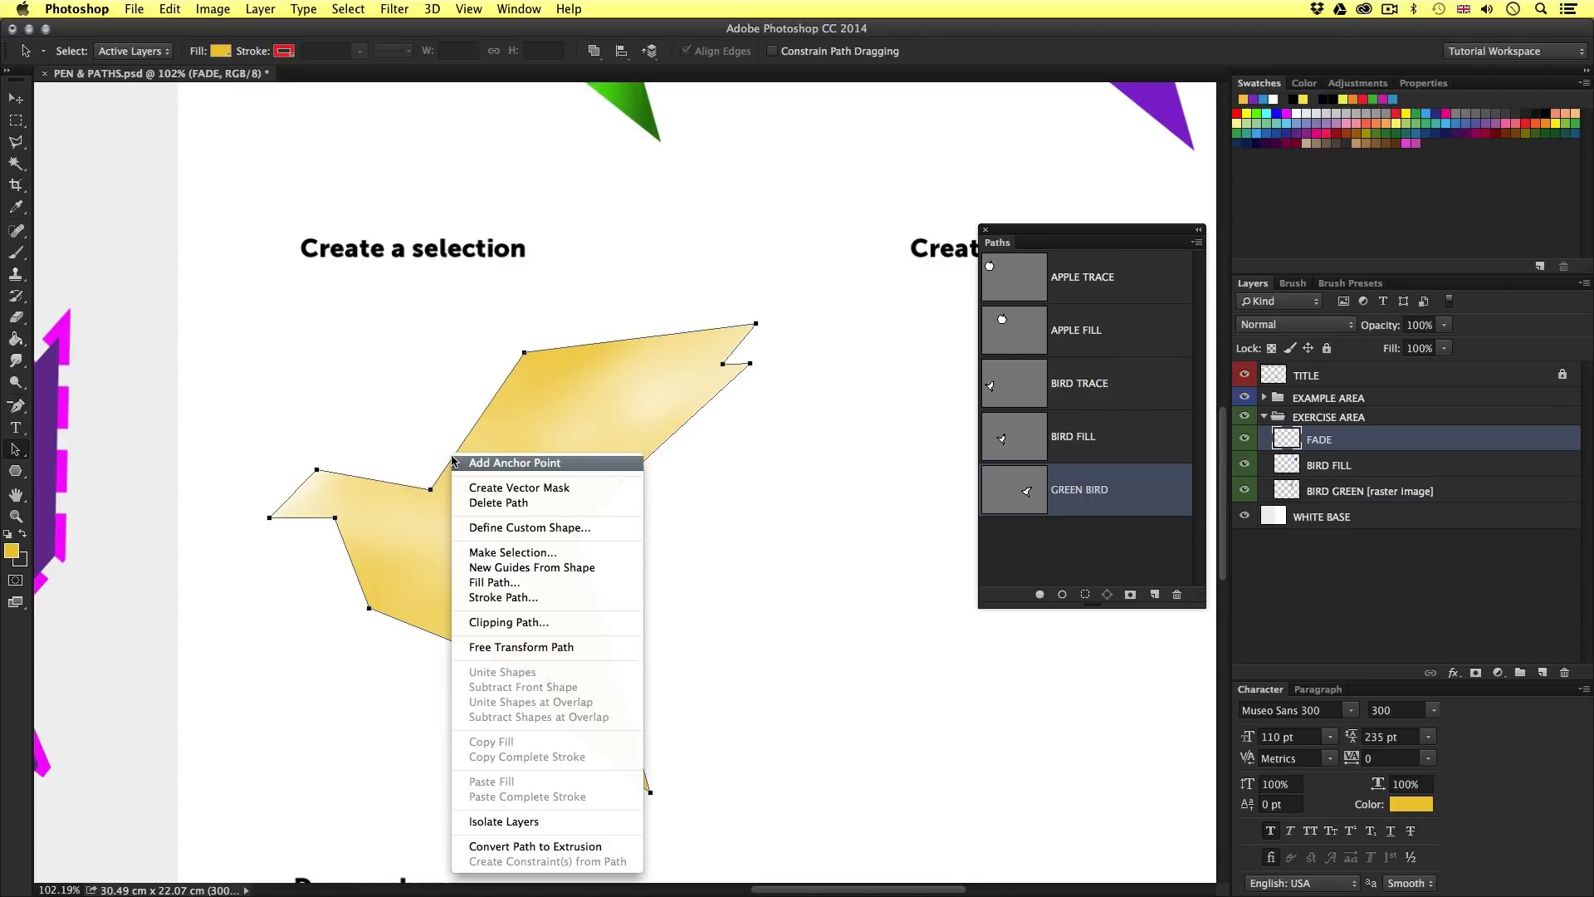
pyautogui.click(536, 529)
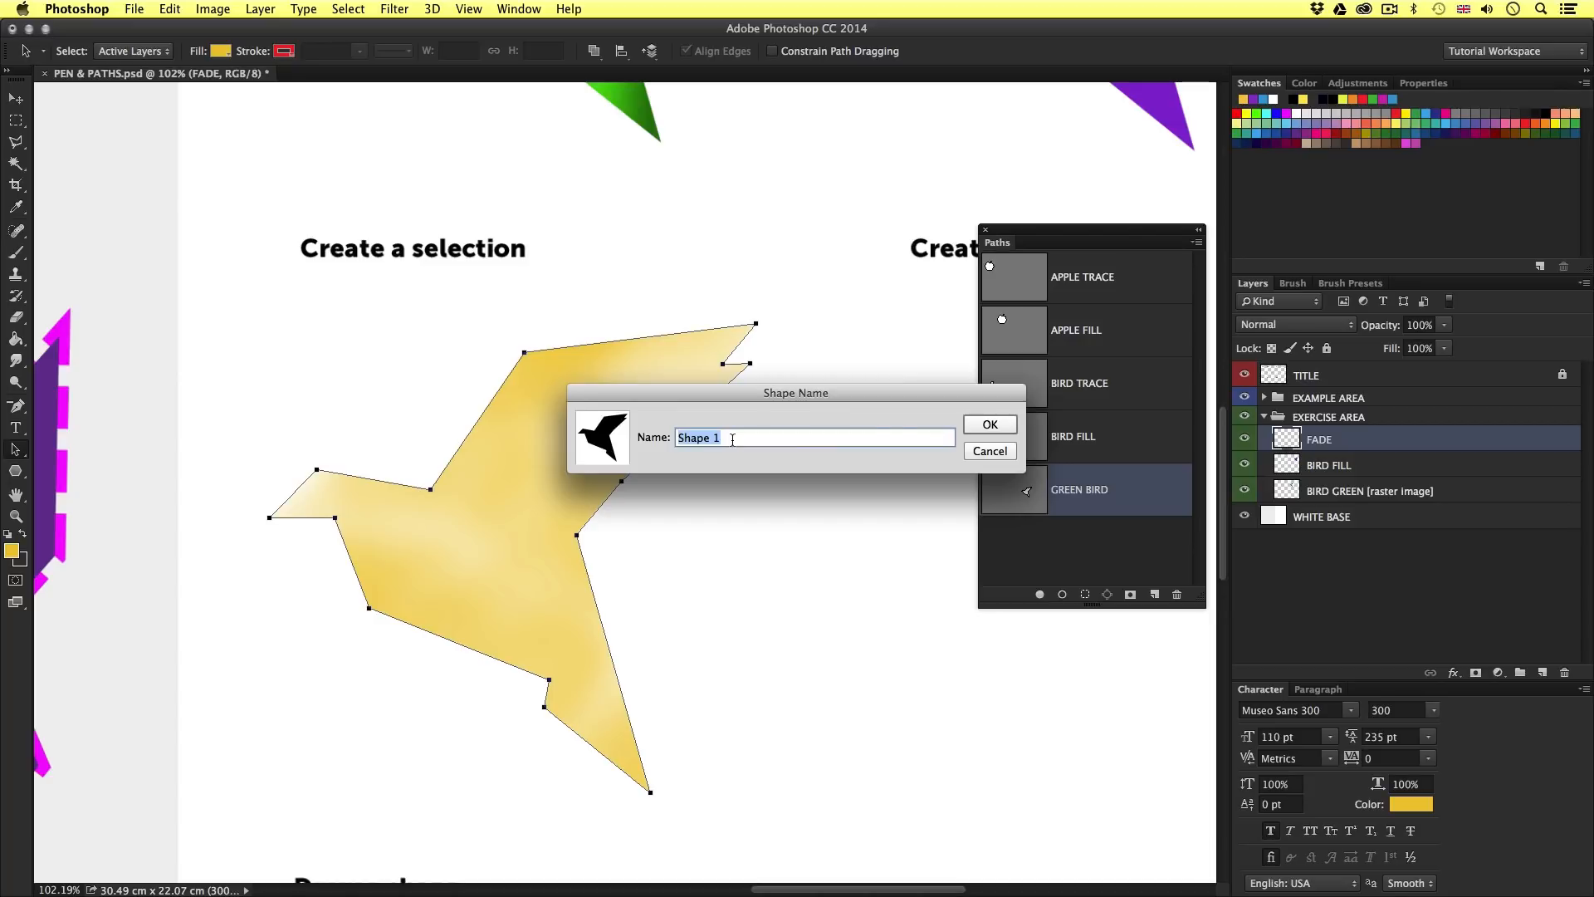
pyautogui.write('ORIGAMI BIRD')
pyautogui.click(988, 424)
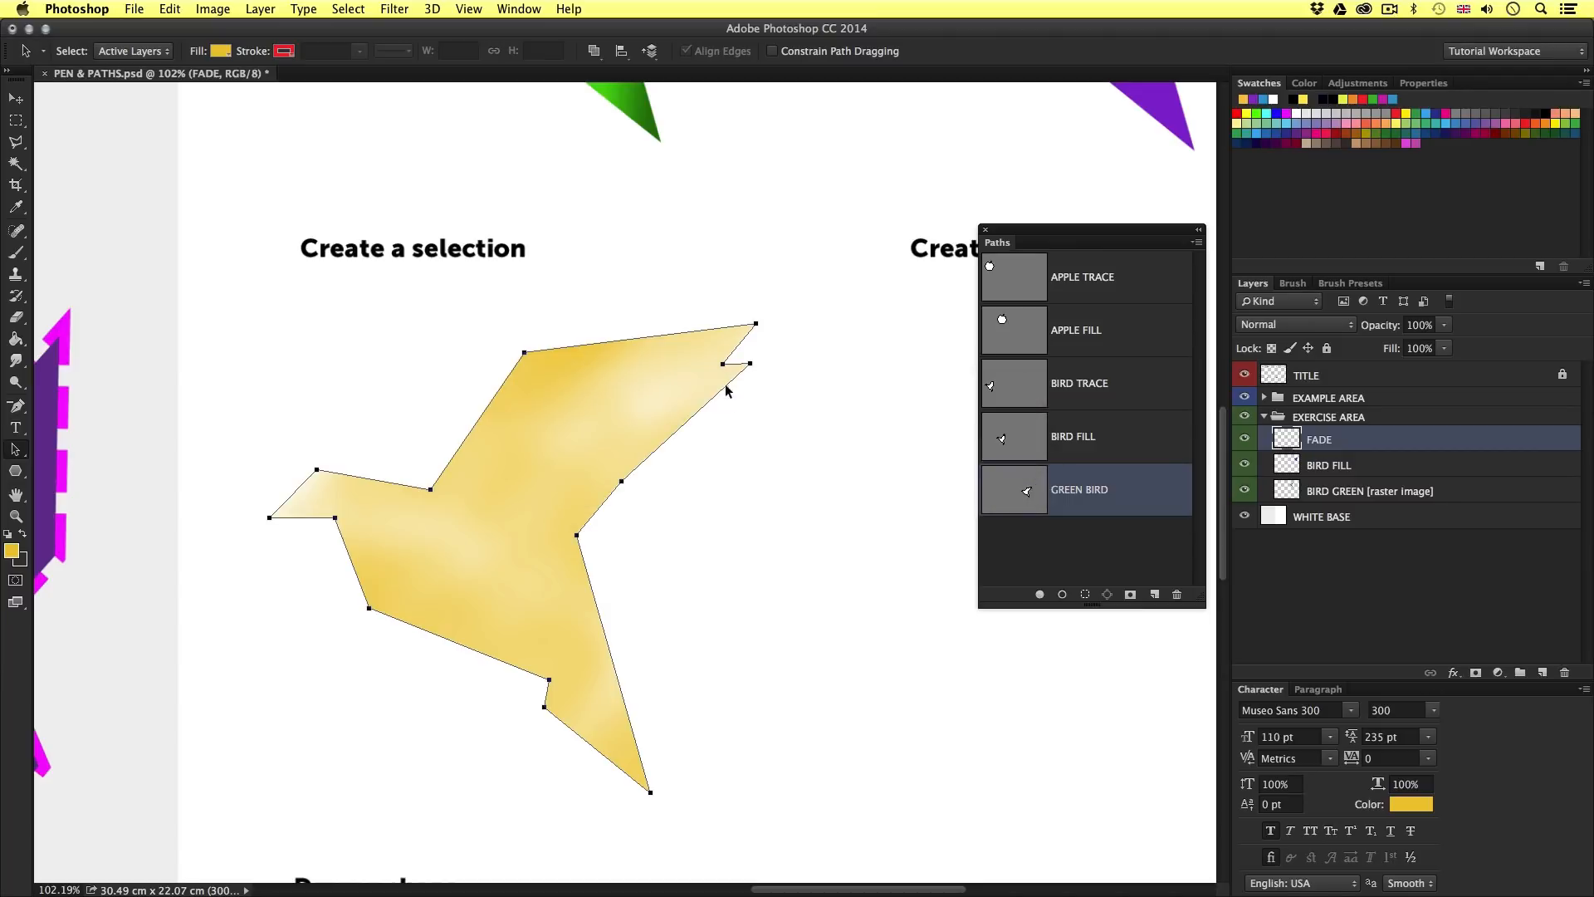
# Draw the ORIGAMI BIRD preset with the Custom Shape Tool in the "Create a custom shape" area.
pyautogui.moveTo(15, 471); pyautogui.dragTo(93, 554)
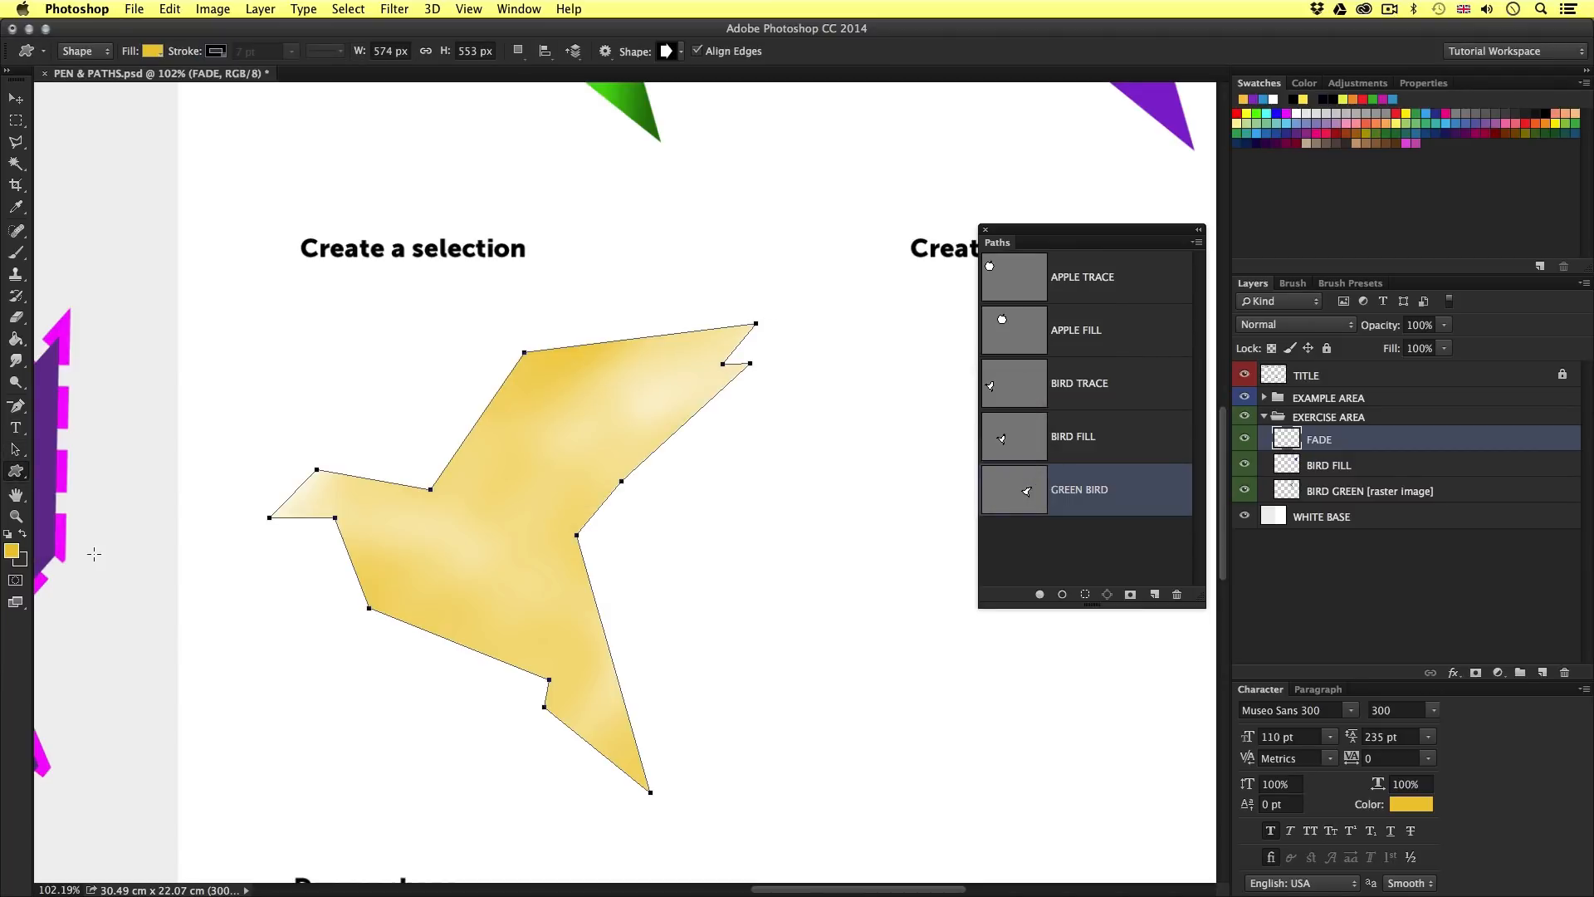
pyautogui.click(684, 52)
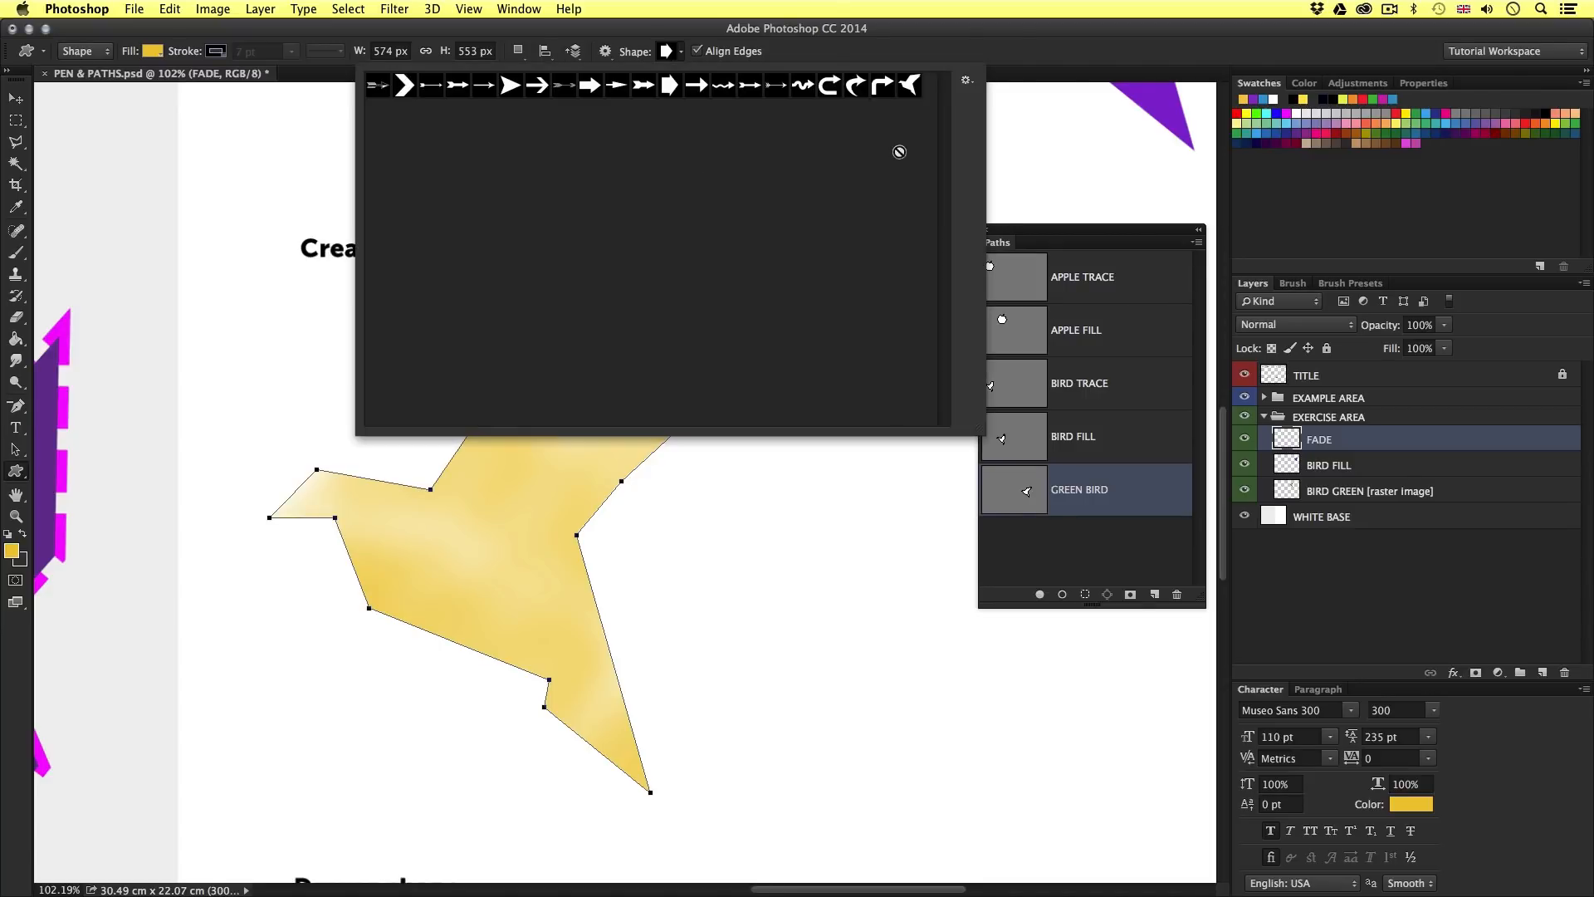
pyautogui.click(911, 86)
pyautogui.click(864, 561)
pyautogui.moveTo(861, 559); pyautogui.dragTo(1139, 825)
# Enlarge the bird shape with Free Transform to about 534 by 514 px under the "Create a custom shape" heading.
pyautogui.moveTo(945, 681); pyautogui.dragTo(731, 518)
pyautogui.press('v')
pyautogui.hotkey('ctrl', 't')
pyautogui.moveTo(855, 378); pyautogui.dragTo(952, 297)
pyautogui.press('Return')
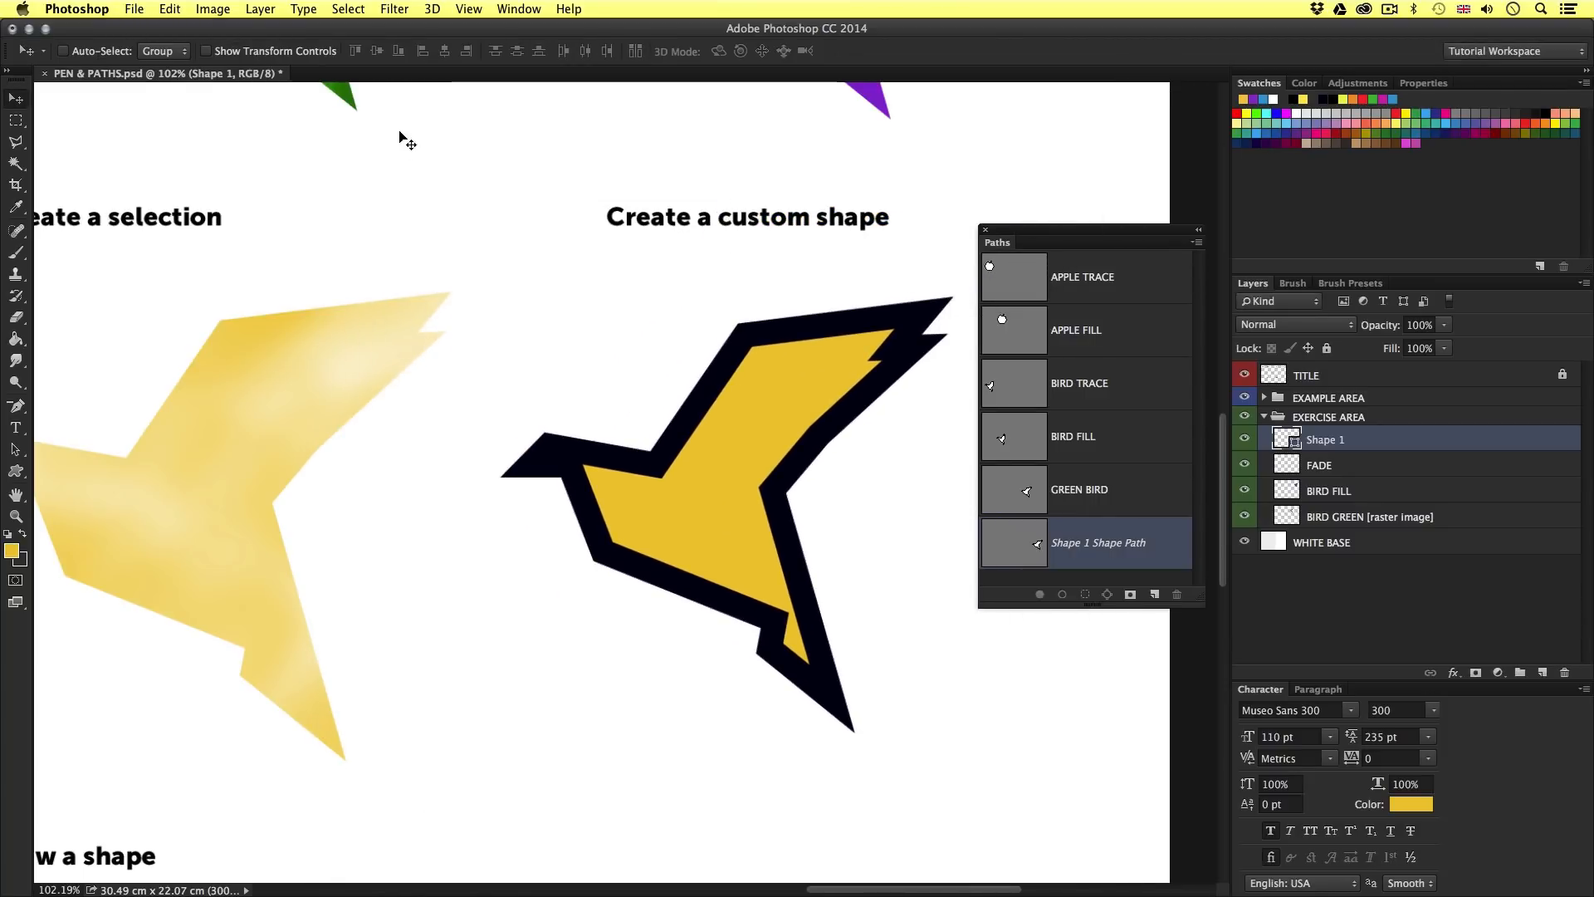
# Remove the stroke from the custom bird shape and move the shape slightly down and to the right.
pyautogui.press('a')
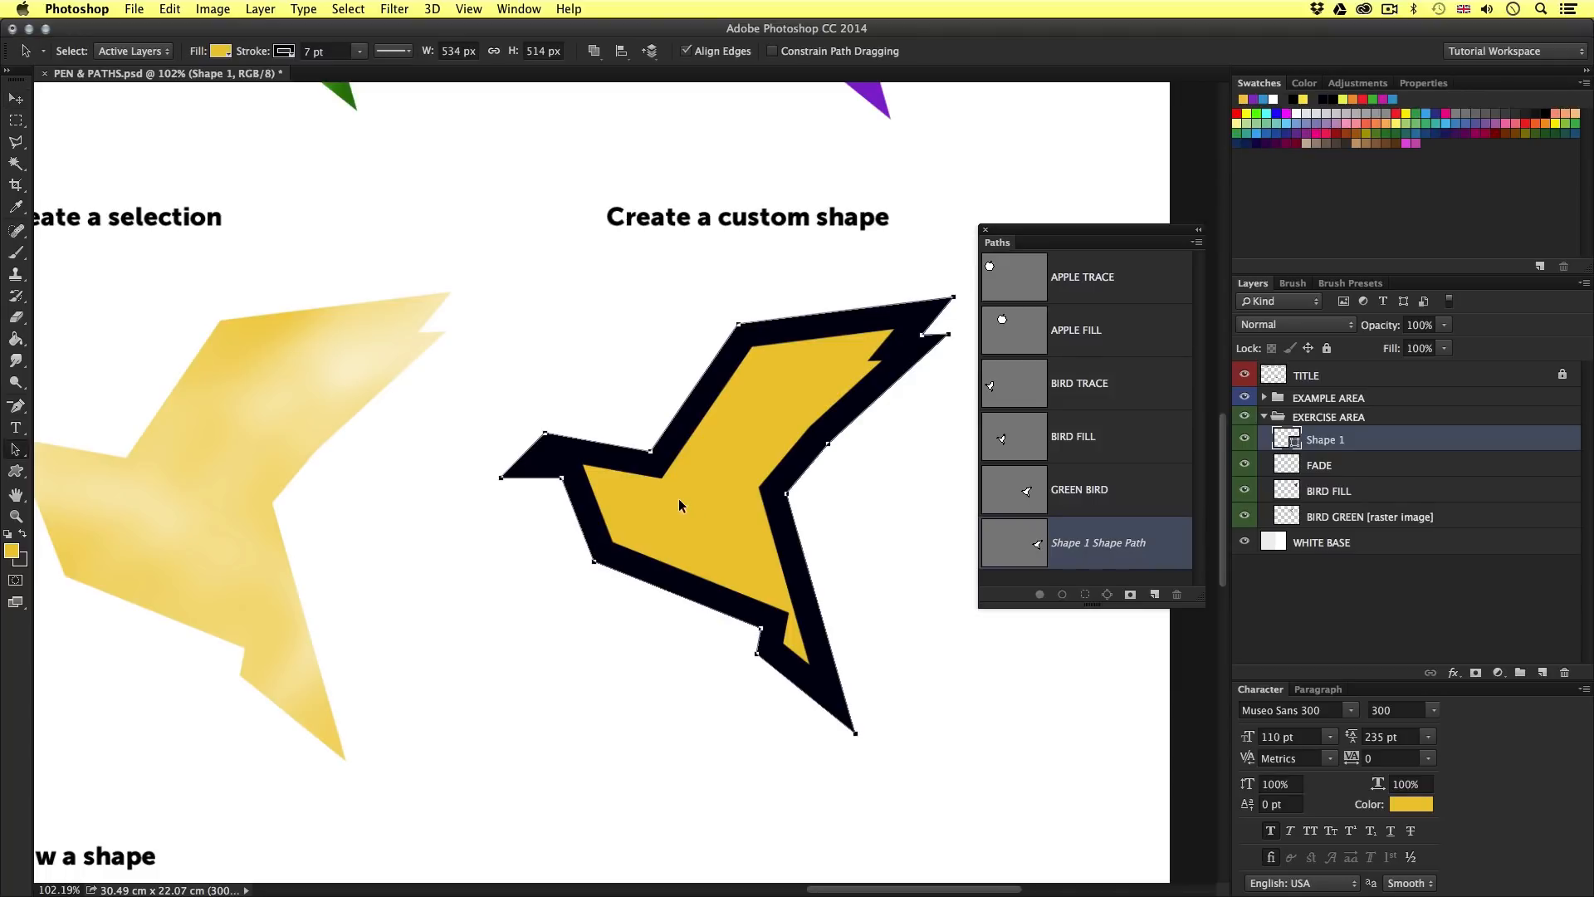
pyautogui.click(291, 52)
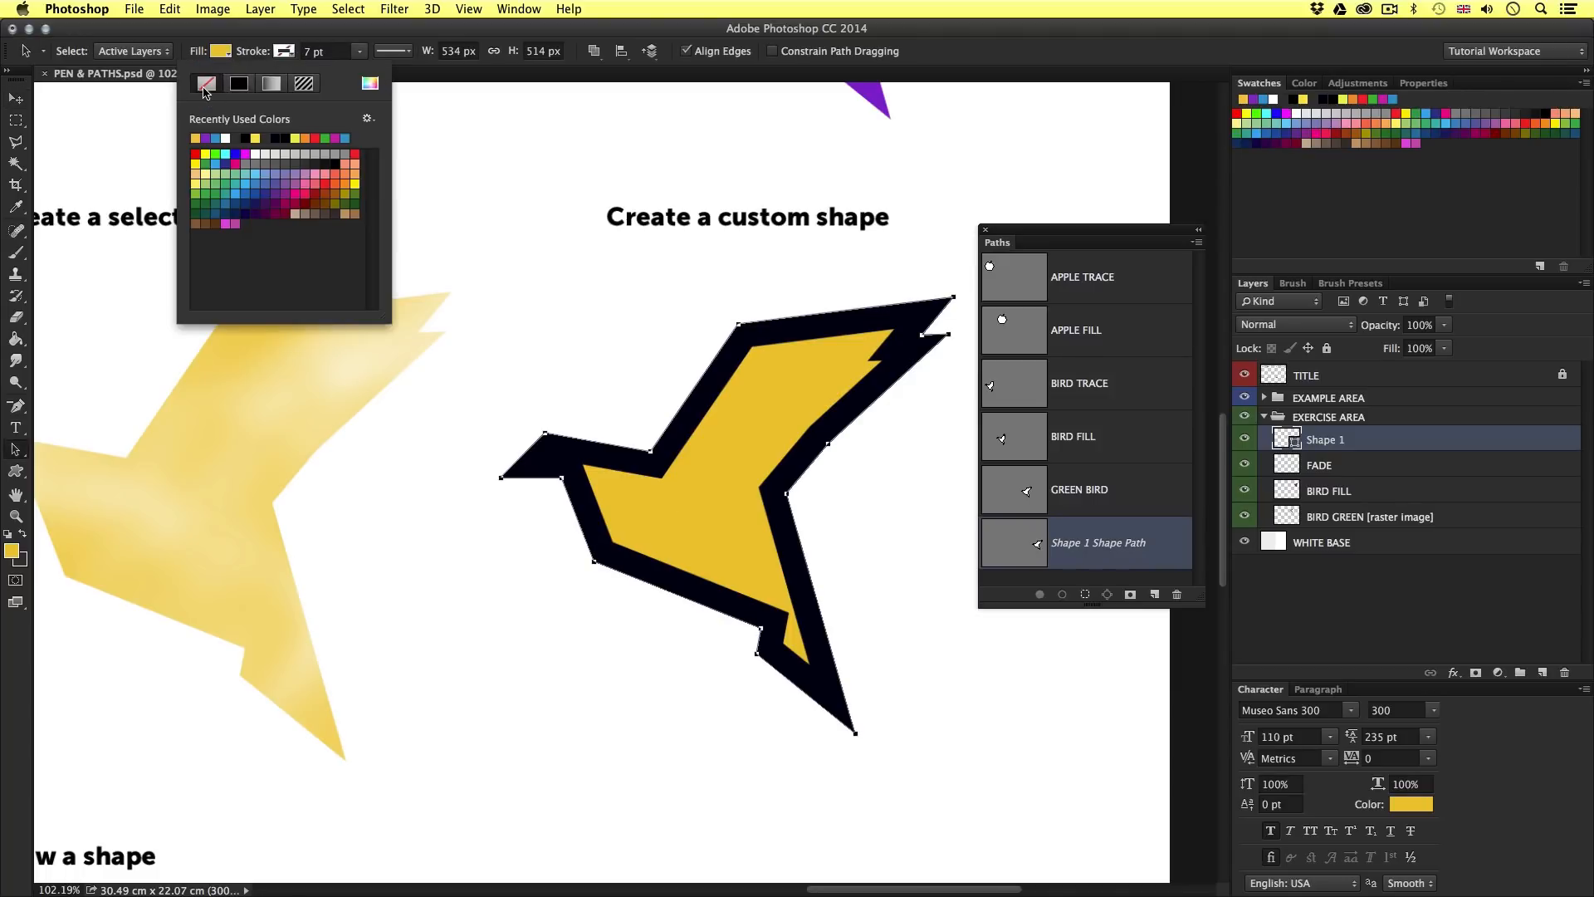
pyautogui.click(202, 87)
pyautogui.moveTo(709, 492); pyautogui.dragTo(724, 525)
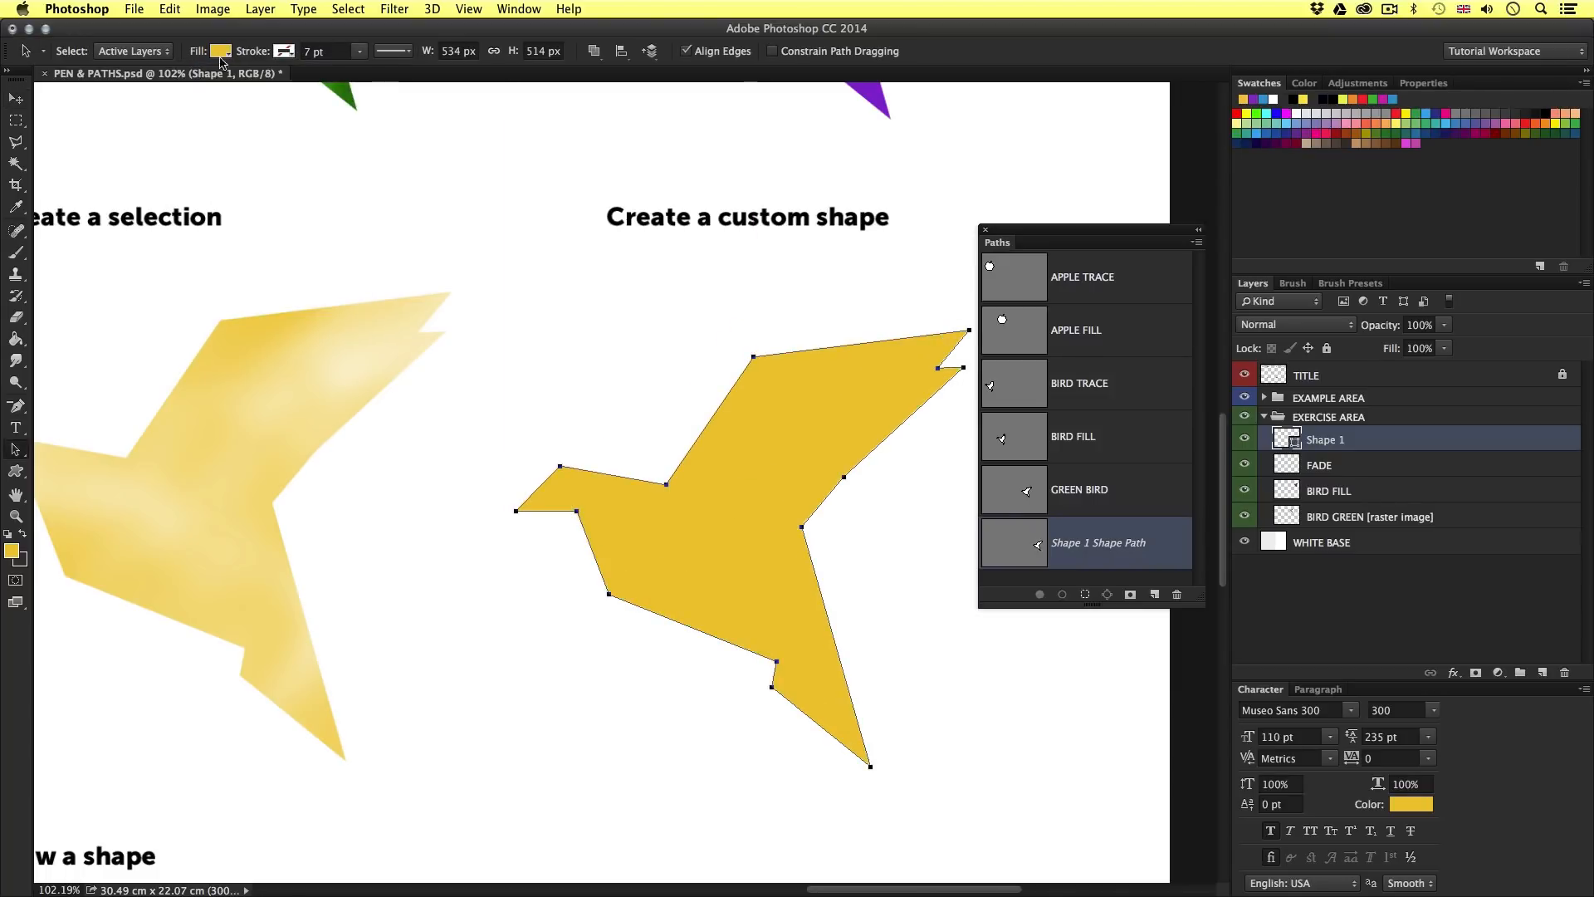
# Set the custom bird shape's fill to none and its stroke color to red.
pyautogui.click(220, 51)
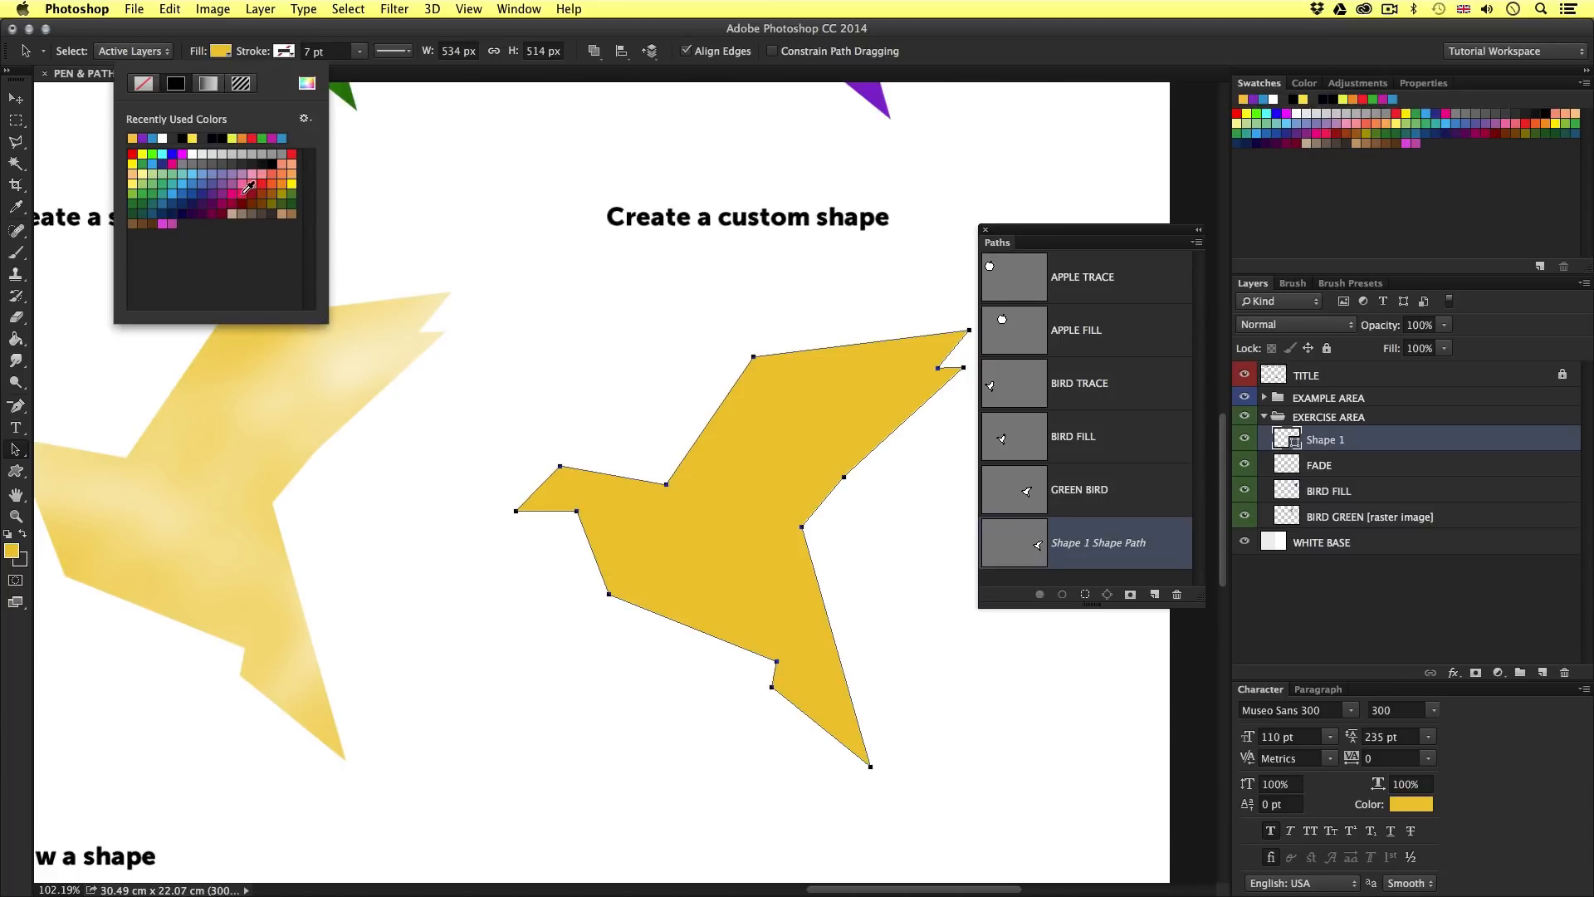
pyautogui.click(143, 83)
pyautogui.click(287, 52)
pyautogui.click(288, 52)
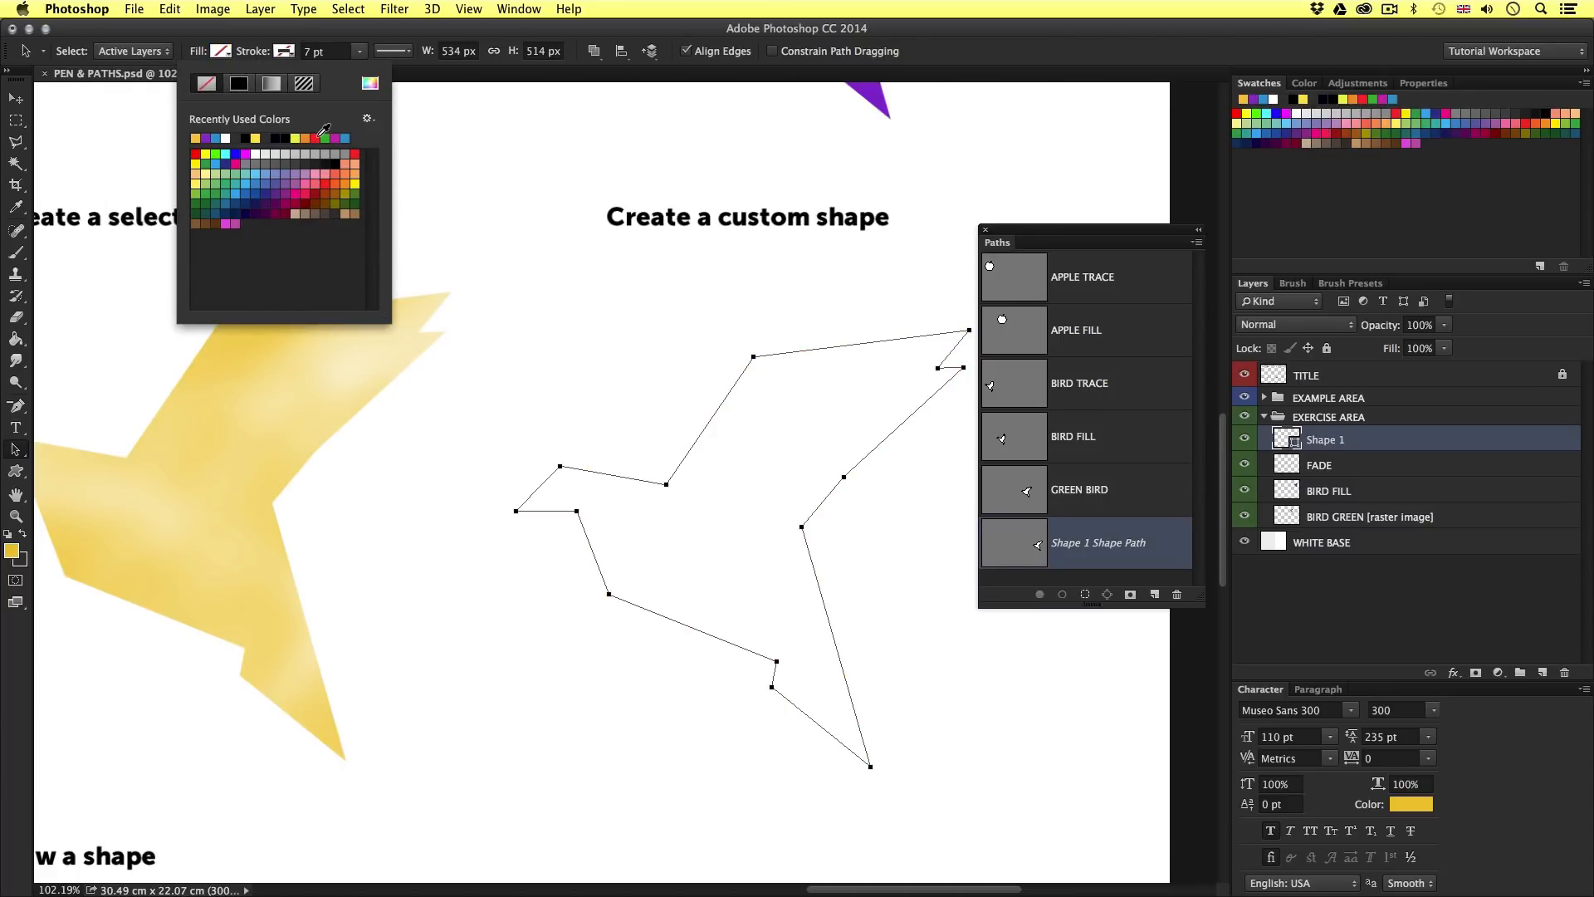
pyautogui.click(319, 136)
# Set the red bird outline's stroke width to 3 pt and align the stroke to the center of the path.
pyautogui.click(338, 50)
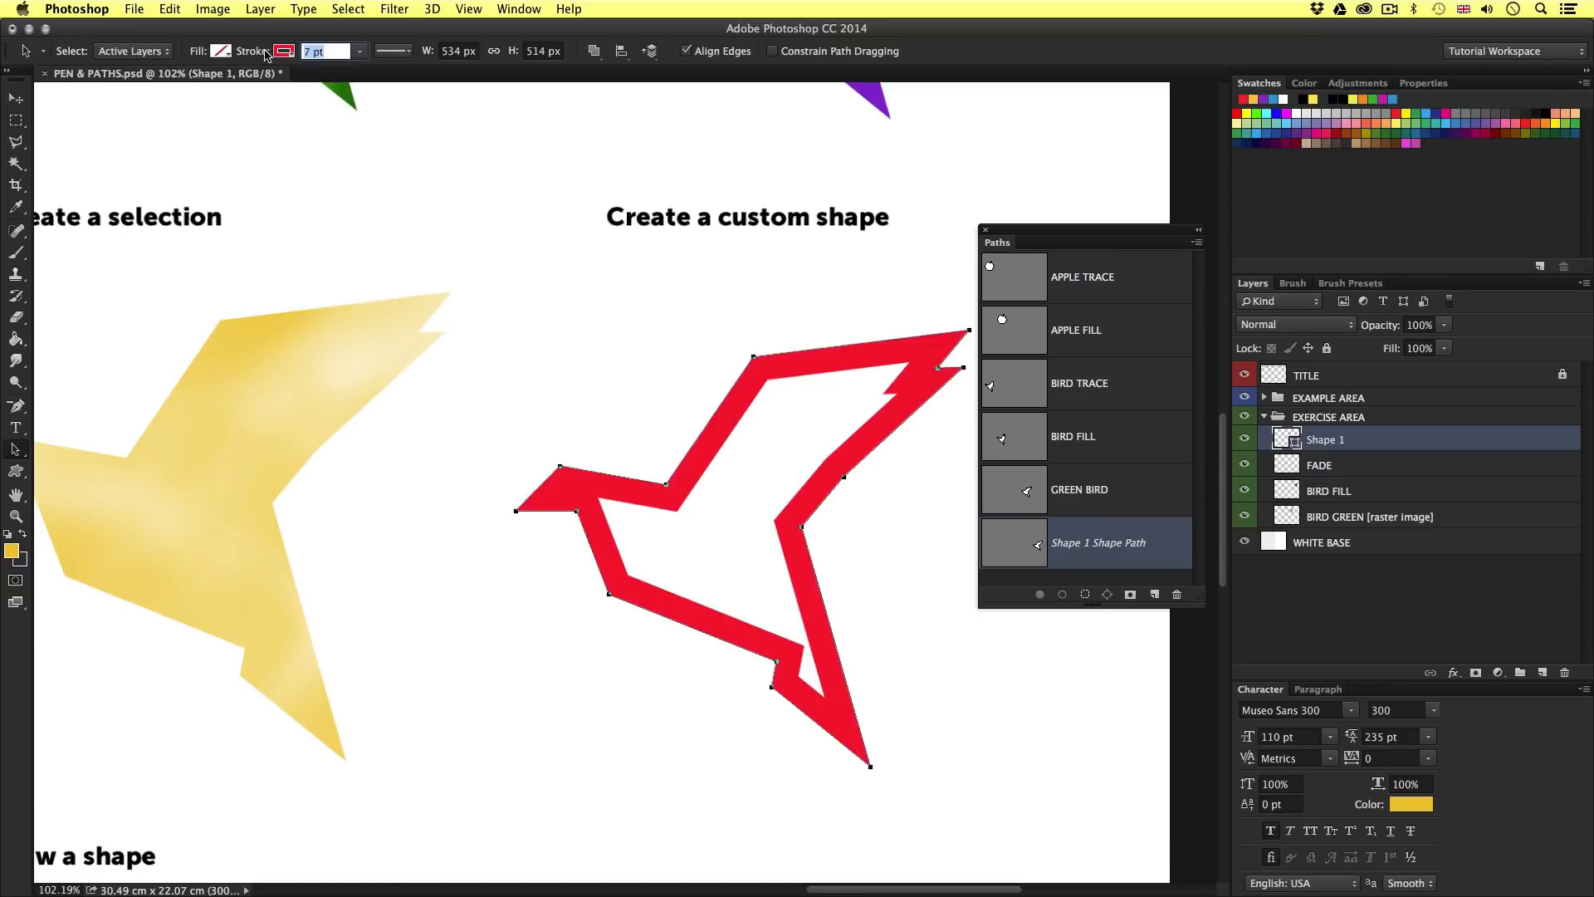
pyautogui.write('3')
pyautogui.press('Return')
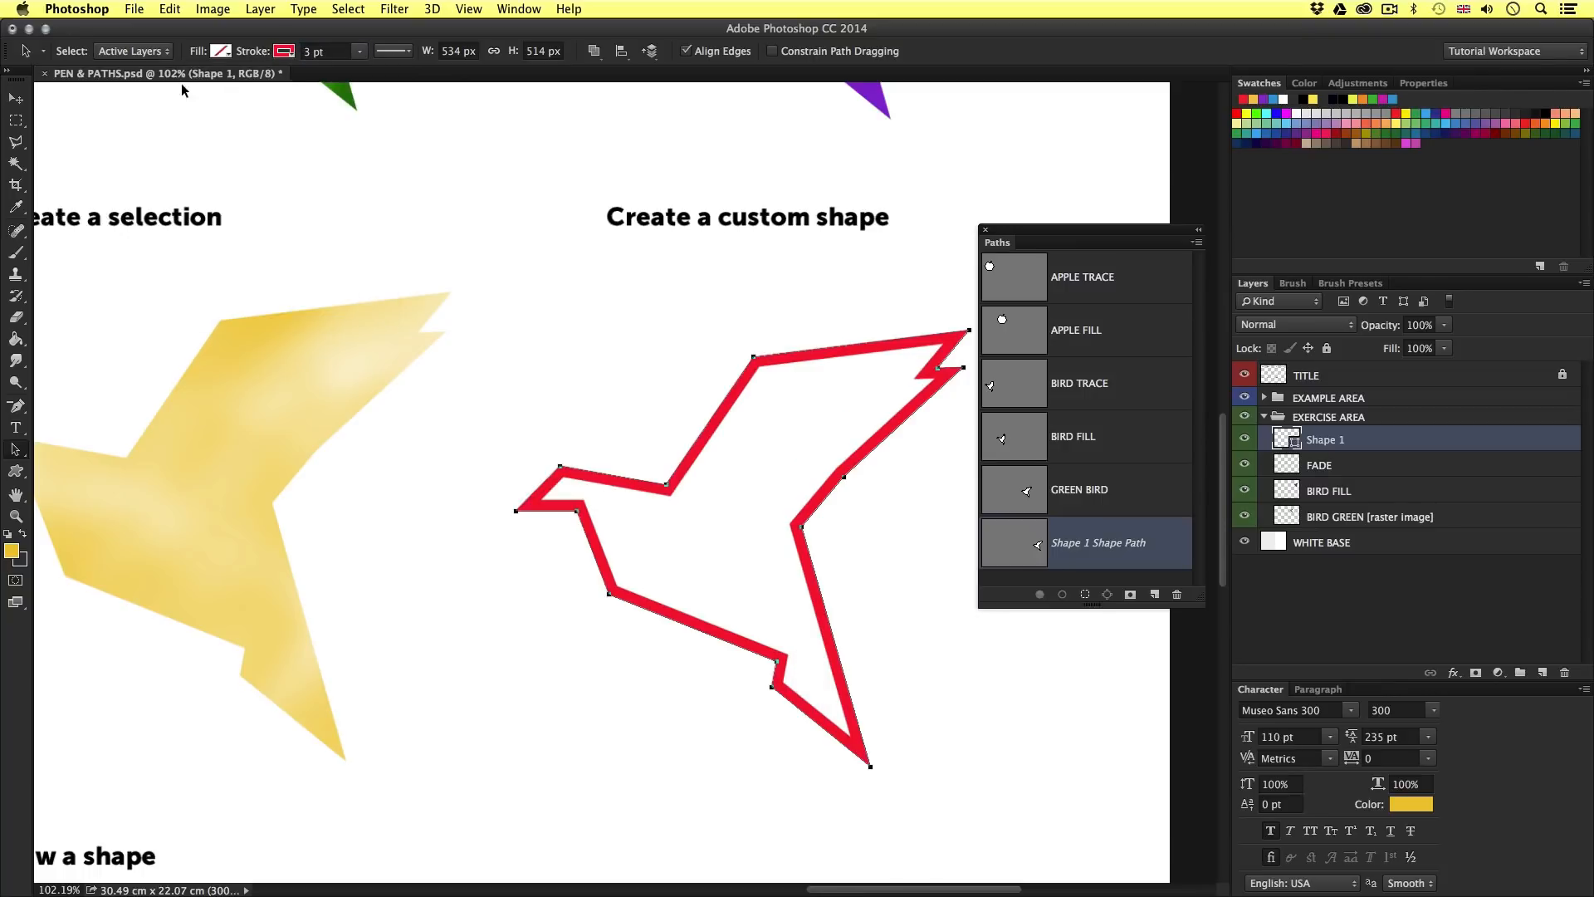
pyautogui.click(390, 51)
pyautogui.click(326, 231)
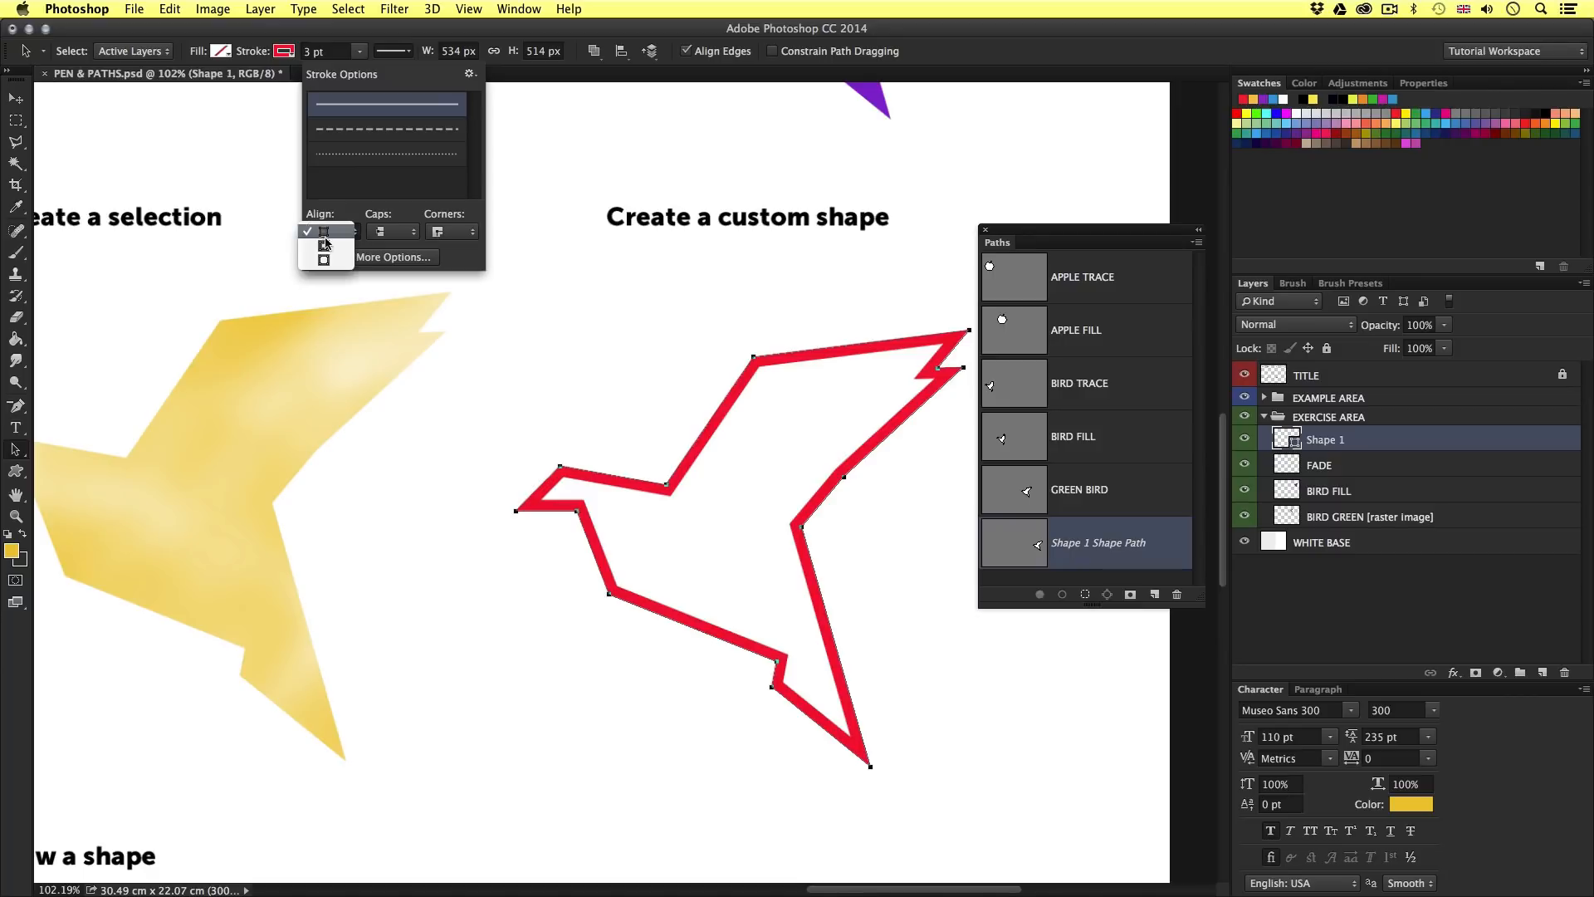
pyautogui.click(324, 247)
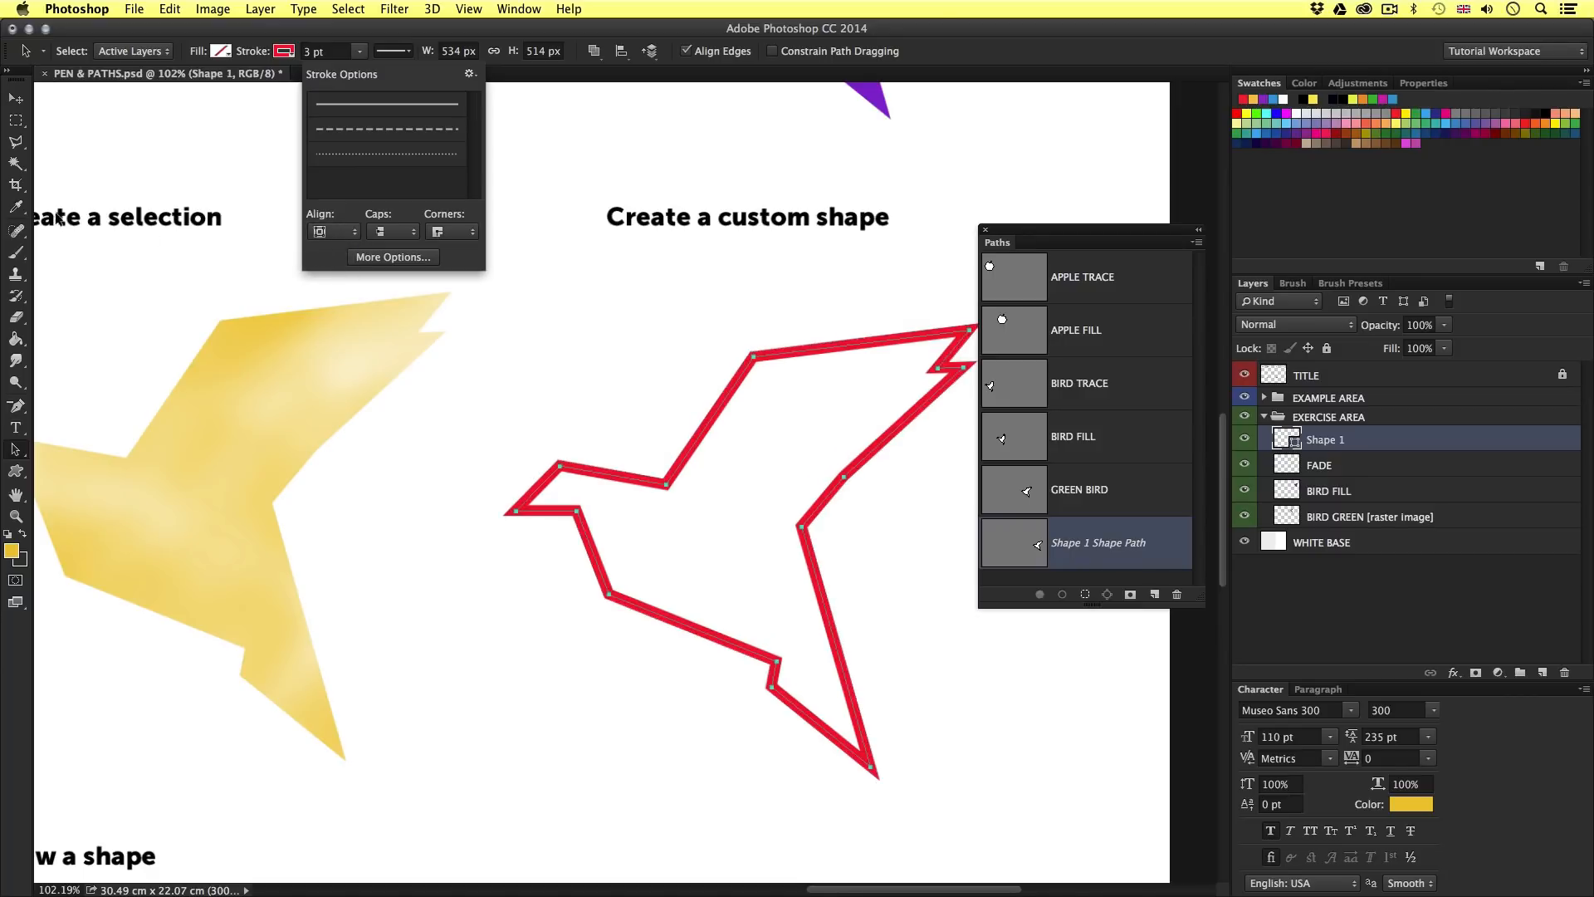
pyautogui.click(16, 99)
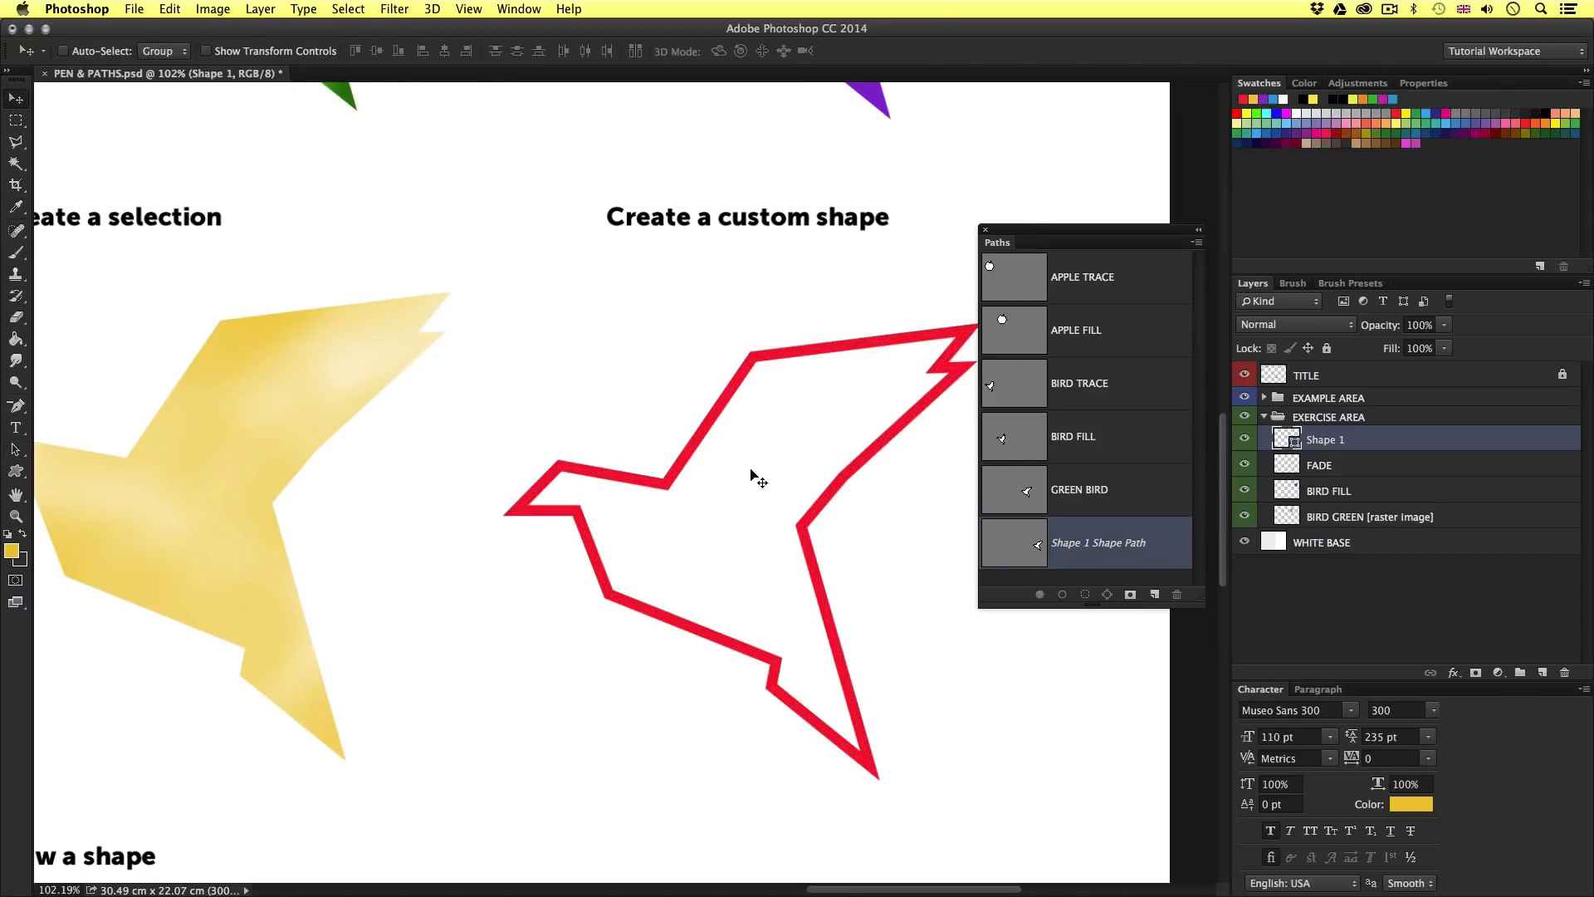
# Examine the custom shape library's options for loading, saving and replacing shapes, and return to the Move Tool.
pyautogui.press('a')
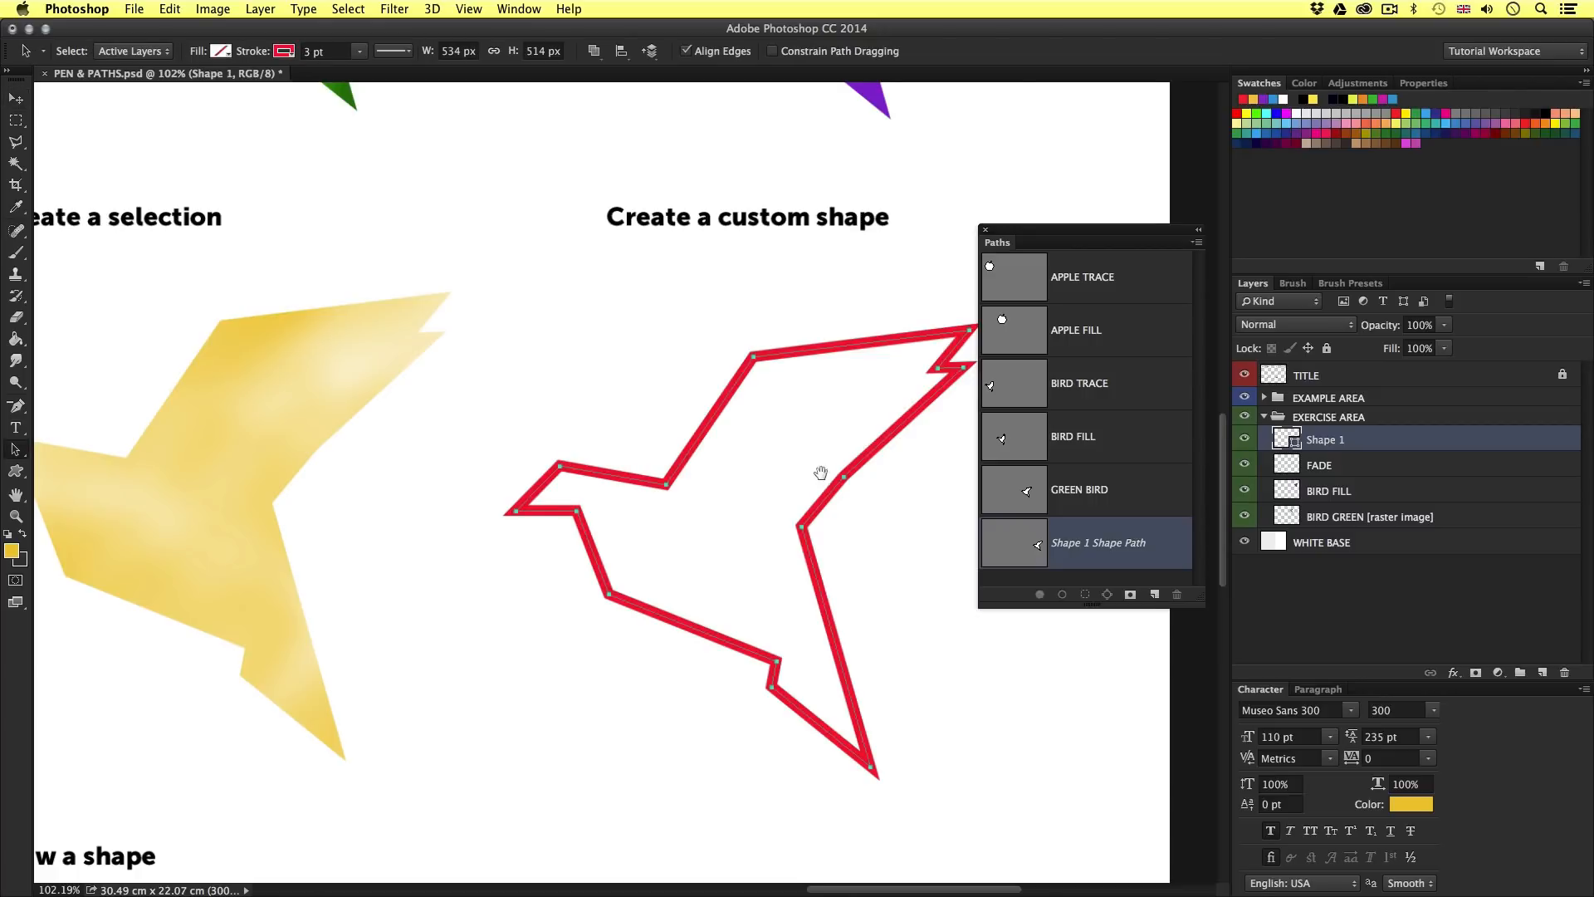
pyautogui.moveTo(820, 472); pyautogui.dragTo(714, 495)
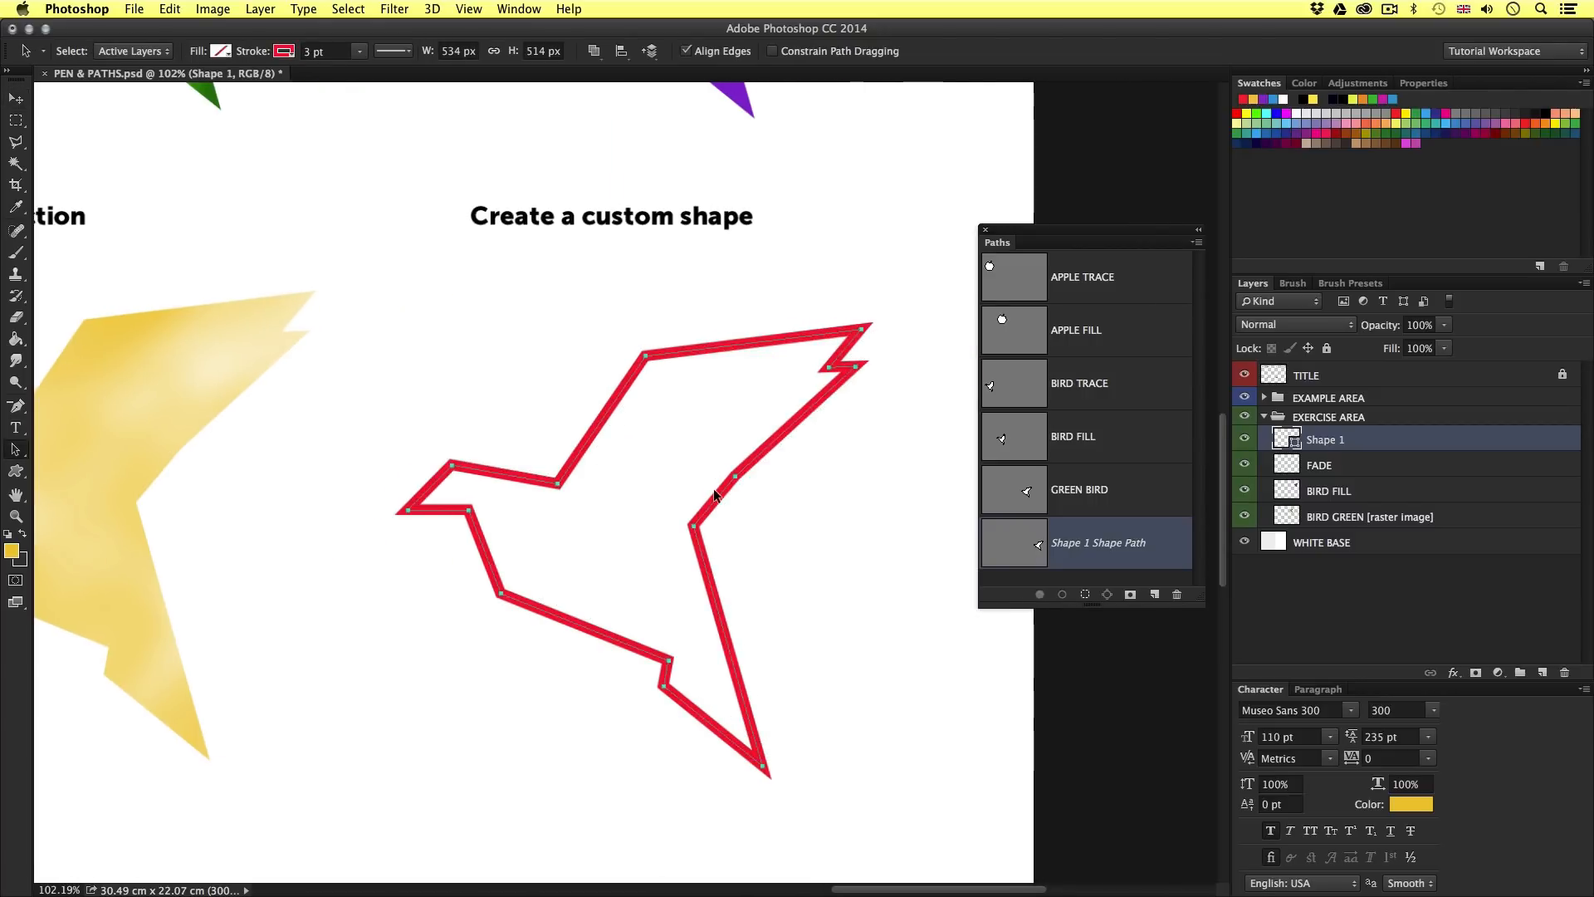
pyautogui.click(16, 471)
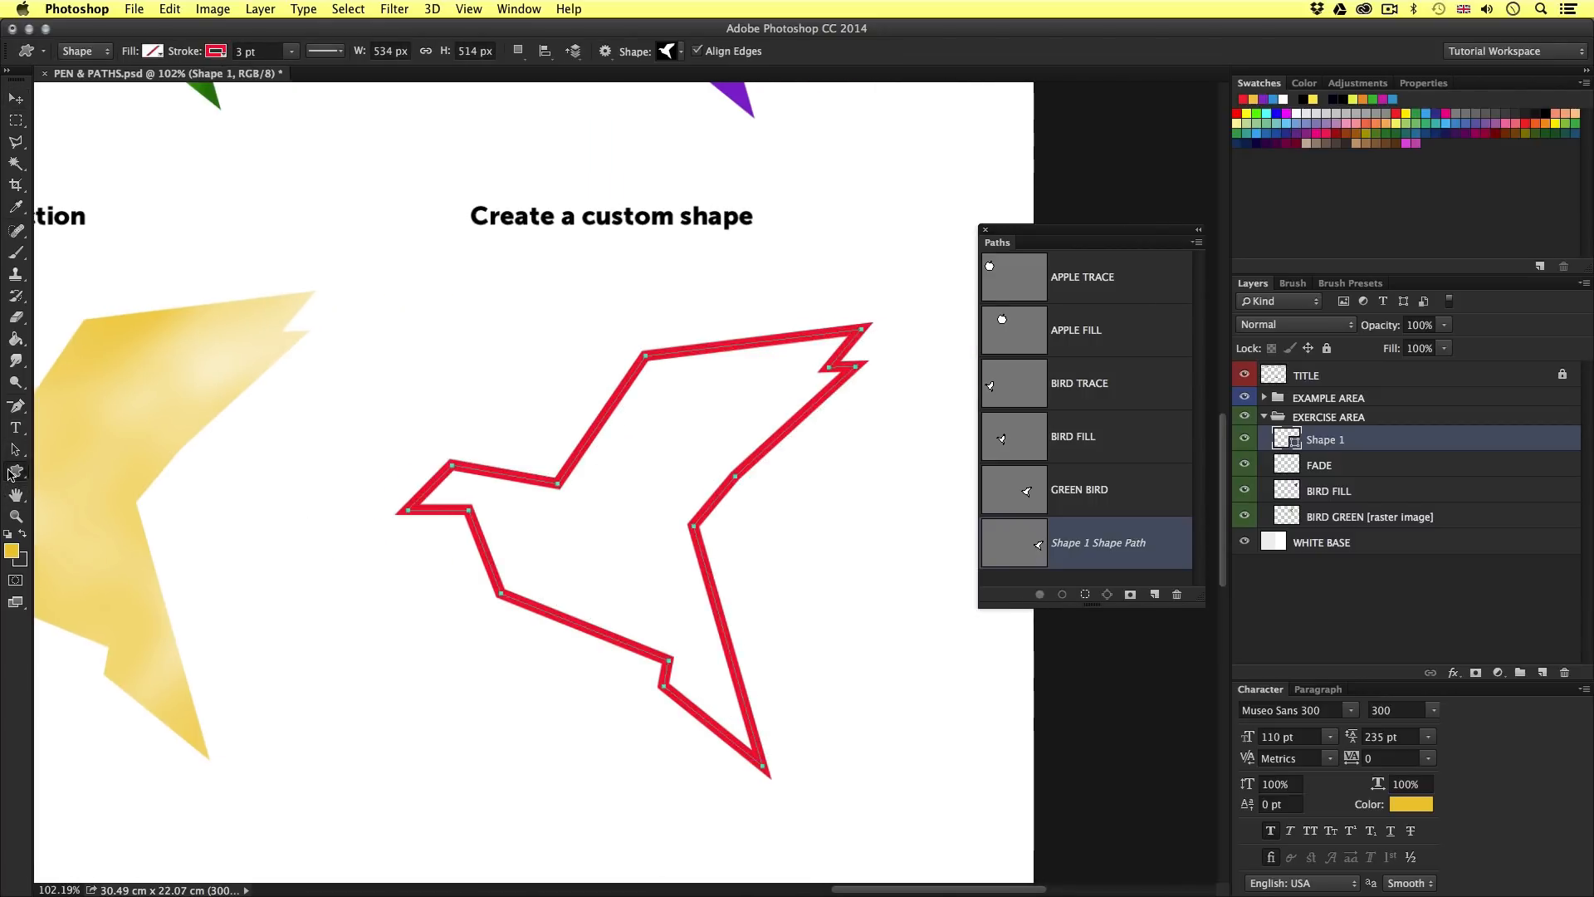
pyautogui.click(142, 549)
pyautogui.click(681, 51)
pyautogui.click(965, 83)
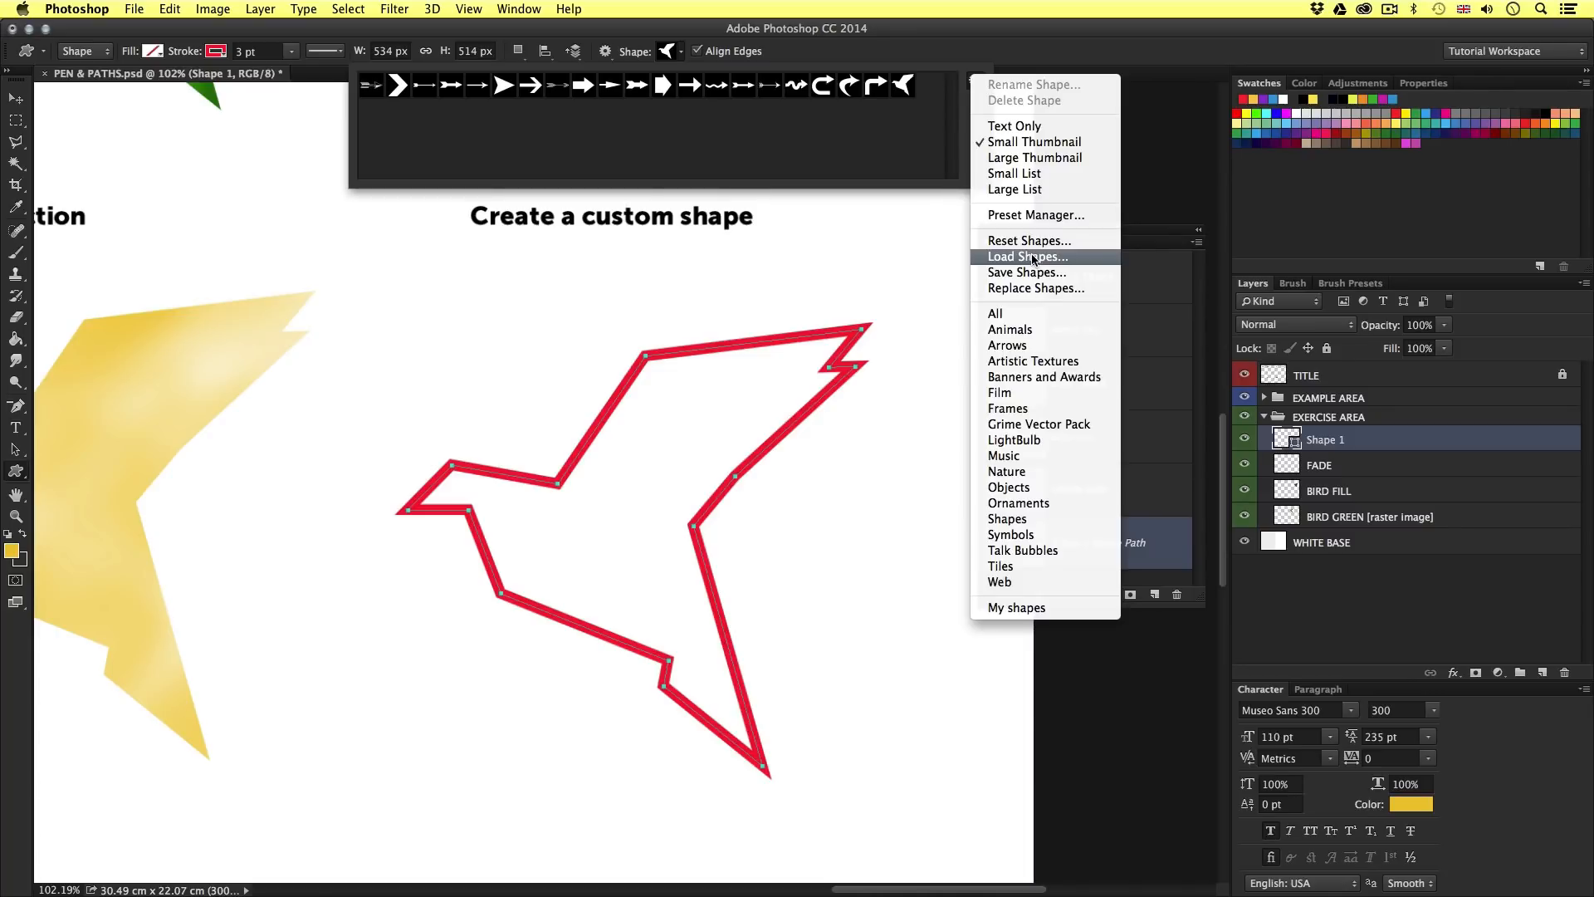
pyautogui.click(863, 269)
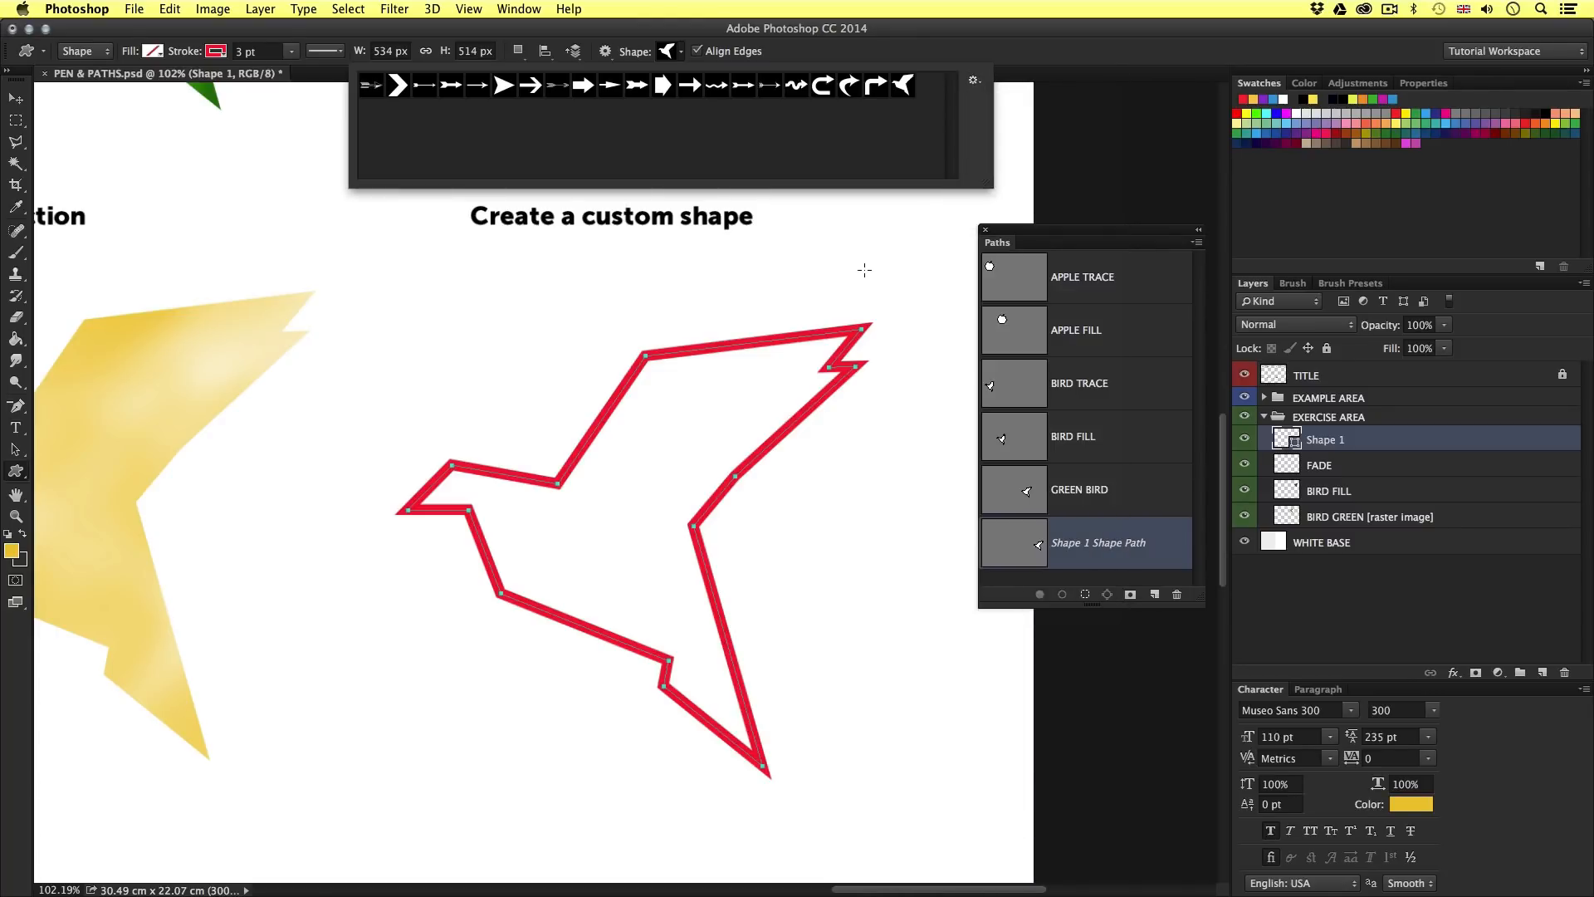
pyautogui.click(16, 98)
pyautogui.press('super+h')
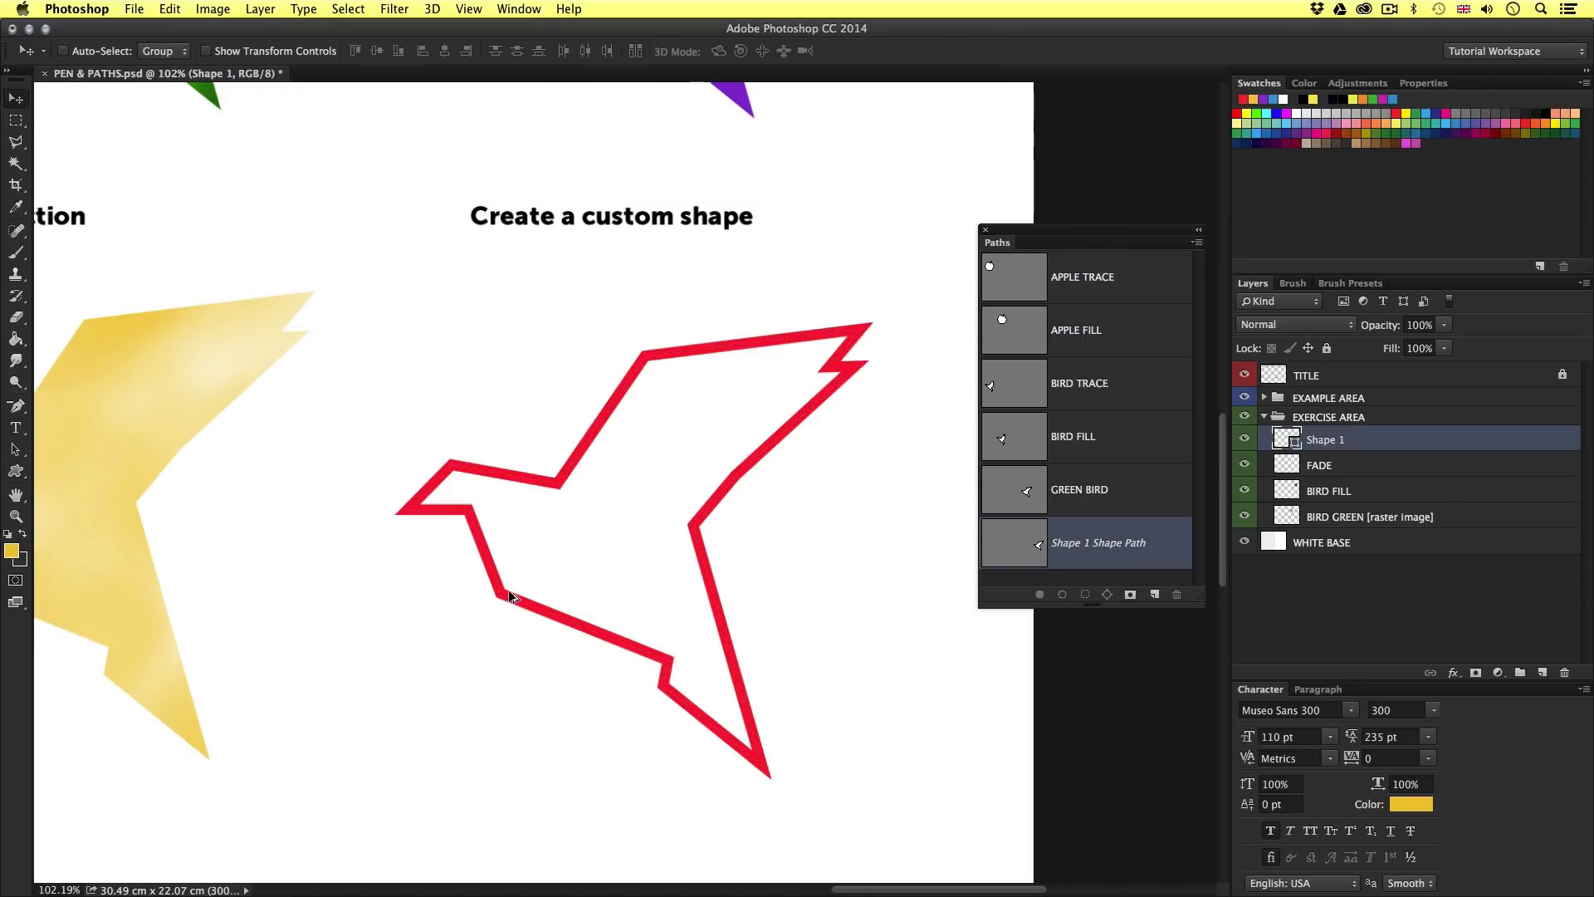
# Set the Pen Tool to Shape mode for drawing in the empty area under the "Draw a shape" heading.
pyautogui.scroll(-3, 508, 596)
pyautogui.moveTo(427, 627); pyautogui.dragTo(626, 370)
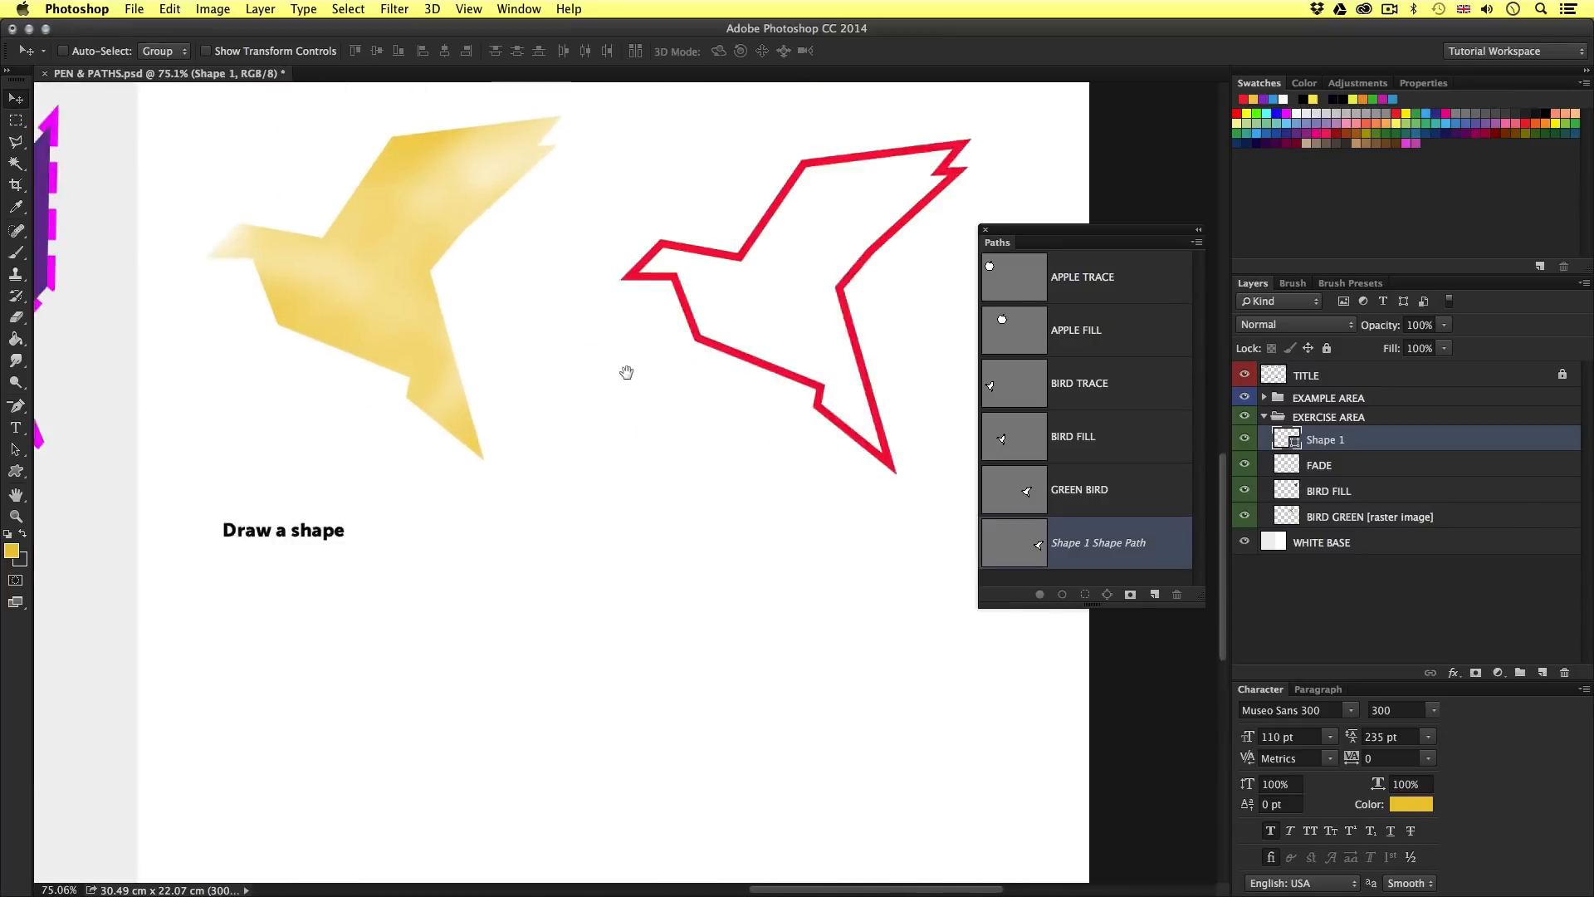
pyautogui.moveTo(560, 594); pyautogui.dragTo(579, 416)
pyautogui.scroll(1, 408, 519)
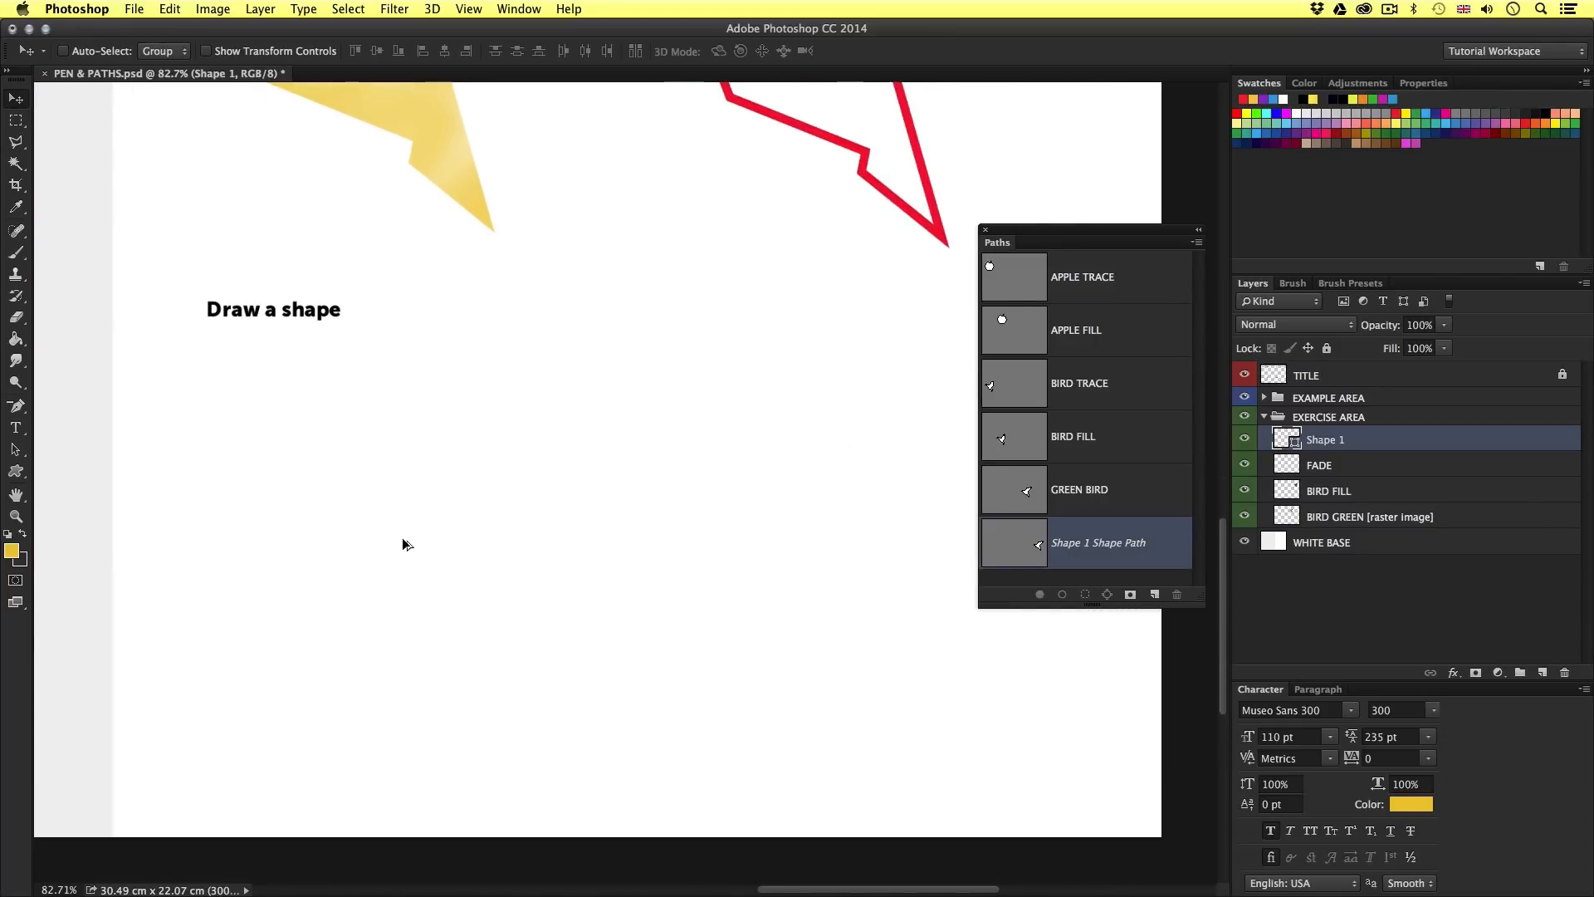
pyautogui.click(16, 405)
pyautogui.click(73, 404)
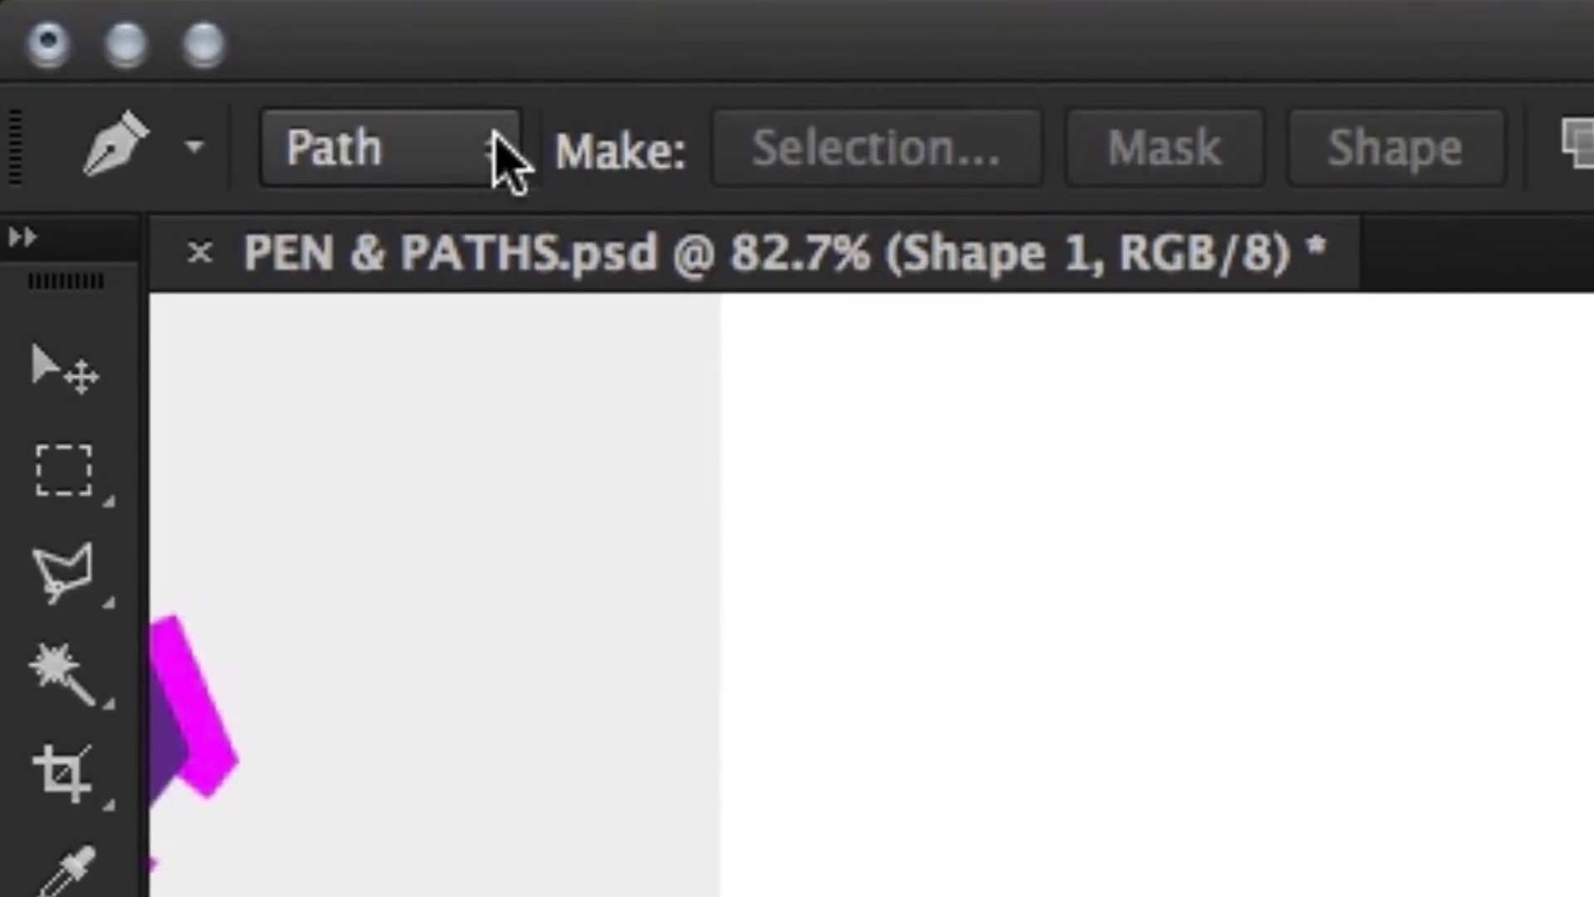
pyautogui.click(493, 151)
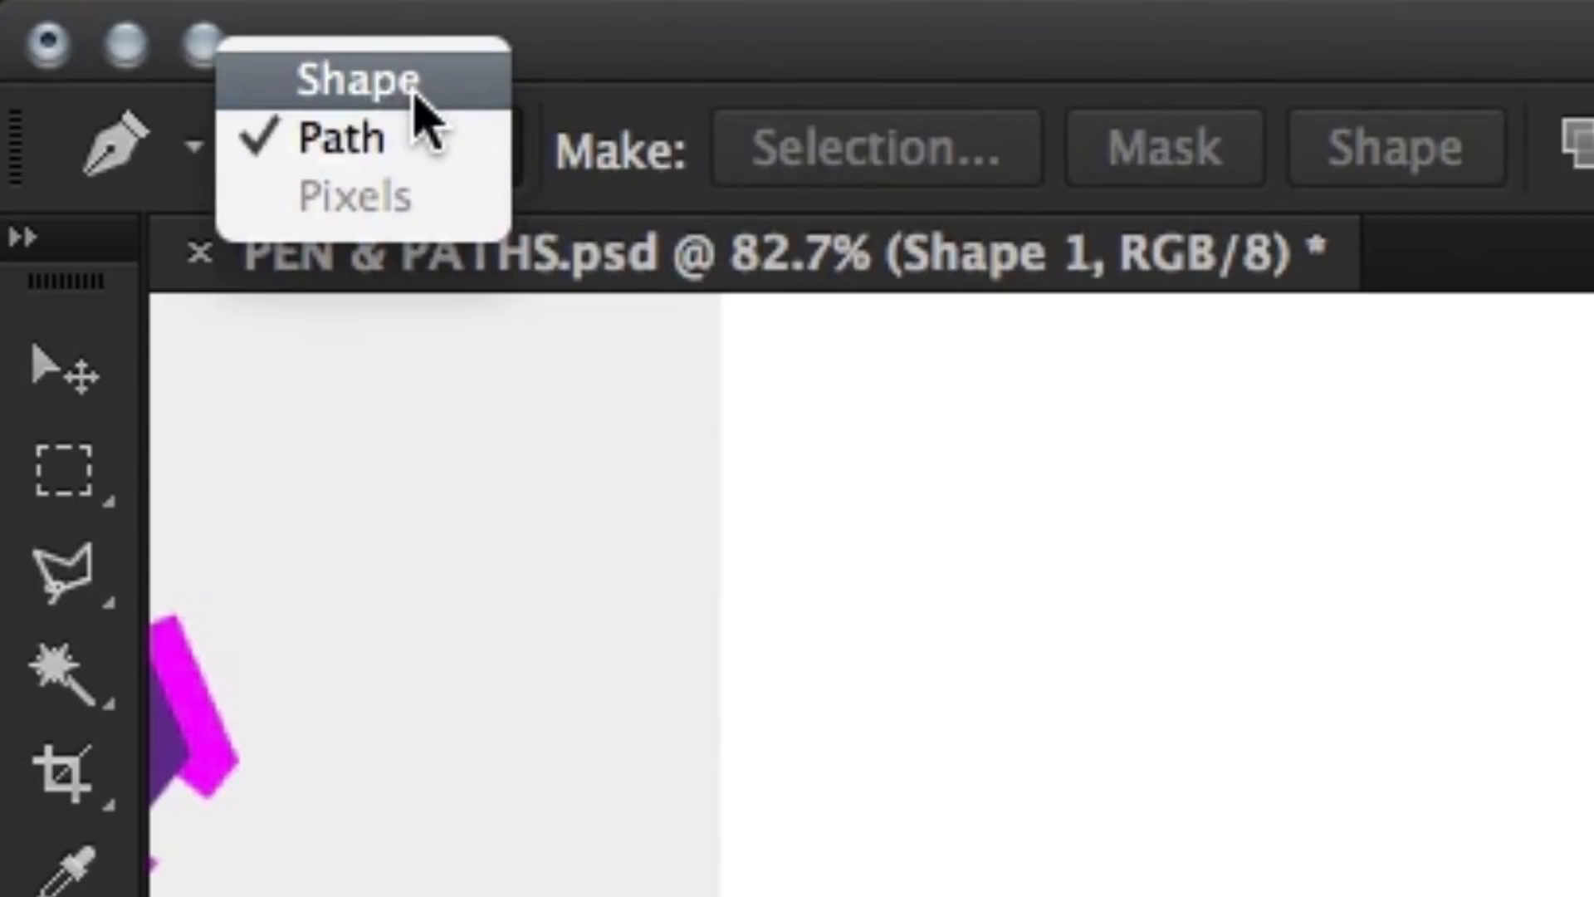
pyautogui.click(414, 93)
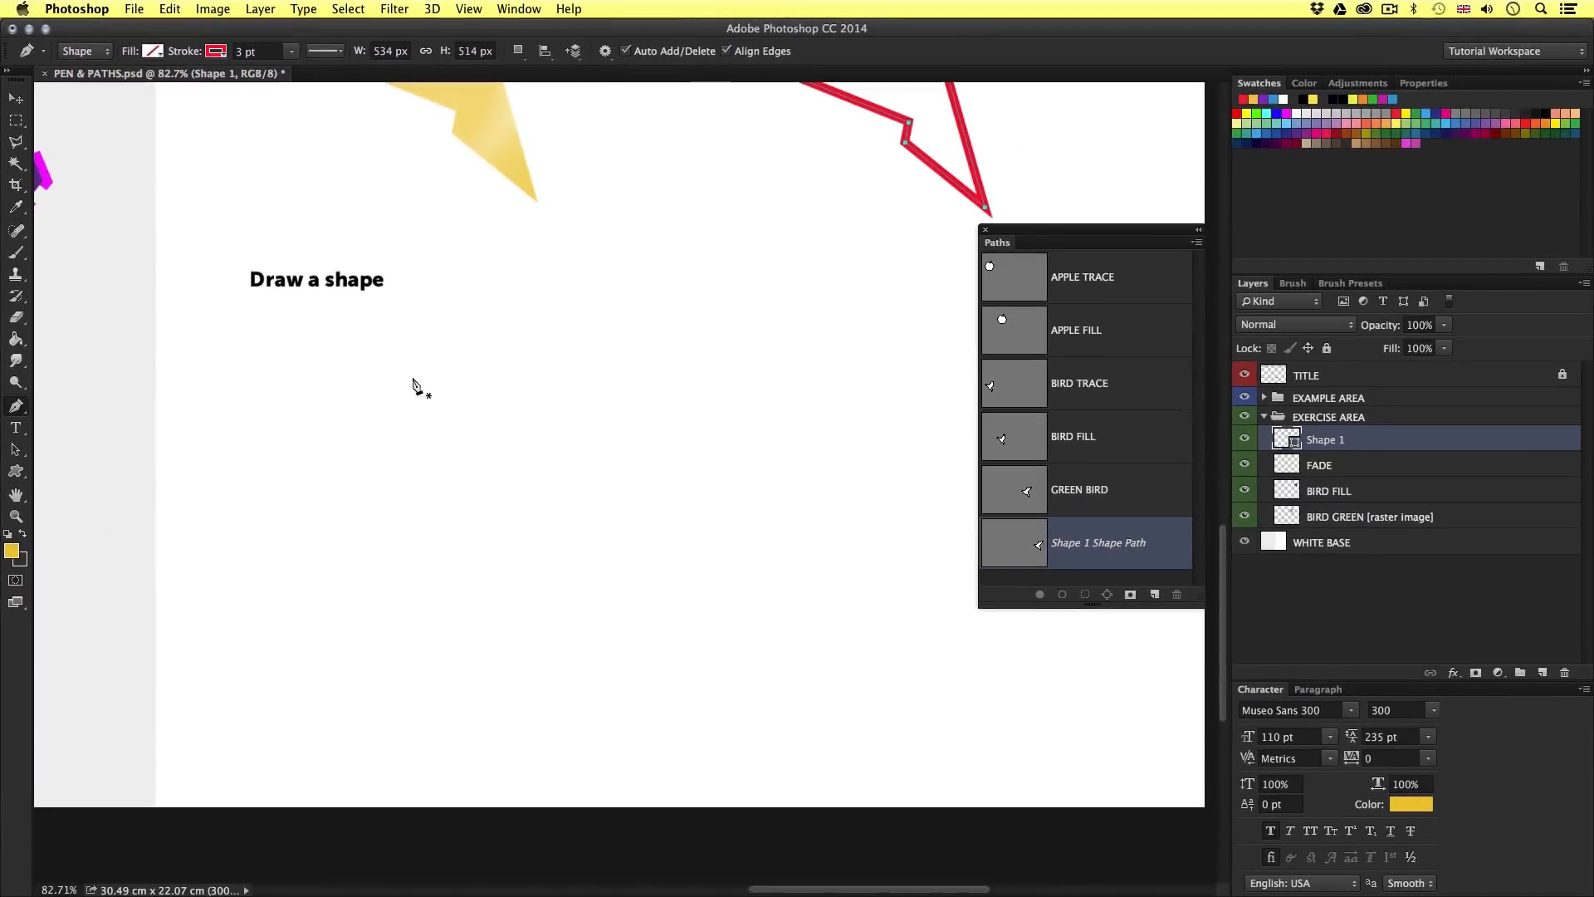
# Draw a closed six-point lightning bolt about 451 px wide and 606 px high below the "Draw a shape" heading.
pyautogui.click(412, 356)
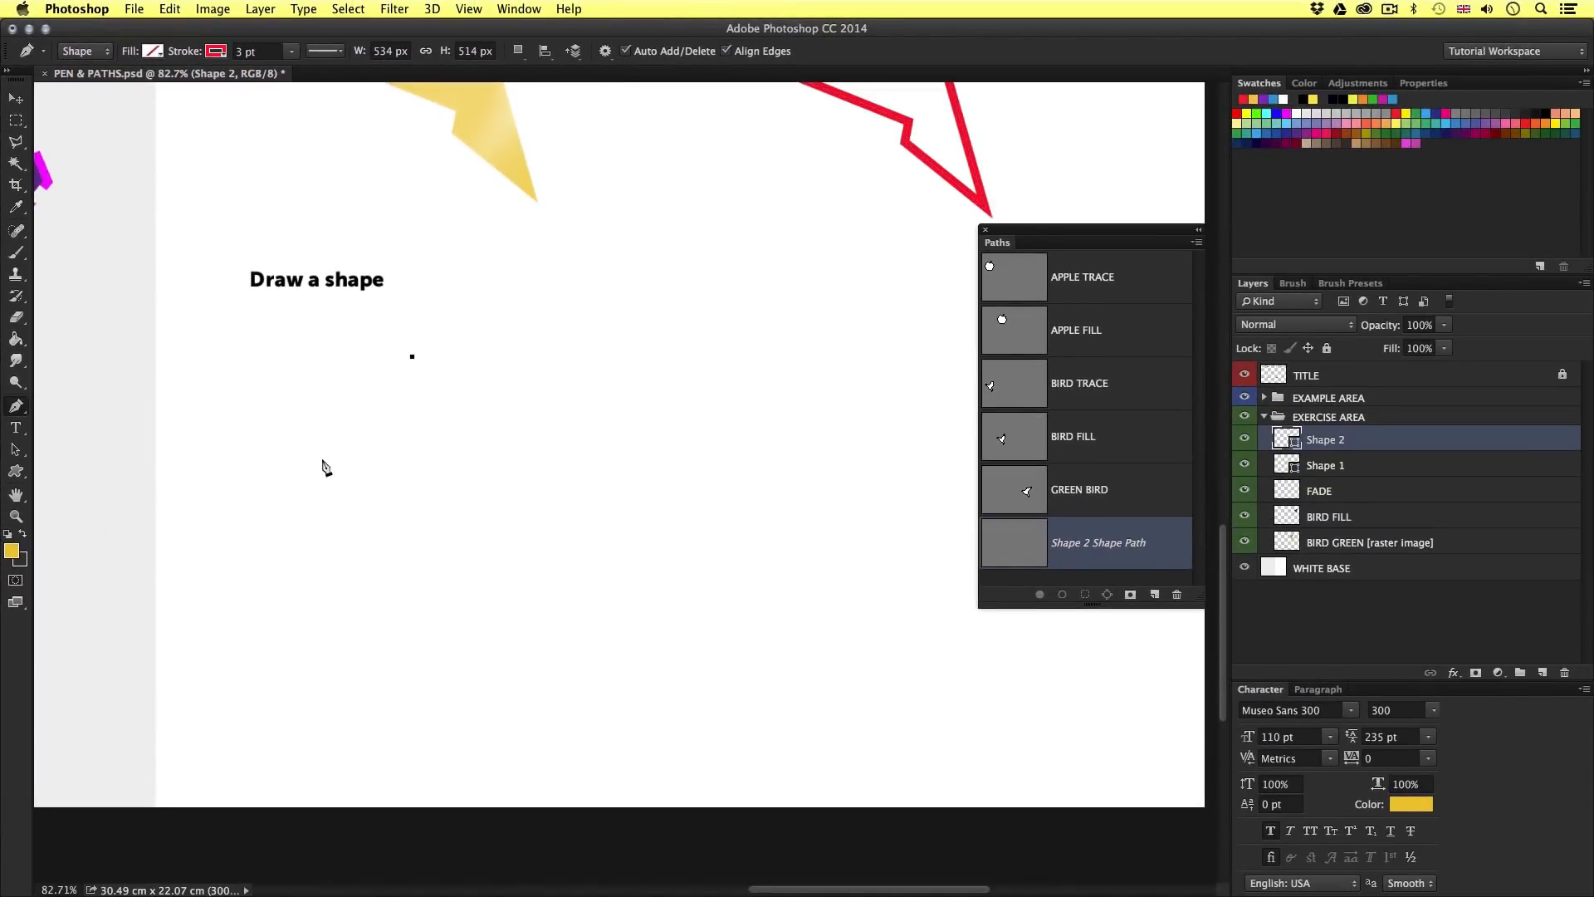
pyautogui.click(272, 537)
pyautogui.click(437, 586)
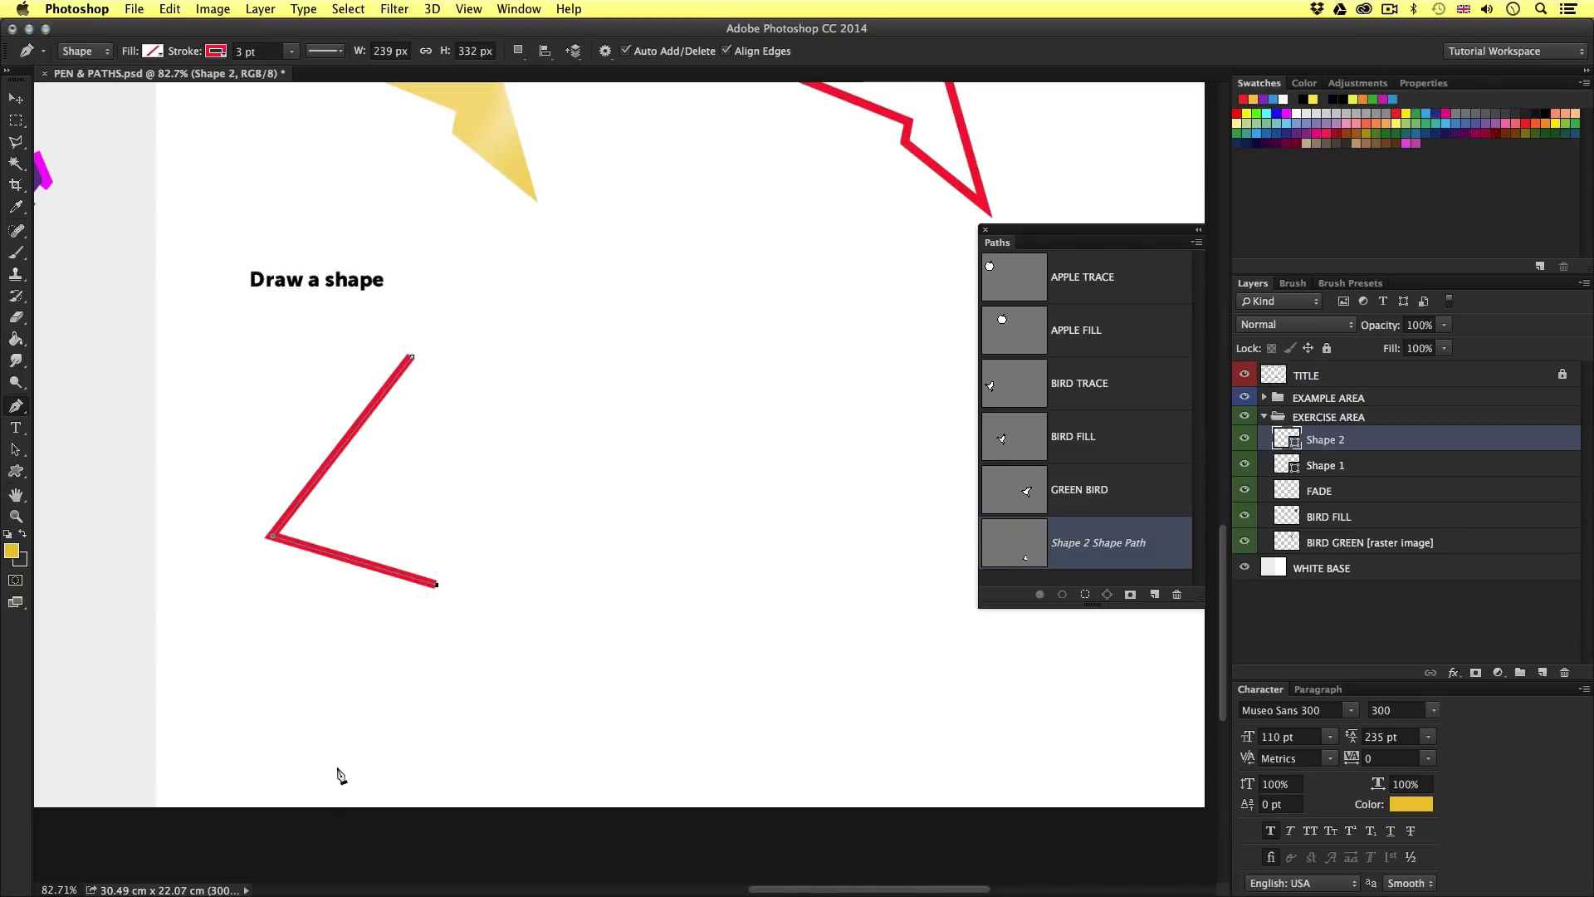
pyautogui.click(340, 772)
pyautogui.click(584, 525)
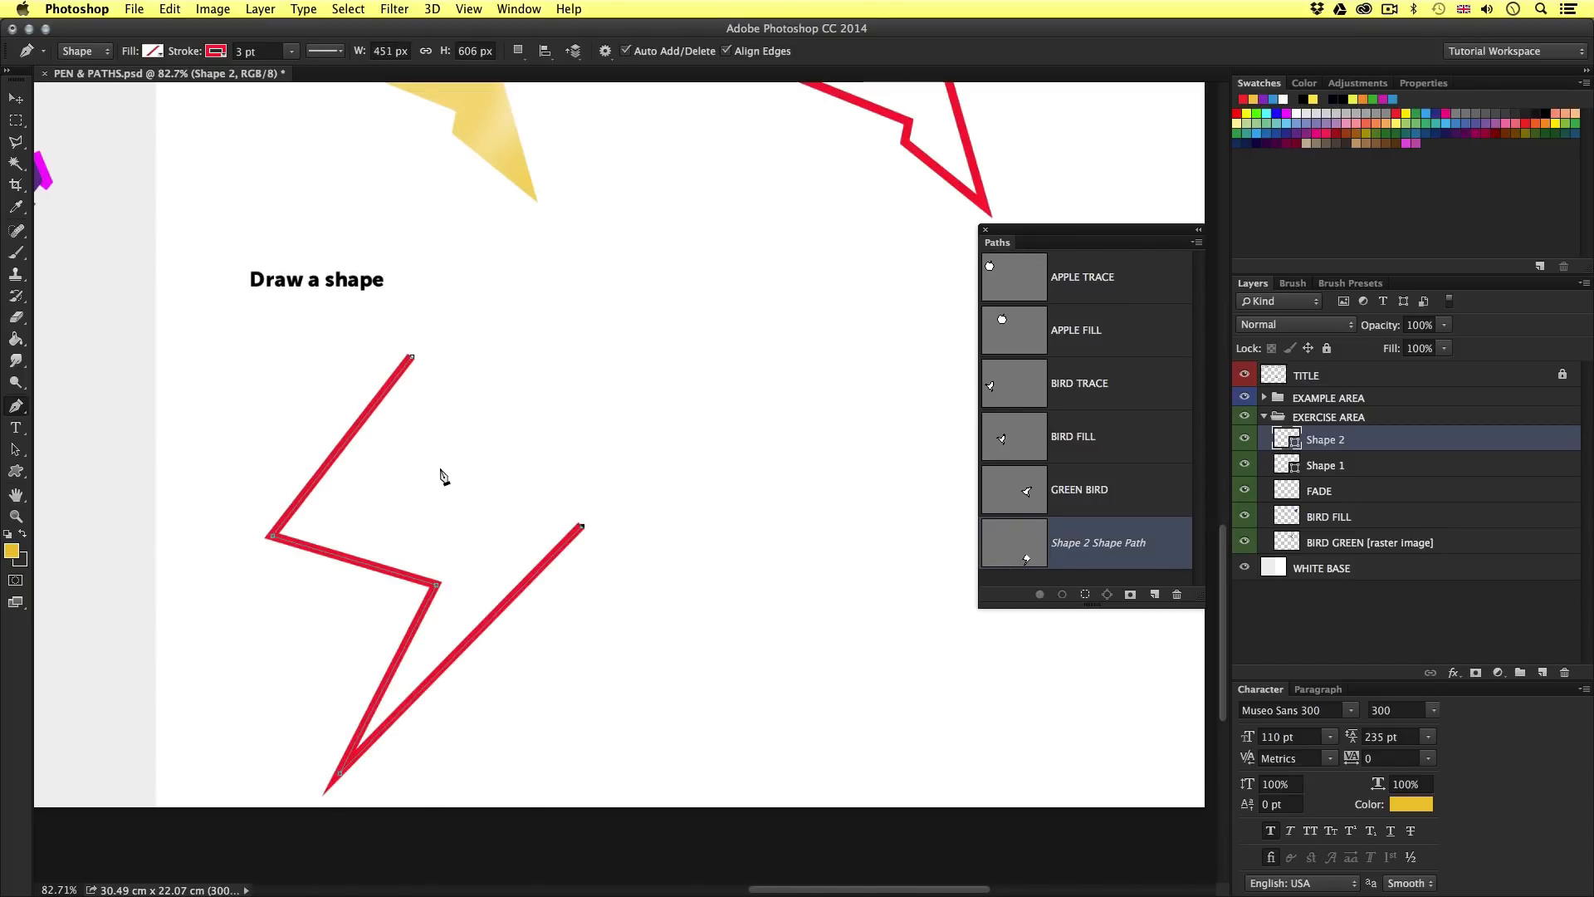
pyautogui.click(422, 462)
pyautogui.click(412, 356)
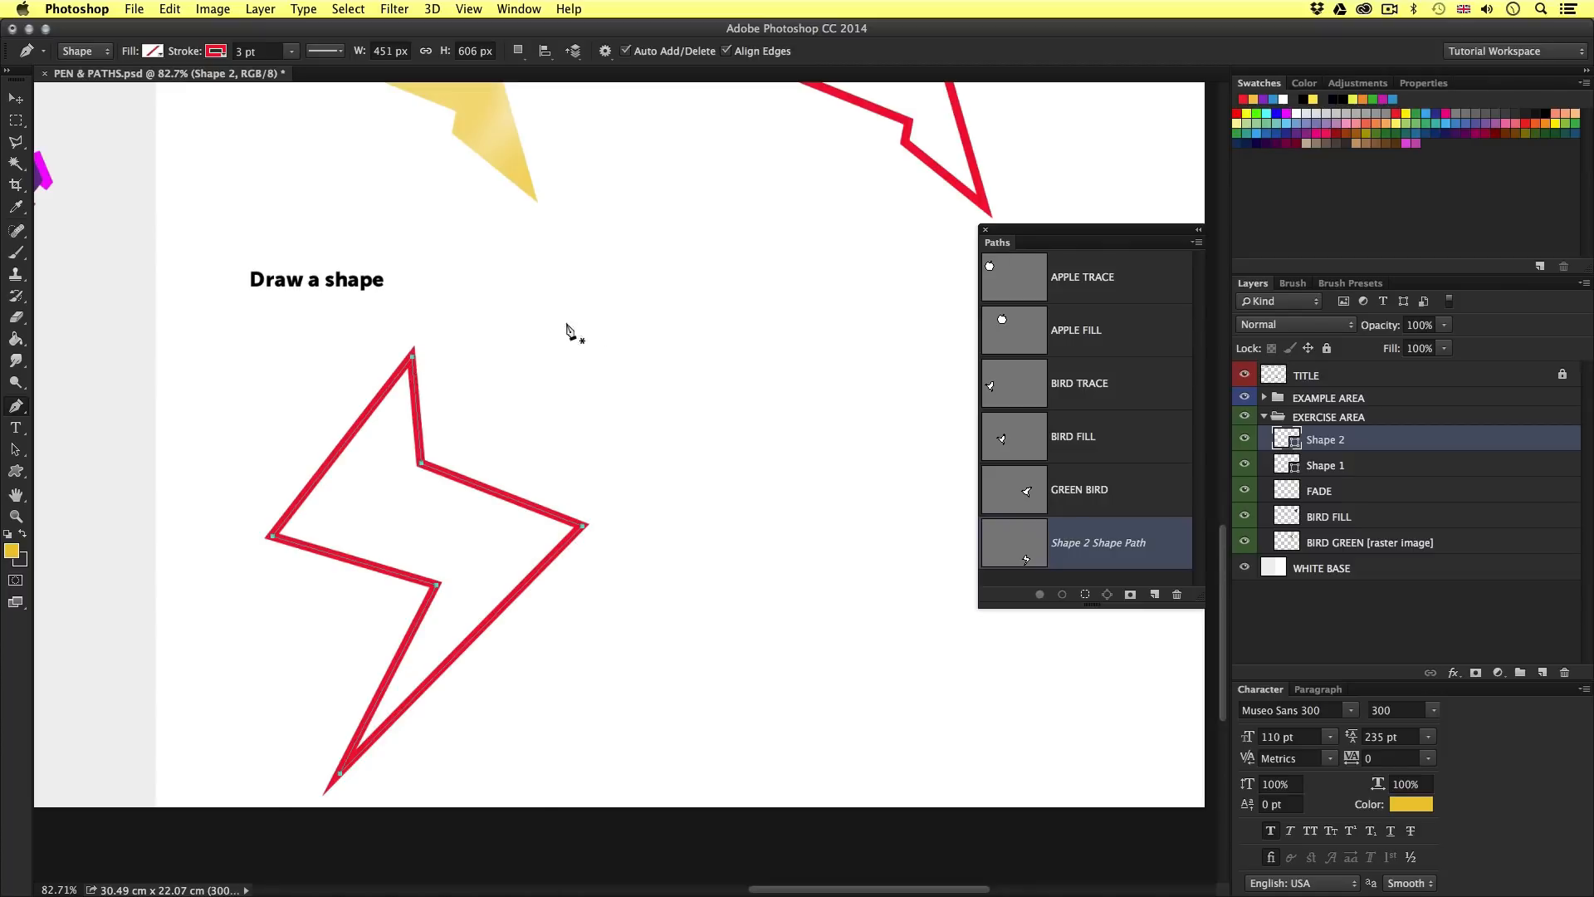
# Set the lightning bolt's fill to light blue.
pyautogui.click(153, 50)
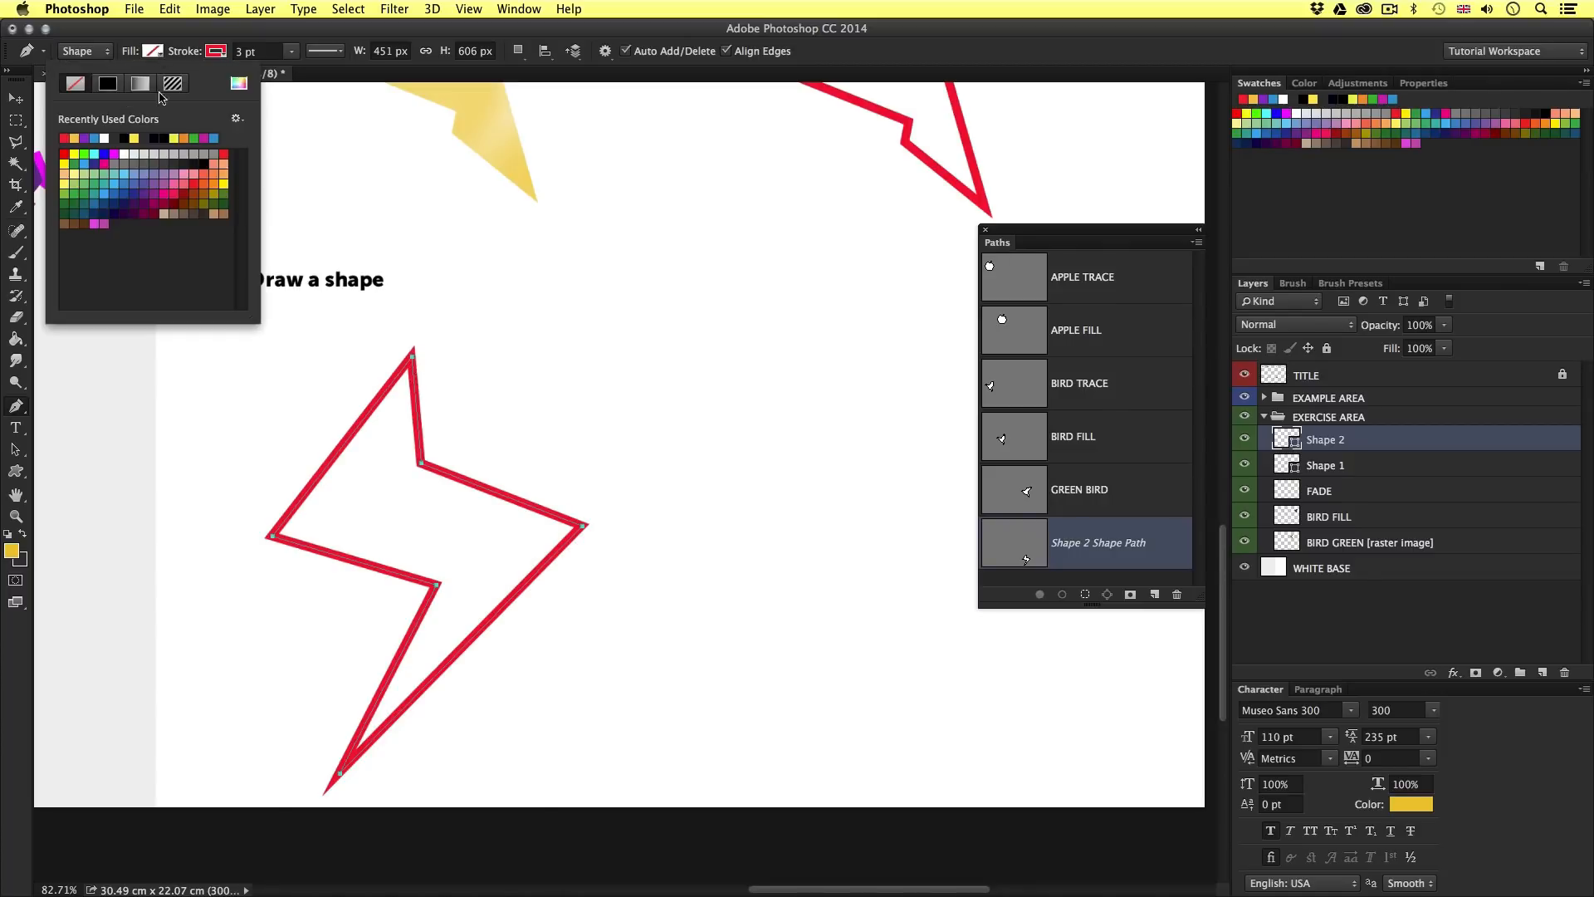
pyautogui.click(127, 176)
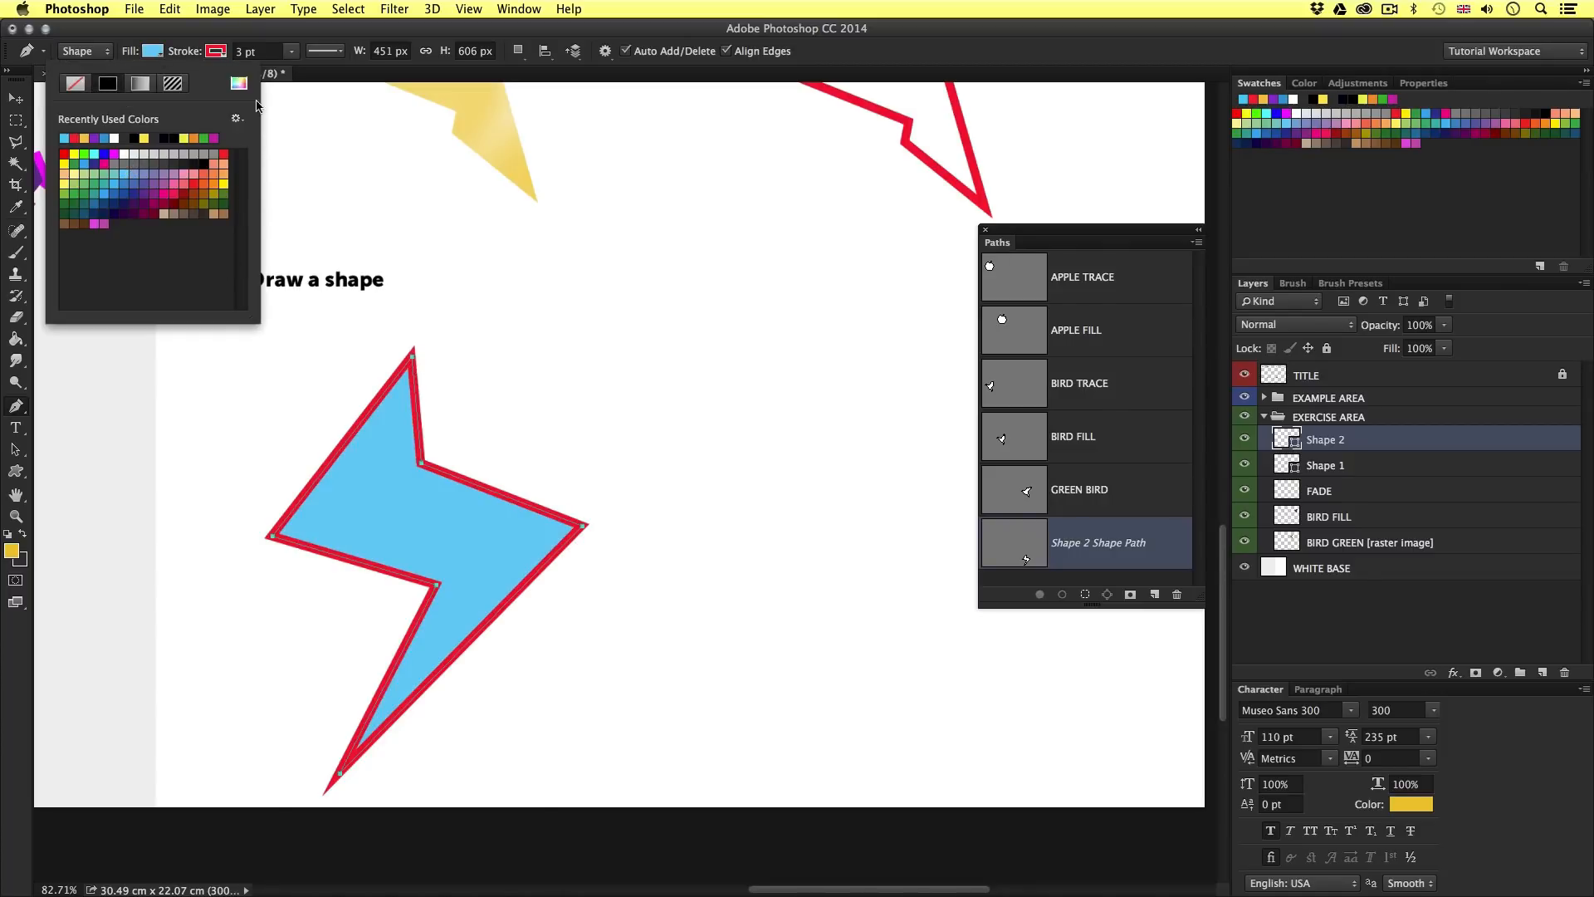
pyautogui.click(238, 42)
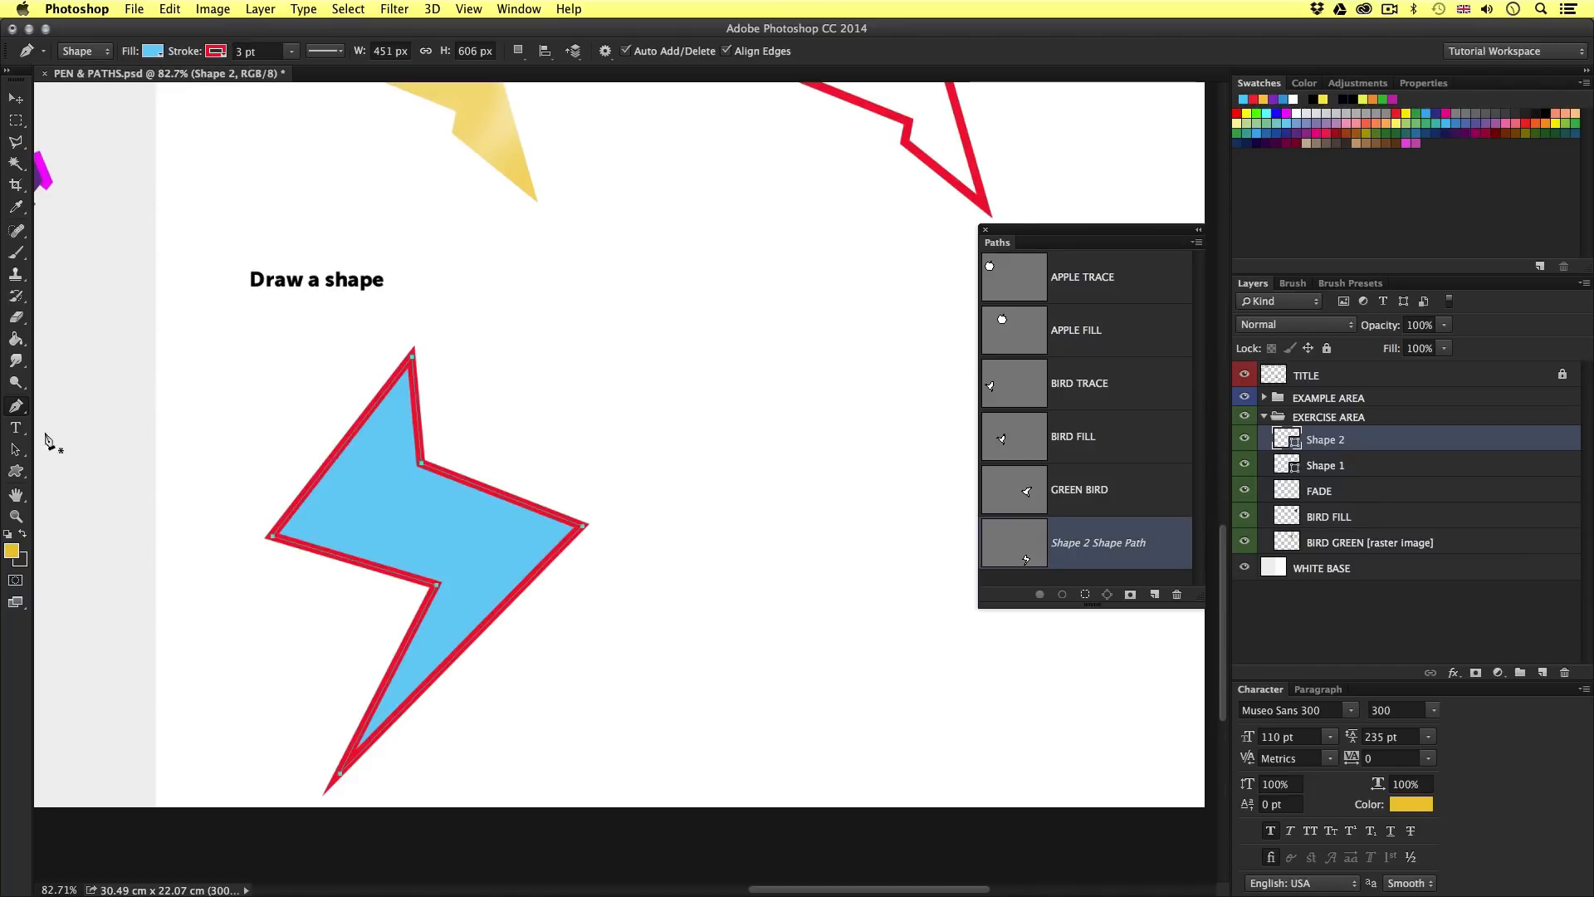
# Move only the lightning bolt's lowest anchor point up and to the right, making the shape about 519 px high.
pyautogui.click(16, 407)
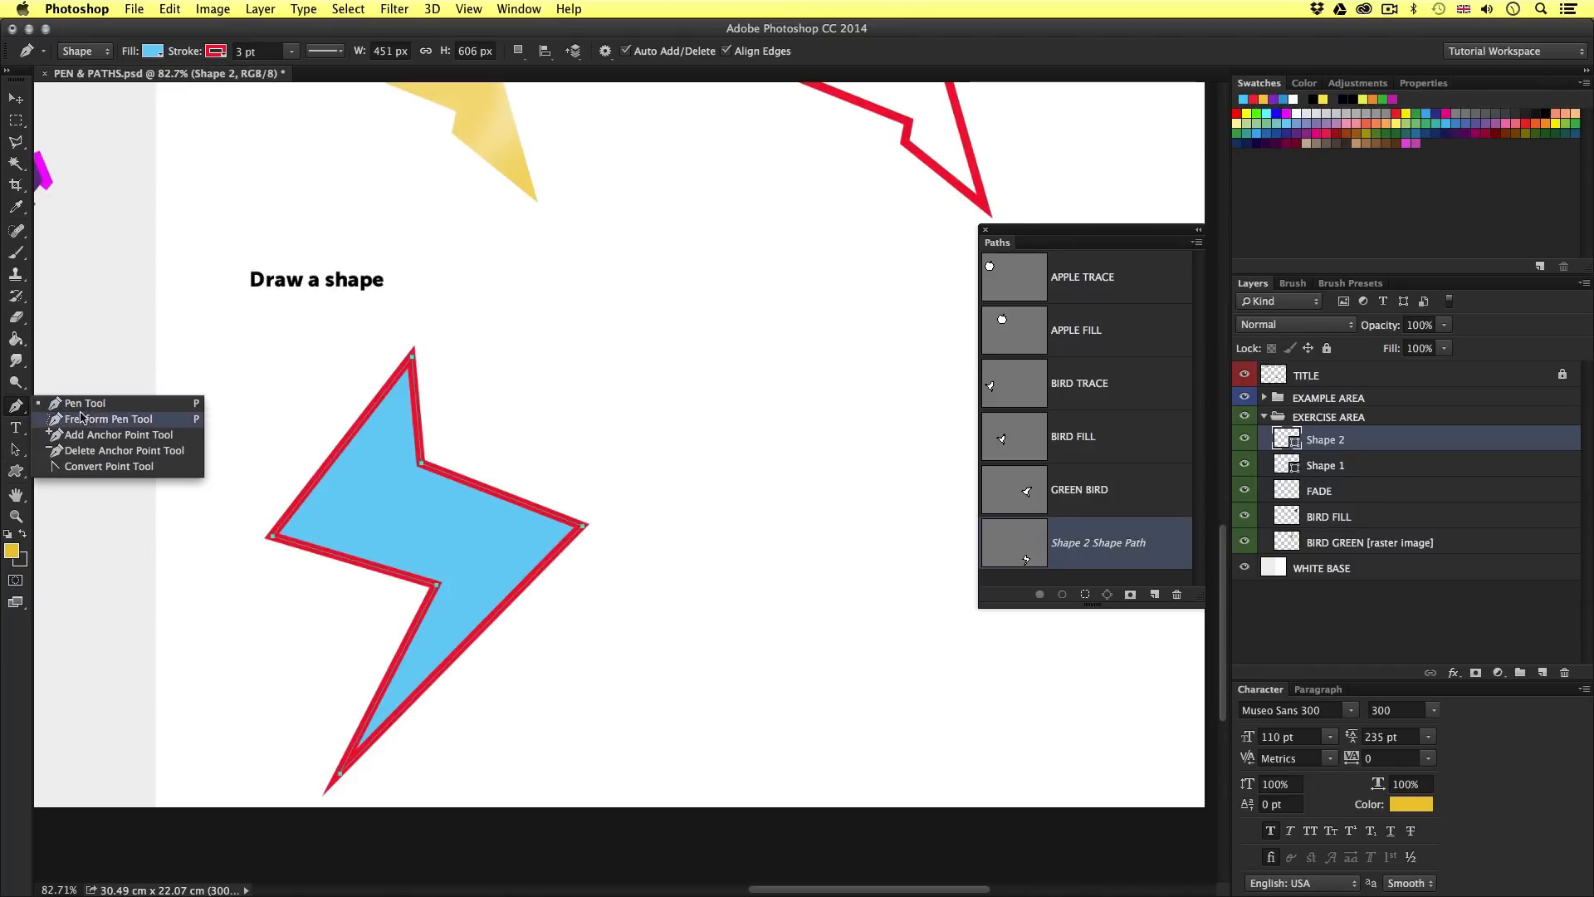
pyautogui.click(83, 432)
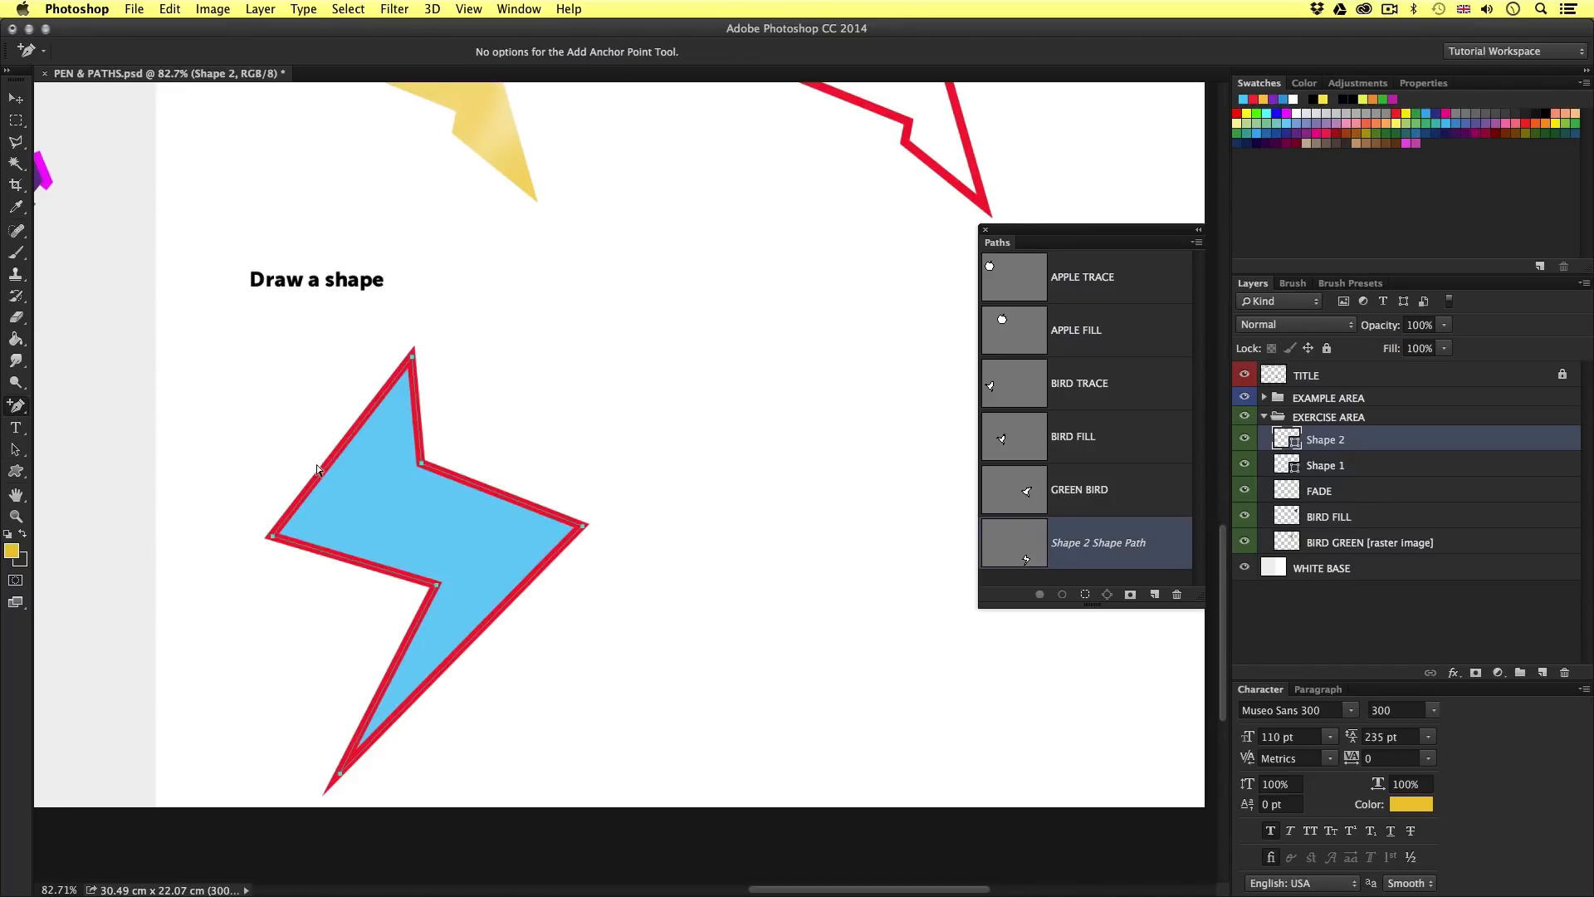
pyautogui.click(16, 428)
pyautogui.click(16, 449)
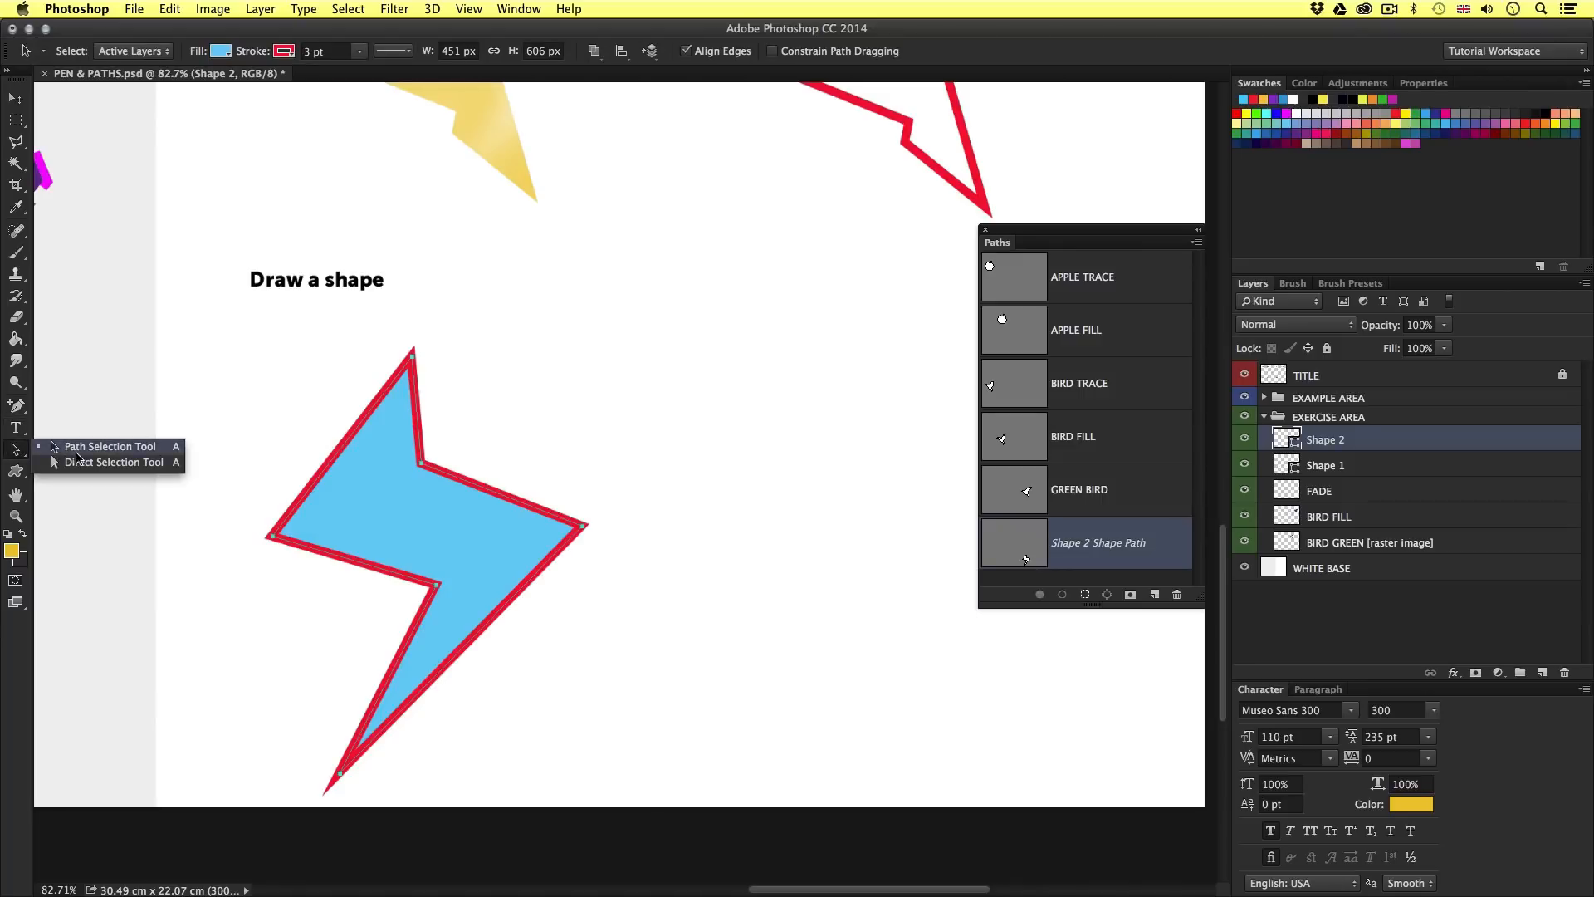
pyautogui.click(76, 452)
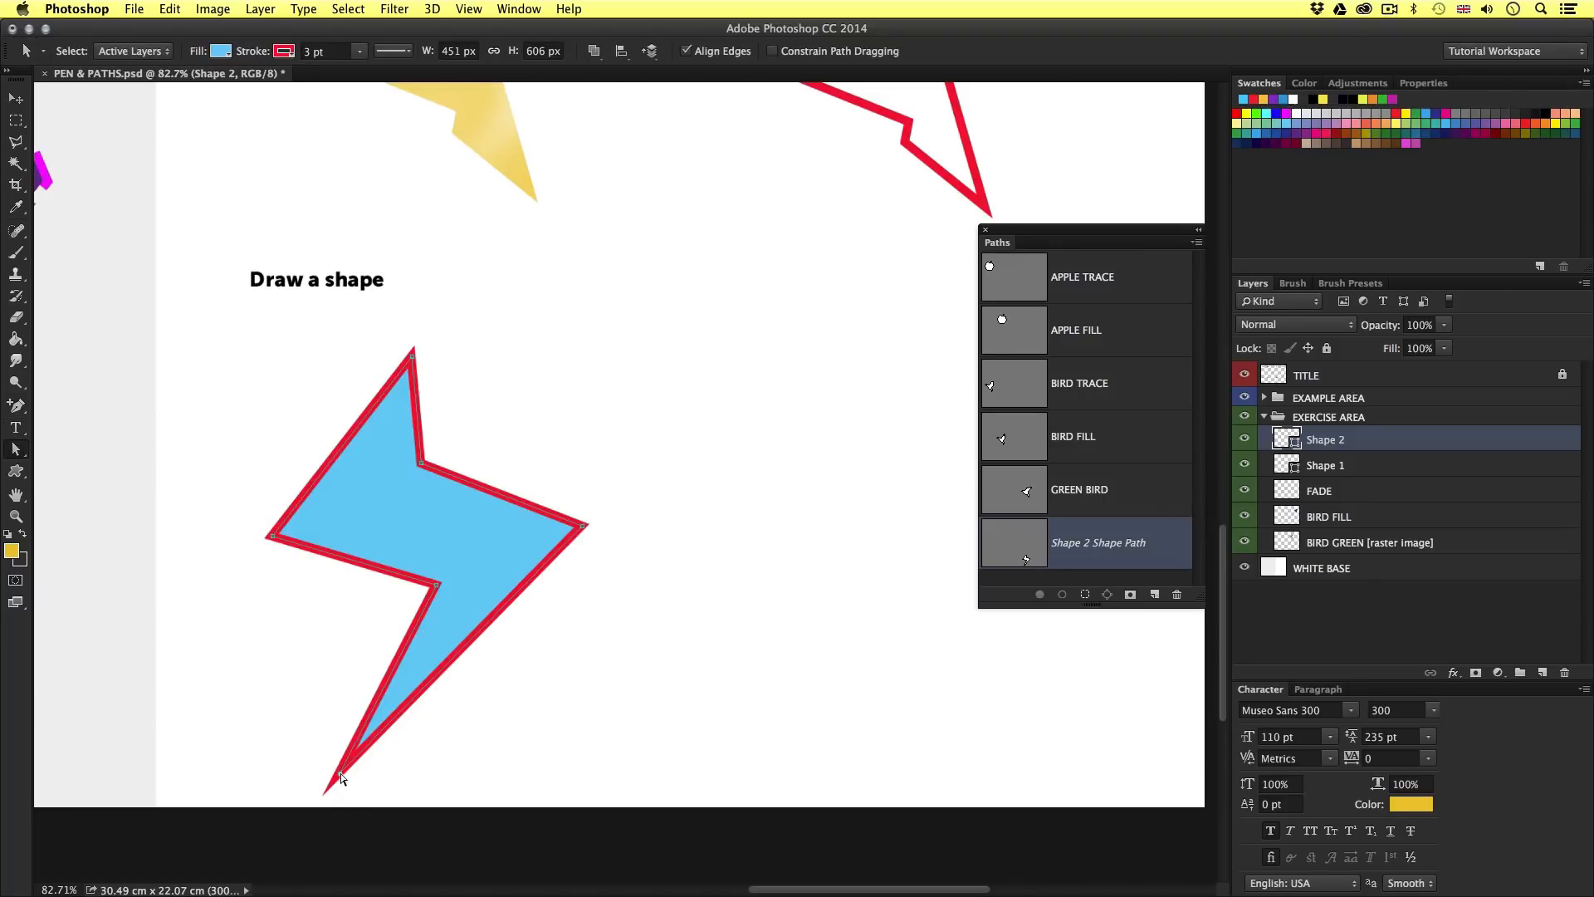
pyautogui.moveTo(341, 777); pyautogui.dragTo(429, 718)
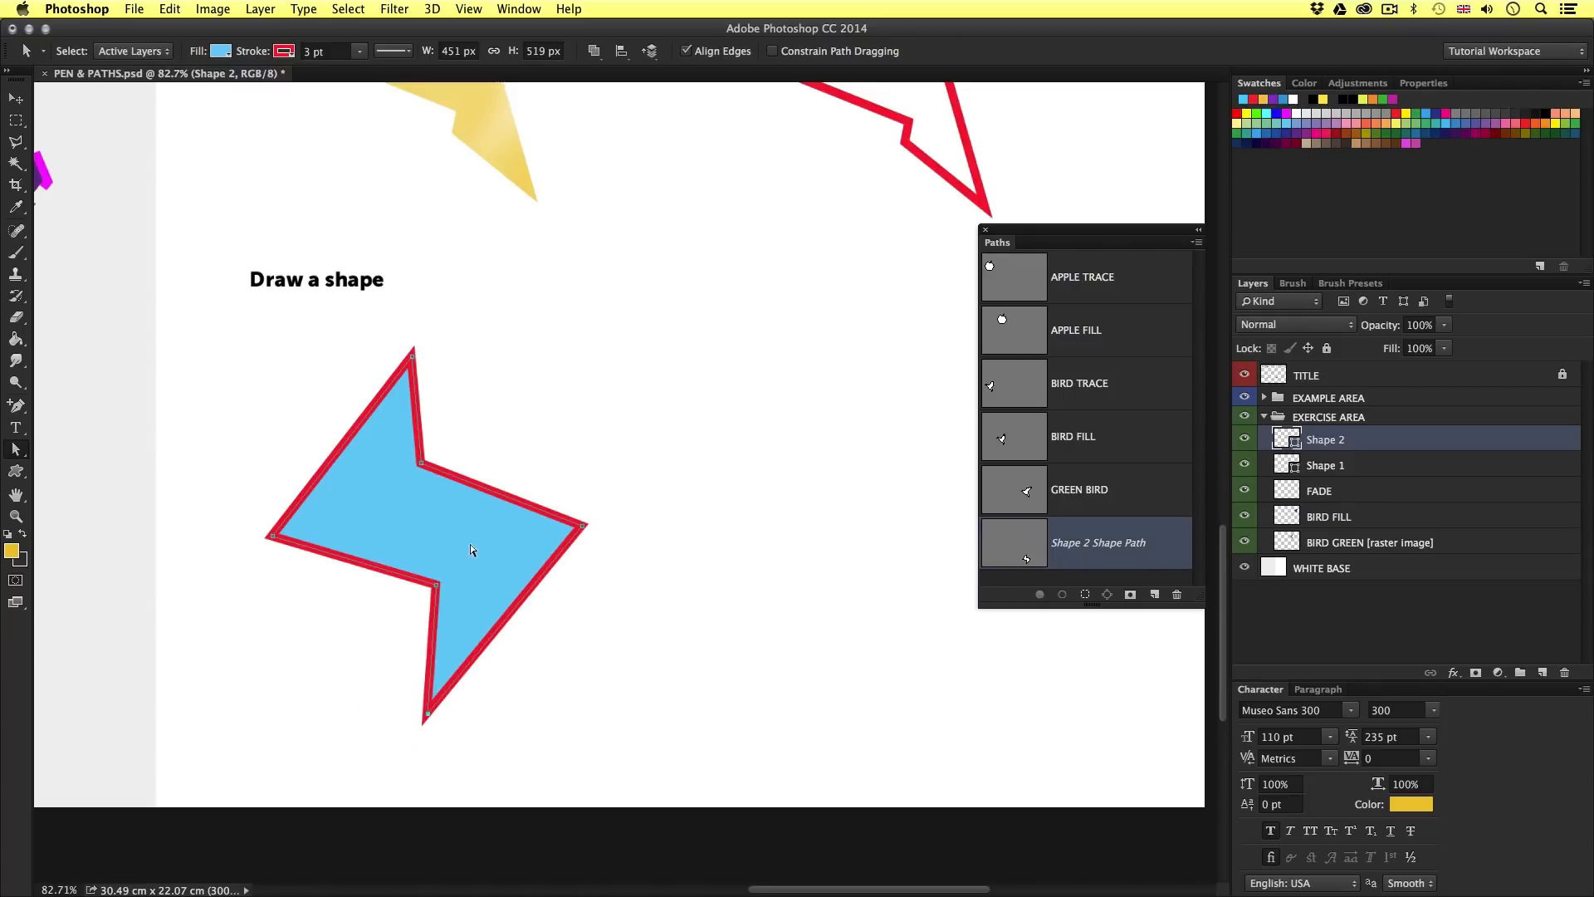
pyautogui.press('v')
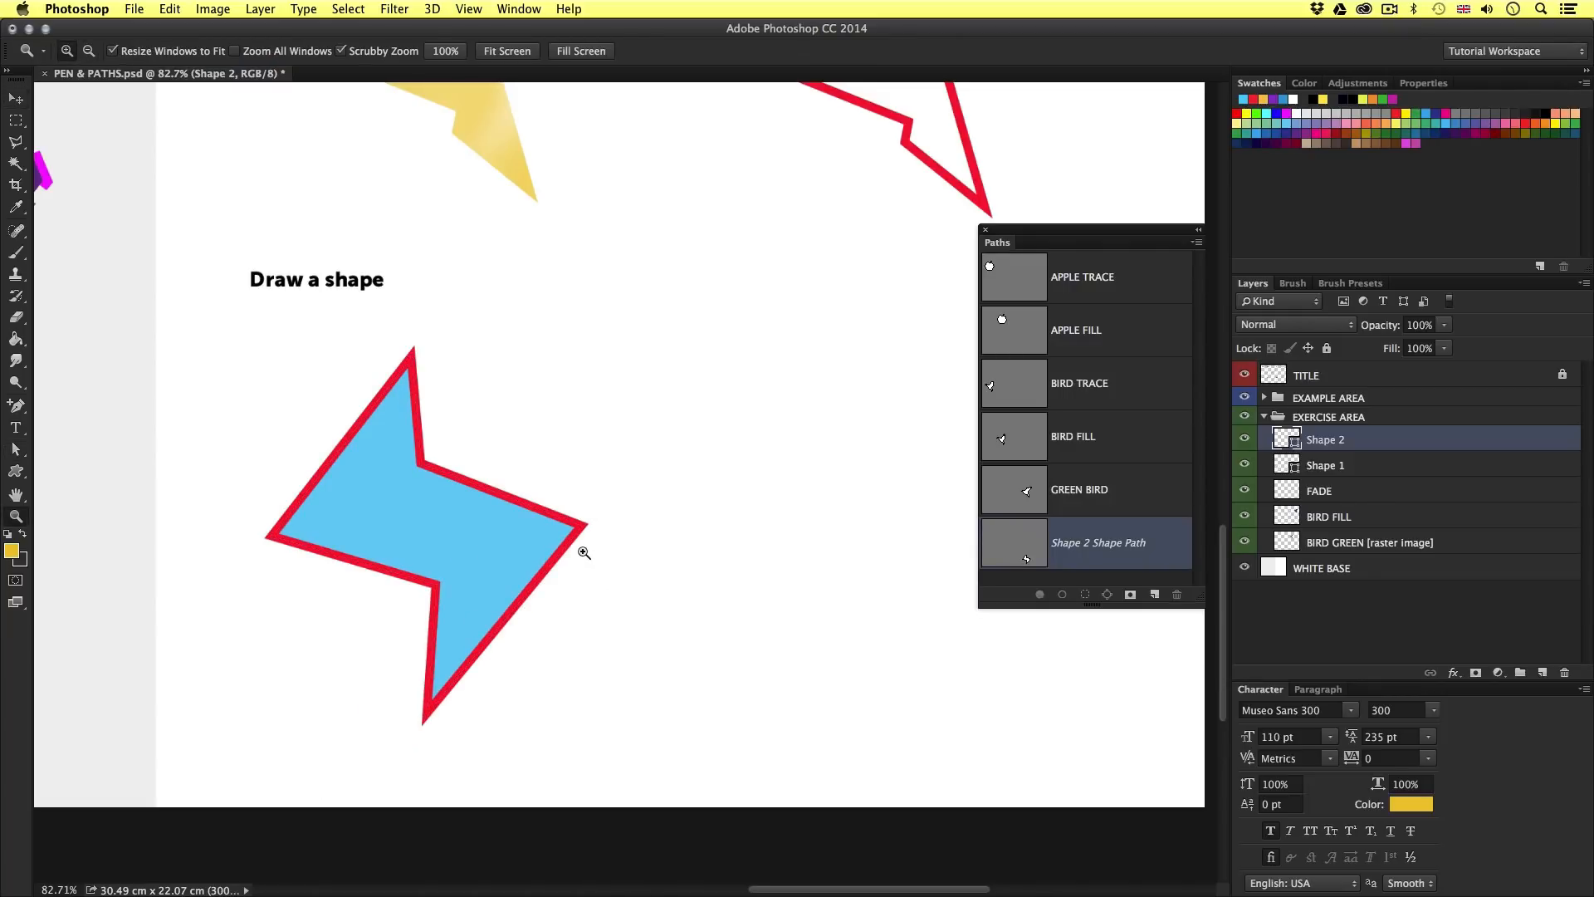
pyautogui.moveTo(515, 560); pyautogui.dragTo(517, 573)
# Show the whole document and move the floating Paths panel clear of the exercise artwork.
pyautogui.press('z')
pyautogui.keyDown('alt'); pyautogui.click(594, 570); pyautogui.keyUp('alt')
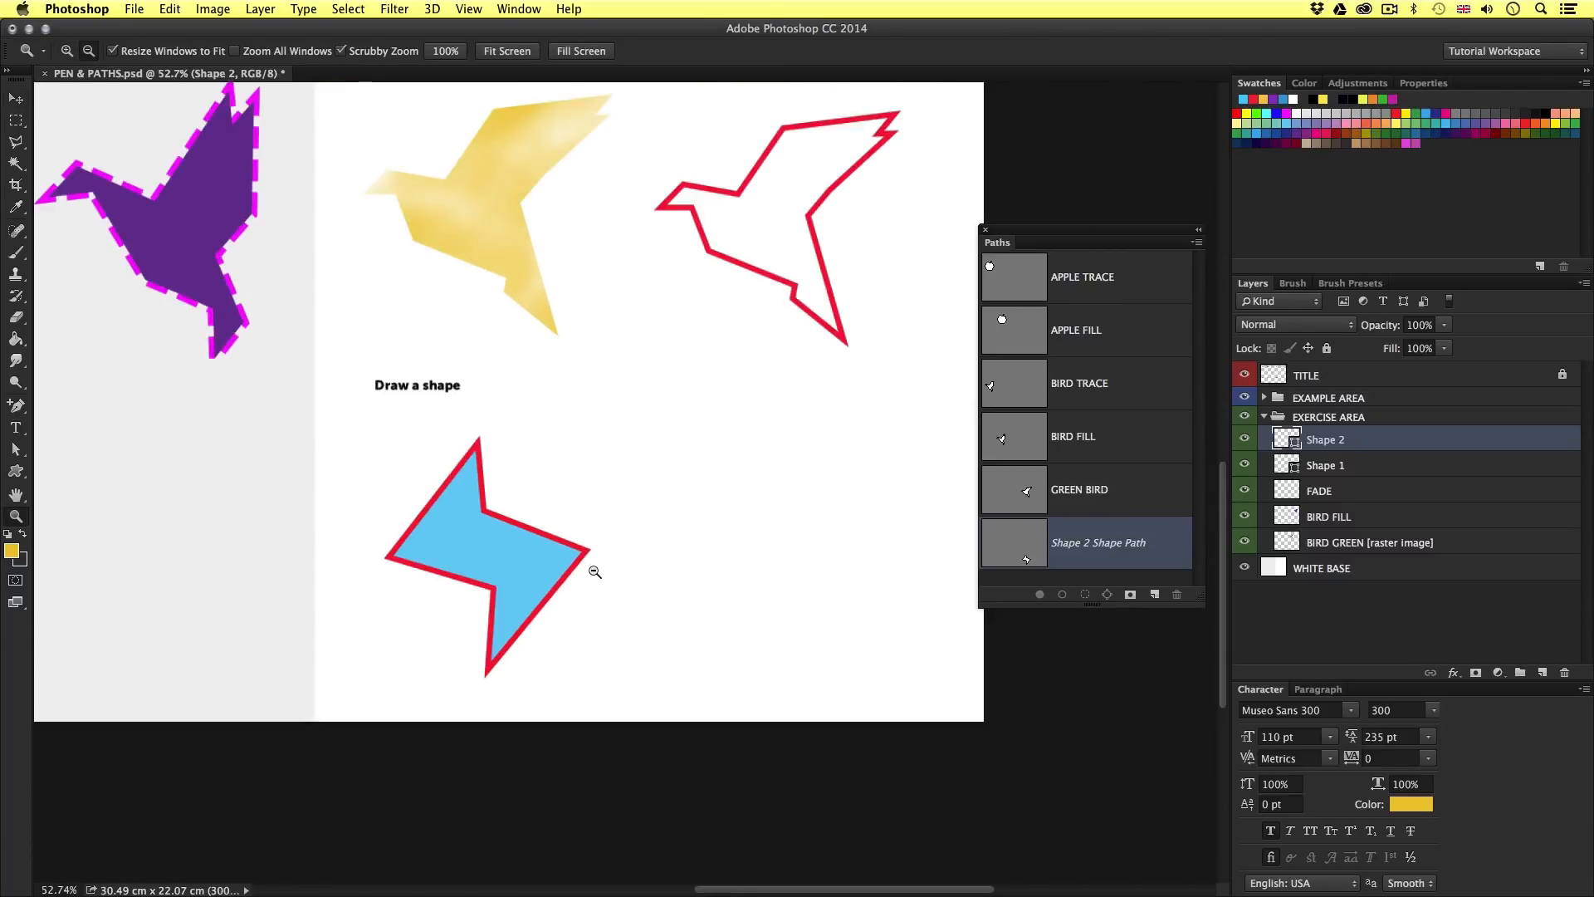
pyautogui.keyDown('alt'); pyautogui.click(595, 571); pyautogui.keyUp('alt')
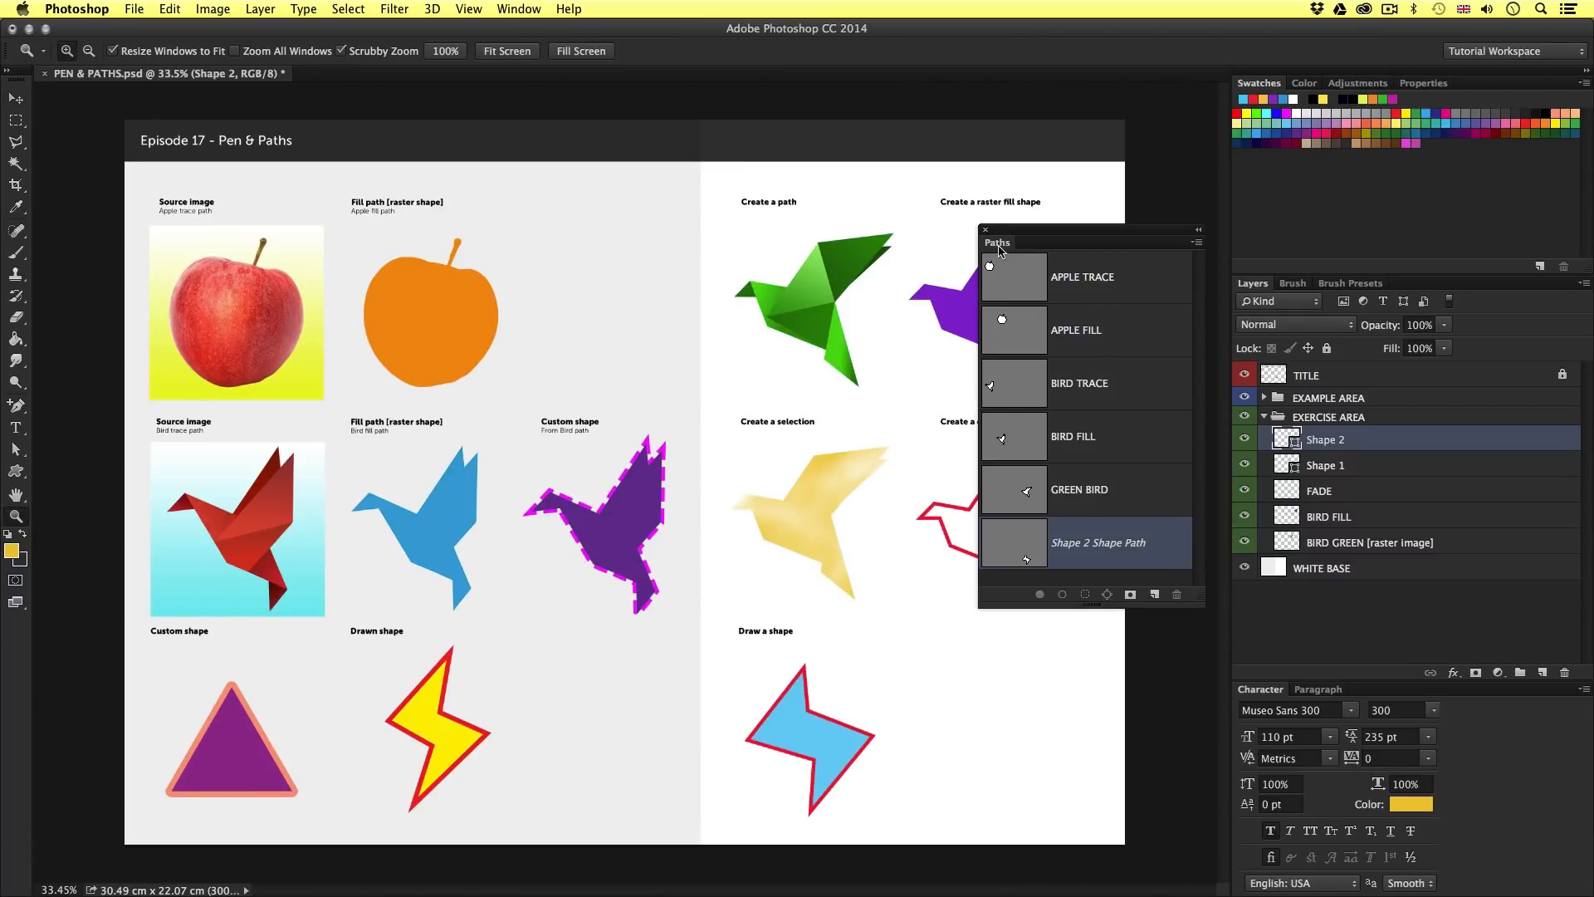
pyautogui.moveTo(1013, 230); pyautogui.dragTo(1183, 241)
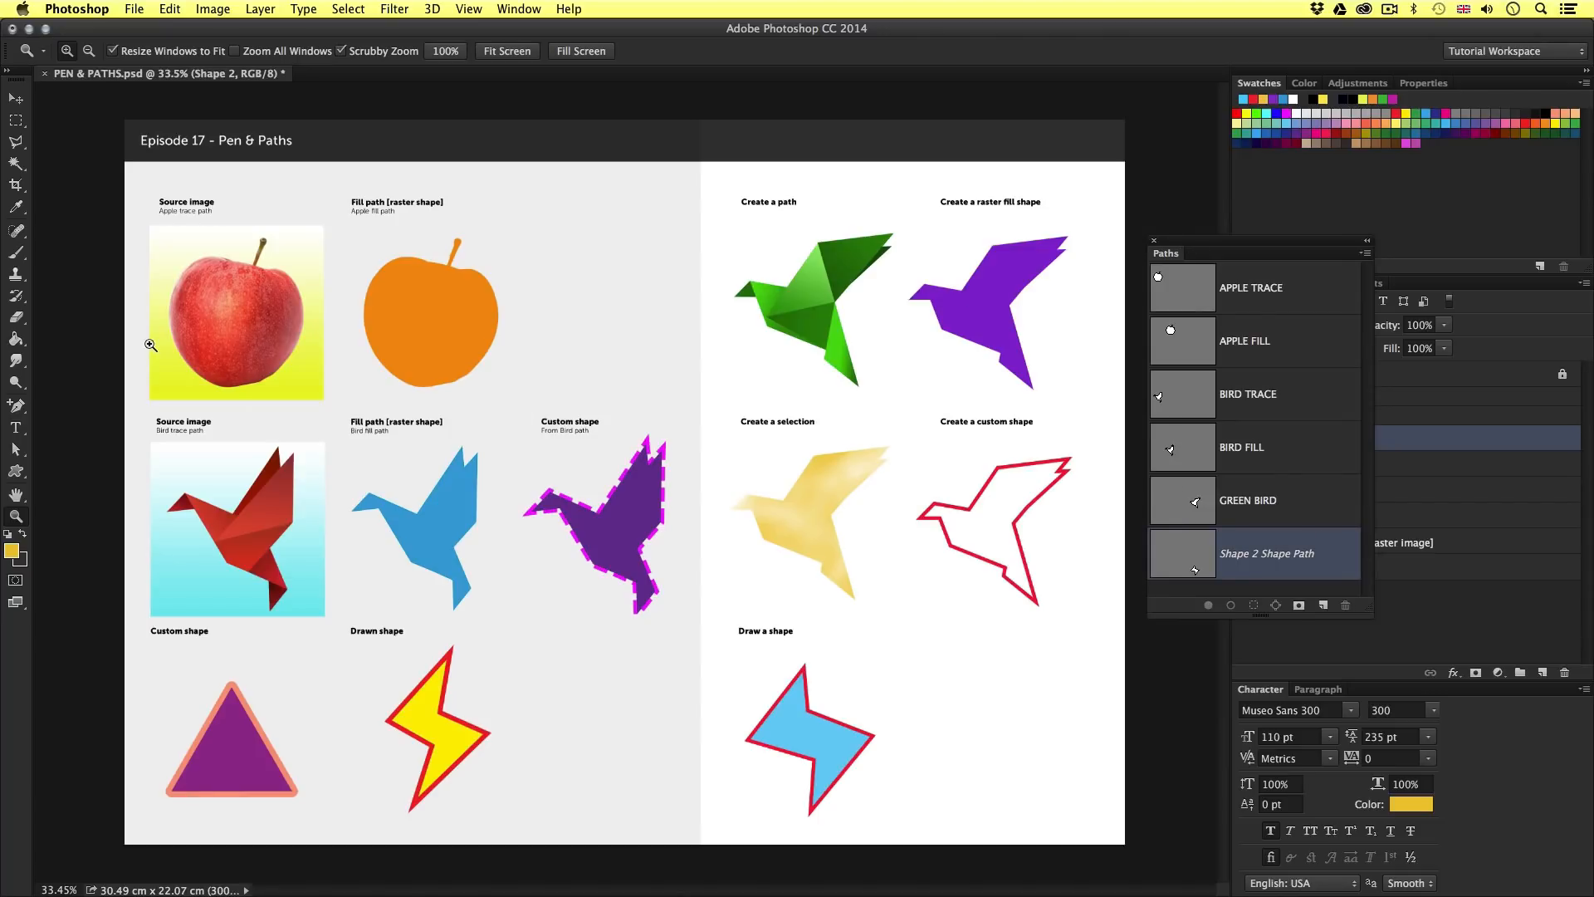
# Display the APPLE TRACE path over the source apple image.
pyautogui.click(219, 318)
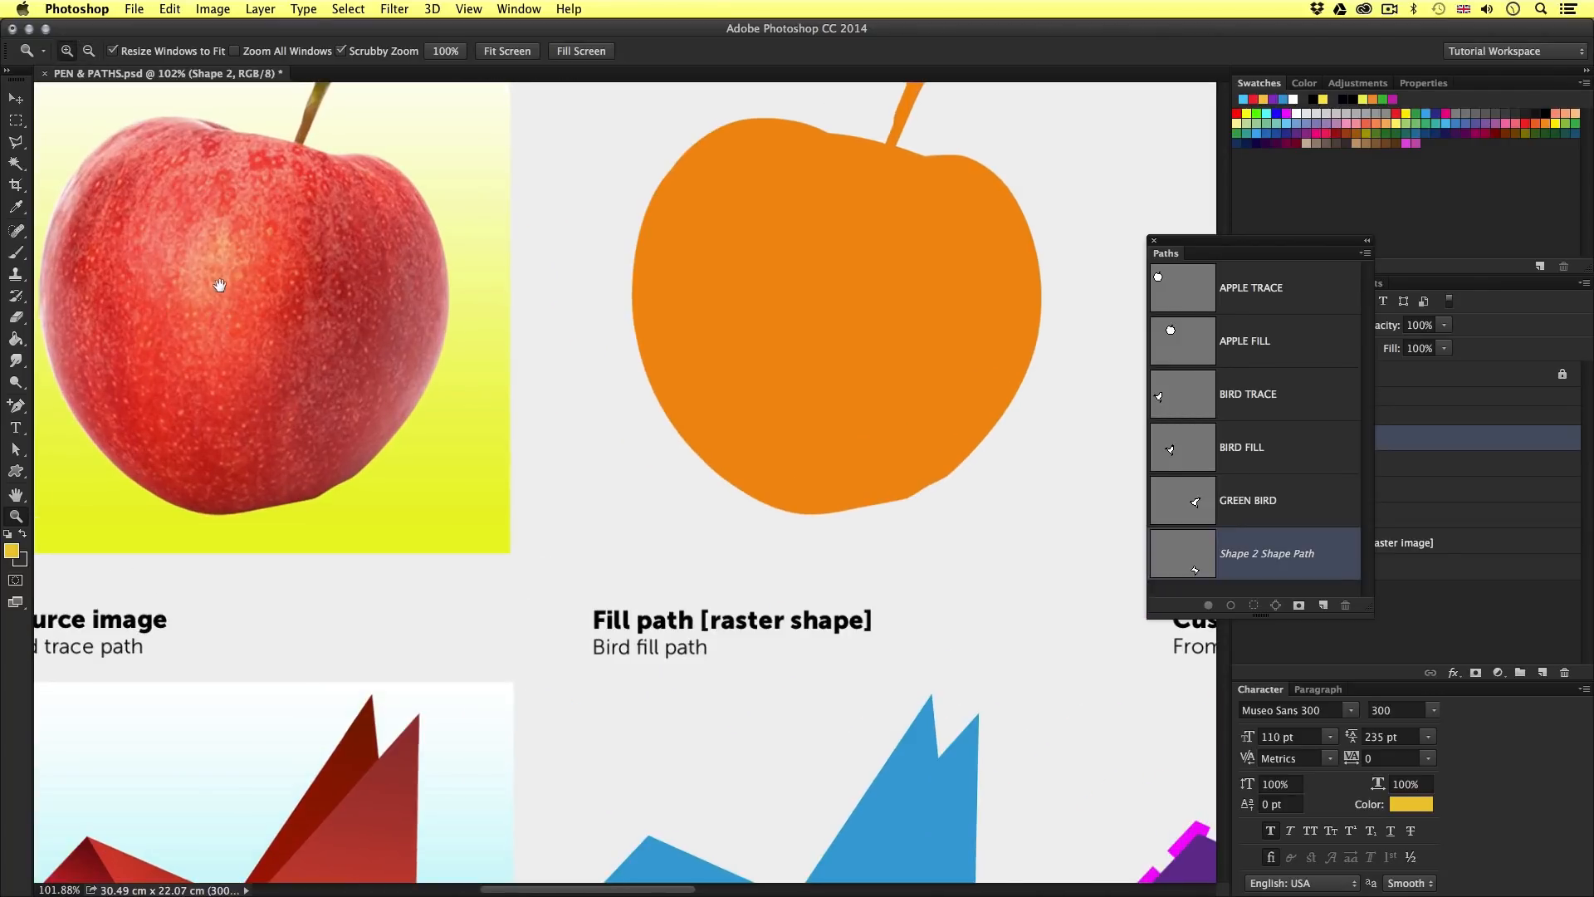
pyautogui.moveTo(219, 285); pyautogui.dragTo(779, 543)
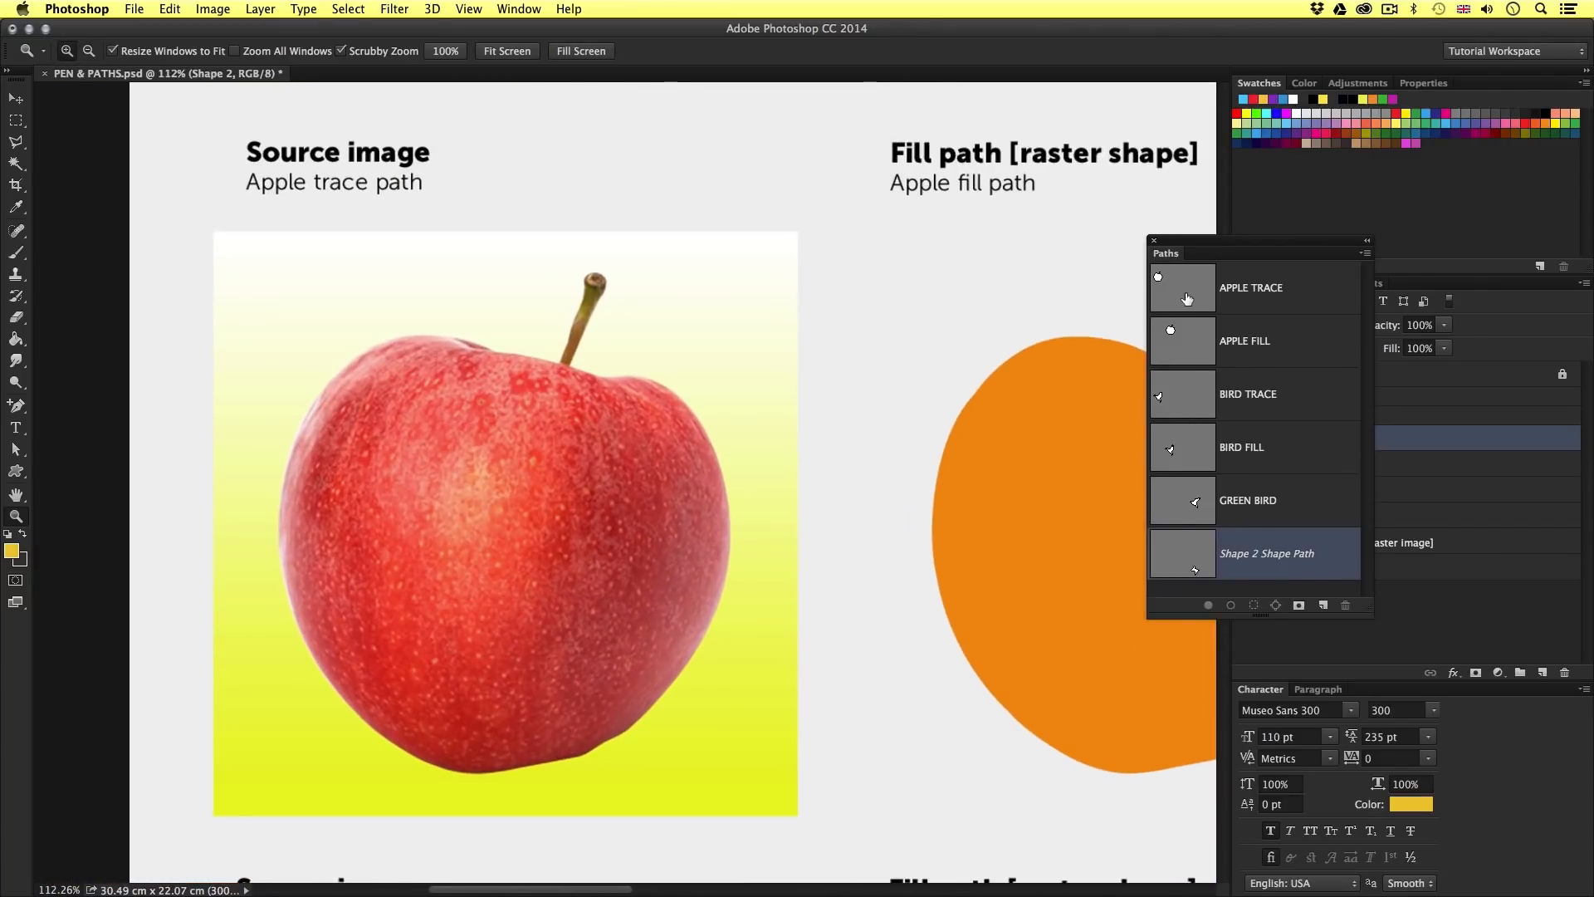
pyautogui.click(1187, 299)
pyautogui.click(564, 519)
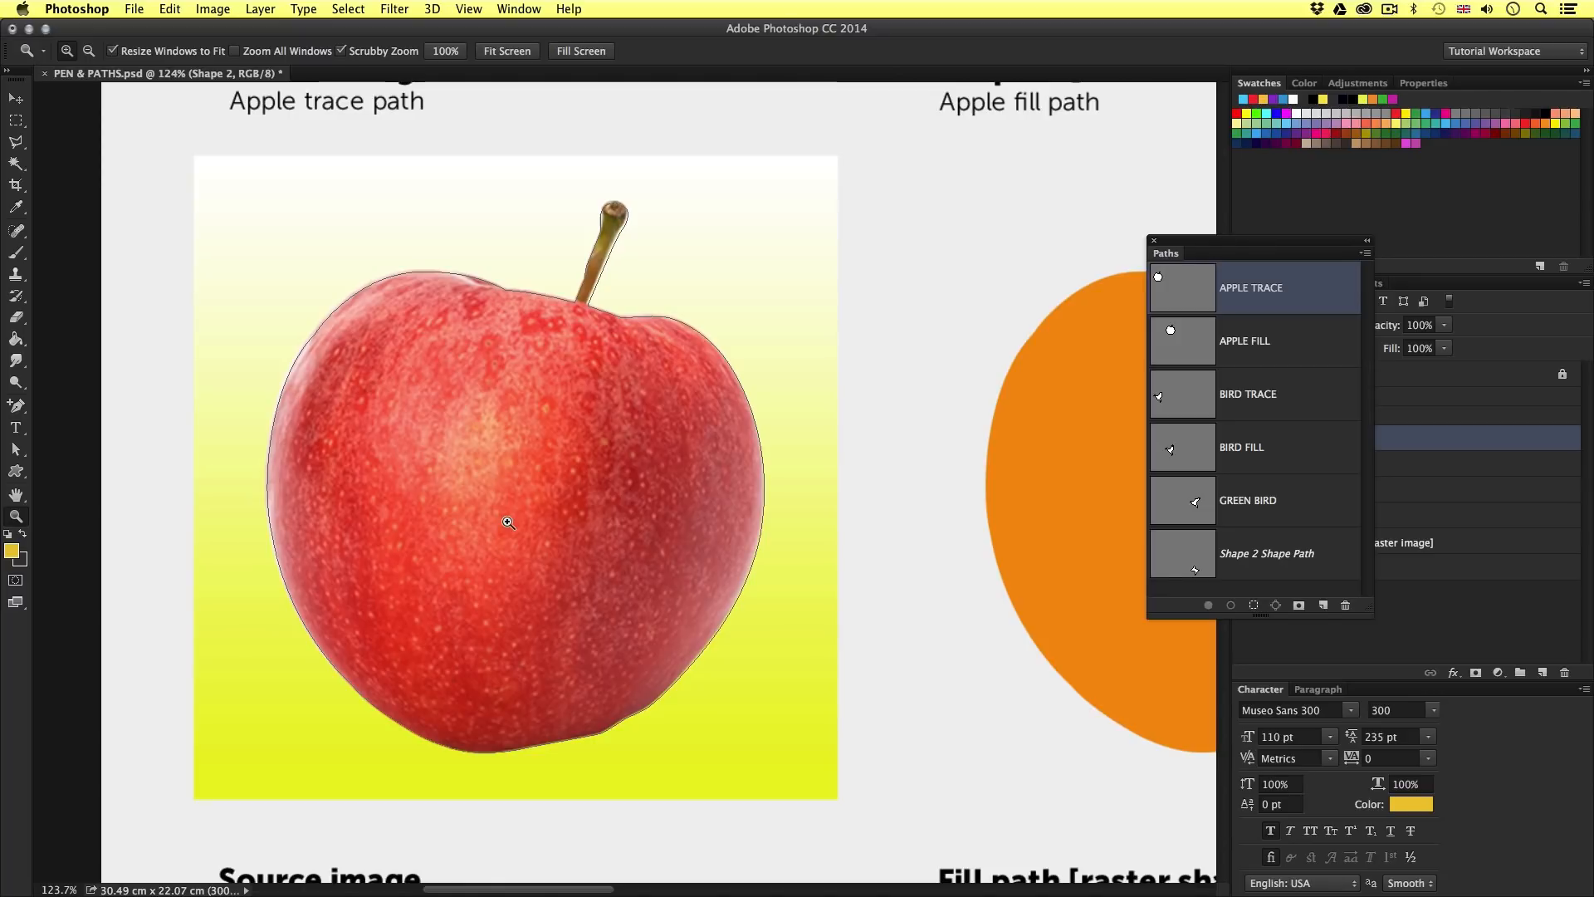
# Examine the direction handles of individual anchor points along the upper and left edges of the apple path.
pyautogui.click(16, 448)
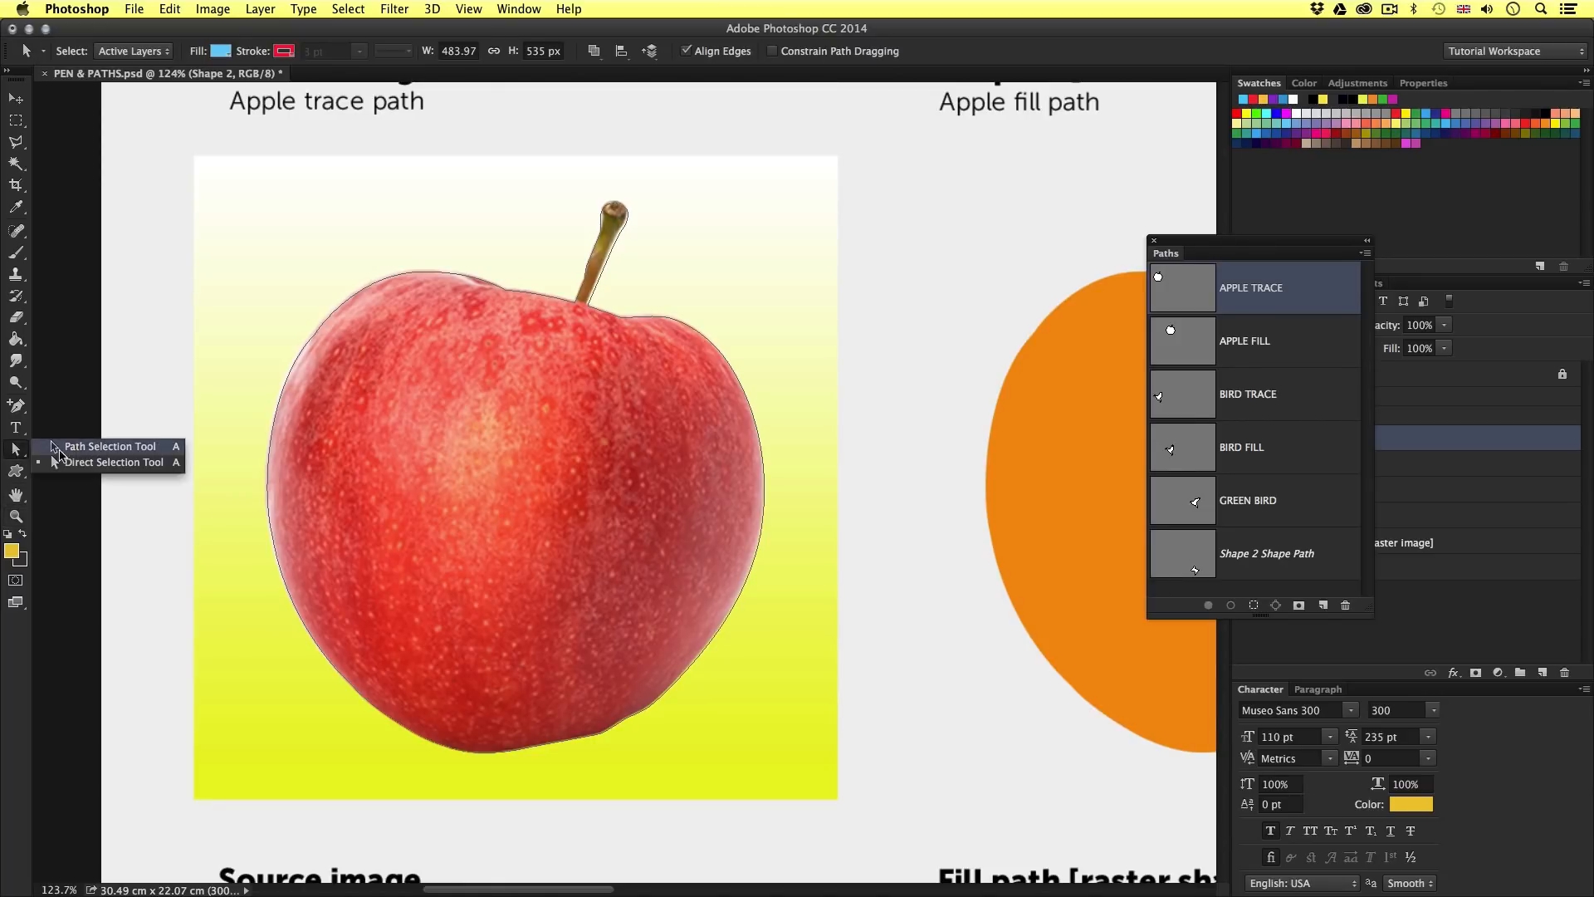
pyautogui.click(100, 447)
pyautogui.click(318, 336)
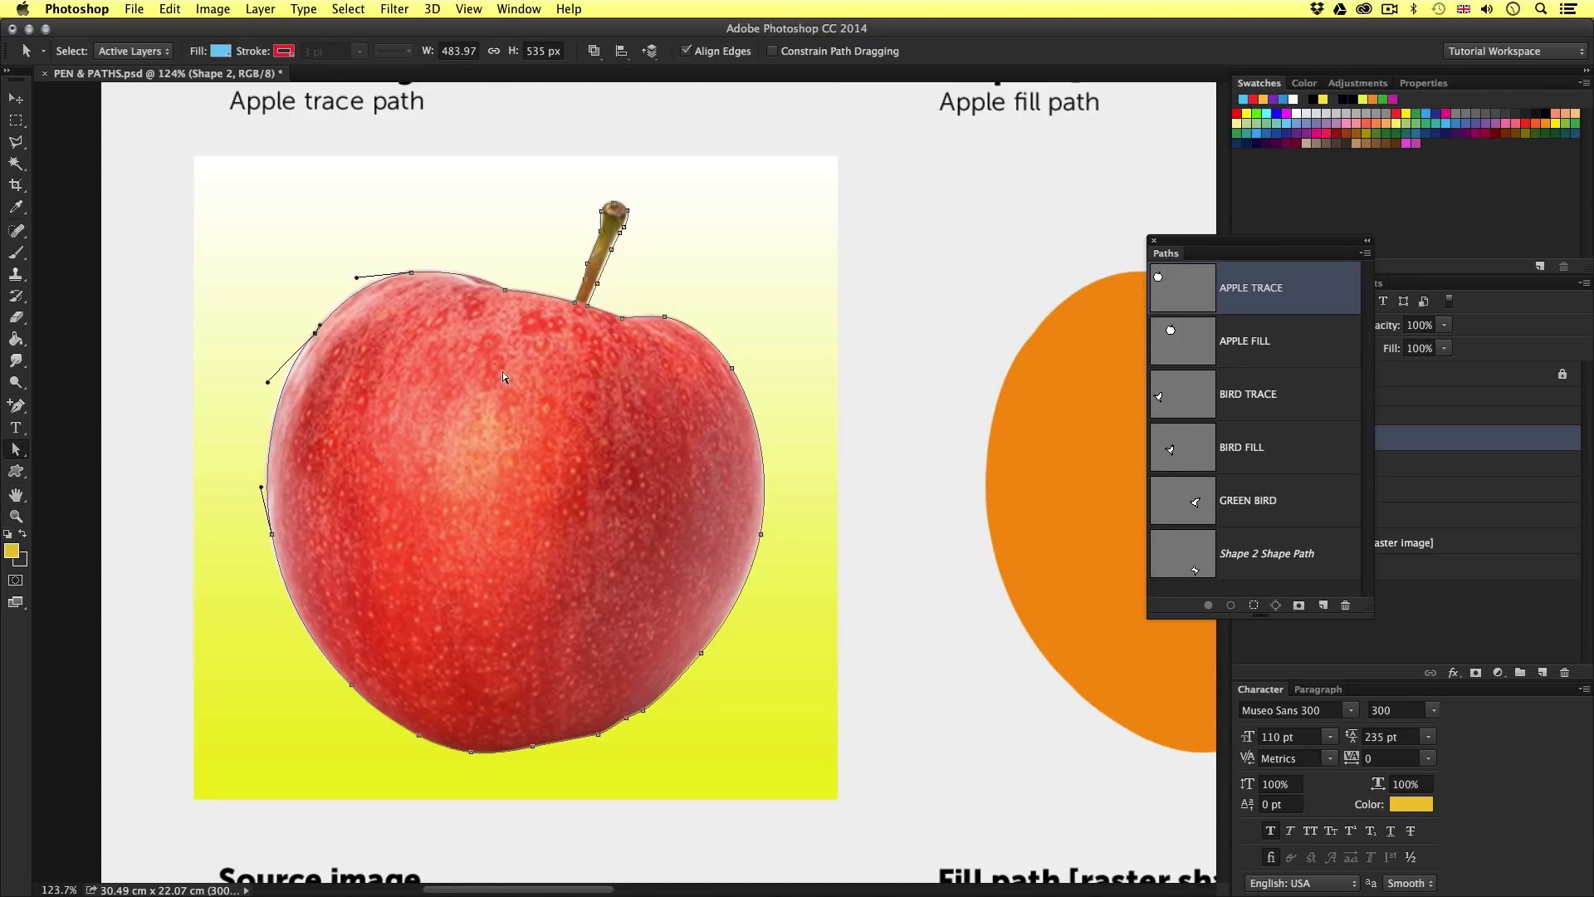
pyautogui.scroll(2, 502, 377)
pyautogui.click(396, 253)
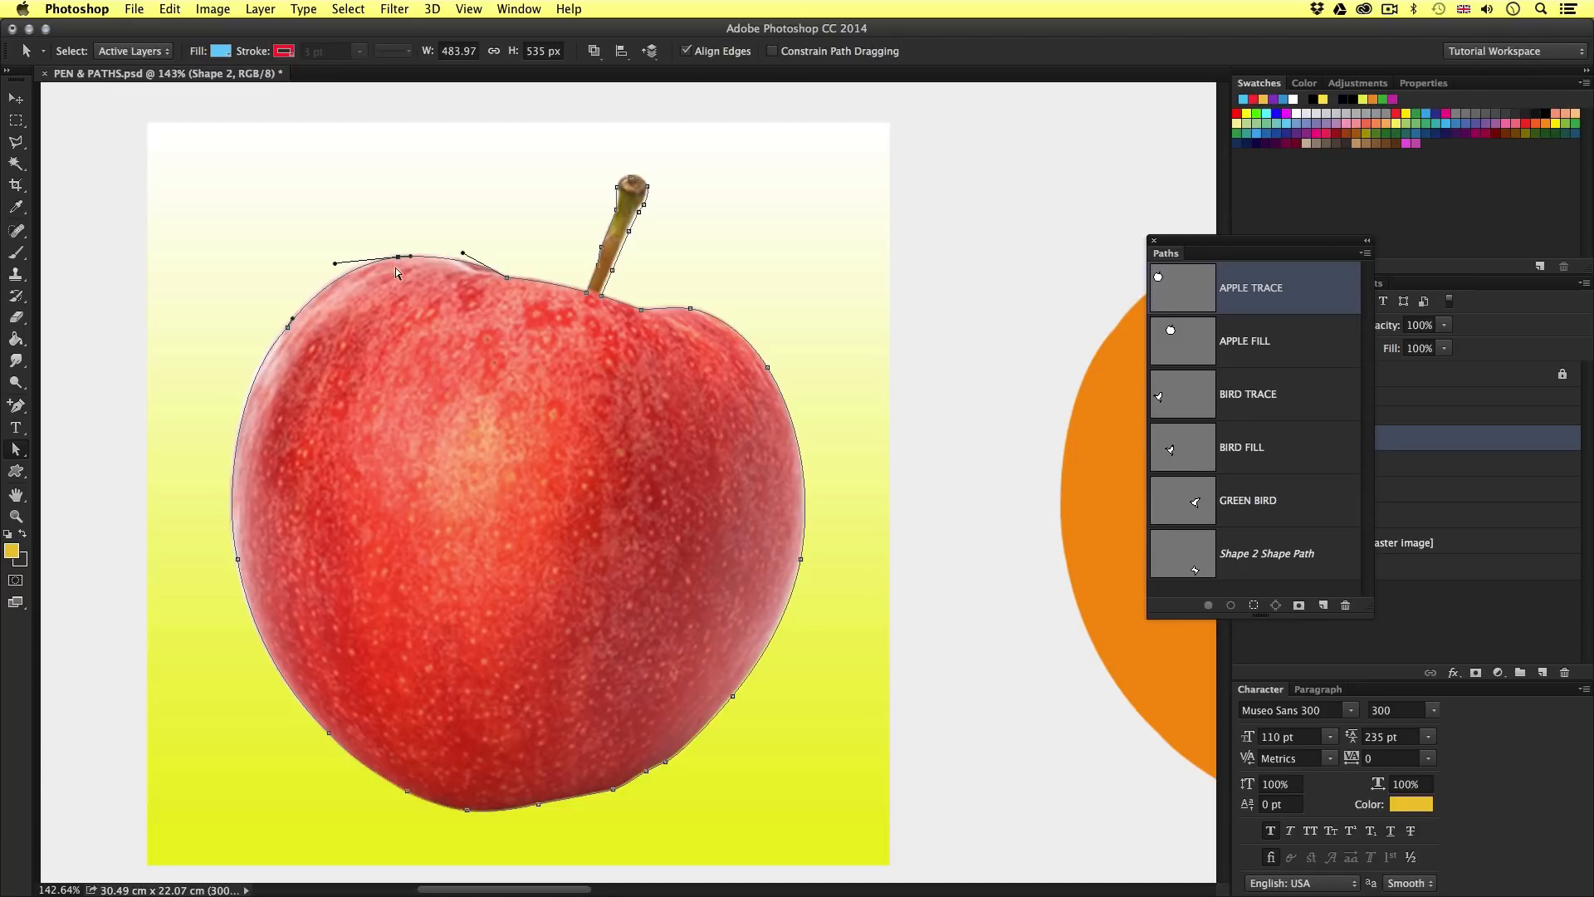
pyautogui.click(287, 326)
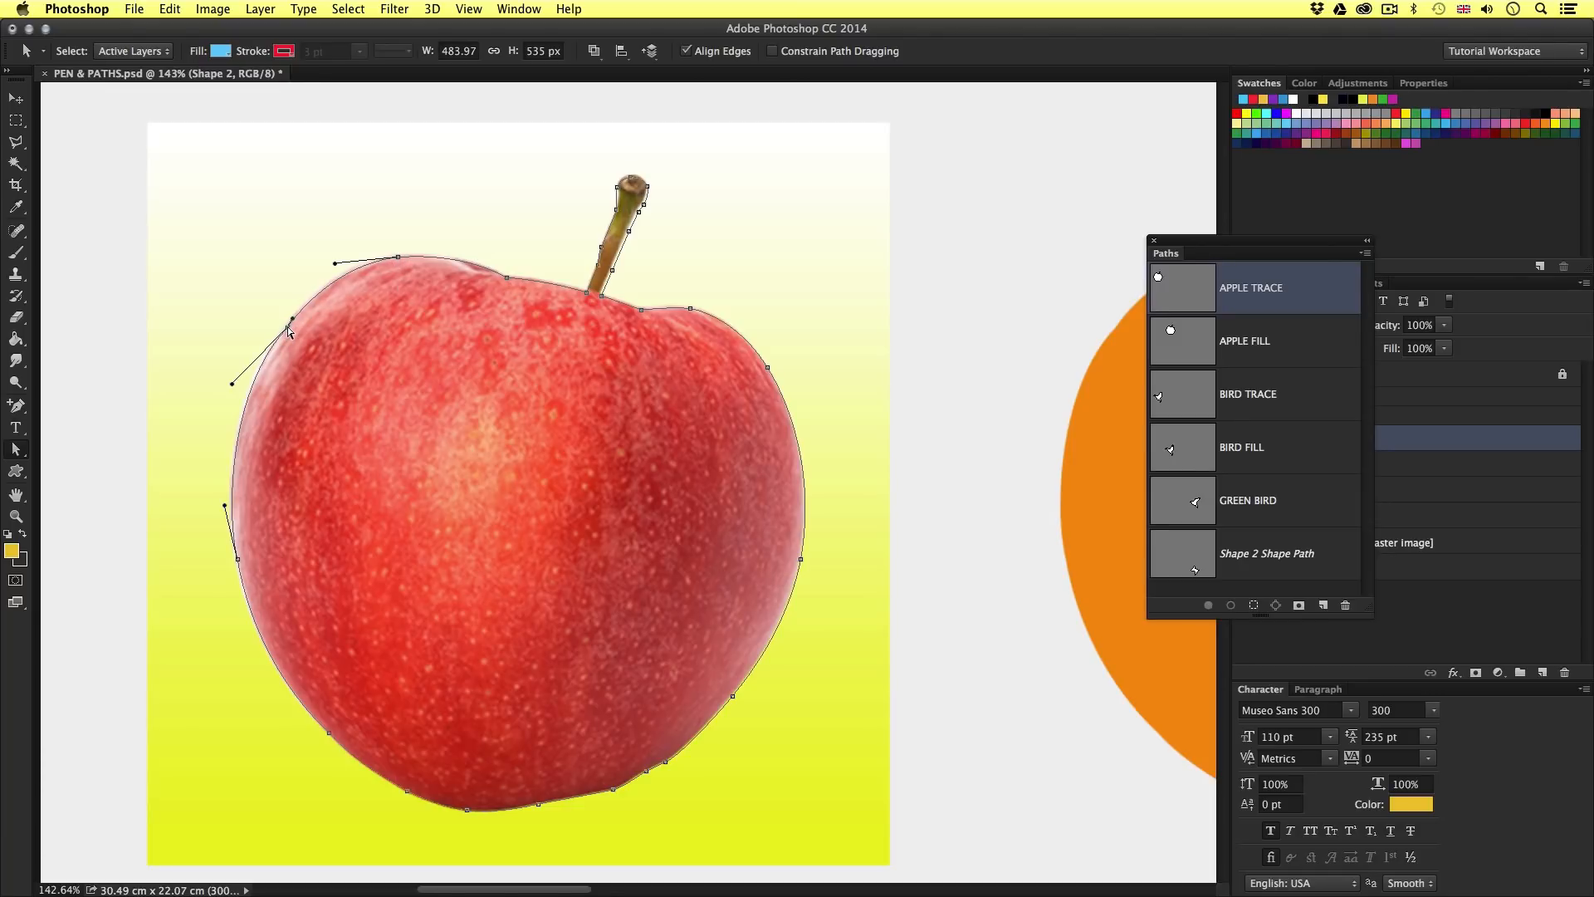
pyautogui.click(237, 560)
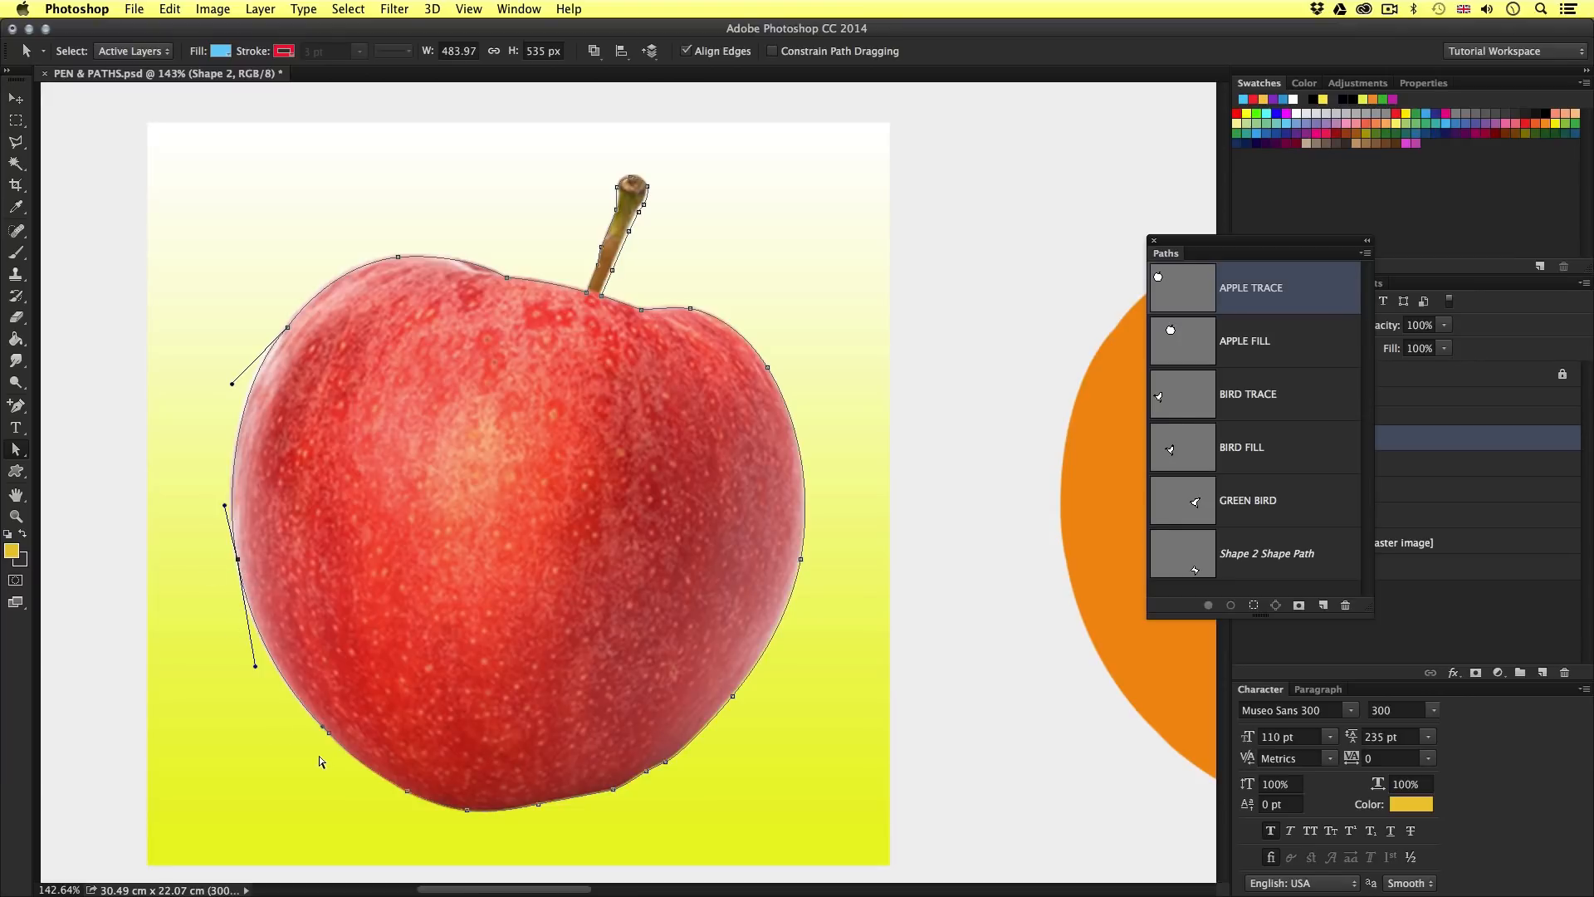